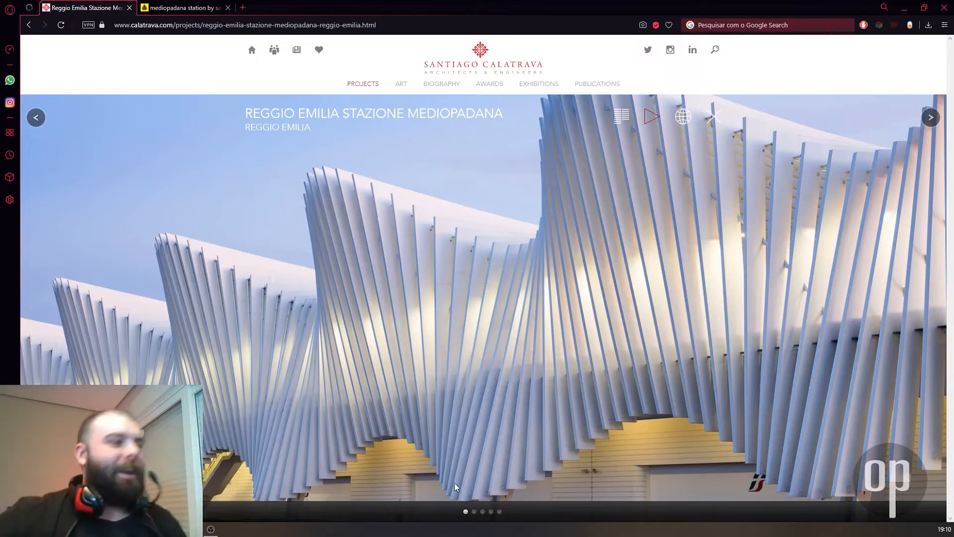
# Step: View the remaining photos in the Reggio Emilia Stazione Mediopadana project gallery, covering the entrance, platform and facades
pyautogui.click(475, 512)
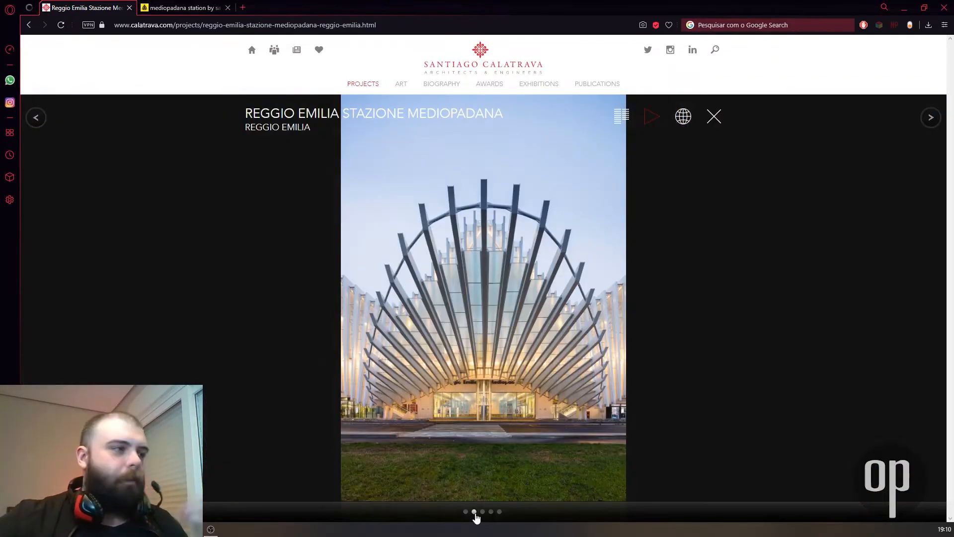
pyautogui.click(483, 512)
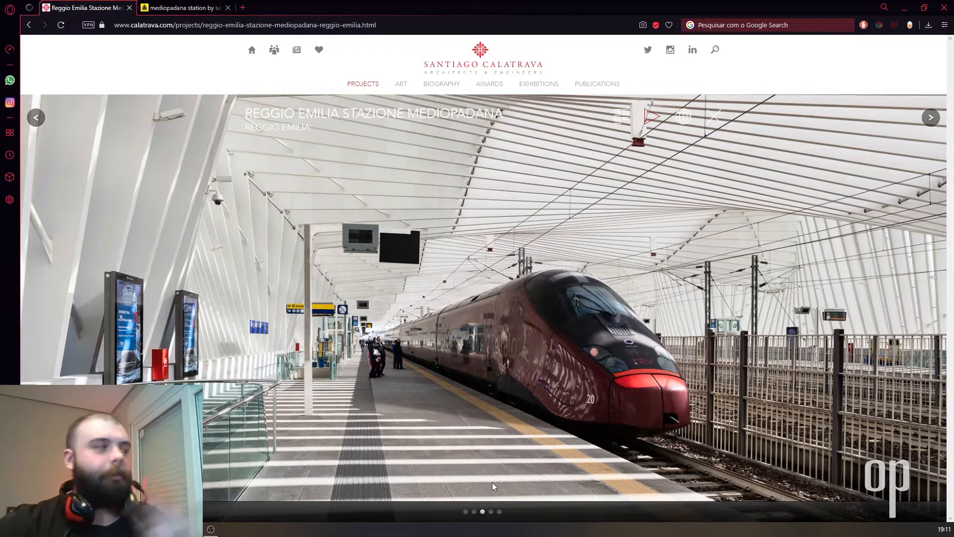
pyautogui.click(492, 513)
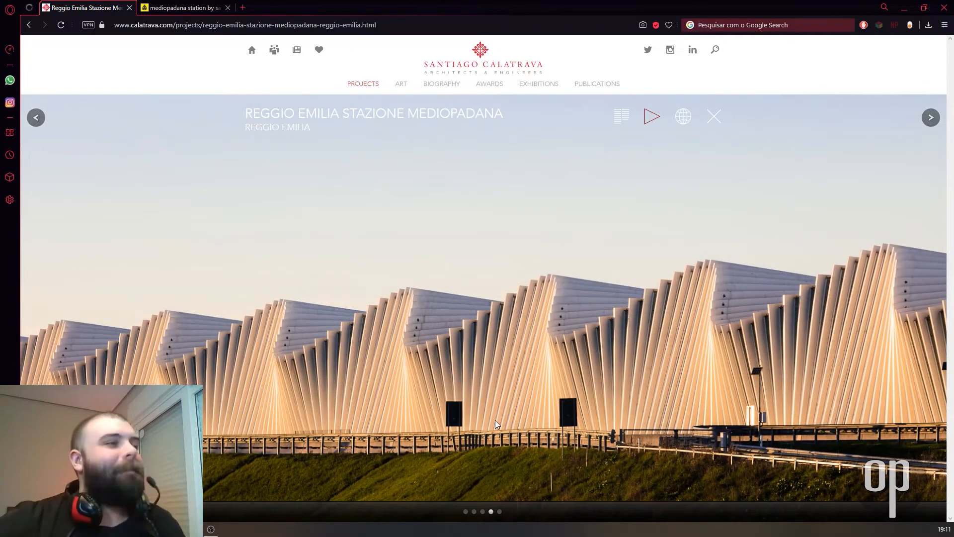
pyautogui.click(499, 512)
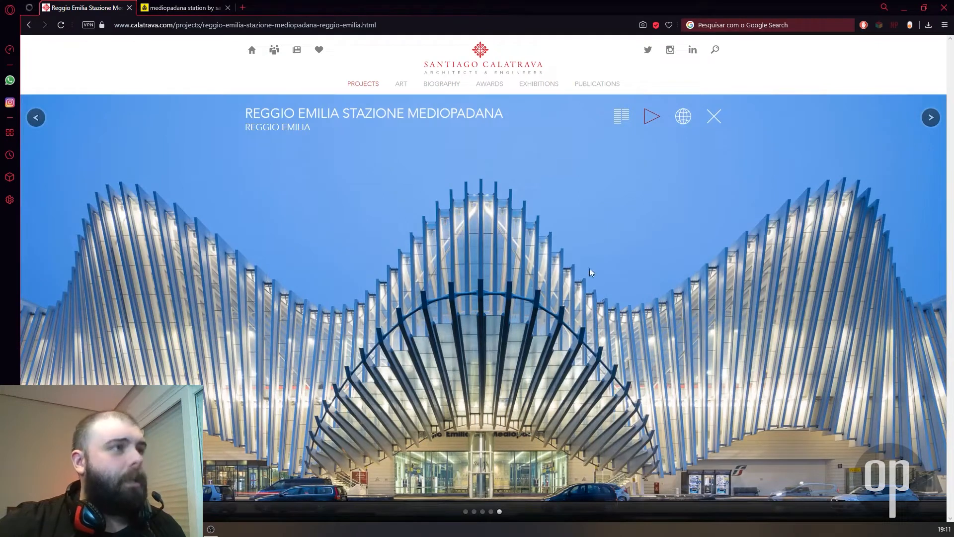
# Step: Open the designboom article on Mediopadana station and examine its introduction and the photos of the entrance, platform underside and frame construction
pyautogui.click(181, 7)
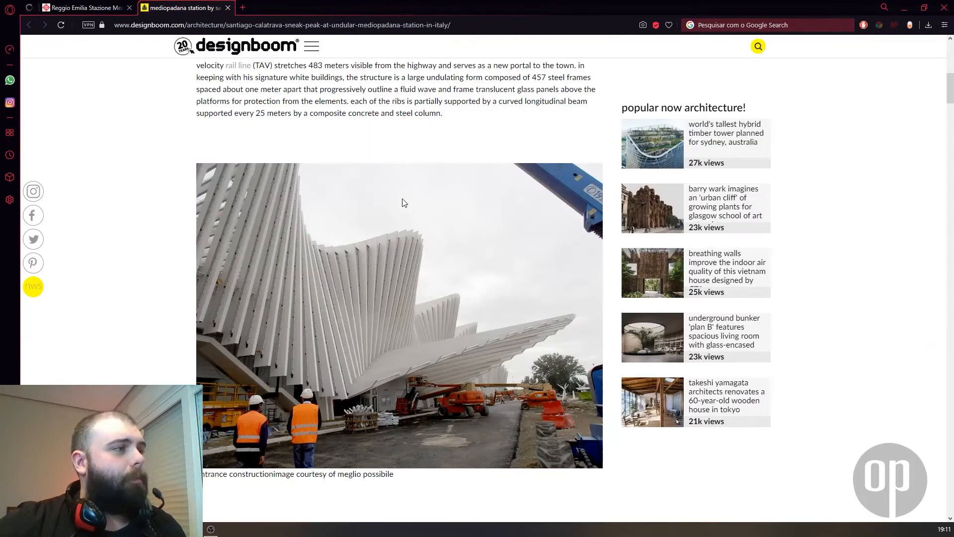
pyautogui.scroll(2, 450, 125)
pyautogui.scroll(8, 450, 125)
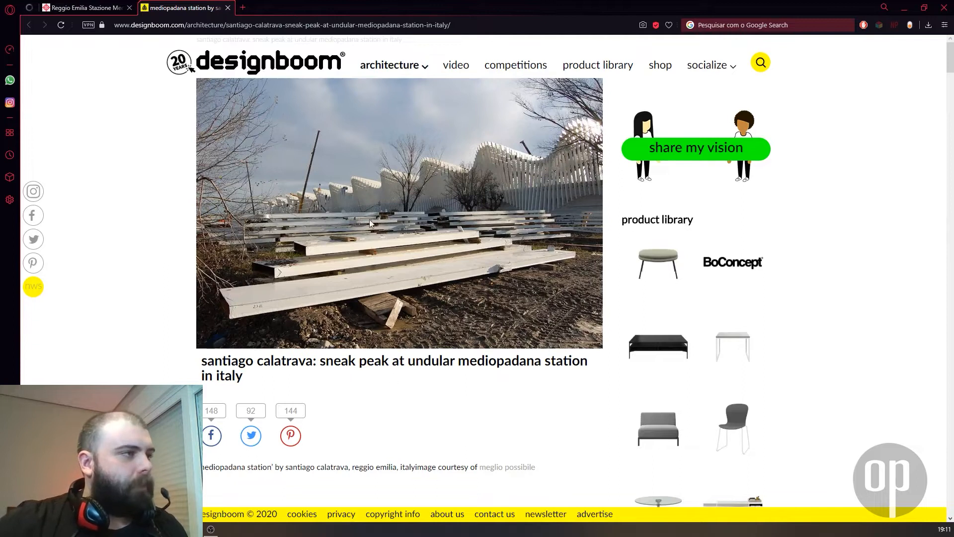
pyautogui.scroll(-8, 367, 241)
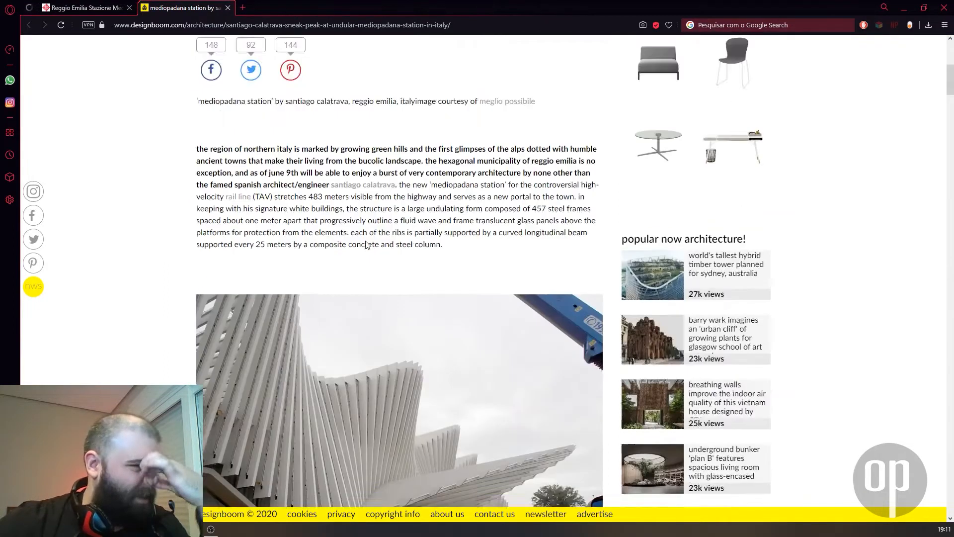
pyautogui.scroll(-3, 221, 168)
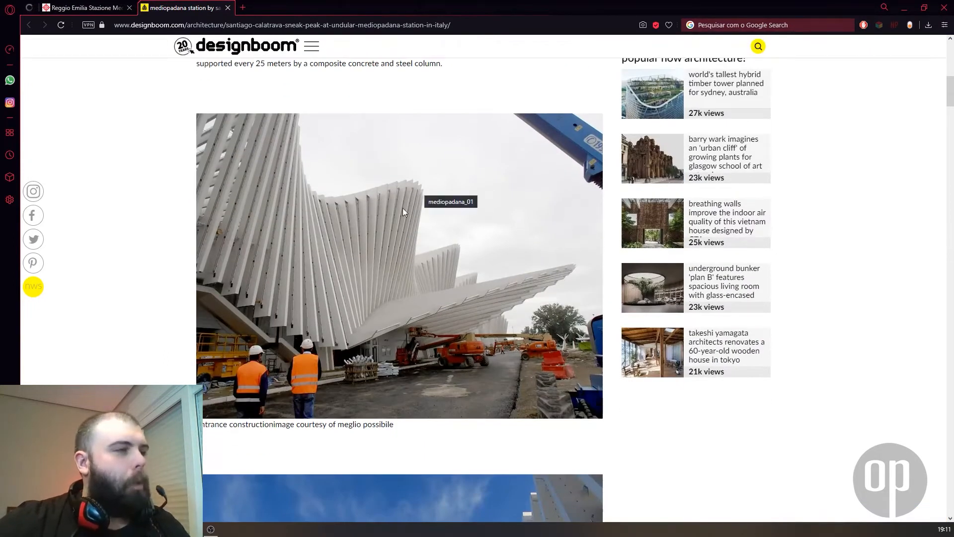
pyautogui.scroll(-11, 391, 200)
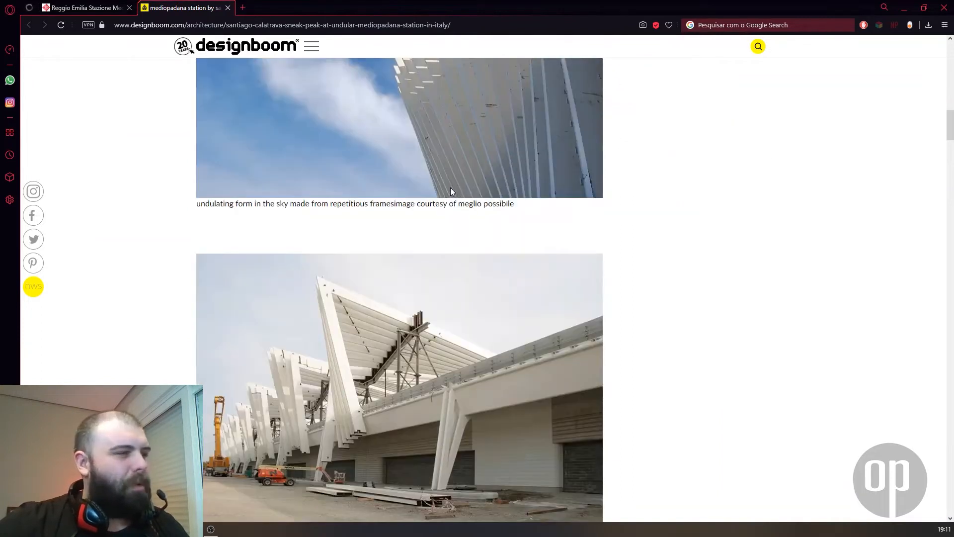
pyautogui.scroll(-3, 450, 188)
pyautogui.scroll(-5, 426, 191)
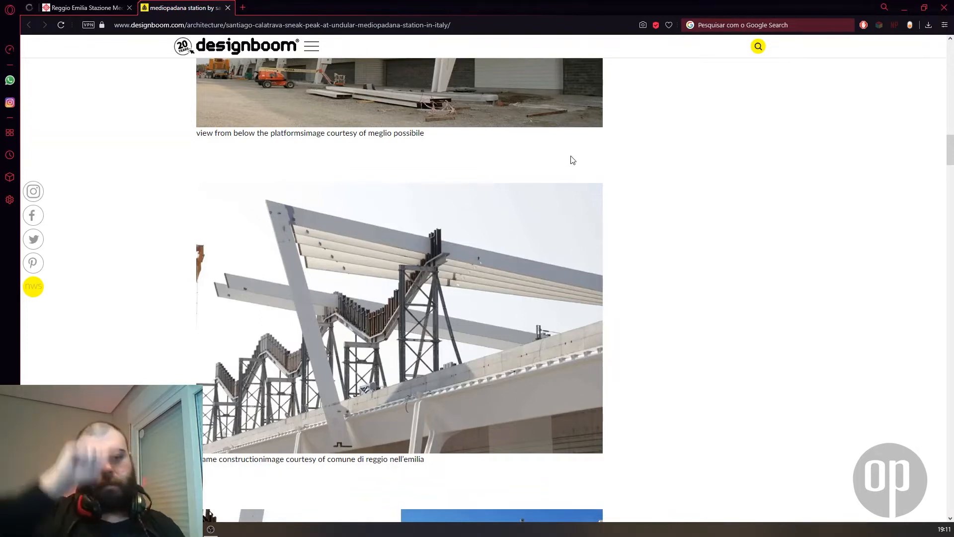
pyautogui.scroll(12, 492, 163)
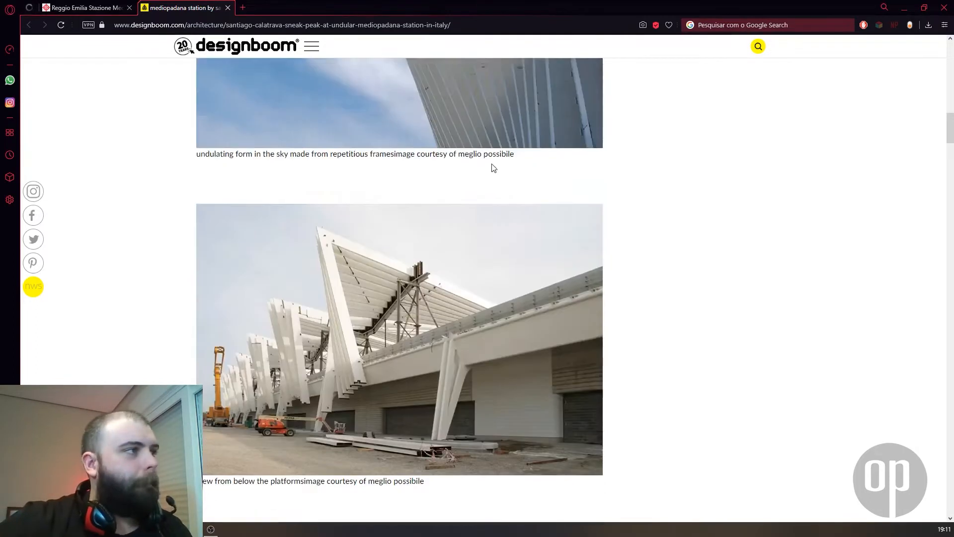
pyautogui.scroll(-5, 426, 246)
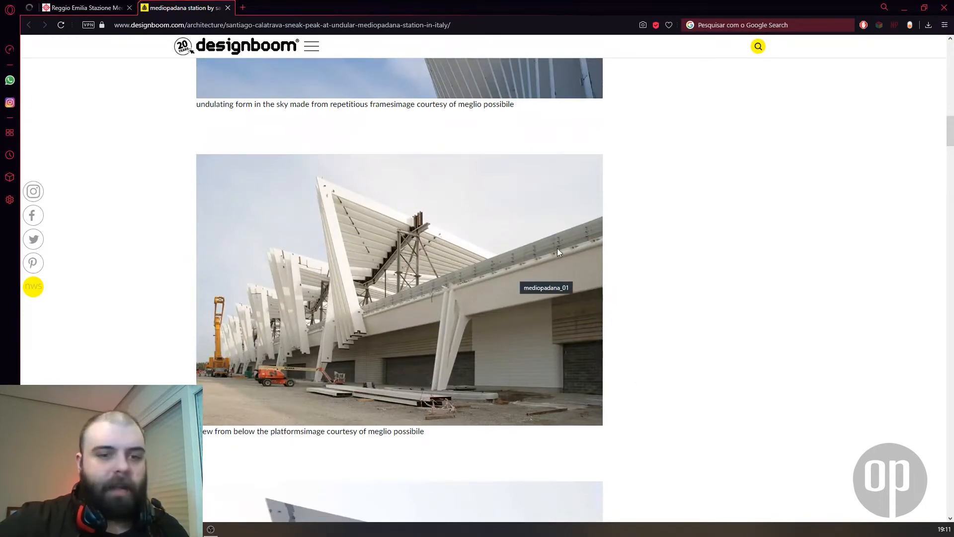
# Step: Examine the article's photos of the longitudinal beam, supporting steel columns, track-side structure and night construction
pyautogui.scroll(-9, 482, 216)
pyautogui.scroll(-10, 475, 267)
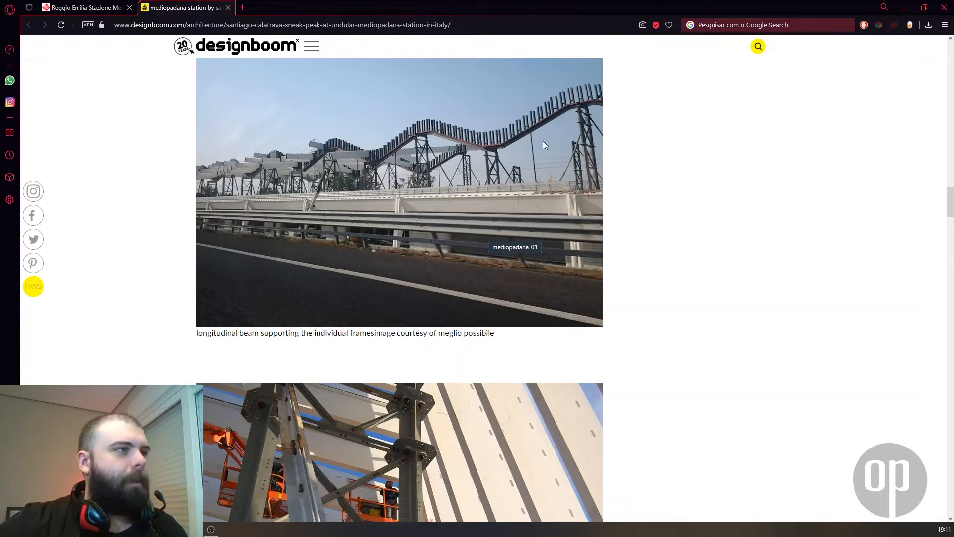
pyautogui.scroll(-3, 452, 154)
pyautogui.scroll(3, 389, 124)
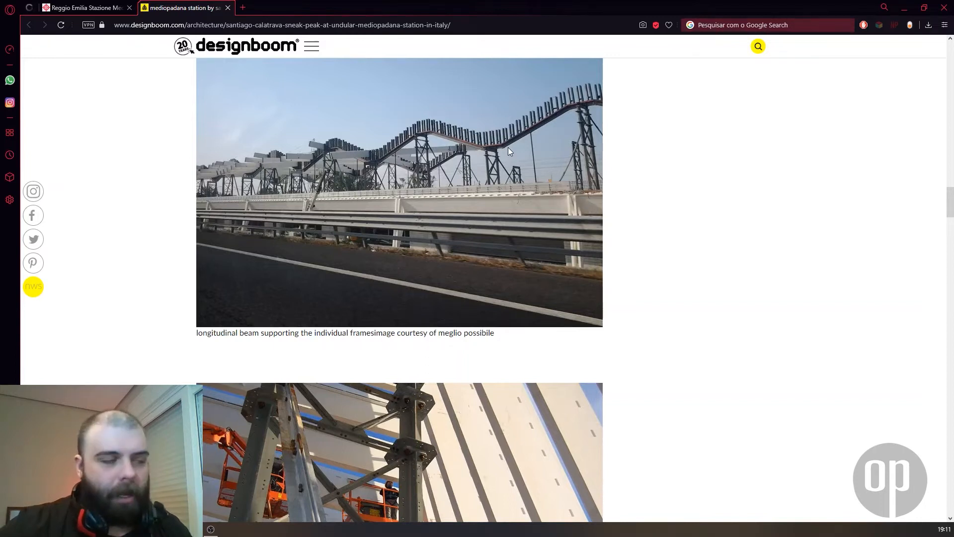
pyautogui.scroll(-12, 508, 145)
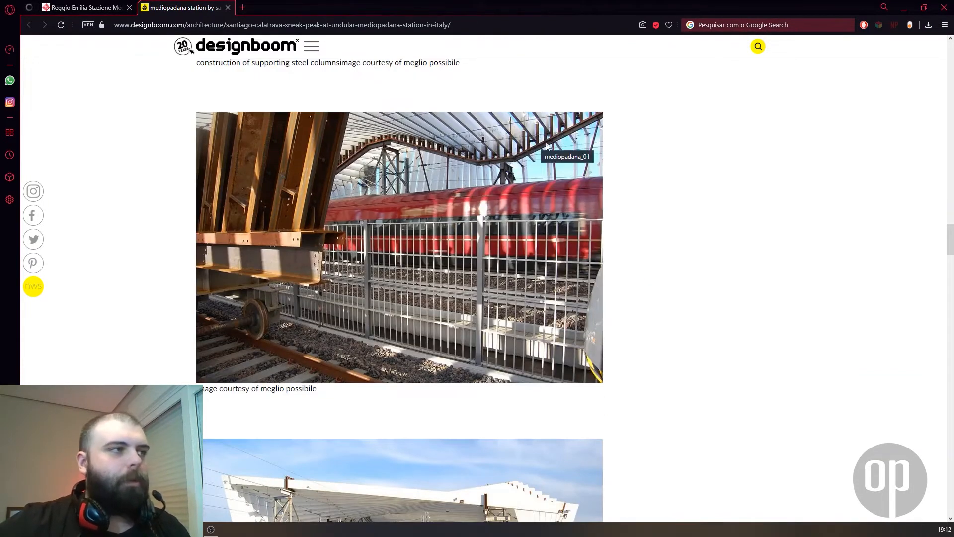
pyautogui.scroll(-4, 535, 160)
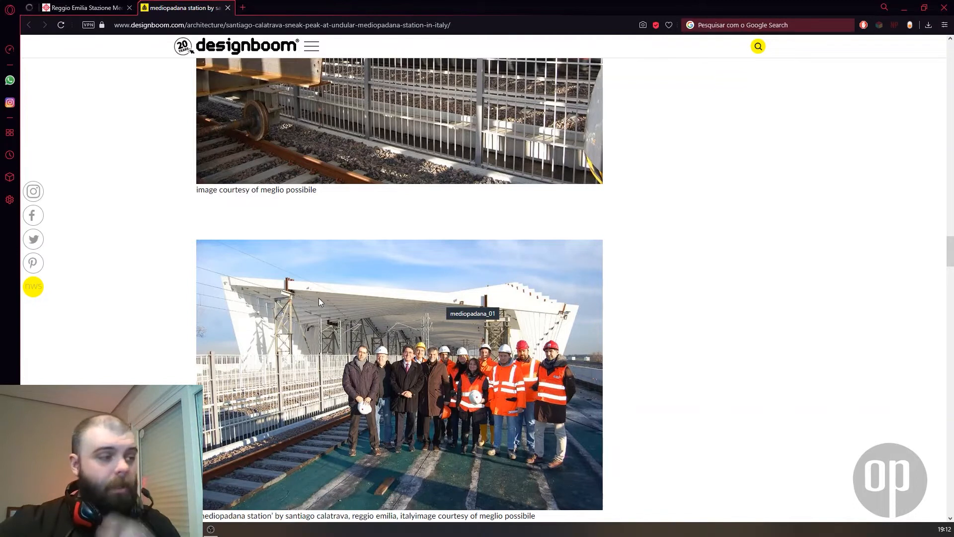
pyautogui.scroll(-3, 311, 304)
pyautogui.scroll(2, 420, 327)
pyautogui.scroll(-8, 575, 277)
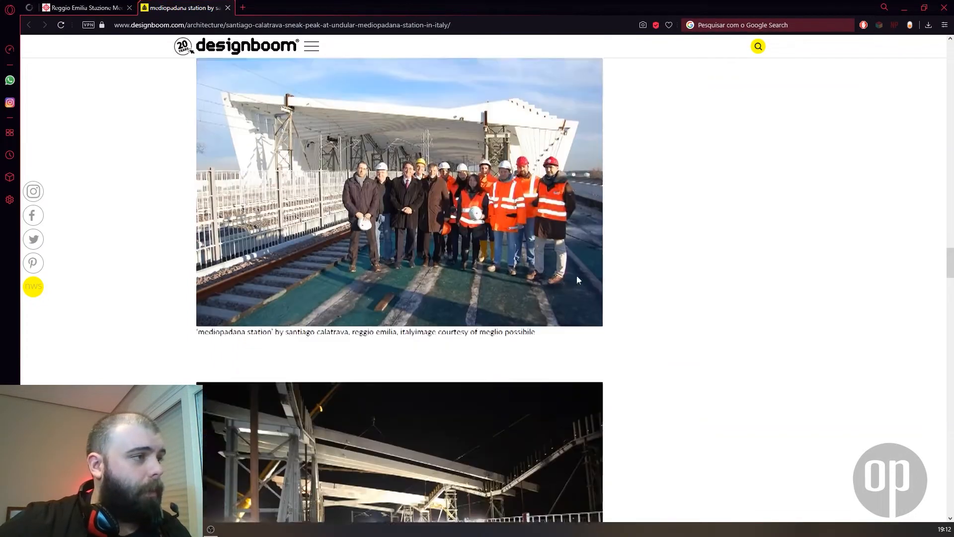
pyautogui.scroll(-11, 666, 255)
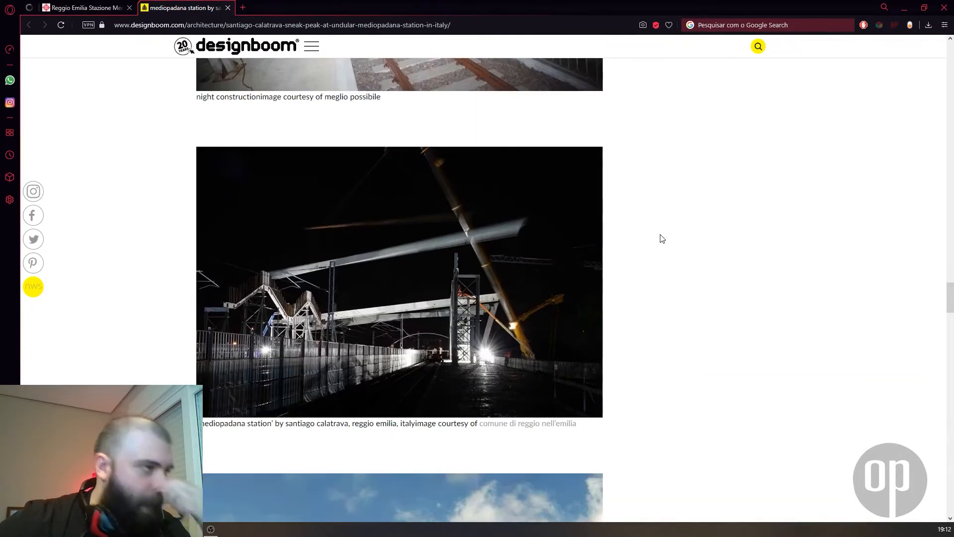
# Step: Study the station's exterior and interior renders and the section drawings showing how the frames are assembled
pyautogui.scroll(-4, 460, 210)
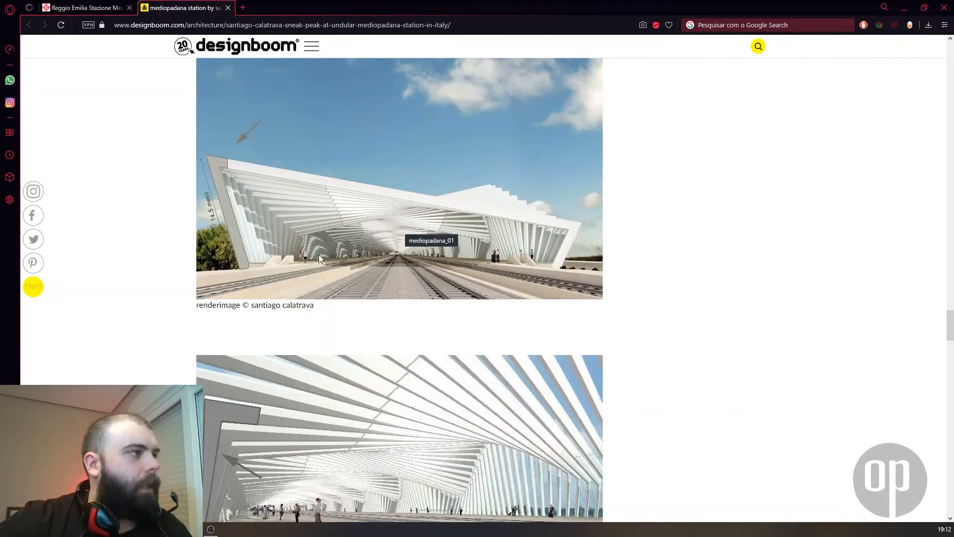
pyautogui.scroll(-3, 701, 228)
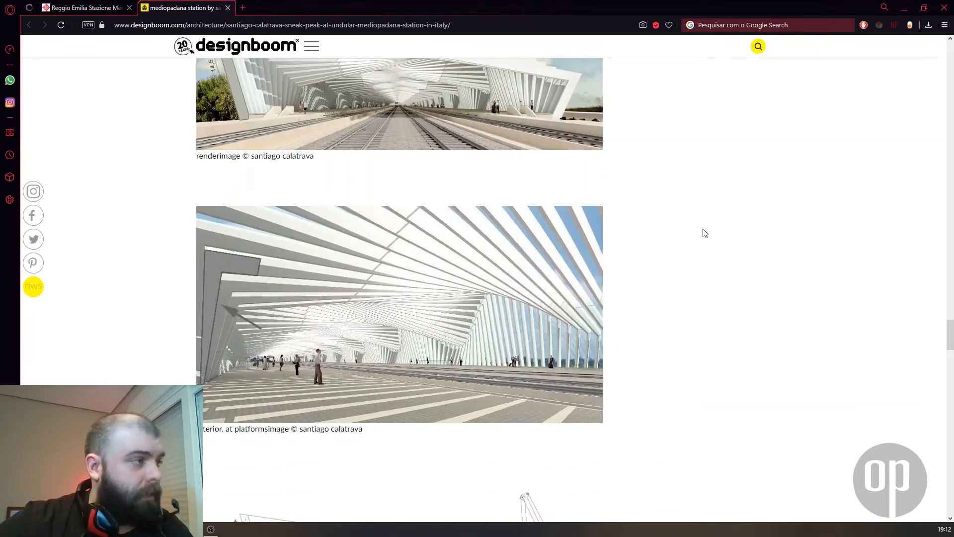
pyautogui.scroll(4, 705, 233)
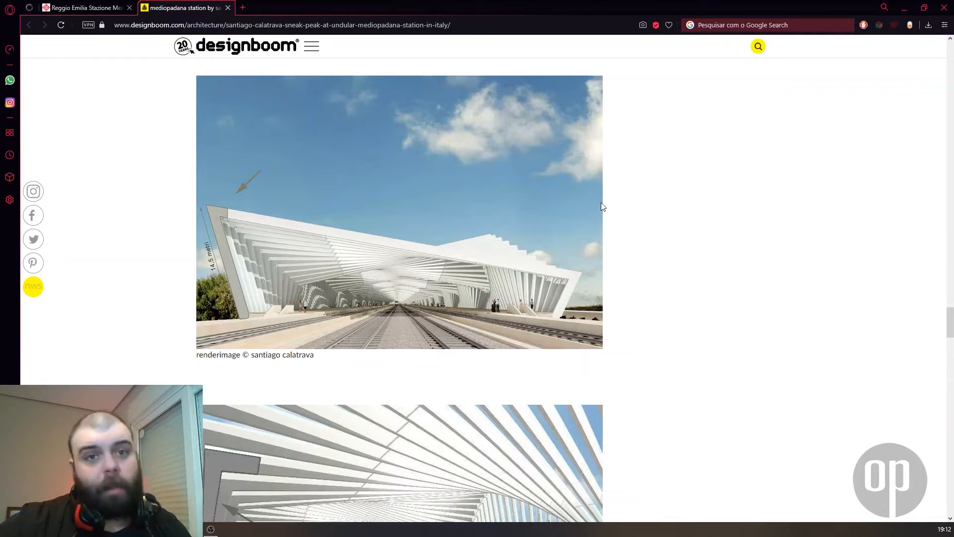
pyautogui.scroll(-7, 602, 206)
pyautogui.scroll(-5, 603, 206)
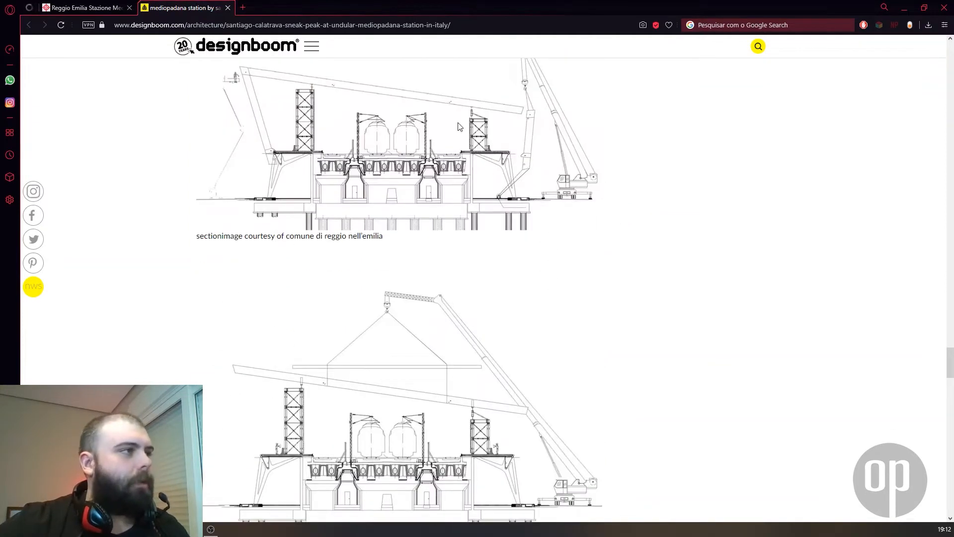
pyautogui.scroll(1, 603, 224)
pyautogui.scroll(1, 376, 217)
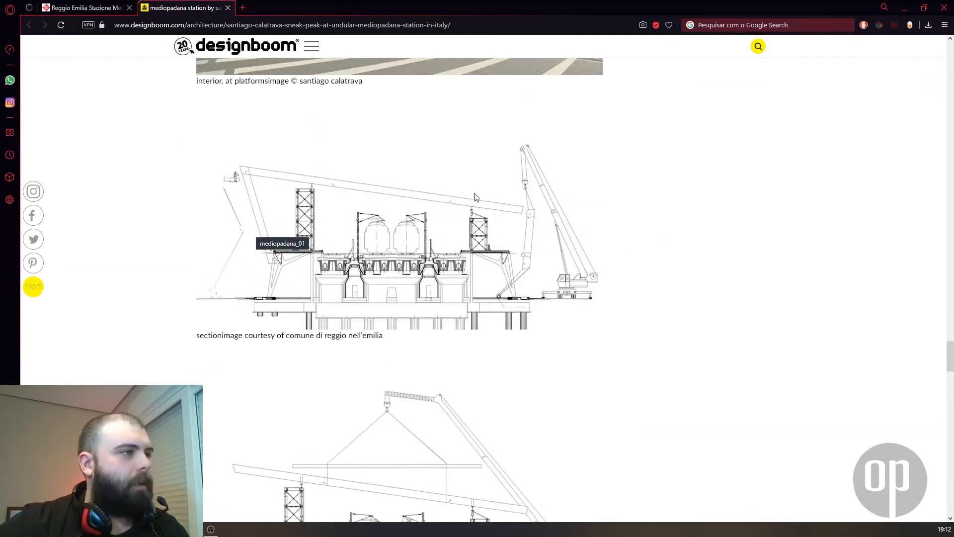
pyautogui.scroll(-4, 542, 305)
pyautogui.scroll(3, 588, 323)
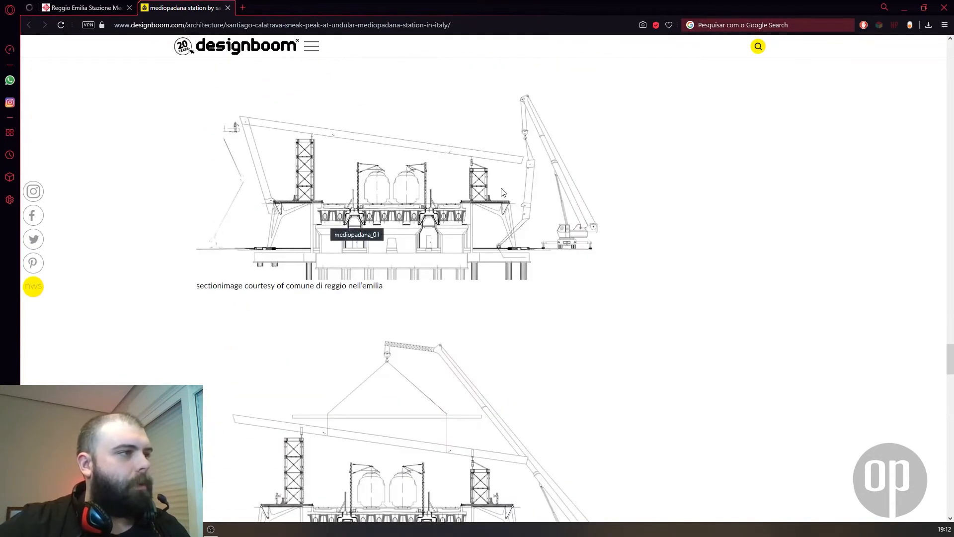
pyautogui.scroll(-5, 530, 168)
# Step: Go back through the article to the frame construction photo showing the wavy support beam beneath the frames
pyautogui.scroll(20, 439, 165)
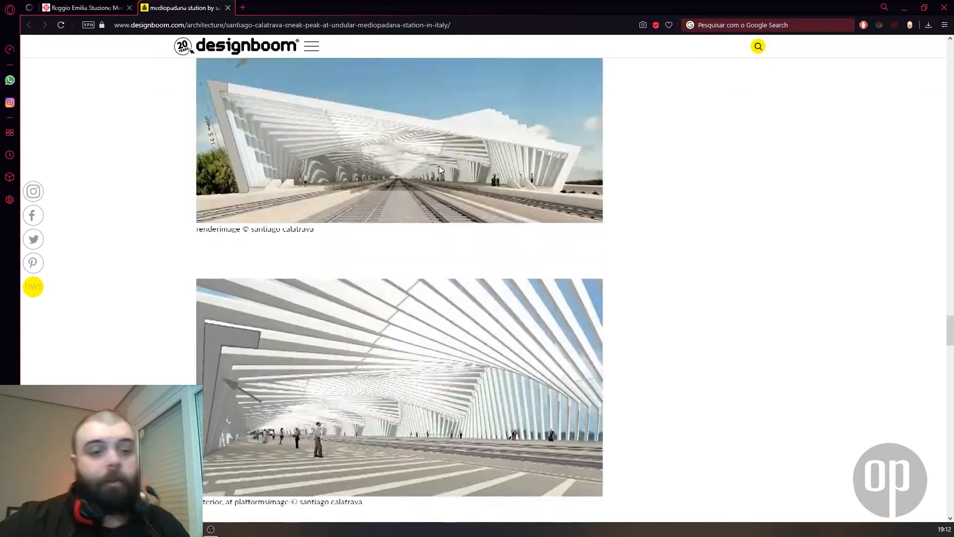
pyautogui.scroll(15, 418, 199)
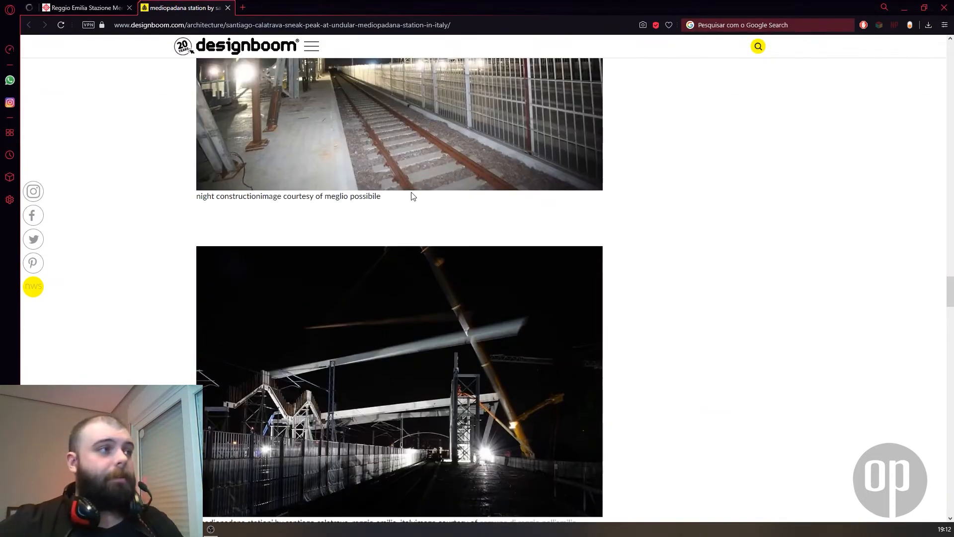
pyautogui.scroll(15, 418, 164)
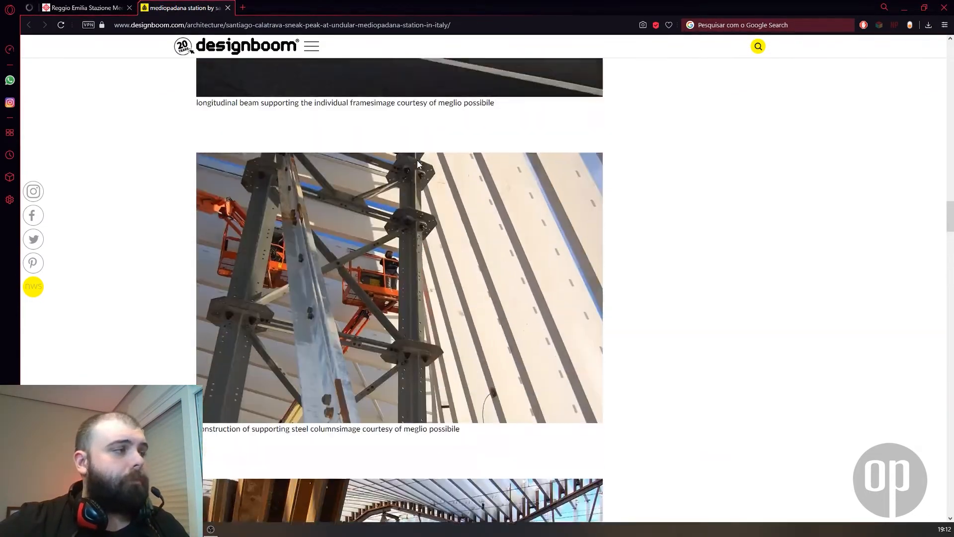
pyautogui.scroll(5, 419, 162)
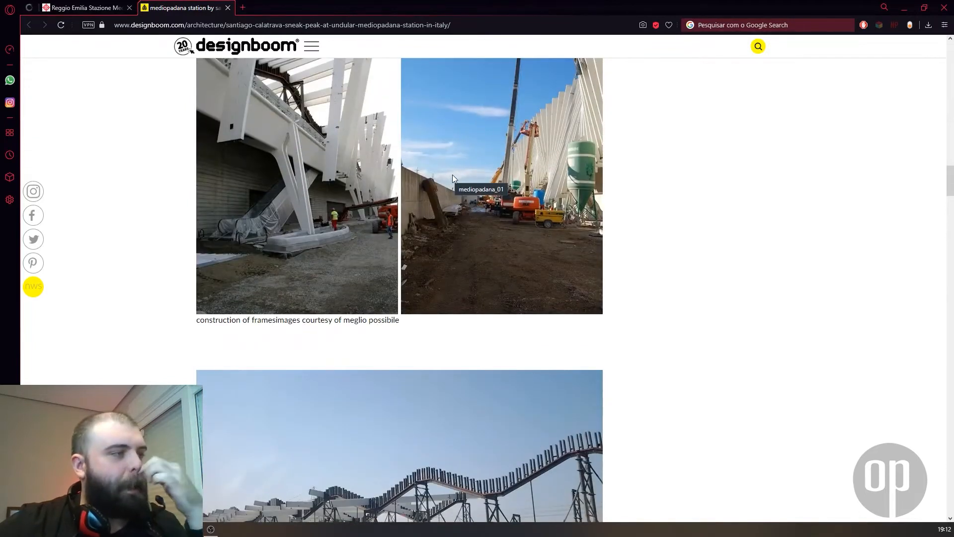
pyautogui.scroll(5, 457, 171)
pyautogui.scroll(1, 458, 168)
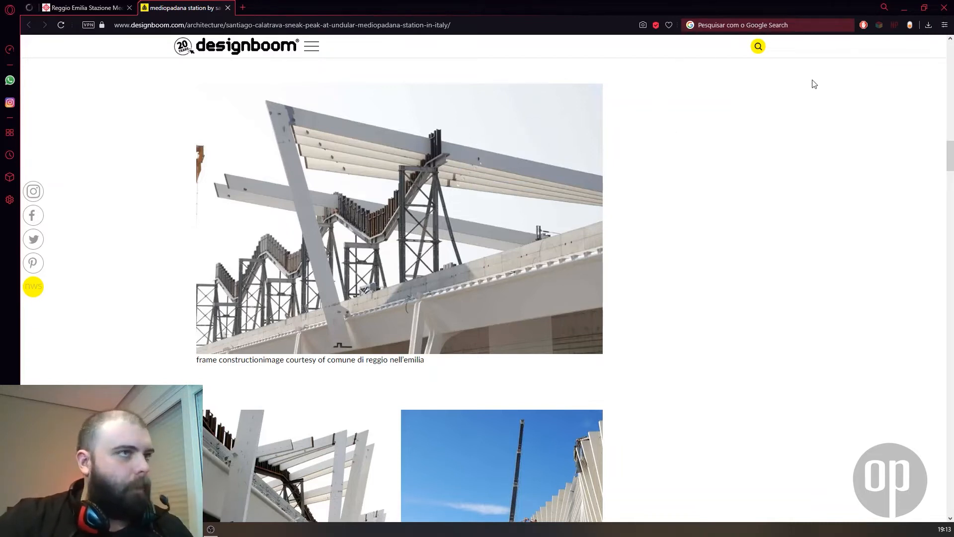
# Step: Switch to Rhino and draw a straight 100 m polyline across the ground grid, starting near the origin
pyautogui.click(905, 8)
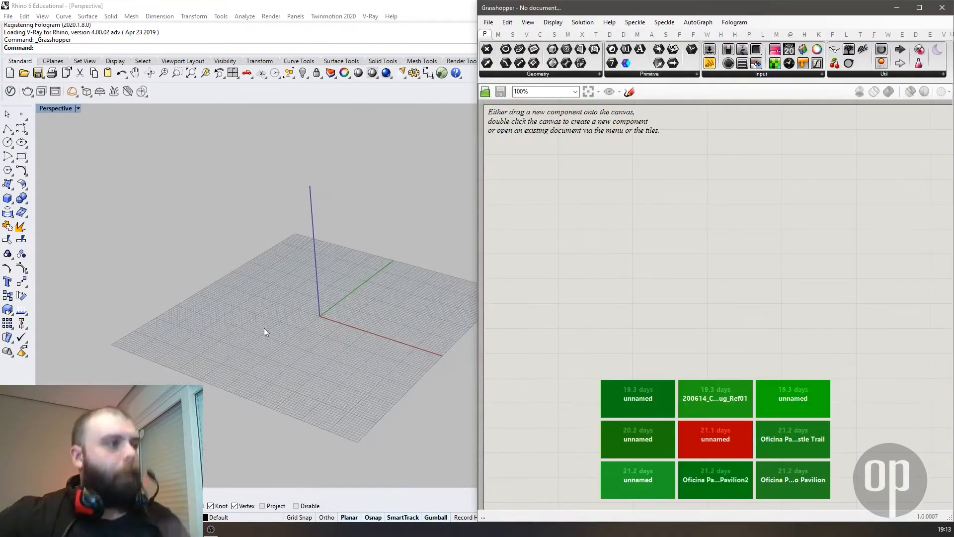
pyautogui.moveTo(264, 329); pyautogui.dragTo(248, 334, button='right')
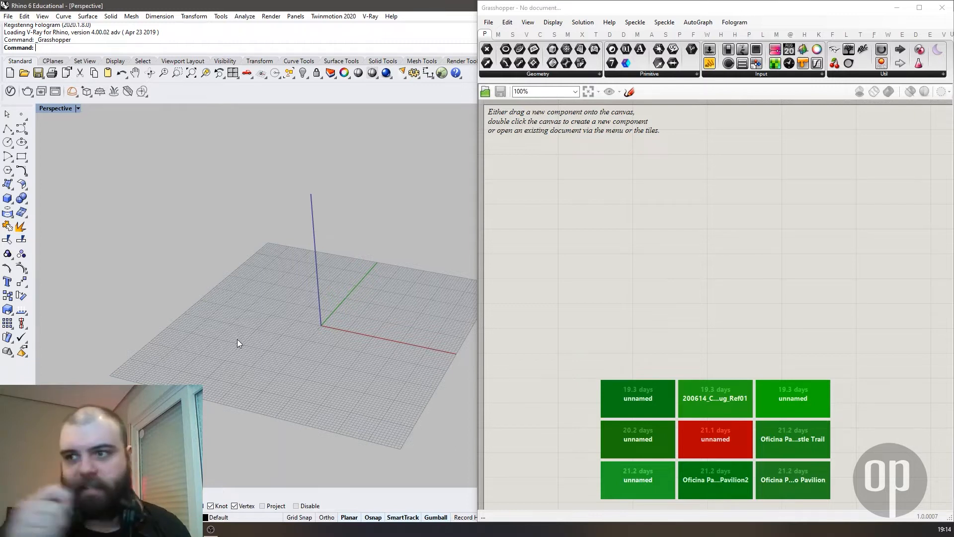
pyautogui.scroll(-4, 194, 318)
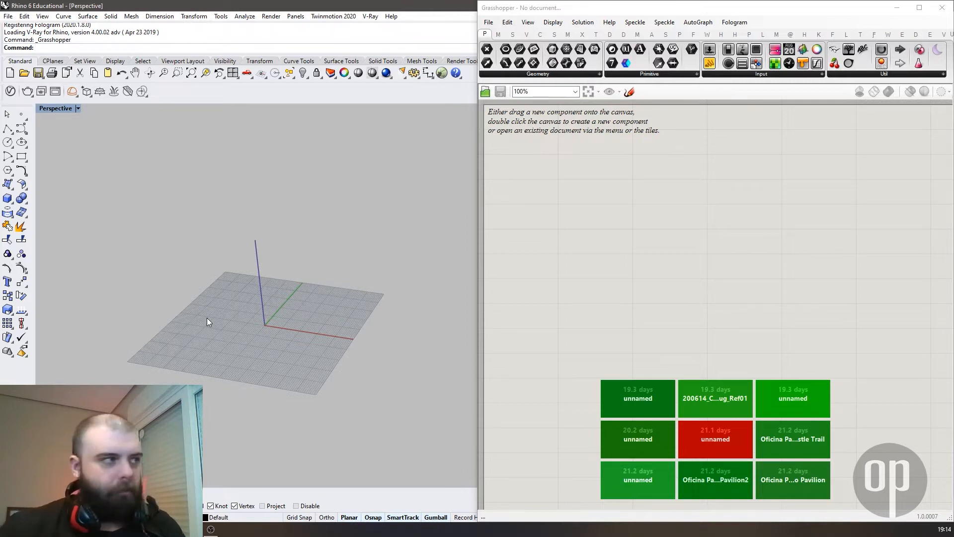
pyautogui.click(8, 129)
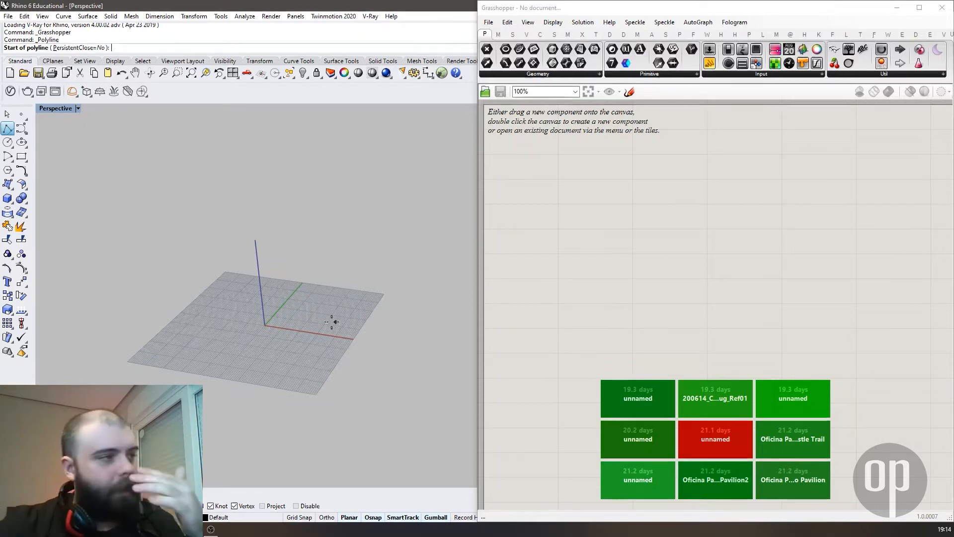
pyautogui.click(311, 322)
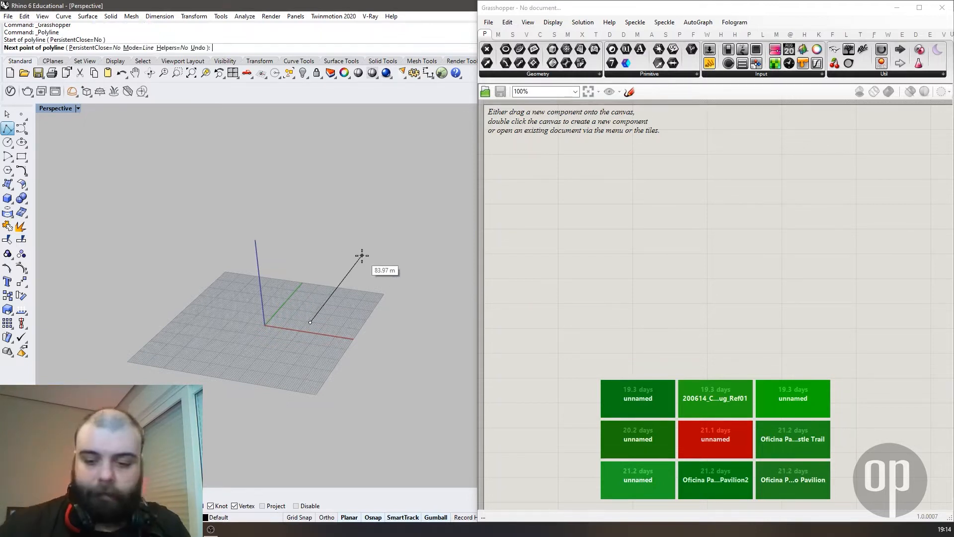
pyautogui.write('100')
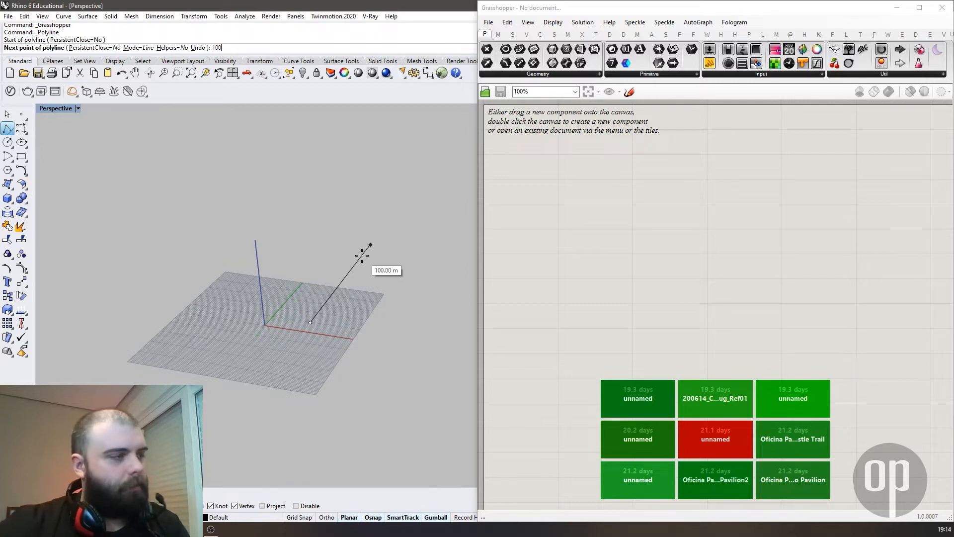
pyautogui.press('Return')
pyautogui.click(363, 255)
pyautogui.press('Return')
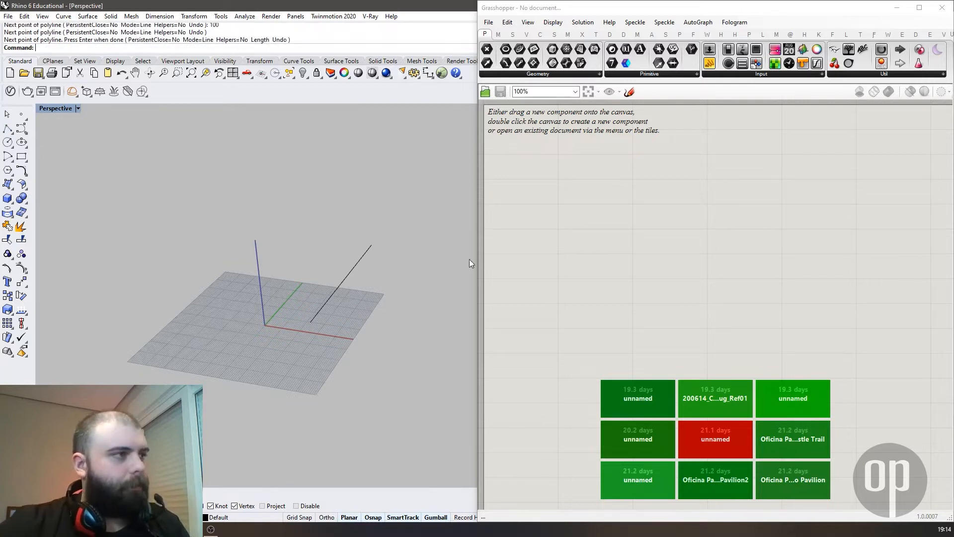
# Step: Widen the Rhino viewport, add a Curve parameter in Grasshopper and reference the drawn line in it
pyautogui.moveTo(475, 256); pyautogui.dragTo(600, 258)
pyautogui.scroll(5, 360, 265)
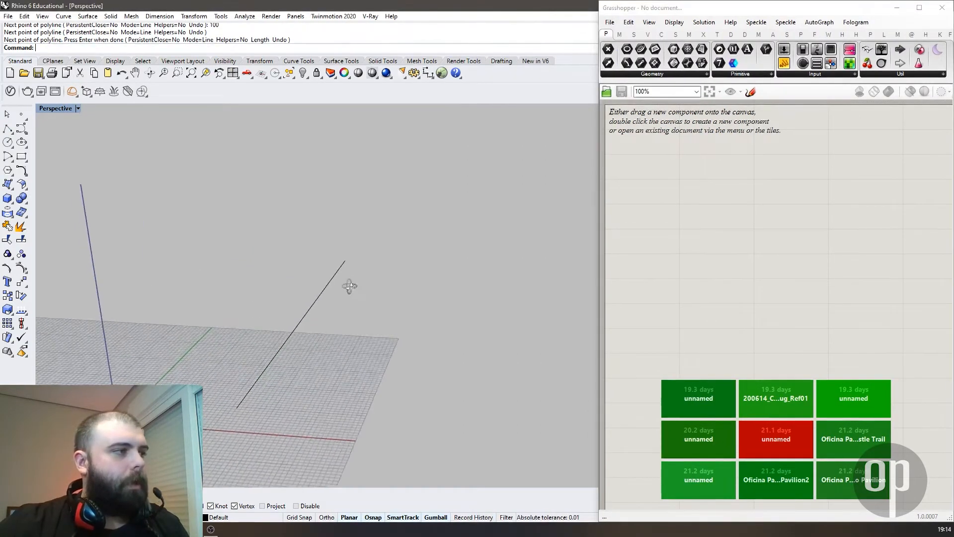
pyautogui.scroll(2, 327, 322)
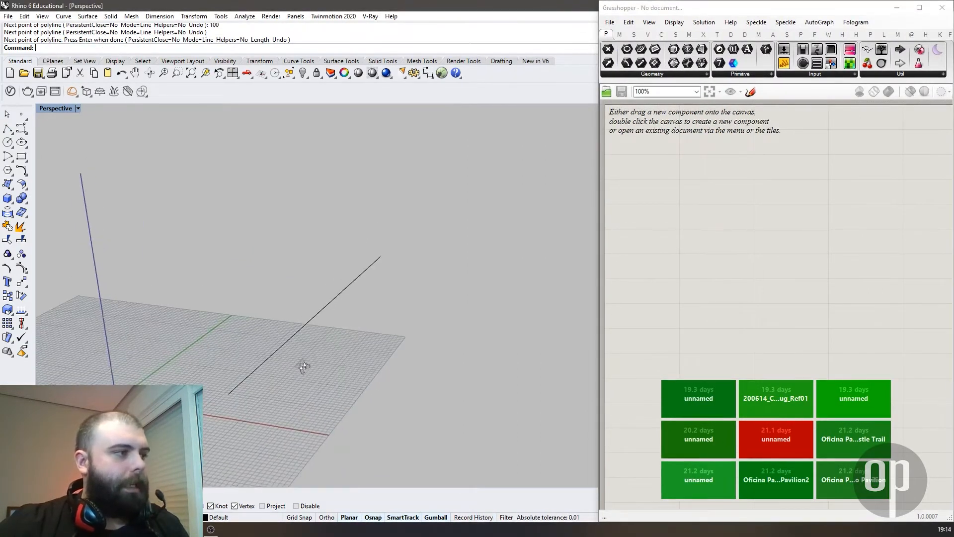
pyautogui.doubleClick(680, 258)
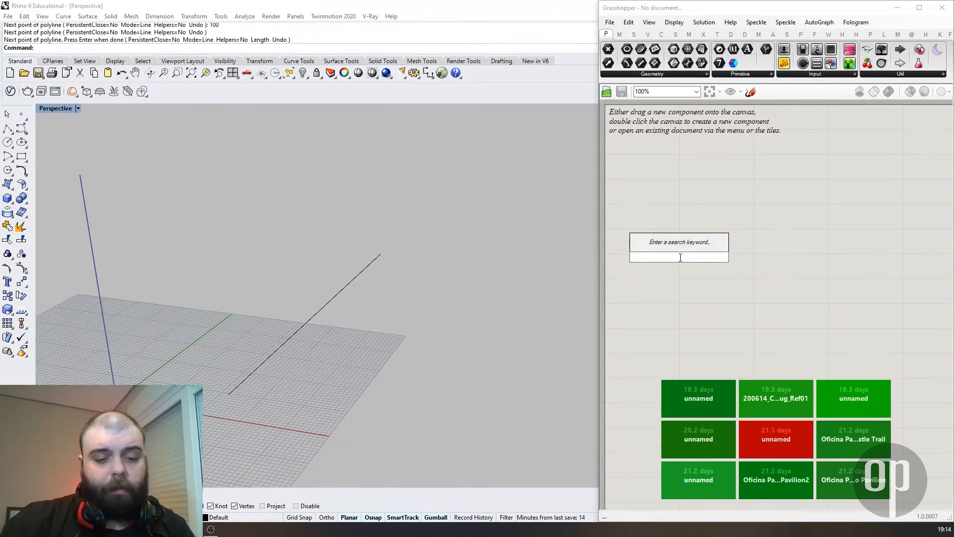
pyautogui.write('curve')
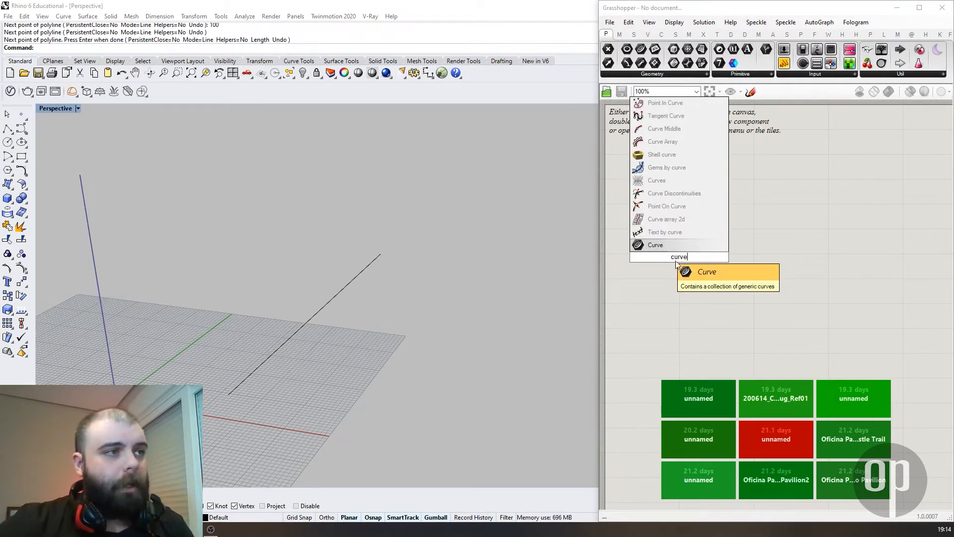
pyautogui.press('Return')
pyautogui.rightClick(678, 257)
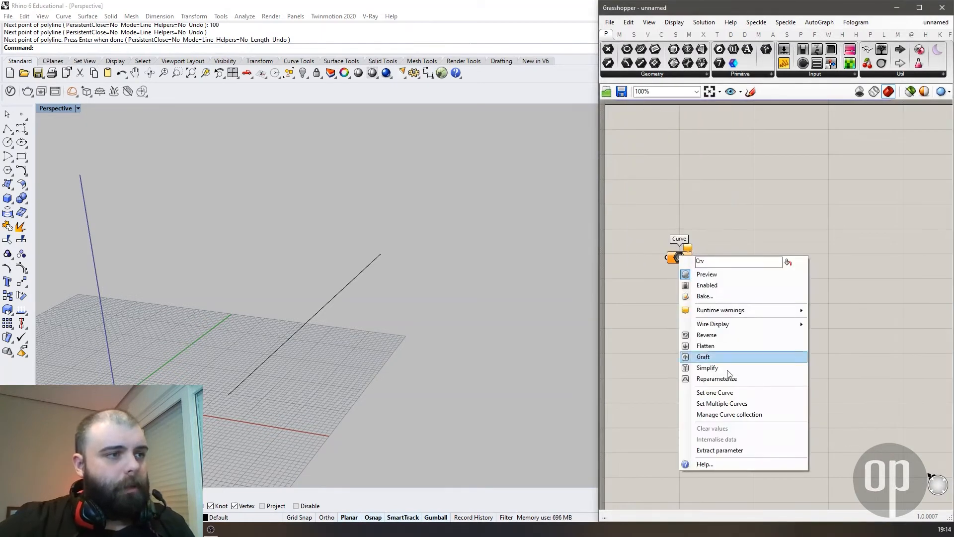
pyautogui.click(715, 392)
pyautogui.click(348, 284)
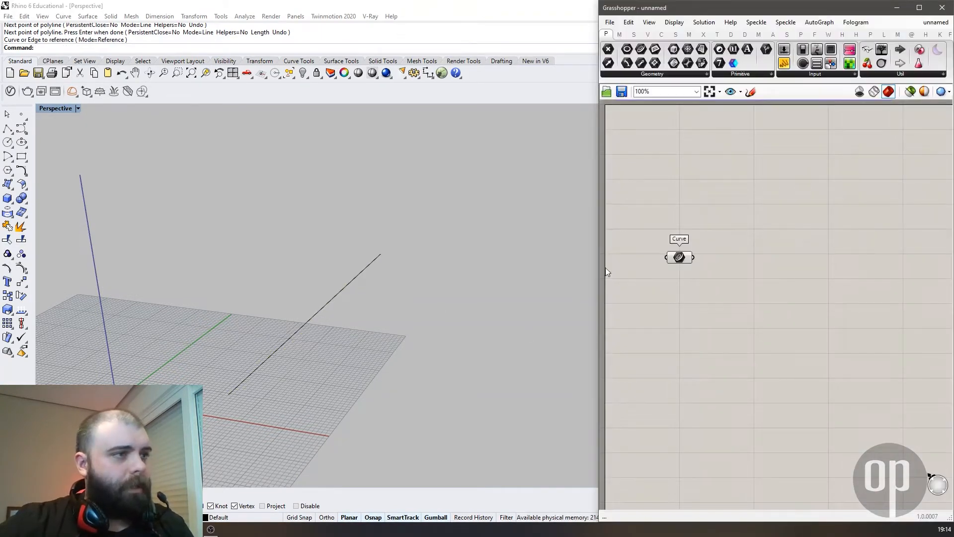
# Step: Place the Curve parameter at the corner of the canvas and hide the original line in Rhino
pyautogui.moveTo(679, 257); pyautogui.dragTo(630, 142)
pyautogui.moveTo(450, 330); pyautogui.dragTo(286, 150)
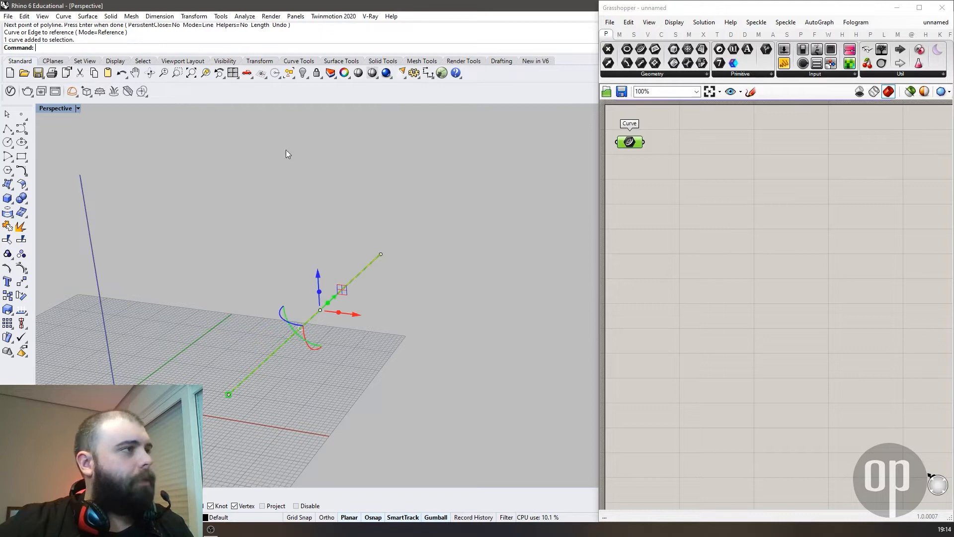
pyautogui.click(302, 73)
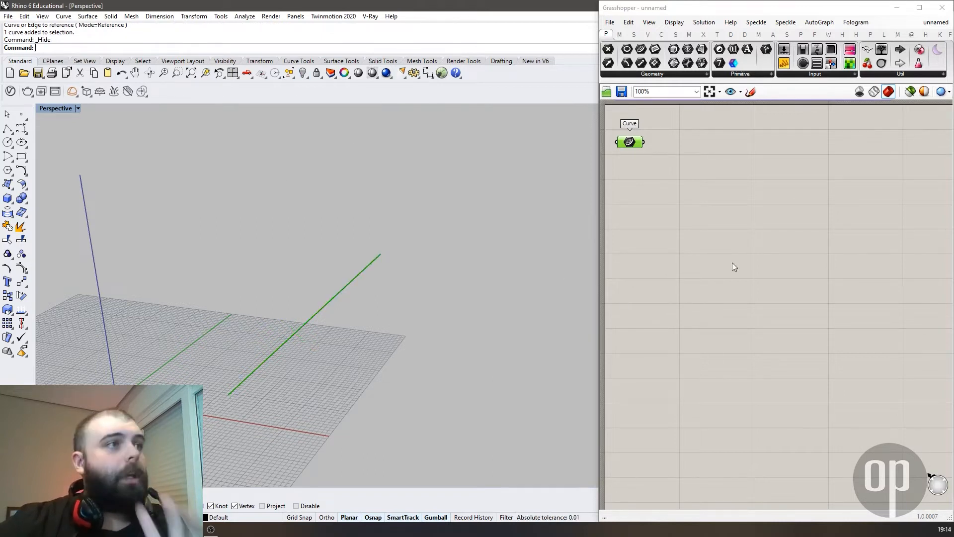
pyautogui.click(742, 253)
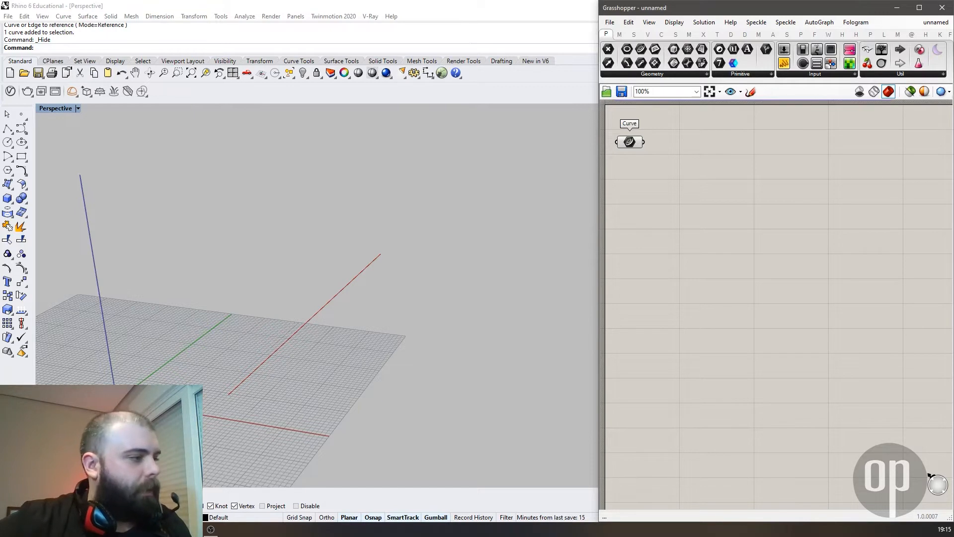
# Step: Review the designboom article's photos and crane assembly section drawing in the browser, and return to Grasshopper
pyautogui.click(149, 530)
pyautogui.click(166, 490)
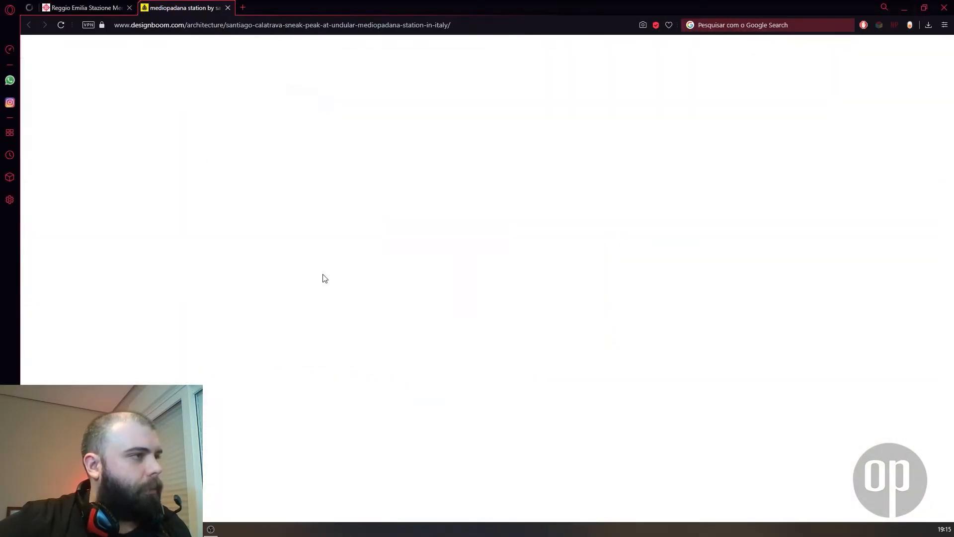
pyautogui.scroll(-1, 377, 135)
pyautogui.scroll(-20, 442, 128)
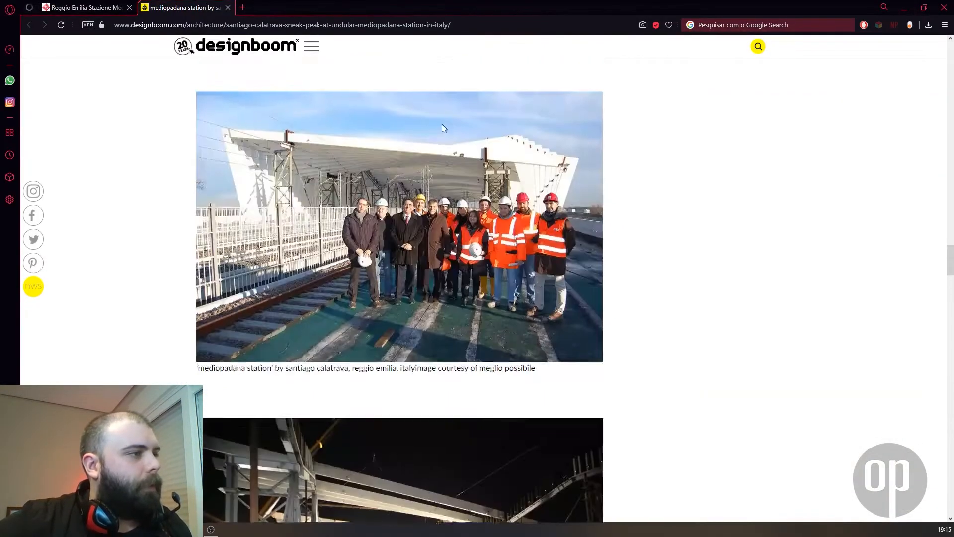
pyautogui.scroll(-10, 453, 118)
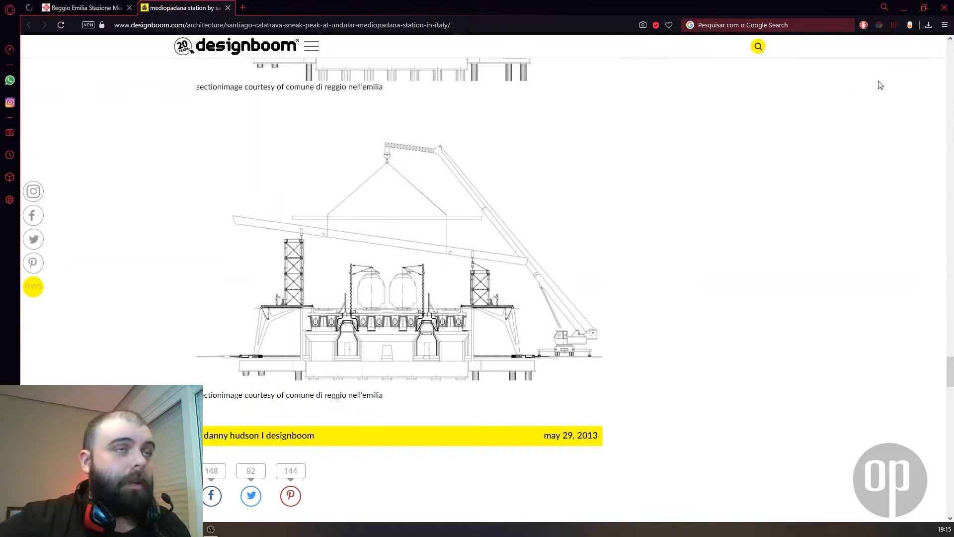
pyautogui.hotkey('alt', 'Tab')
# Step: Add an Offset Curve component to the canvas, beside the Curve parameter
pyautogui.doubleClick(768, 256)
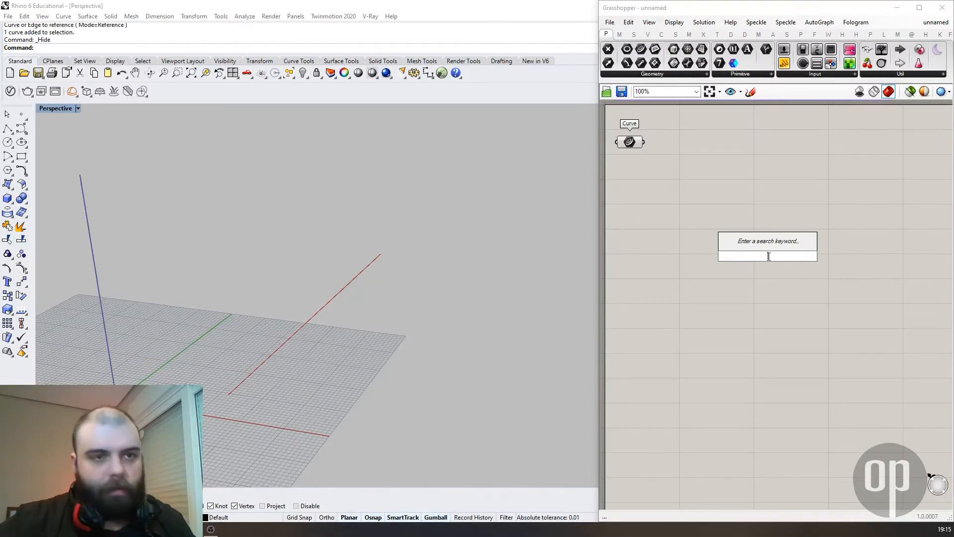
pyautogui.write('offset c')
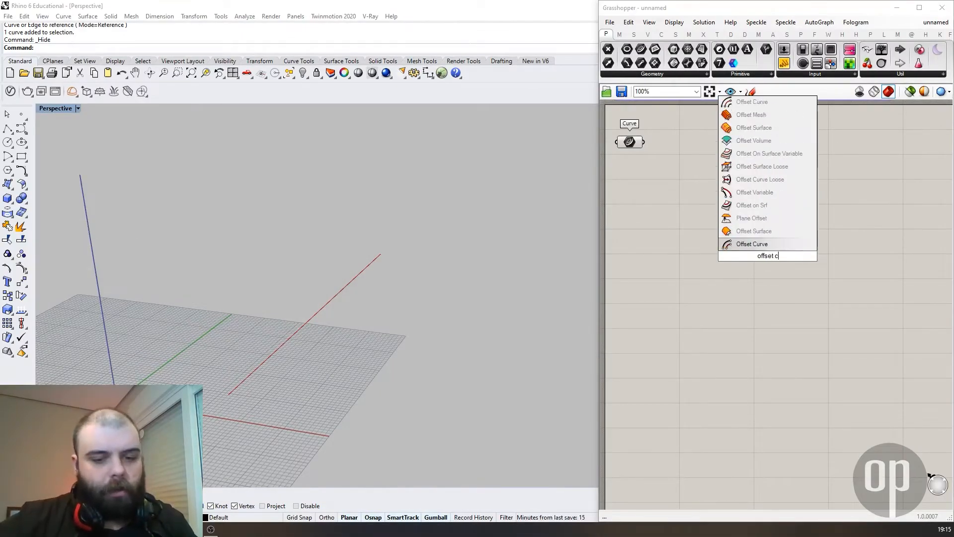
pyautogui.write('urve')
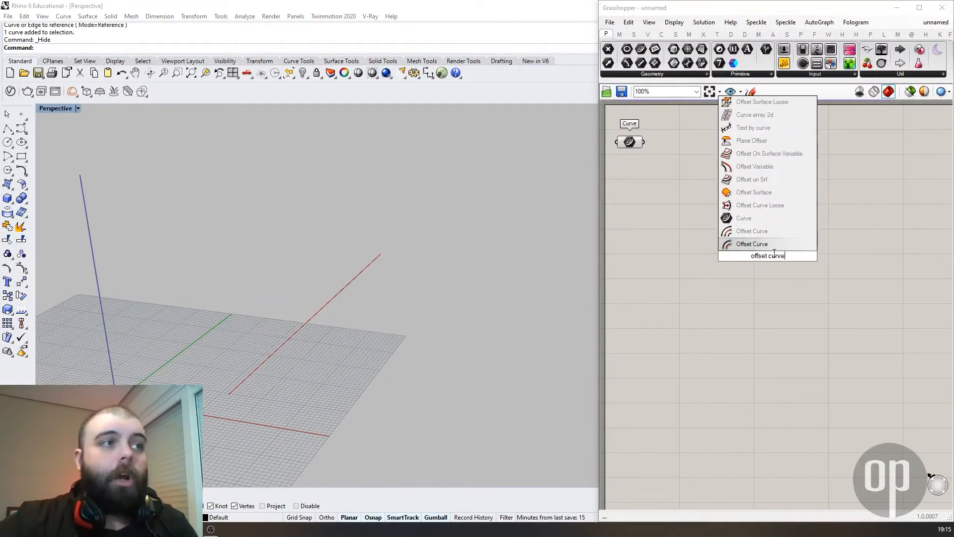
pyautogui.click(765, 230)
pyautogui.click(815, 171)
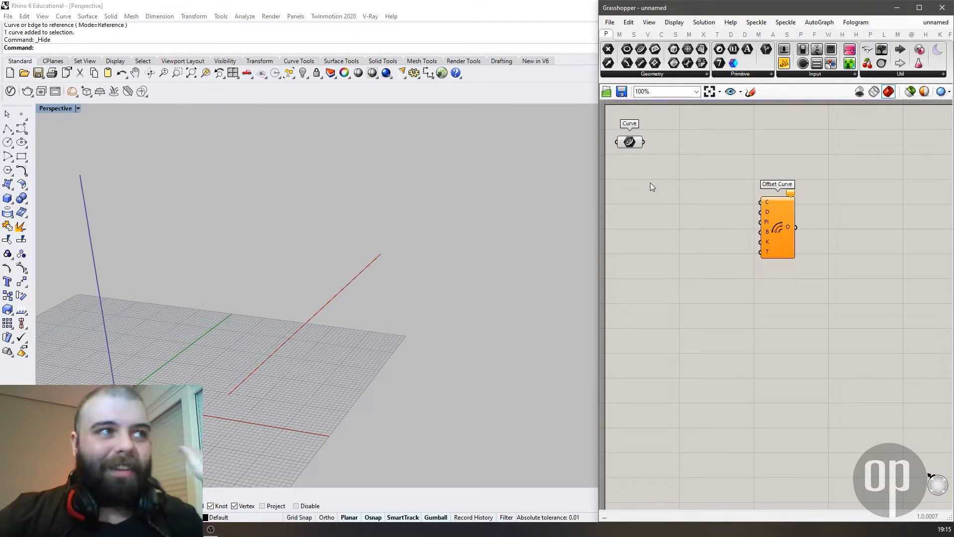
pyautogui.moveTo(783, 226); pyautogui.dragTo(785, 197)
pyautogui.click(844, 228)
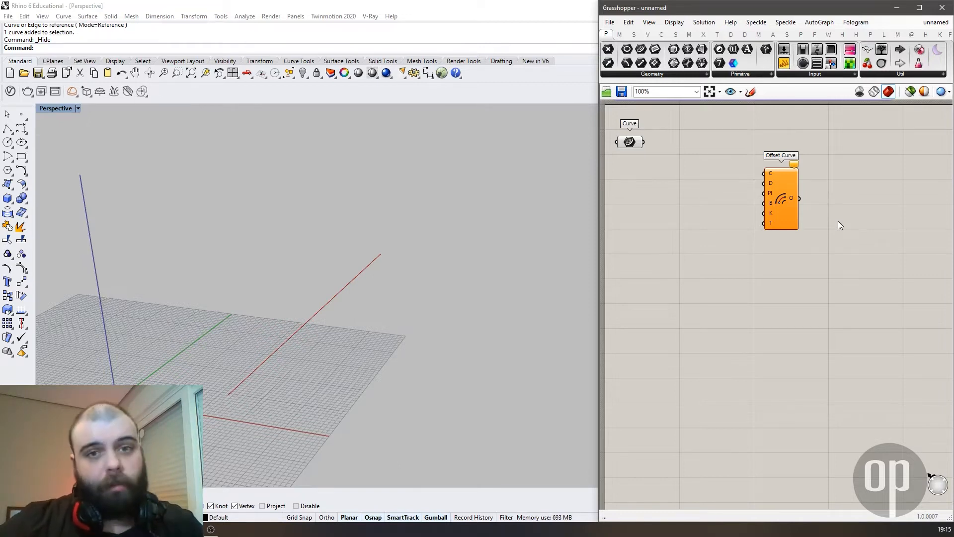
# Step: Arrange the Curve parameter and Offset Curve component, and connect the curve to the component's C input
pyautogui.scroll(-3, 752, 249)
pyautogui.scroll(3, 714, 181)
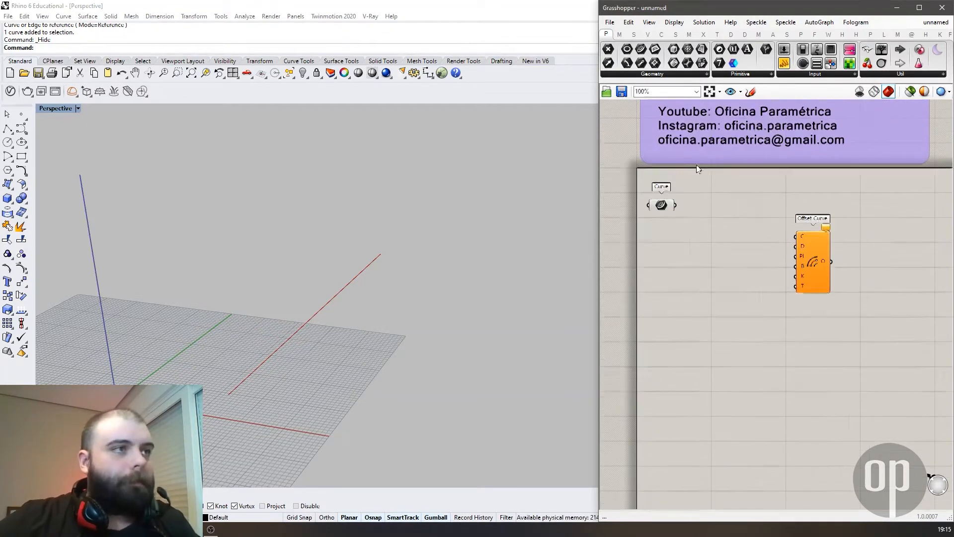
pyautogui.moveTo(662, 202); pyautogui.dragTo(662, 215)
pyautogui.moveTo(799, 254); pyautogui.dragTo(768, 235)
pyautogui.click(697, 189)
pyautogui.scroll(1, 697, 189)
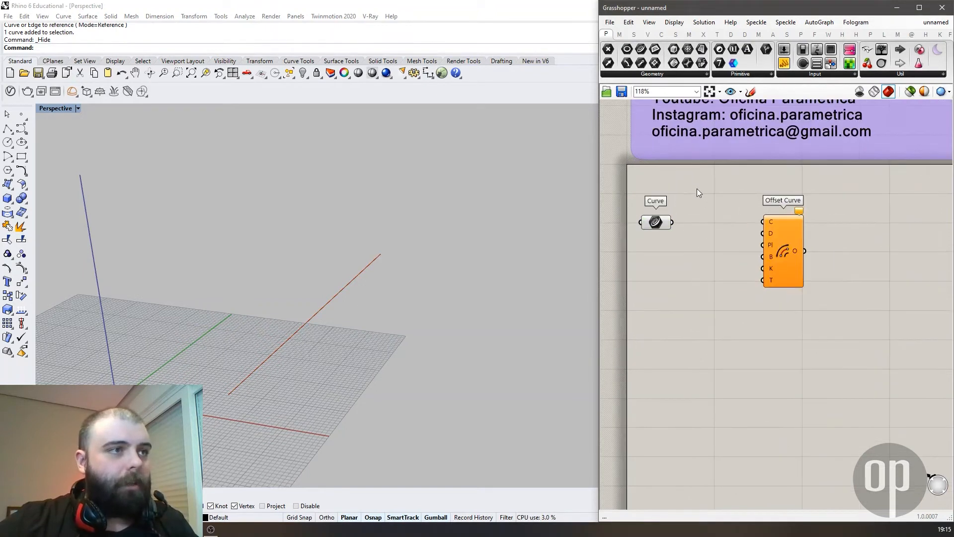
pyautogui.moveTo(672, 222); pyautogui.dragTo(764, 222)
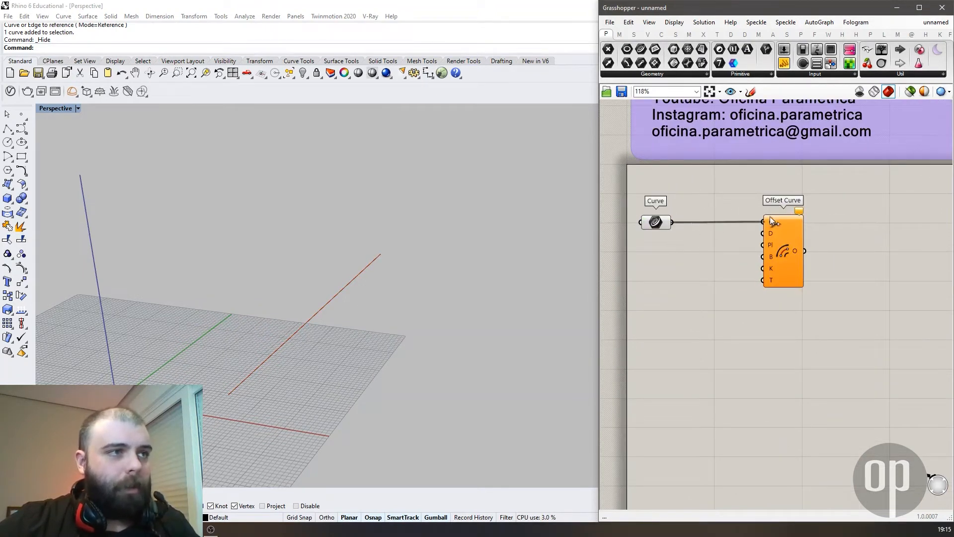
pyautogui.moveTo(779, 253); pyautogui.dragTo(802, 274)
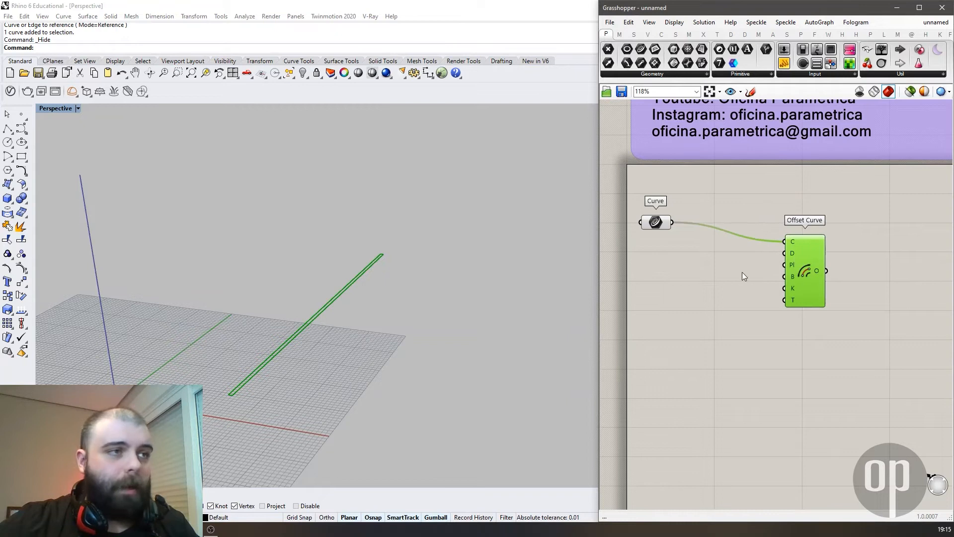
# Step: Add a number slider with a minimum of 25, set it to 50 and connect it to Offset Curve's Distance input
pyautogui.doubleClick(725, 281)
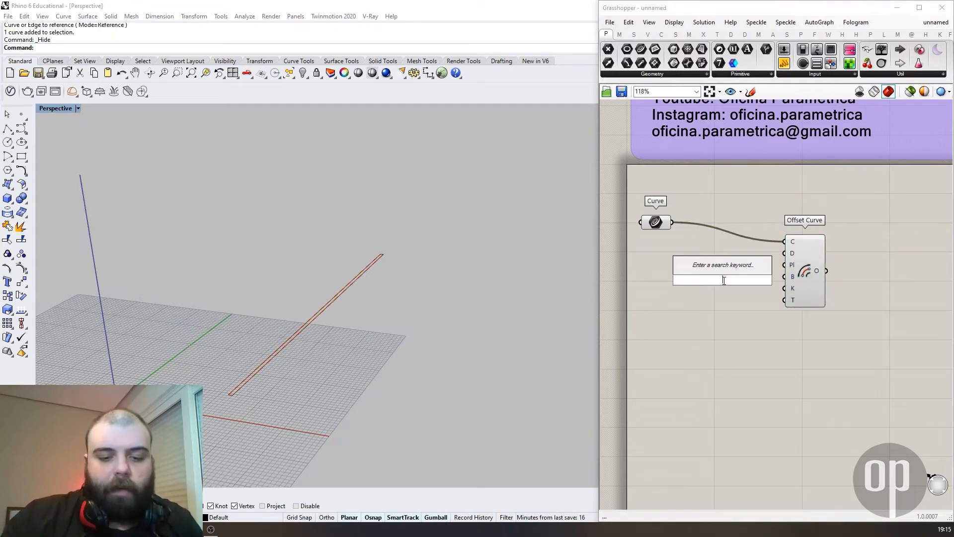
pyautogui.write('50')
pyautogui.press('Return')
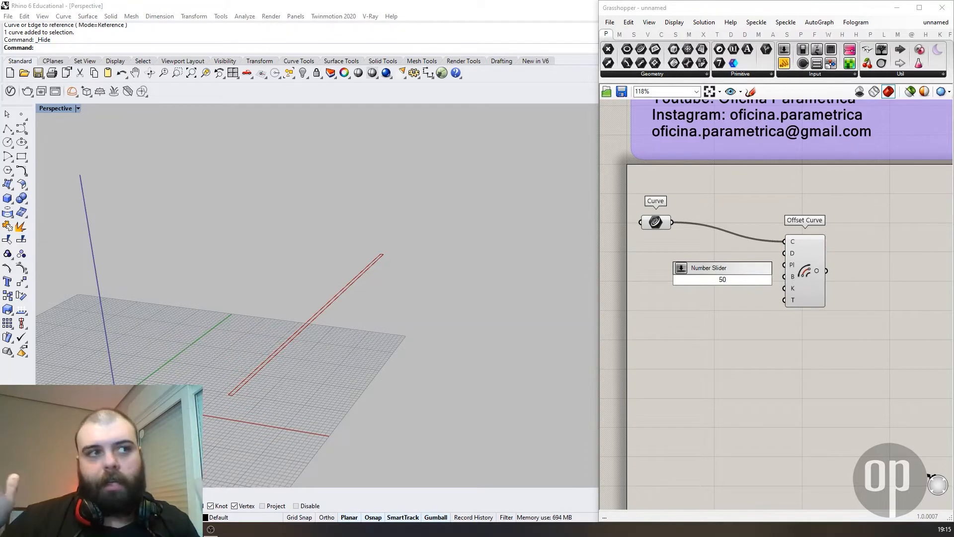
pyautogui.press('BackSpace')
pyautogui.press('BackSpace')
pyautogui.write('25<10')
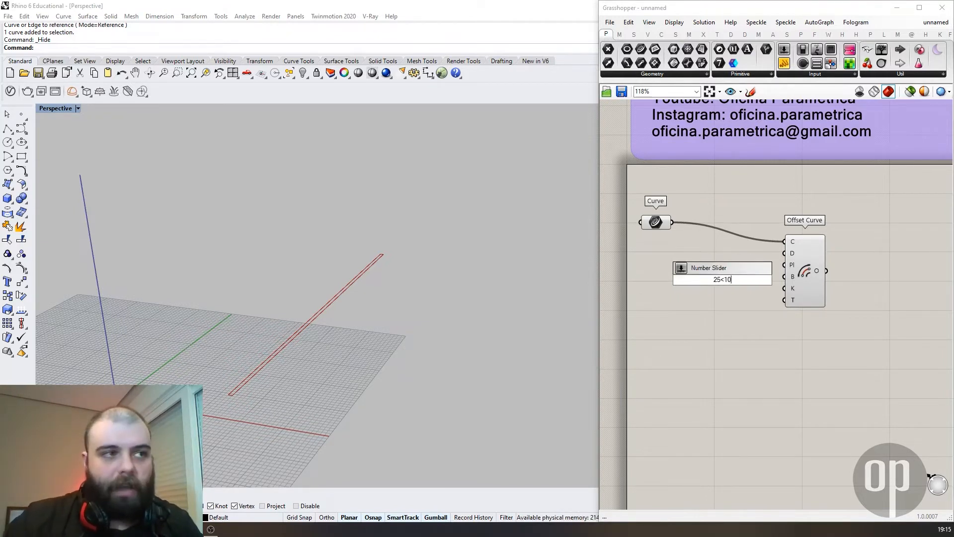
pyautogui.press('Return')
pyautogui.moveTo(717, 282); pyautogui.dragTo(732, 279)
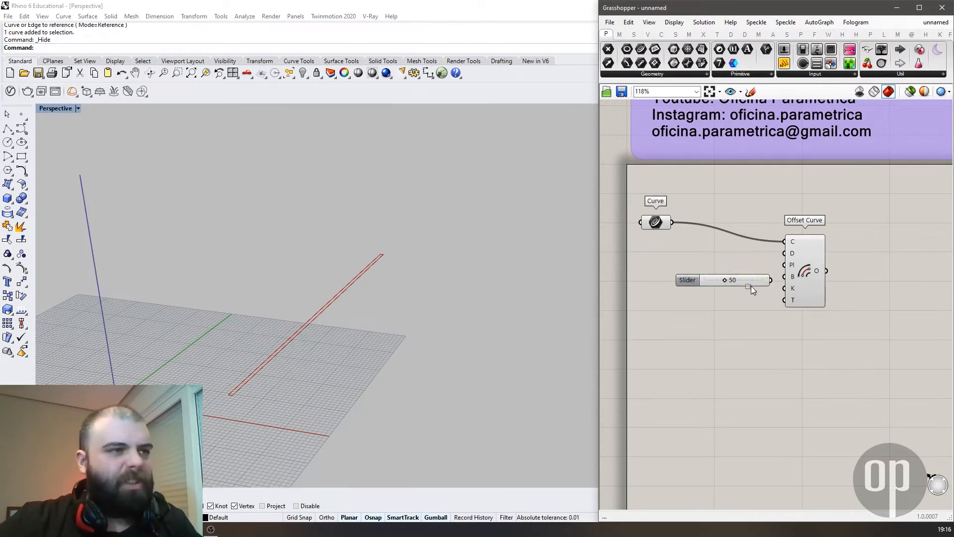
pyautogui.moveTo(748, 284); pyautogui.dragTo(851, 258)
pyautogui.click(729, 234)
# Step: Add a Boolean Toggle to the canvas, beside the Offset Curve component
pyautogui.click(791, 291)
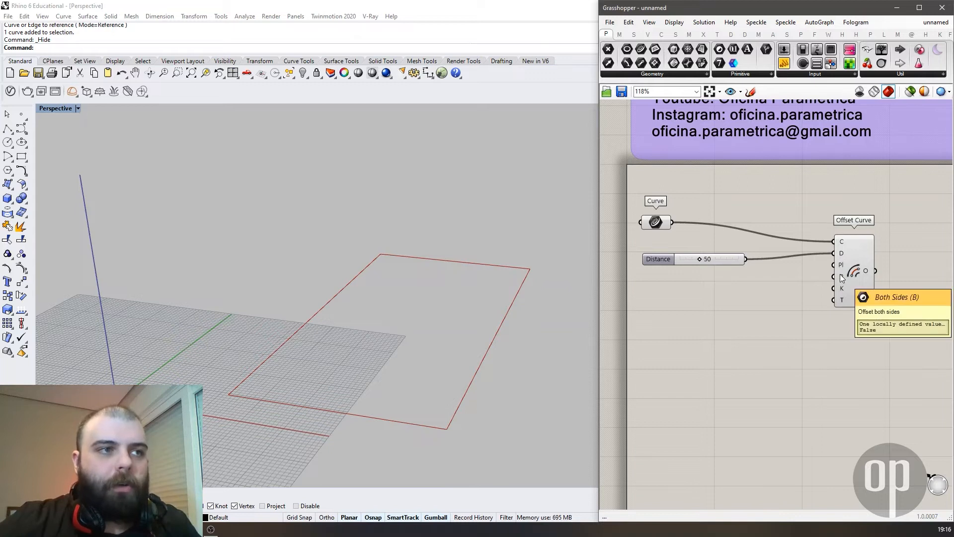
pyautogui.click(804, 50)
pyautogui.click(768, 293)
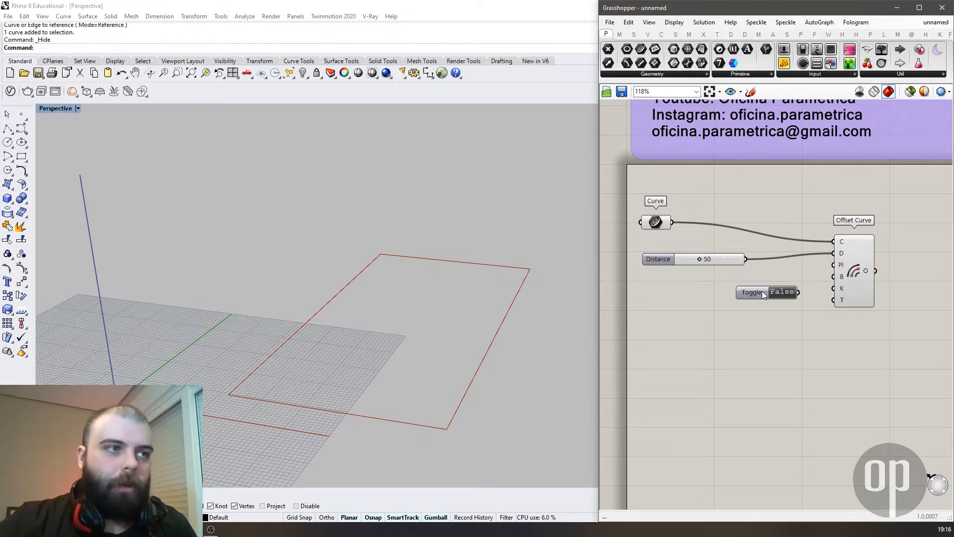
pyautogui.click(814, 74)
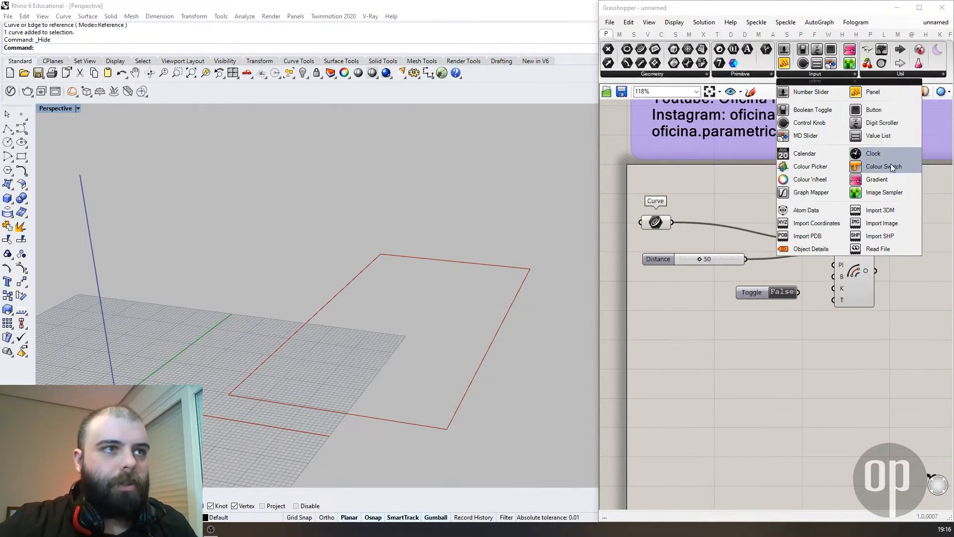
pyautogui.press('Escape')
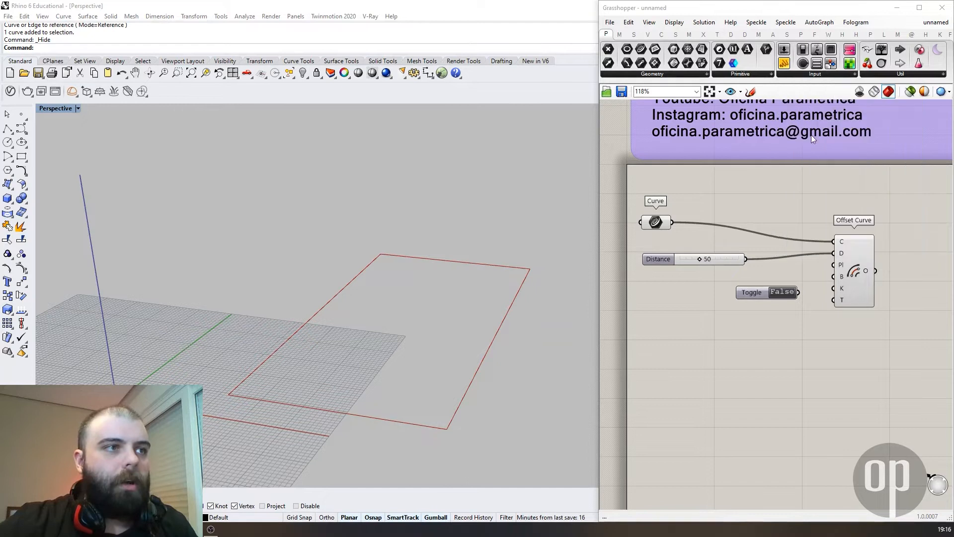
pyautogui.moveTo(812, 135); pyautogui.dragTo(759, 308)
pyautogui.press('Delete')
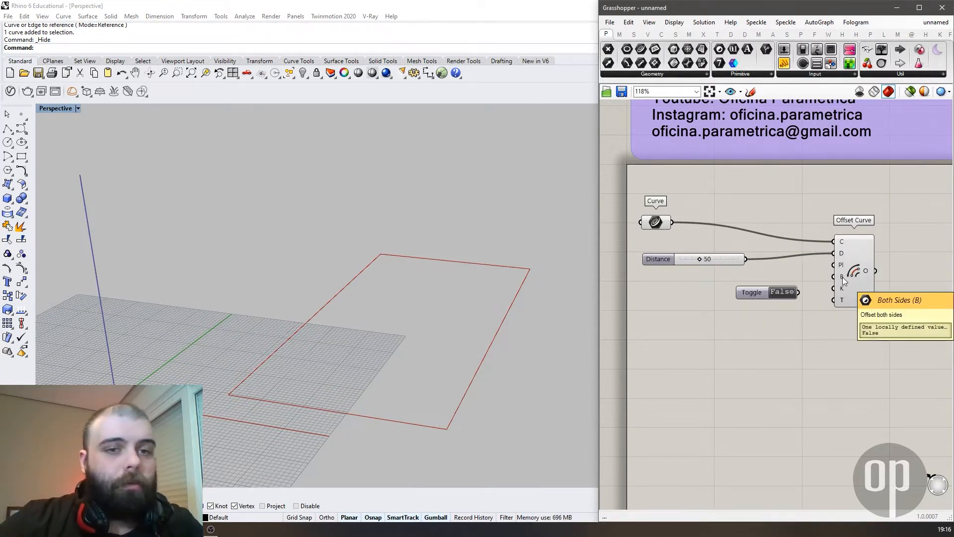
# Step: Connect the Boolean Toggle to Offset Curve's Both Sides (B) input and set the toggle to True
pyautogui.moveTo(799, 291); pyautogui.dragTo(834, 276)
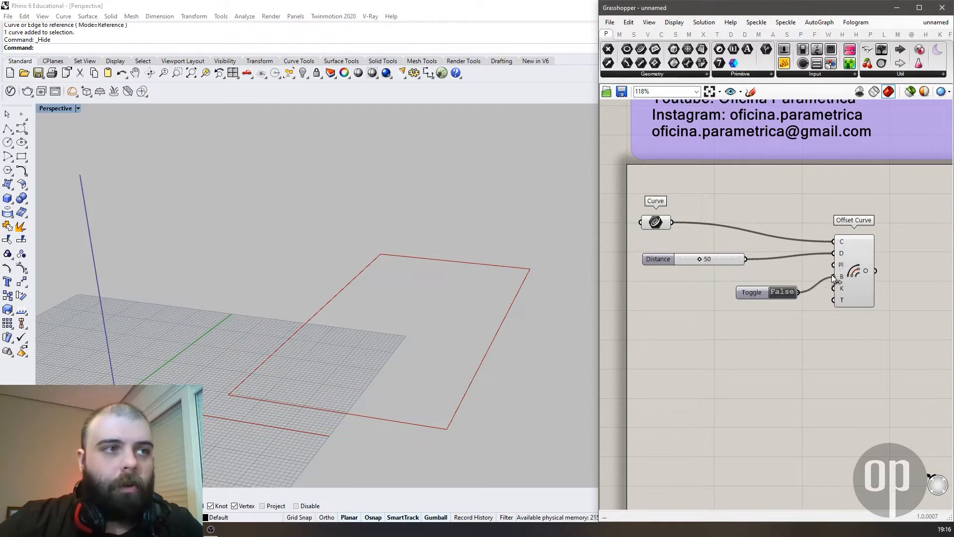
pyautogui.doubleClick(781, 293)
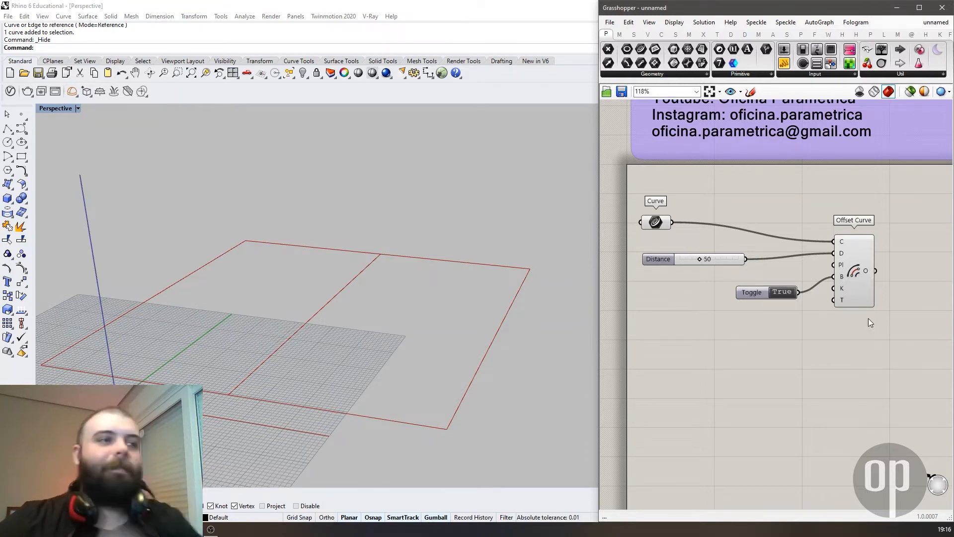
# Step: Add a panel containing 0 and connect it to Offset Curve's Cap Type (T) input, aligning the component with its inputs
pyautogui.scroll(2, 867, 323)
pyautogui.moveTo(833, 274)
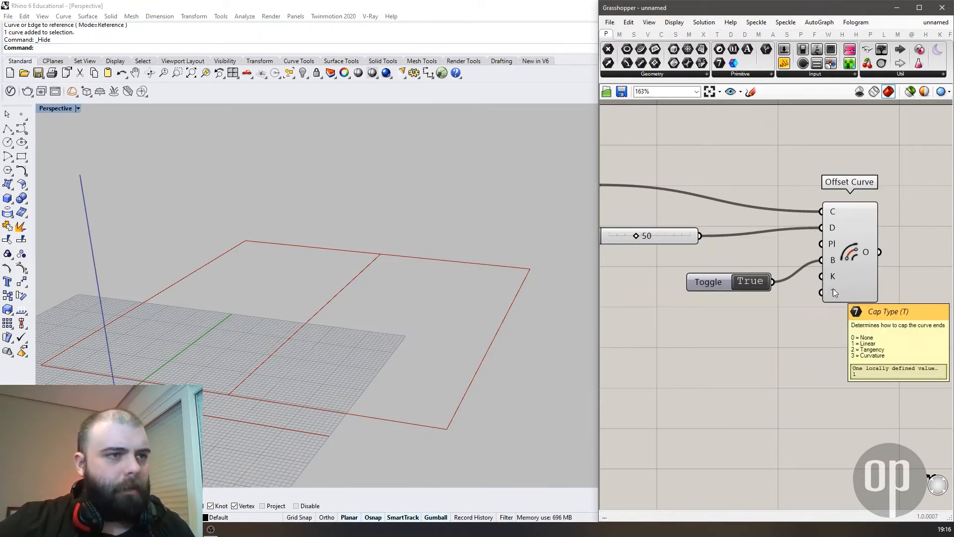
pyautogui.moveTo(850, 266); pyautogui.dragTo(856, 288)
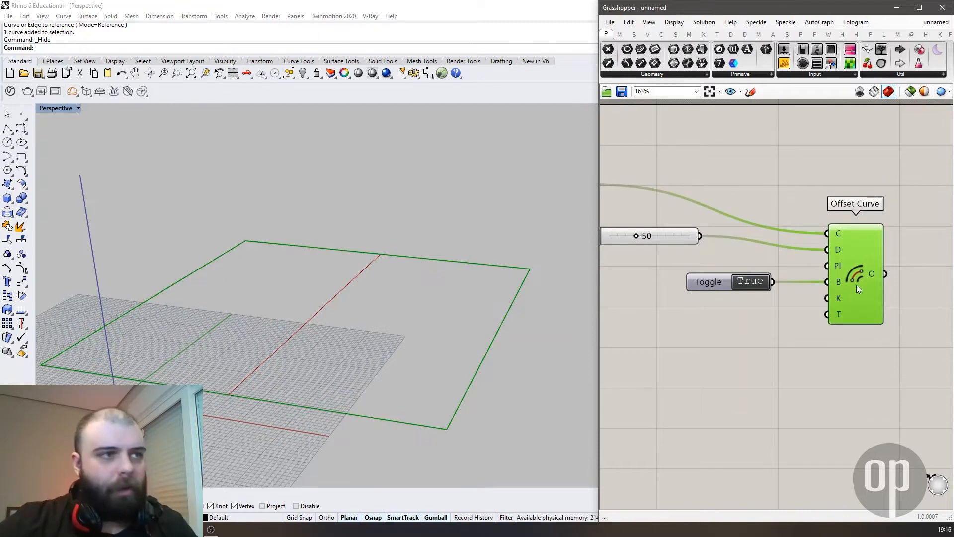
pyautogui.click(768, 323)
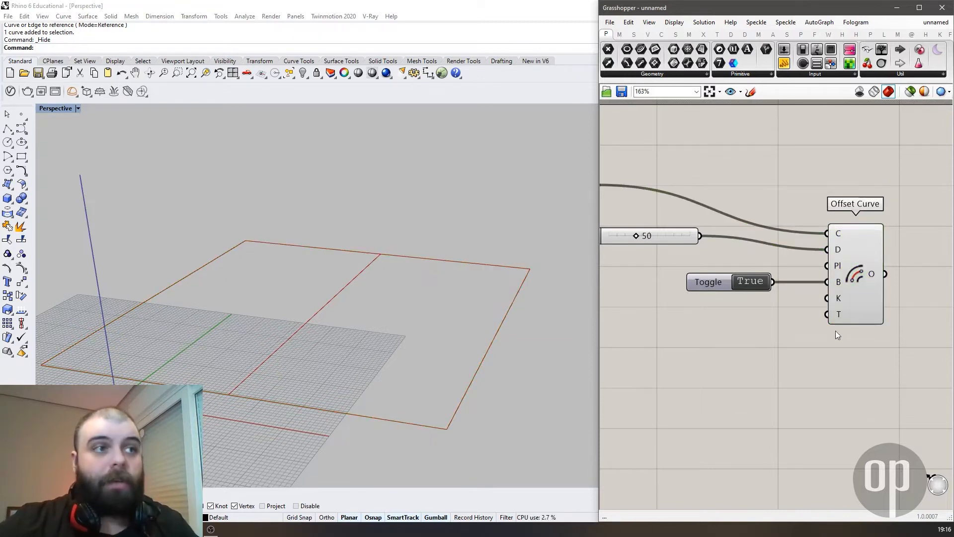
pyautogui.moveTo(852, 275); pyautogui.dragTo(849, 275)
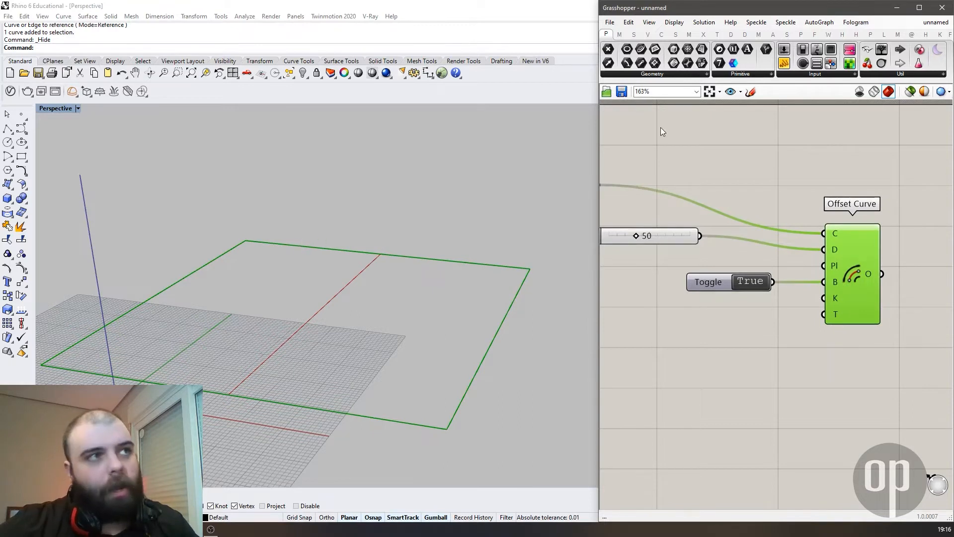
pyautogui.doubleClick(719, 352)
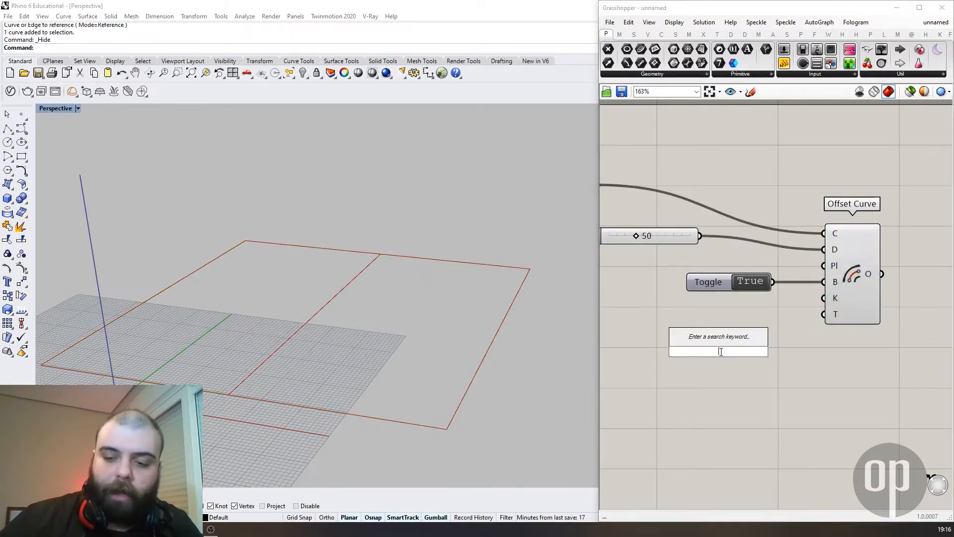
pyautogui.write('//0')
pyautogui.moveTo(733, 352); pyautogui.dragTo(823, 314)
pyautogui.click(849, 282)
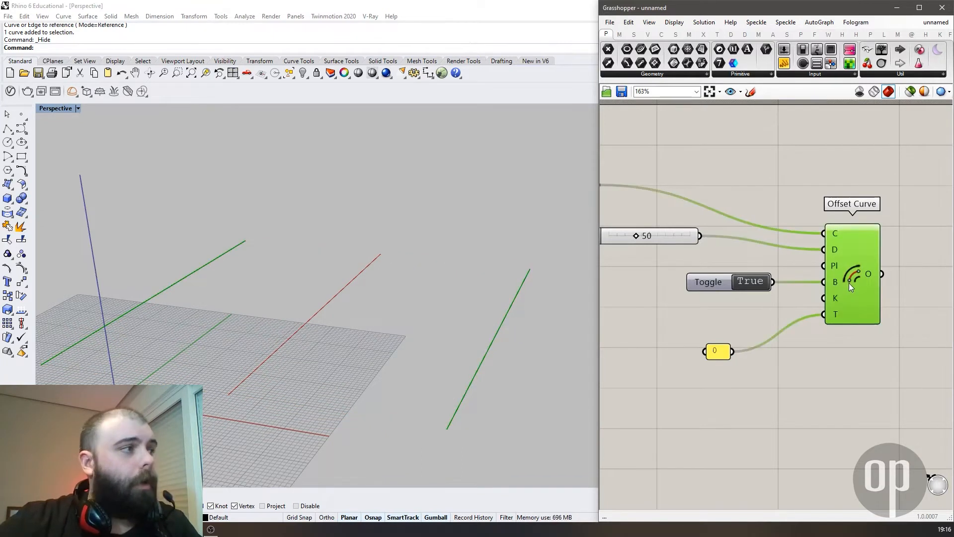
pyautogui.click(746, 171)
# Step: Make room before Offset Curve and add a Division component between the Distance slider and Offset Curve, with the toggle moved below
pyautogui.scroll(-5, 807, 238)
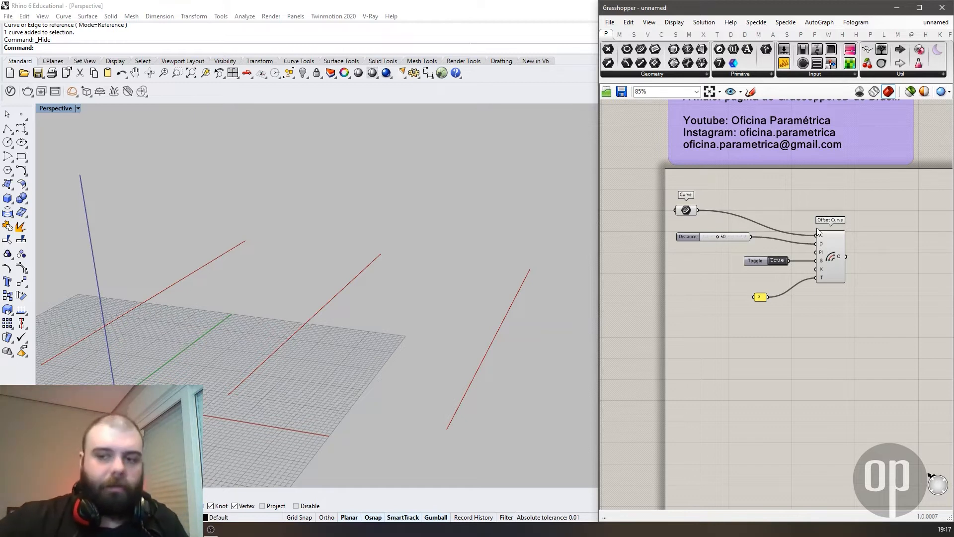
pyautogui.moveTo(836, 258); pyautogui.dragTo(886, 247)
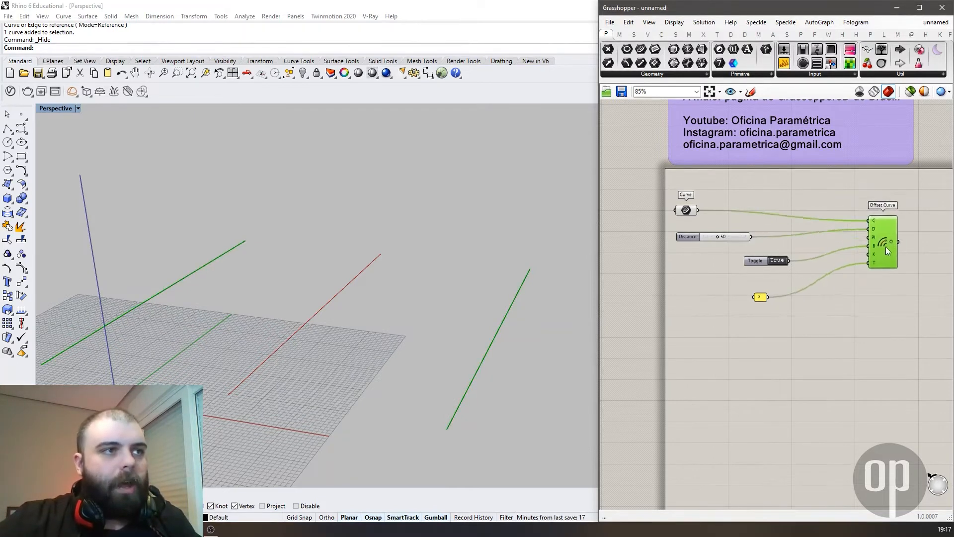
pyautogui.scroll(3, 859, 213)
pyautogui.click(846, 206)
pyautogui.scroll(-2, 825, 254)
pyautogui.scroll(3, 819, 255)
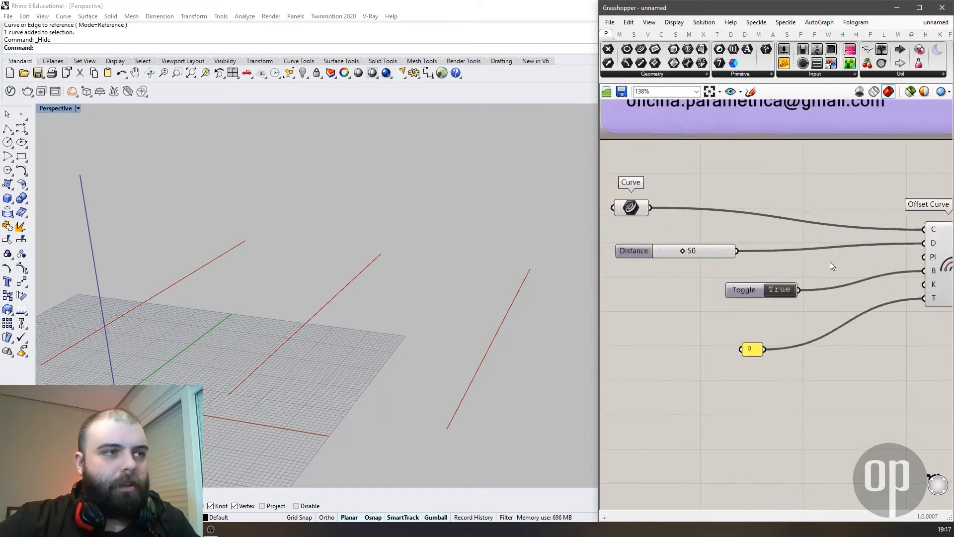
pyautogui.doubleClick(839, 263)
pyautogui.write('divis')
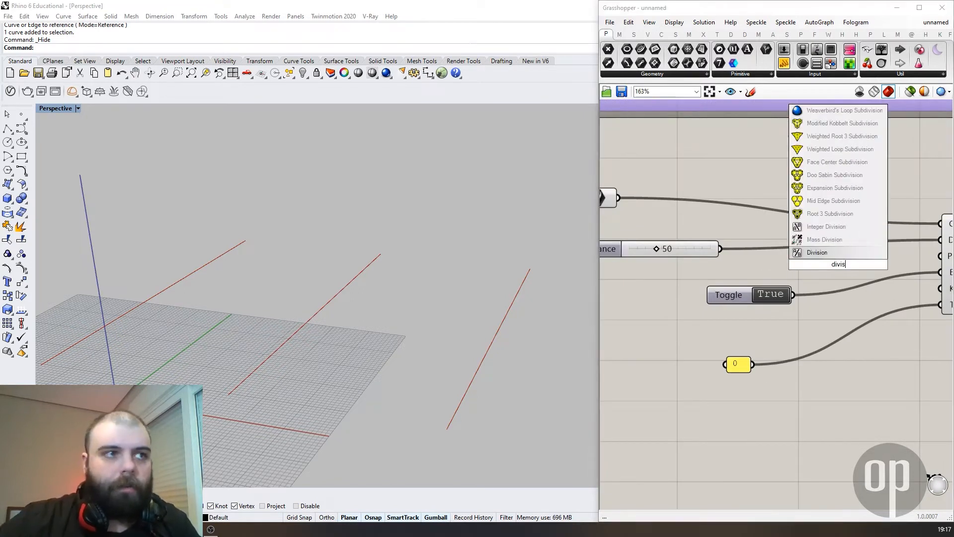
pyautogui.click(839, 253)
pyautogui.moveTo(743, 294); pyautogui.dragTo(747, 326)
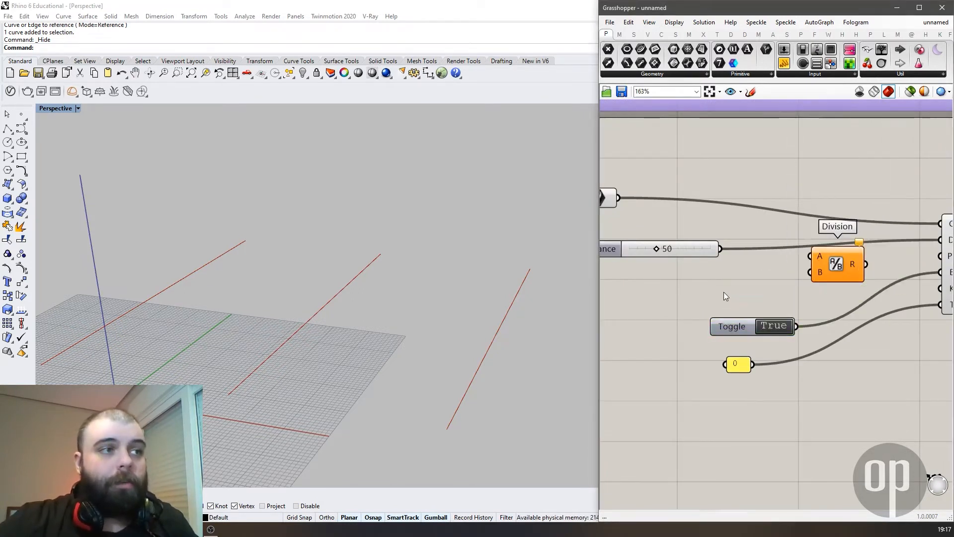
# Step: Add a panel containing 2 and connect it to Division's B input
pyautogui.doubleClick(724, 291)
pyautogui.write('//2')
pyautogui.press('Return')
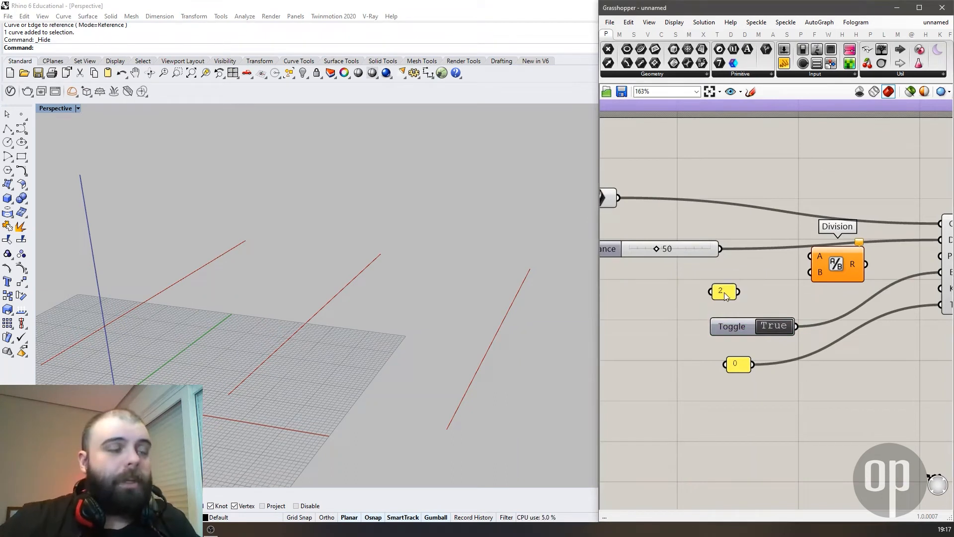
pyautogui.moveTo(739, 291); pyautogui.dragTo(810, 272)
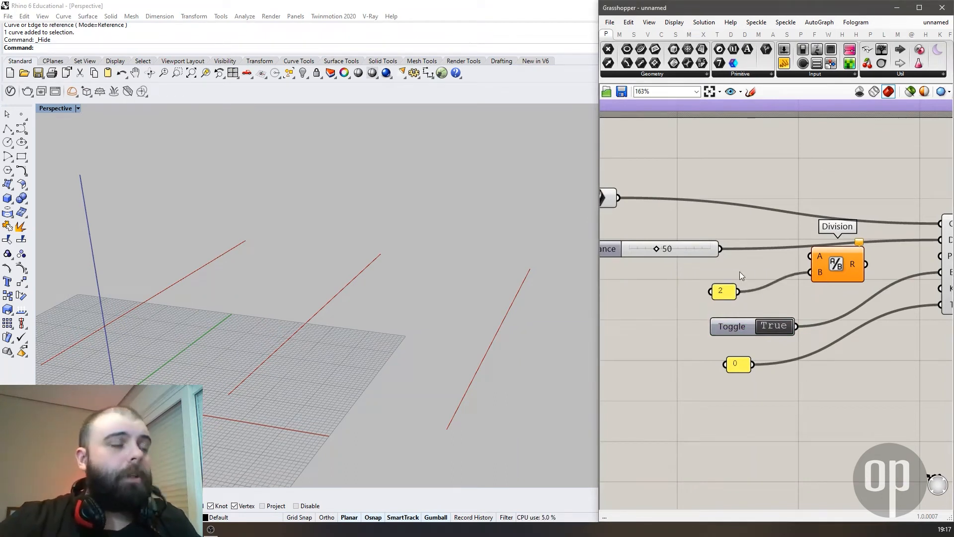
# Step: Connect the Distance slider to Division's A input and the division result to Offset Curve's D input
pyautogui.moveTo(689, 248); pyautogui.dragTo(697, 252)
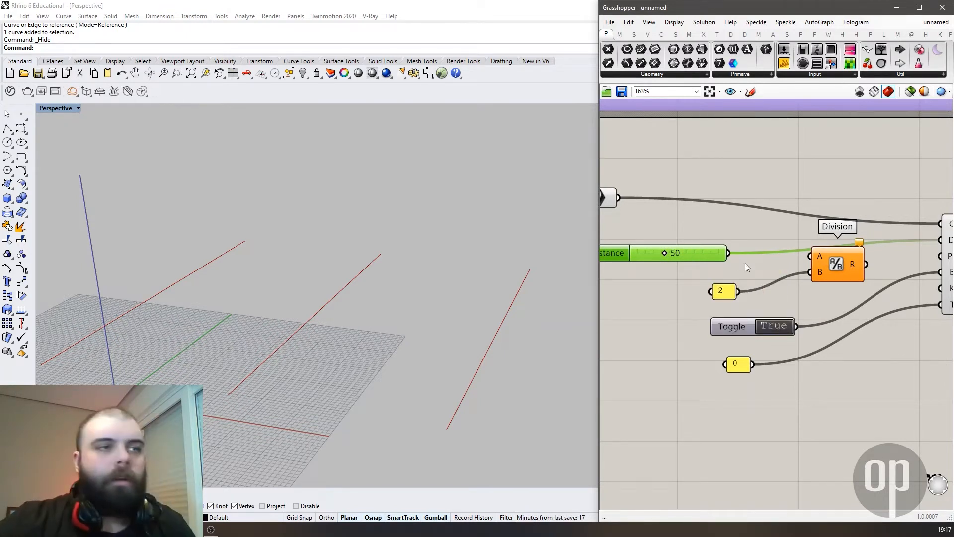
pyautogui.moveTo(730, 254); pyautogui.dragTo(811, 257)
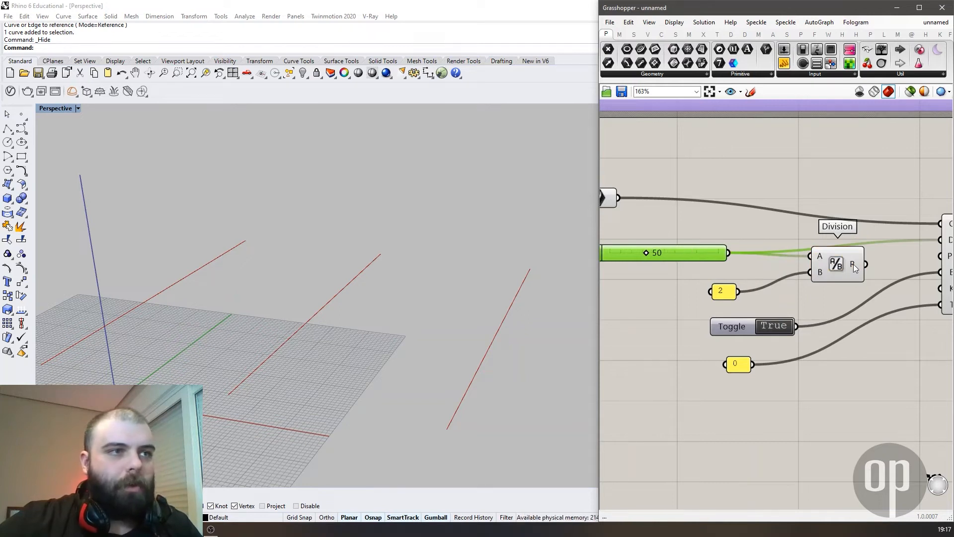
pyautogui.moveTo(856, 265); pyautogui.dragTo(935, 243)
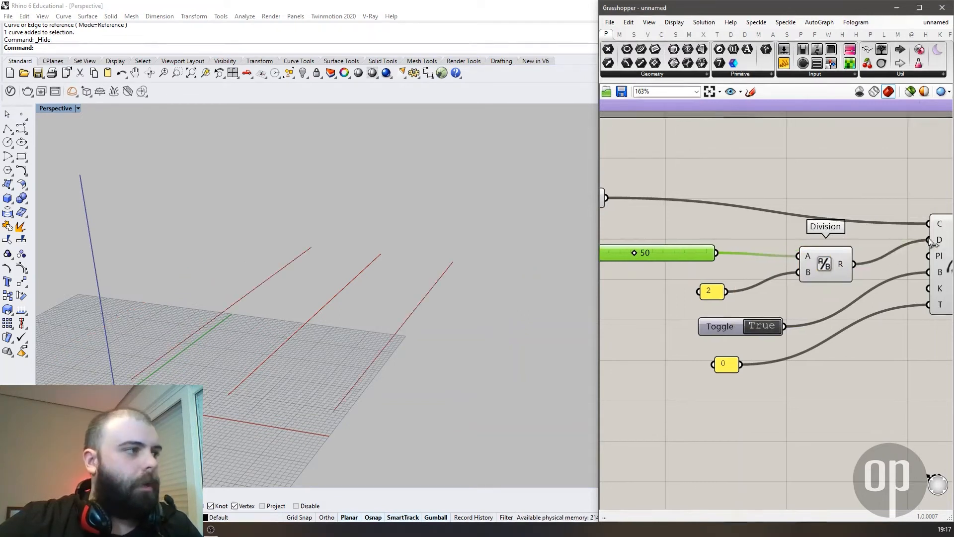
pyautogui.moveTo(567, 258); pyautogui.dragTo(398, 288, button='right')
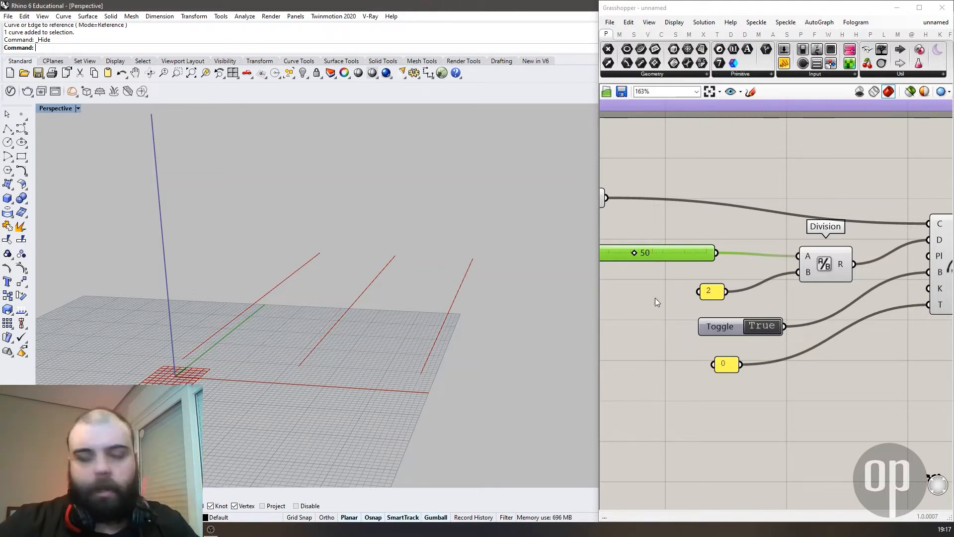
# Step: Add an empty panel beside Offset Curve and connect the component's O output to it
pyautogui.scroll(-5, 650, 313)
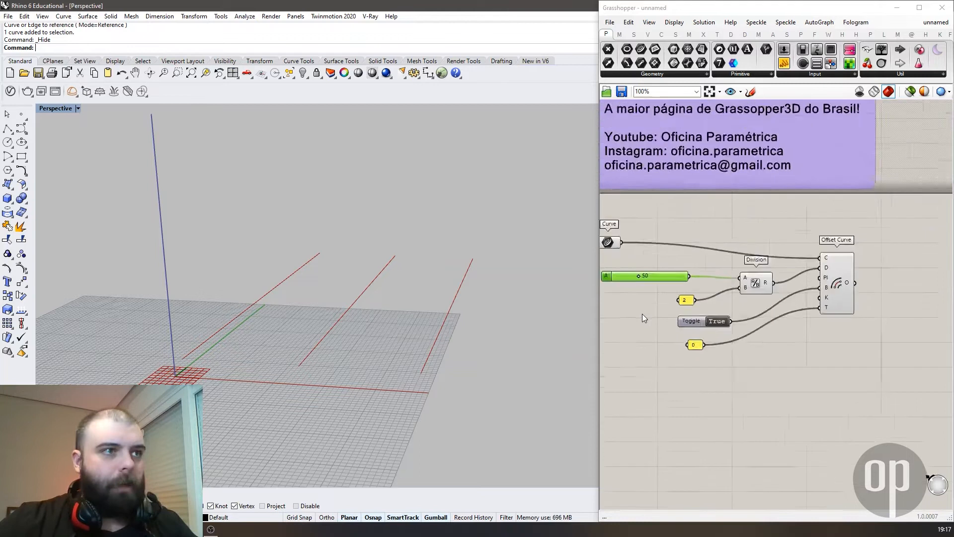
pyautogui.scroll(3, 810, 292)
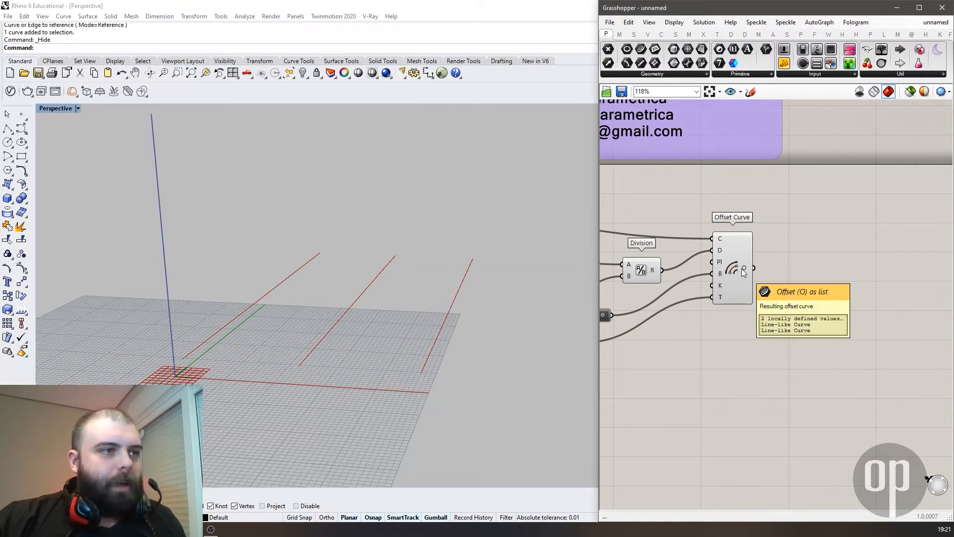
pyautogui.moveTo(784, 63); pyautogui.dragTo(840, 234)
pyautogui.scroll(3, 825, 204)
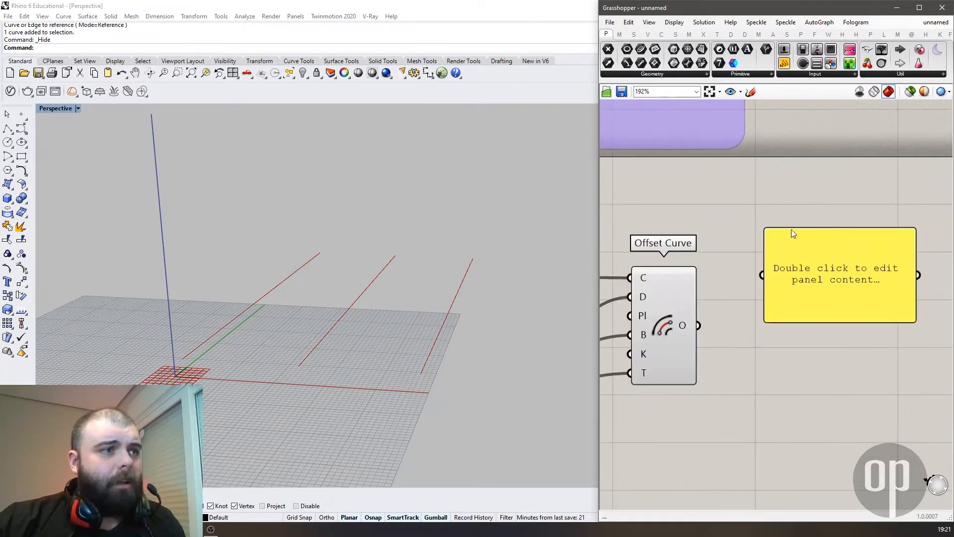
pyautogui.moveTo(699, 326); pyautogui.dragTo(762, 276)
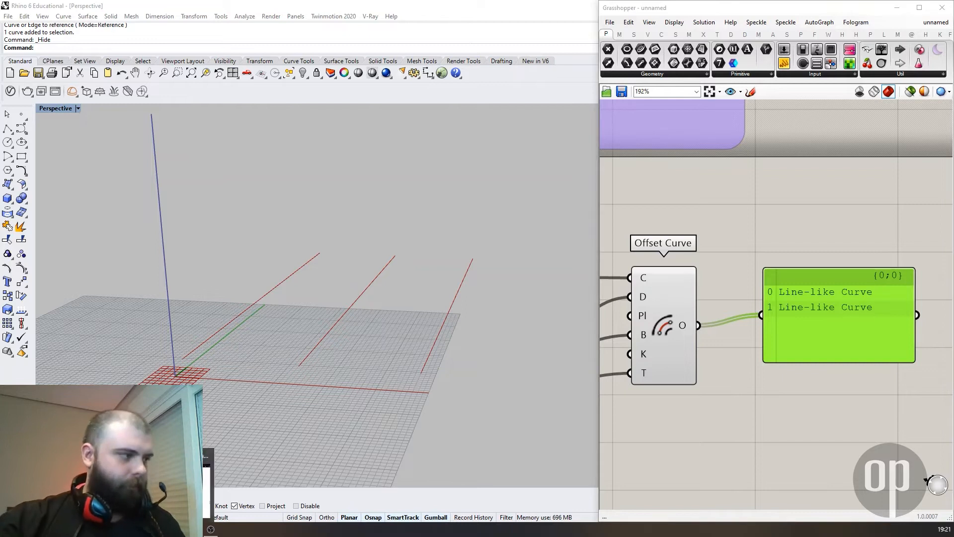
# Step: Review the station render with the 14.5 m frame height in the browser's designboom article, and return to Grasshopper
pyautogui.hotkey('alt', 'Tab')
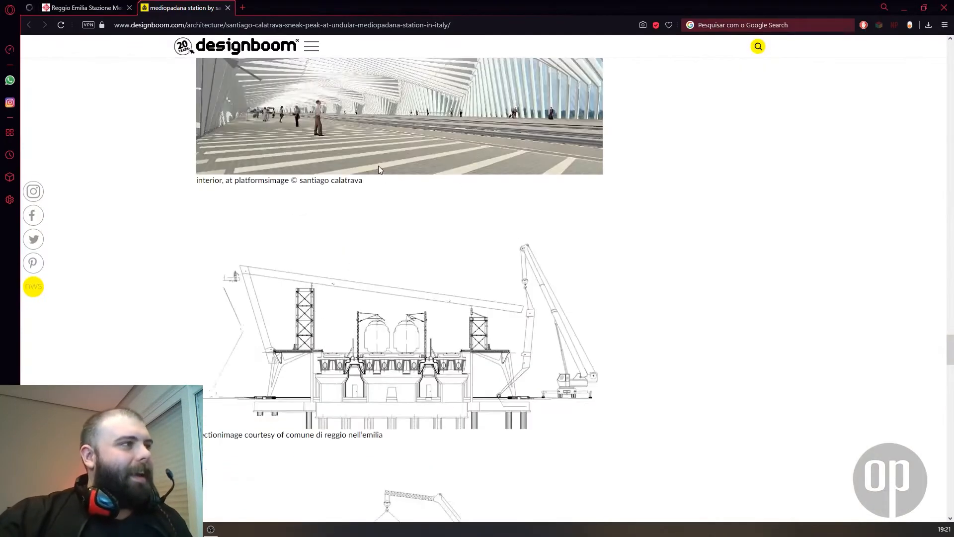
pyautogui.scroll(14, 382, 171)
pyautogui.scroll(-5, 422, 205)
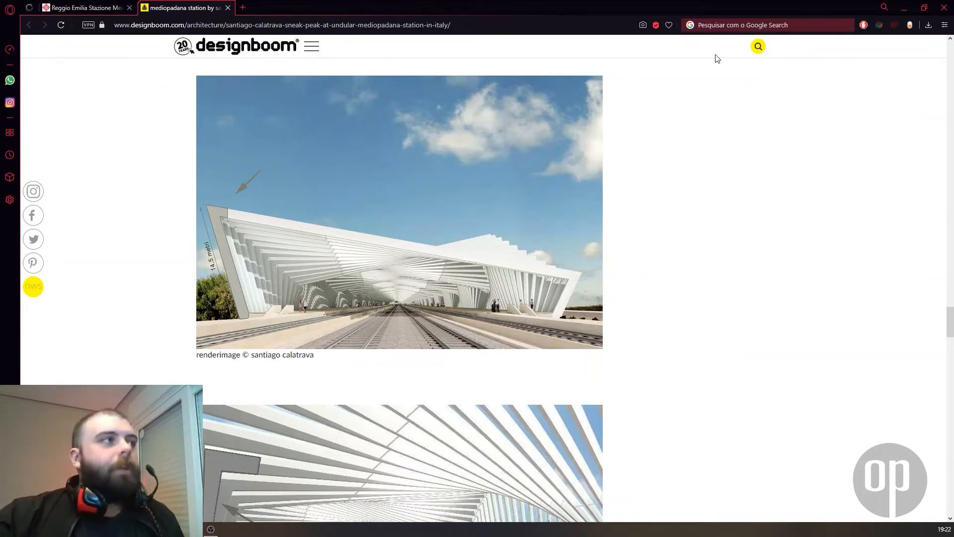
pyautogui.click(903, 10)
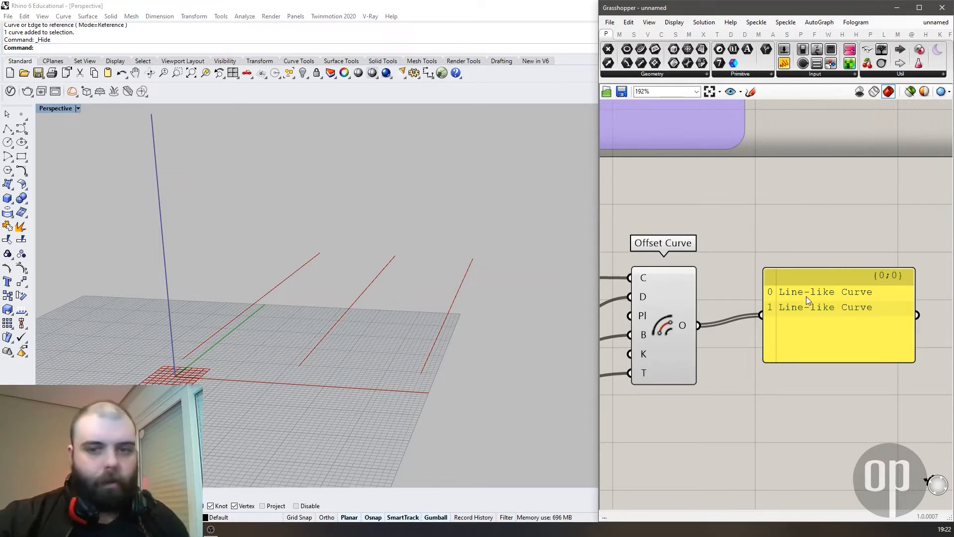
# Step: Add a List Item component below the output panel and connect Offset Curve's O output to its L input
pyautogui.doubleClick(780, 222)
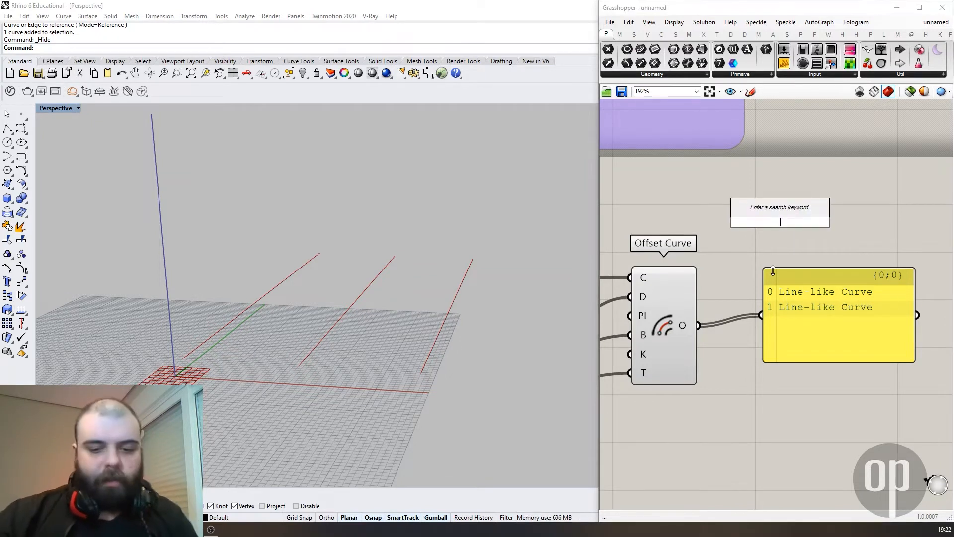
pyautogui.write('list item')
pyautogui.press('Return')
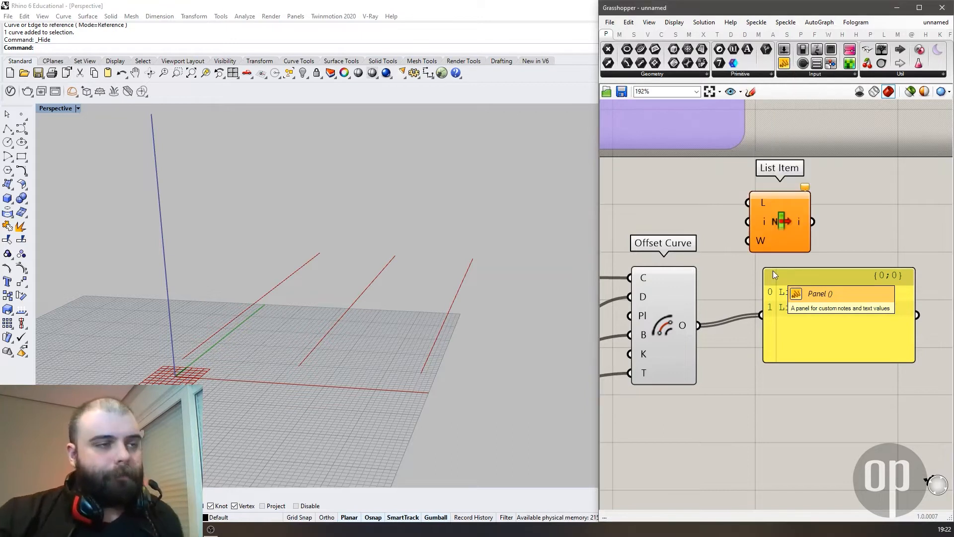
pyautogui.moveTo(778, 213); pyautogui.dragTo(798, 404)
pyautogui.moveTo(698, 325); pyautogui.dragTo(778, 396)
# Step: Arrange the output panel and the List Item component so they sit clear of each other beside Offset Curve
pyautogui.scroll(-4, 708, 320)
pyautogui.scroll(3, 810, 375)
pyautogui.click(740, 275)
pyautogui.moveTo(739, 274); pyautogui.dragTo(794, 236)
pyautogui.moveTo(713, 355); pyautogui.dragTo(729, 345)
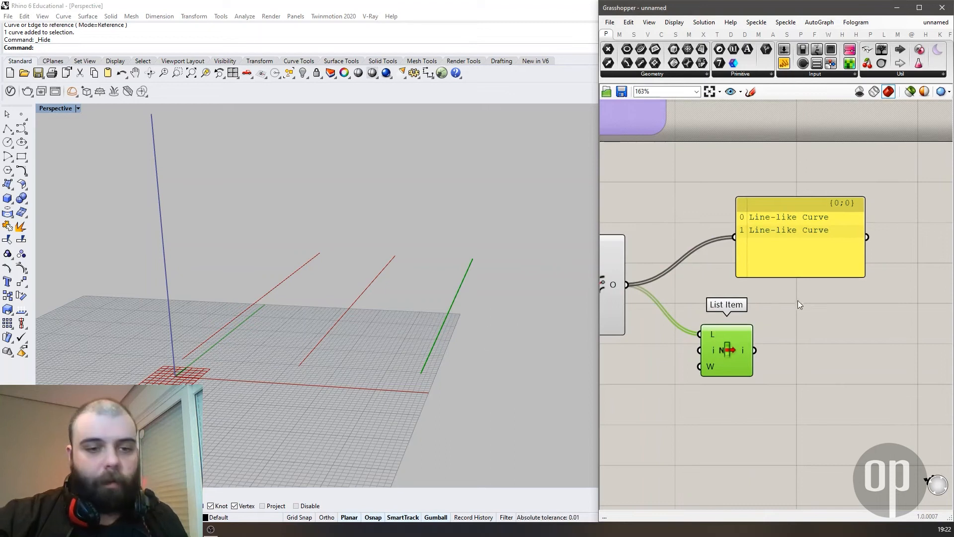
pyautogui.moveTo(746, 252); pyautogui.dragTo(782, 228)
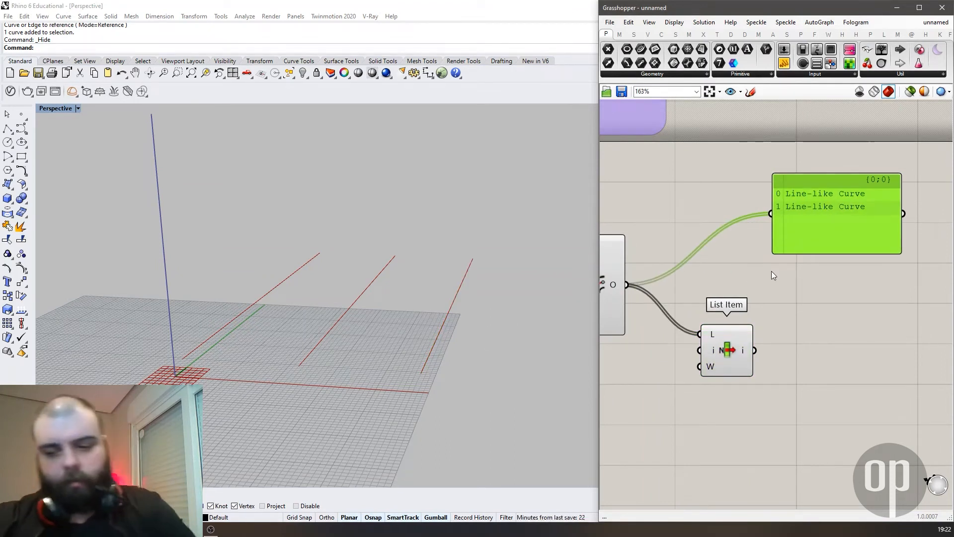
# Step: Delete the panel showing the offset curves and add a second output (+1) to the List Item component
pyautogui.press('Delete')
pyautogui.moveTo(731, 355); pyautogui.dragTo(743, 346)
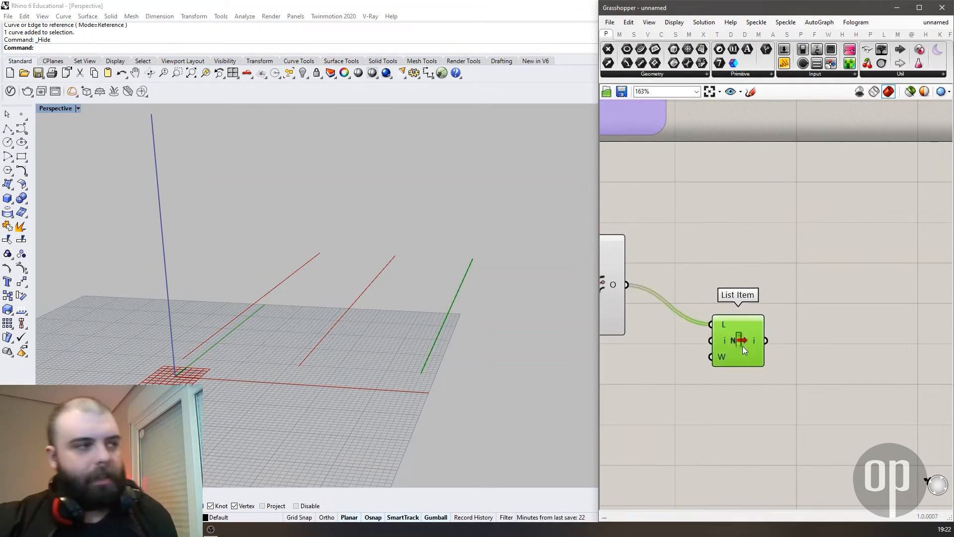
pyautogui.scroll(4, 730, 364)
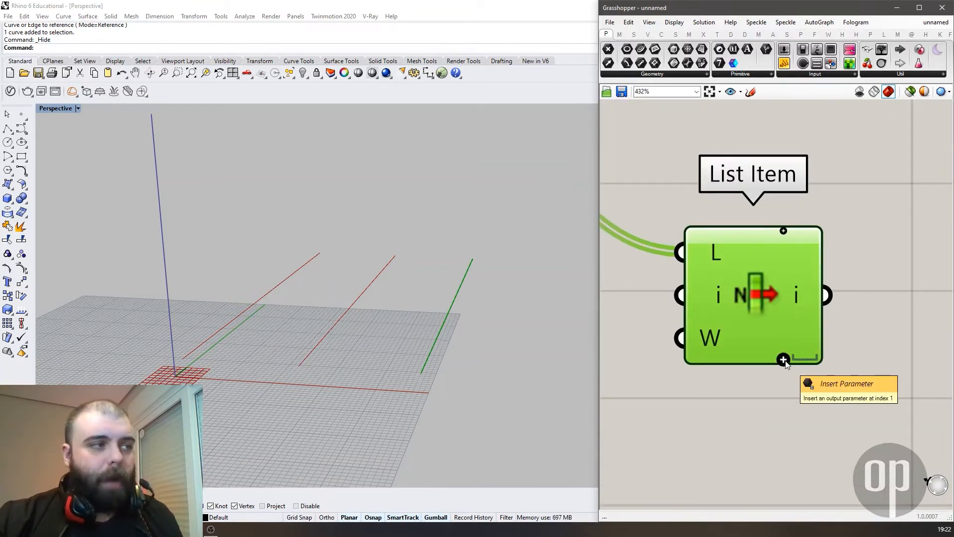
pyautogui.click(783, 360)
pyautogui.scroll(-1, 702, 308)
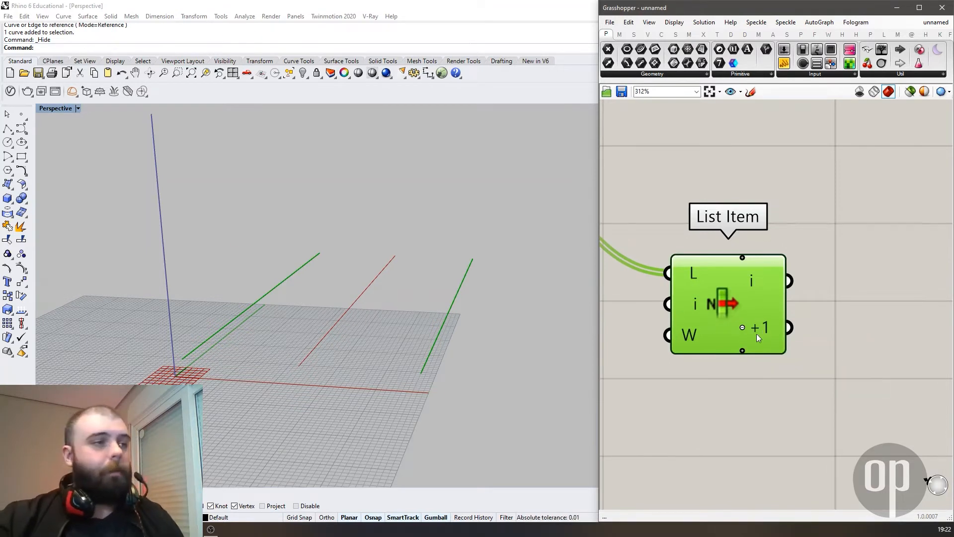
# Step: Add a Divide Length component beside List Item and connect List Item's i output to its C input
pyautogui.scroll(-2, 693, 331)
pyautogui.doubleClick(825, 324)
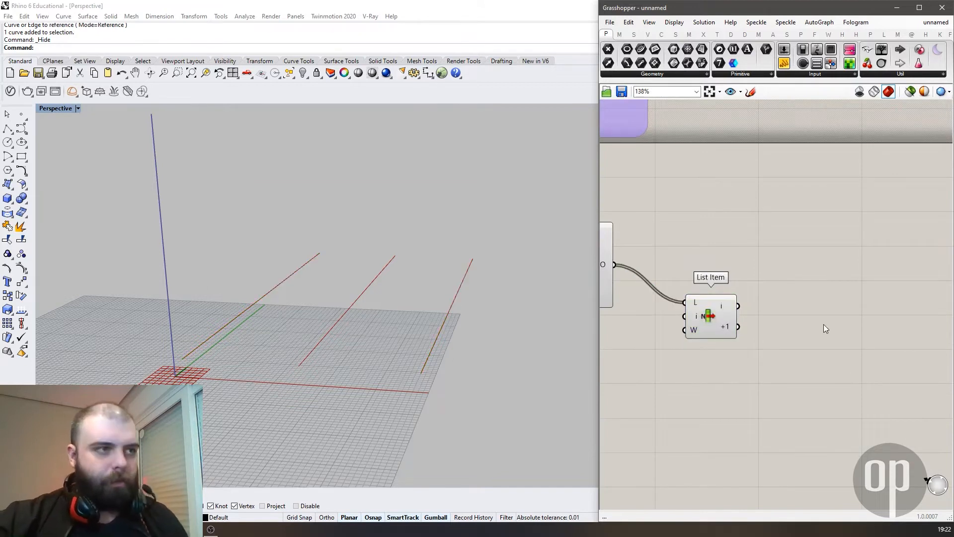
pyautogui.write('divide len')
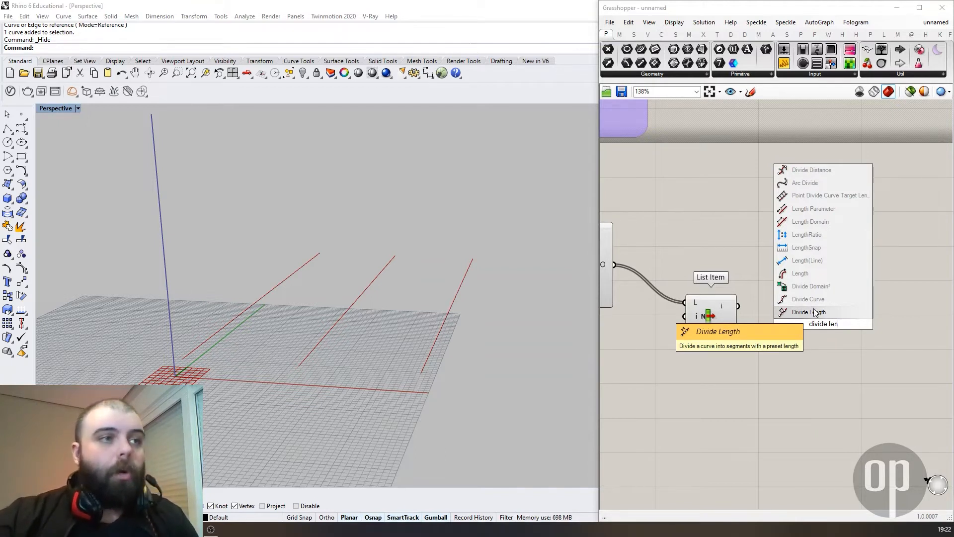
pyautogui.click(815, 310)
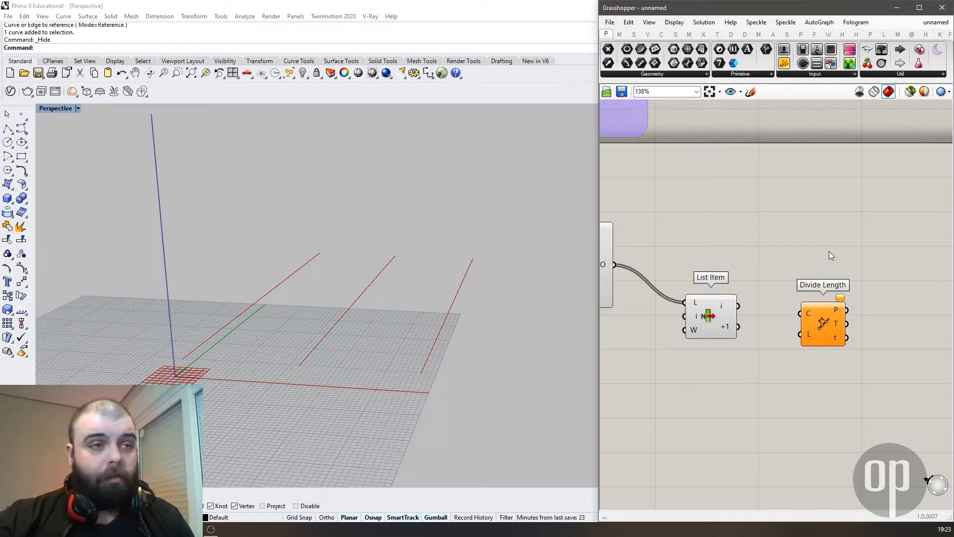
pyautogui.moveTo(826, 320); pyautogui.dragTo(845, 314)
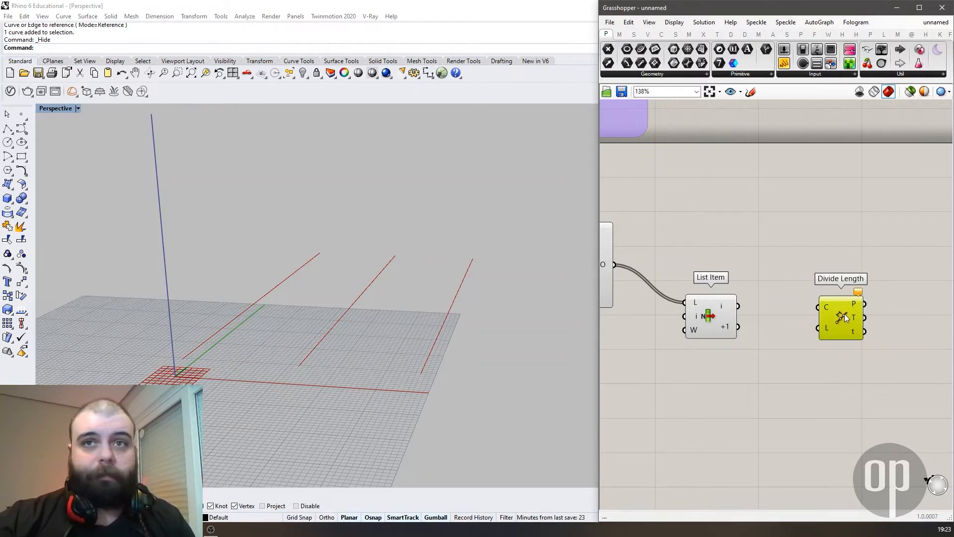
pyautogui.click(733, 311)
pyautogui.moveTo(740, 307); pyautogui.dragTo(858, 340)
# Step: Add a number slider ranging from 0 to 10 below List Item and set its accuracy to one decimal digit
pyautogui.doubleClick(815, 383)
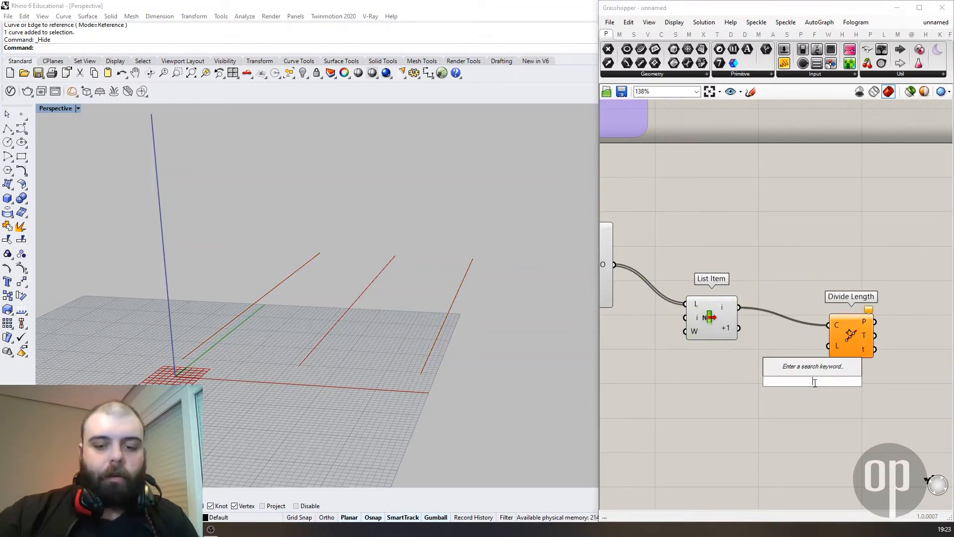
pyautogui.write('slider')
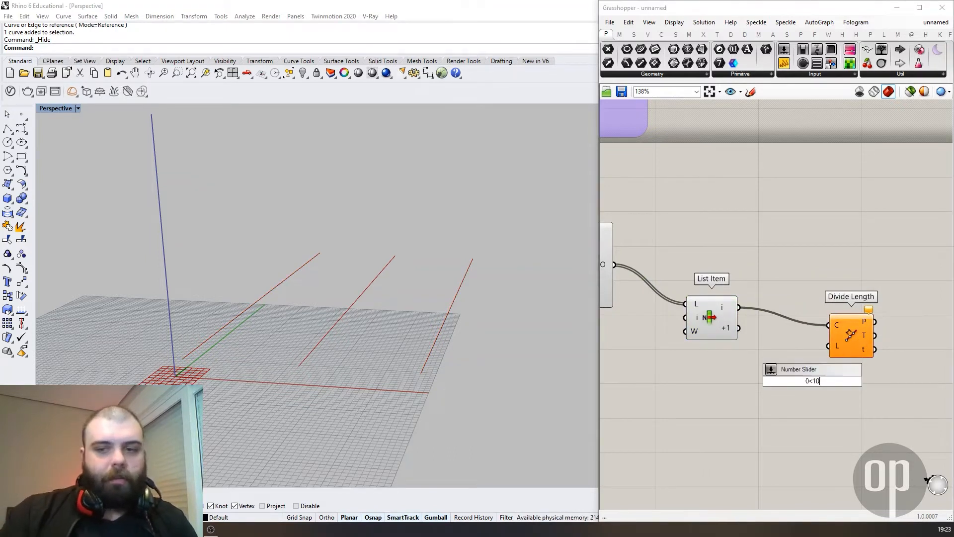
pyautogui.press('Return')
pyautogui.moveTo(815, 383); pyautogui.dragTo(756, 381)
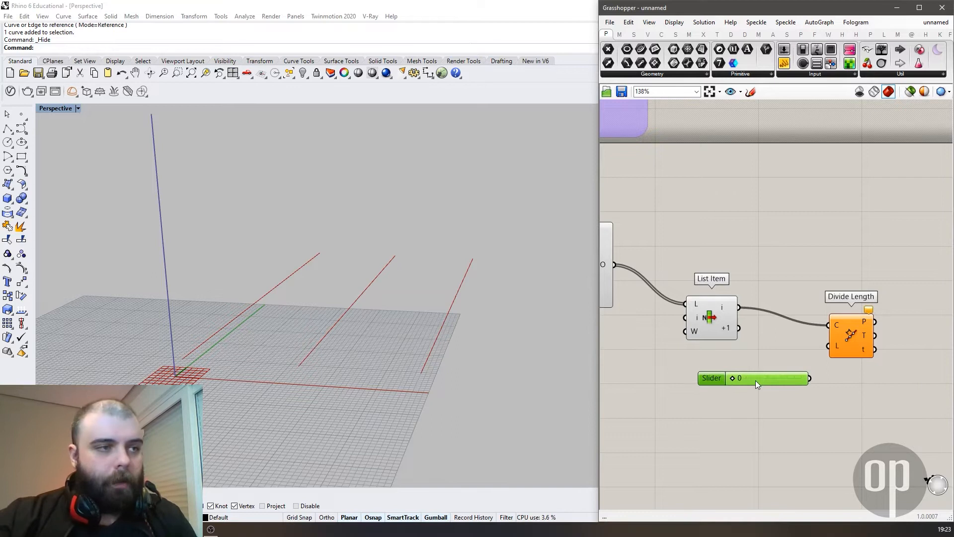
pyautogui.doubleClick(709, 378)
pyautogui.moveTo(698, 365)
pyautogui.mouseDown()
pyautogui.moveTo(735, 369)
pyautogui.moveTo(707, 366)
pyautogui.mouseUp()
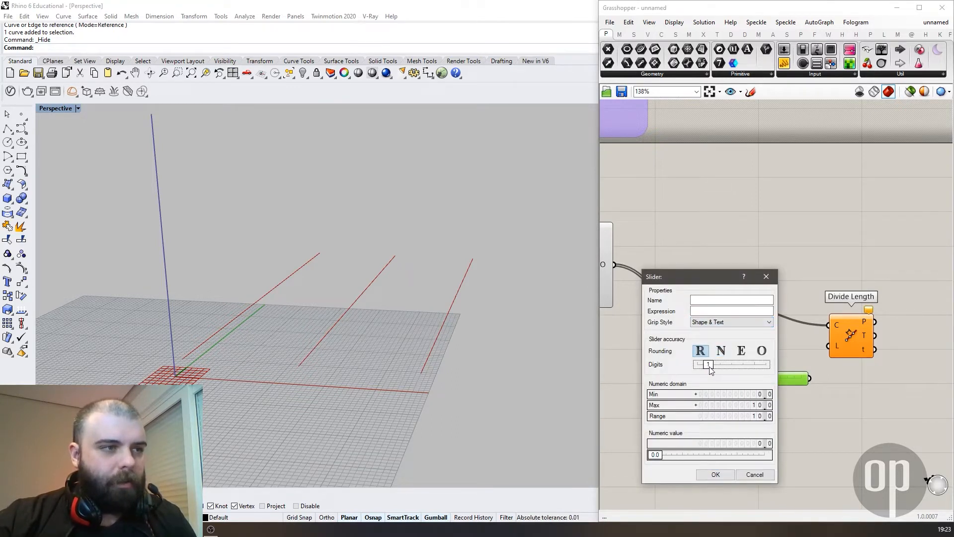
pyautogui.click(716, 474)
# Step: Connect the slider to Divide Length's L input, set it to 5.2 and inspect the division points on the curve
pyautogui.moveTo(814, 378); pyautogui.dragTo(829, 345)
pyautogui.moveTo(769, 390); pyautogui.dragTo(753, 383)
pyautogui.moveTo(770, 382)
pyautogui.mouseDown()
pyautogui.moveTo(742, 380)
pyautogui.moveTo(764, 379)
pyautogui.mouseUp()
pyautogui.click(756, 394)
pyautogui.moveTo(502, 380); pyautogui.dragTo(344, 353, button='right')
pyautogui.scroll(10, 459, 350)
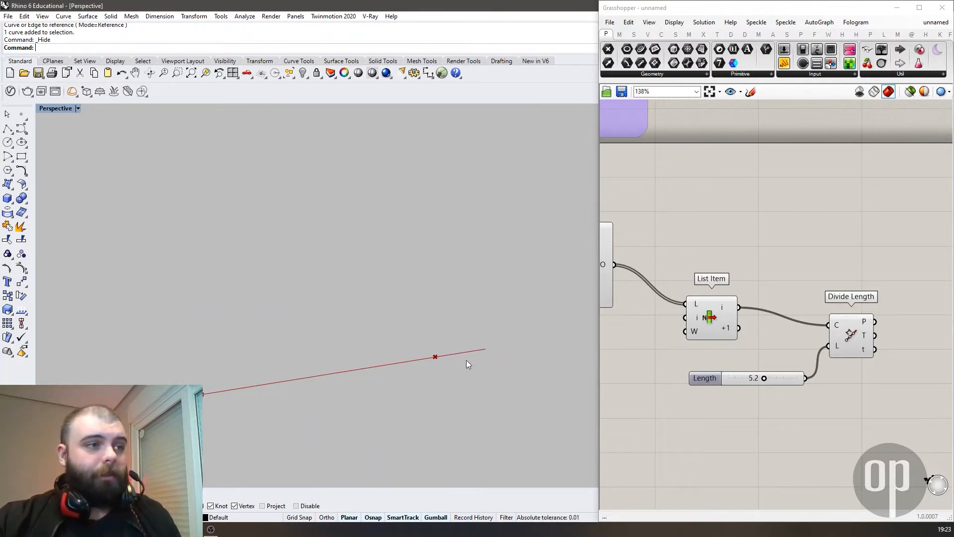
# Step: Try a division length of 3.3 on the Length slider, then set it to 5.4
pyautogui.moveTo(763, 377); pyautogui.dragTo(751, 378)
pyautogui.scroll(-12, 520, 327)
pyautogui.moveTo(416, 297); pyautogui.dragTo(463, 283, button='right')
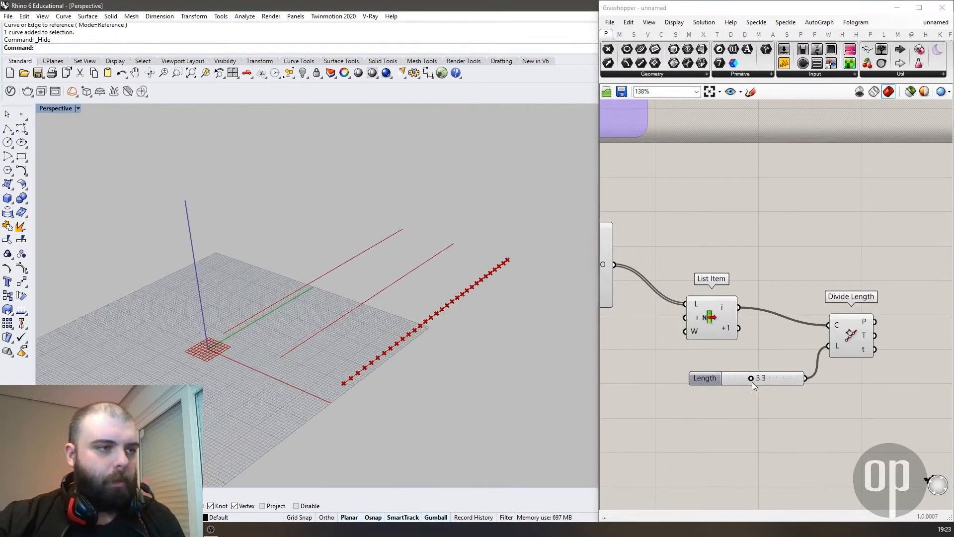
pyautogui.scroll(3, 753, 381)
pyautogui.moveTo(751, 379); pyautogui.dragTo(770, 374)
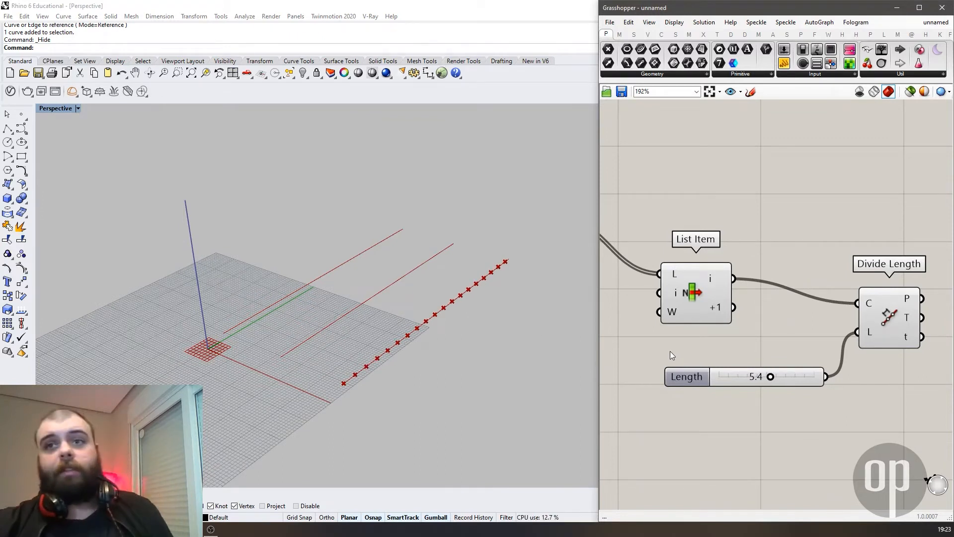
pyautogui.scroll(-3, 666, 353)
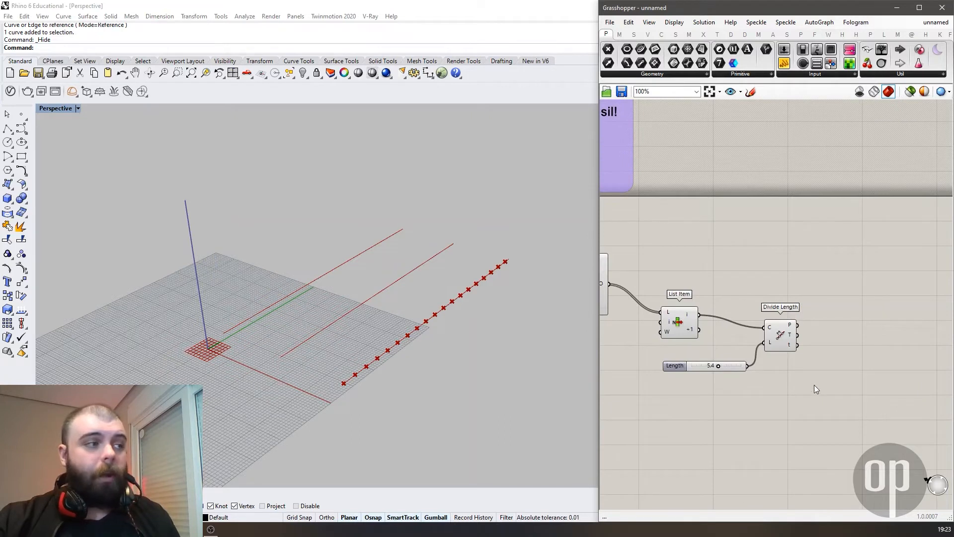
# Step: Add a Move component and place it well beyond Divide Length, leaving room between the two
pyautogui.moveTo(396, 371); pyautogui.dragTo(452, 407, button='right')
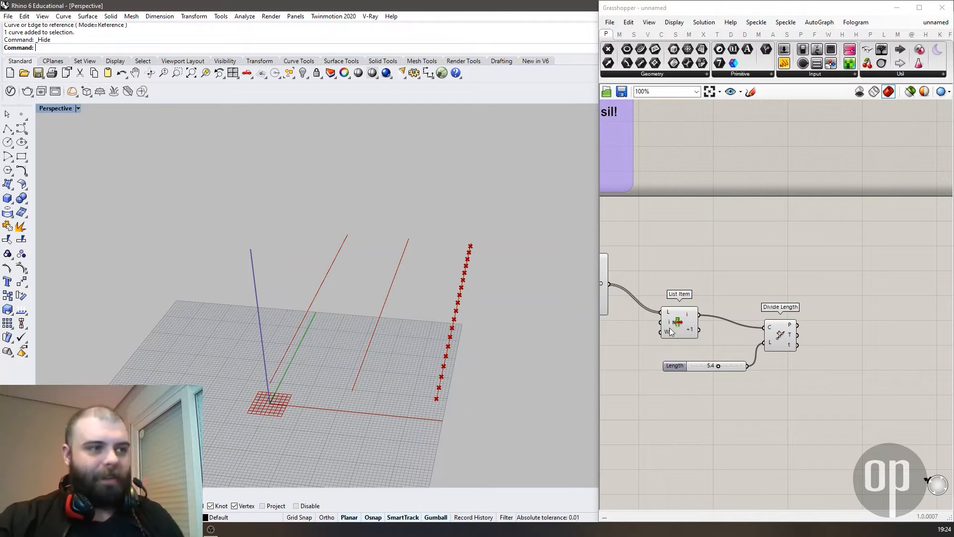
pyautogui.scroll(-1, 789, 348)
pyautogui.moveTo(790, 348); pyautogui.dragTo(750, 306, button='right')
pyautogui.doubleClick(750, 306)
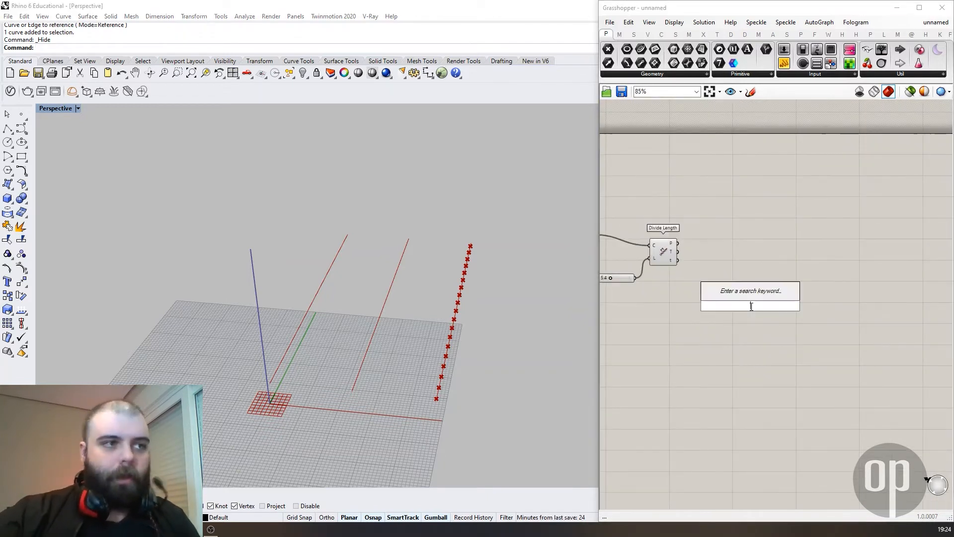
pyautogui.write('move')
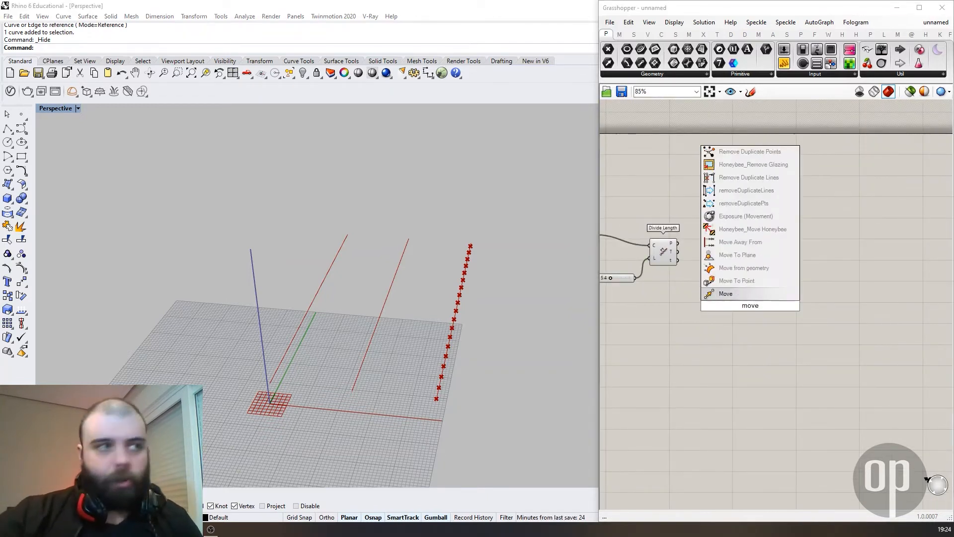
pyautogui.click(726, 293)
pyautogui.moveTo(746, 301); pyautogui.dragTo(839, 247)
pyautogui.moveTo(586, 258); pyautogui.dragTo(470, 360, button='right')
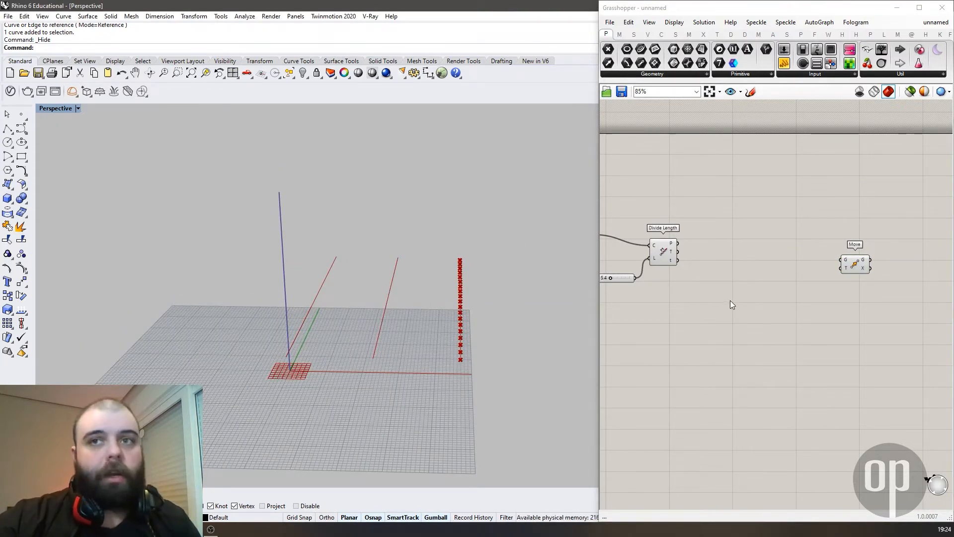
# Step: Add a Graph Mapper between Divide Length and Move and set its graph type to Sine
pyautogui.doubleClick(745, 319)
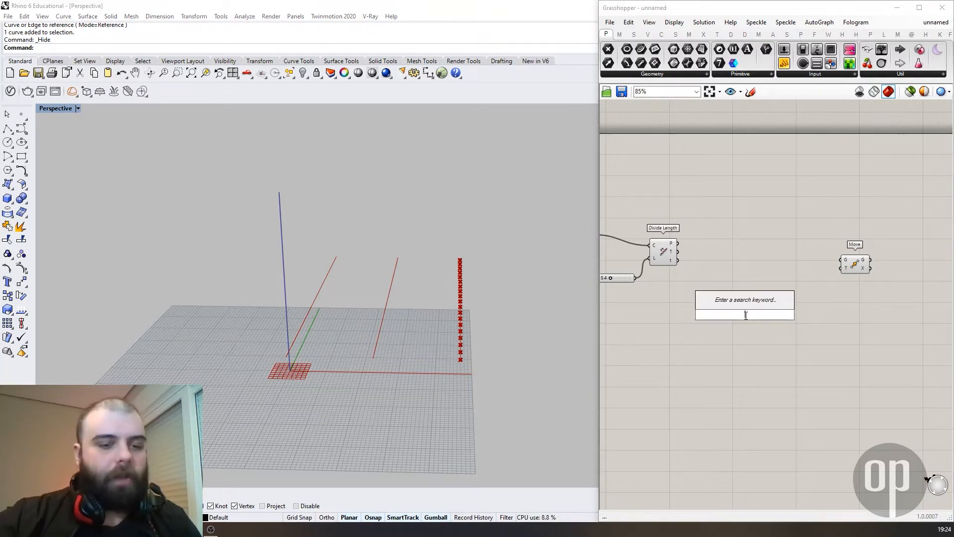
pyautogui.write('graph mapper')
pyautogui.press('Return')
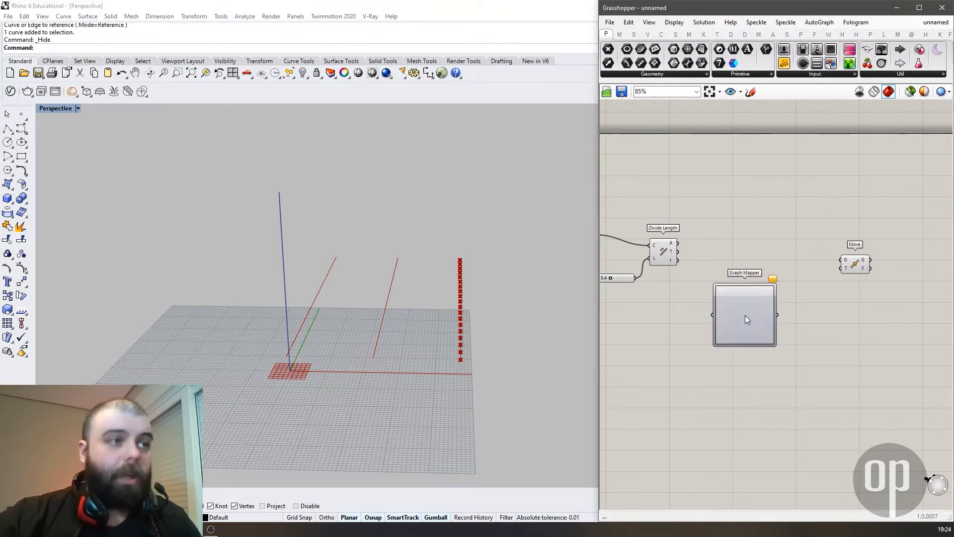
pyautogui.rightClick(744, 316)
pyautogui.moveTo(800, 442)
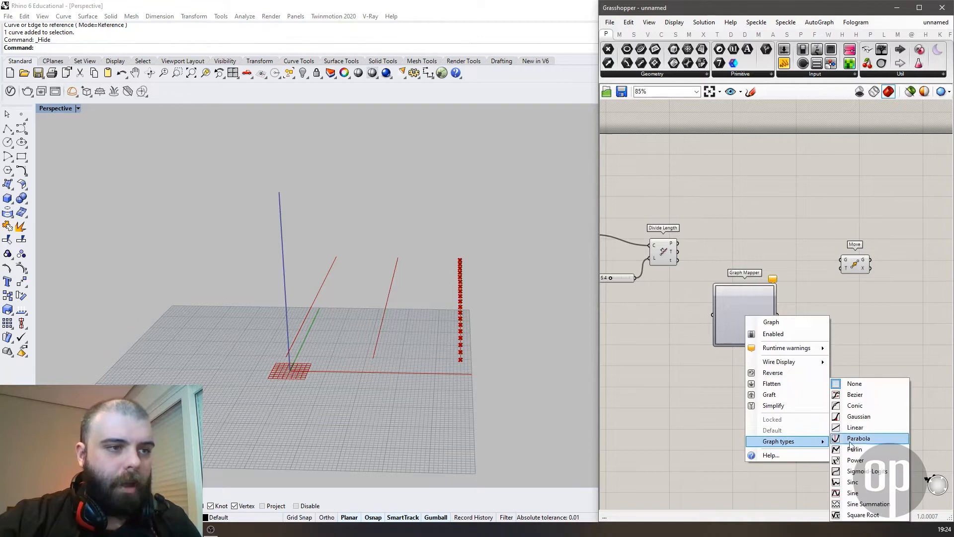
pyautogui.click(853, 493)
# Step: Reshape the sine graph into about two waves with reduced amplitude and shift the Graph Mapper closer to Move
pyautogui.scroll(3, 752, 350)
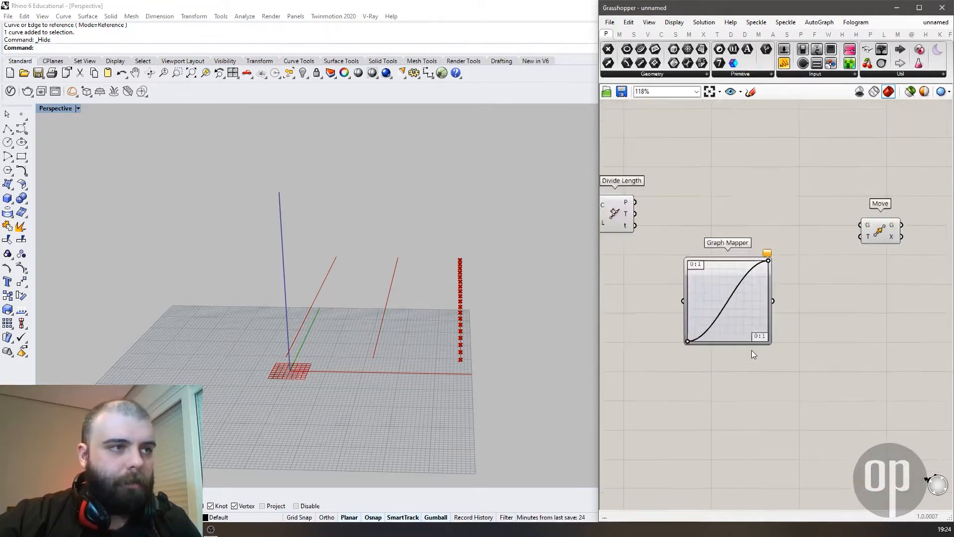
pyautogui.moveTo(769, 225); pyautogui.dragTo(706, 242)
pyautogui.moveTo(659, 339); pyautogui.dragTo(675, 313)
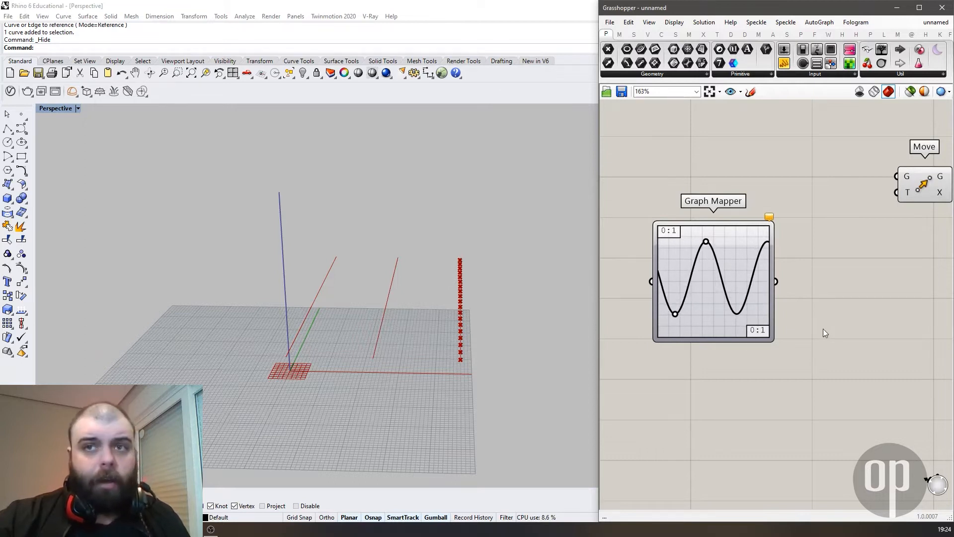
pyautogui.scroll(-2, 851, 347)
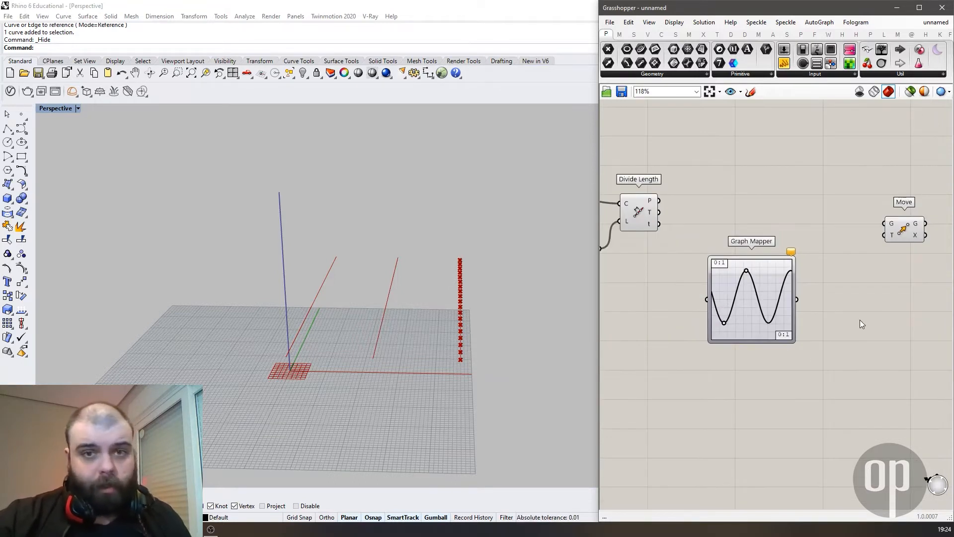
pyautogui.moveTo(745, 286); pyautogui.dragTo(802, 309)
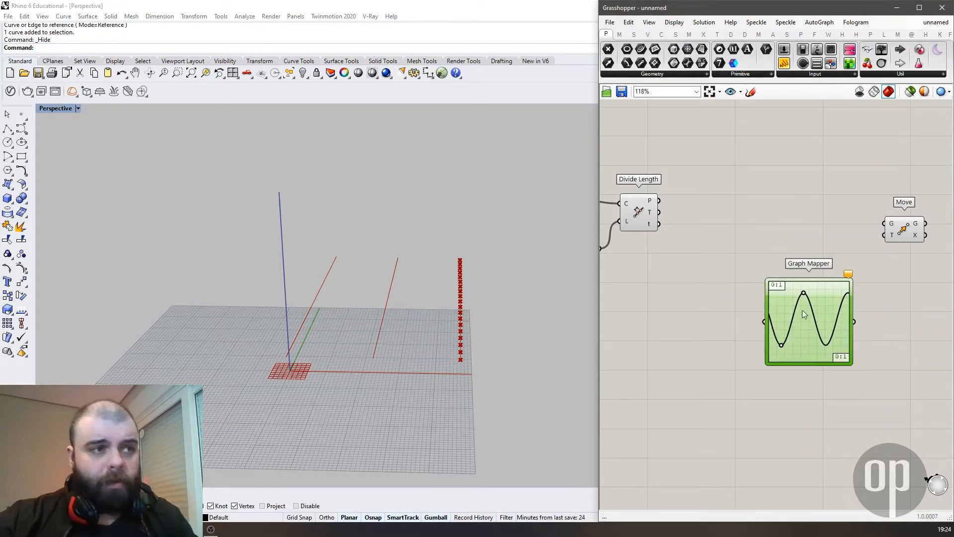
# Step: Add a Range component and place it just before the Graph Mapper
pyautogui.doubleClick(699, 345)
pyautogui.write('range')
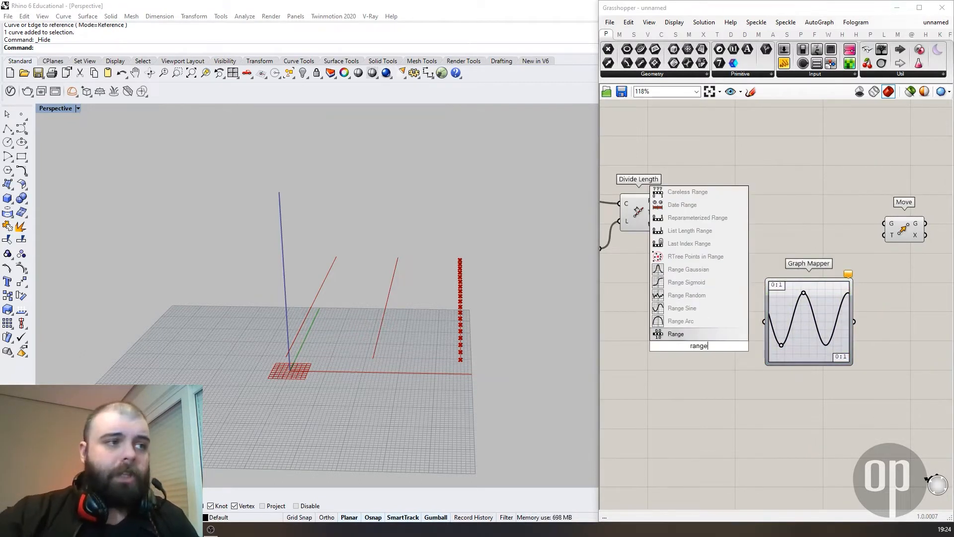
pyautogui.click(686, 336)
pyautogui.moveTo(705, 350); pyautogui.dragTo(720, 330)
pyautogui.click(712, 271)
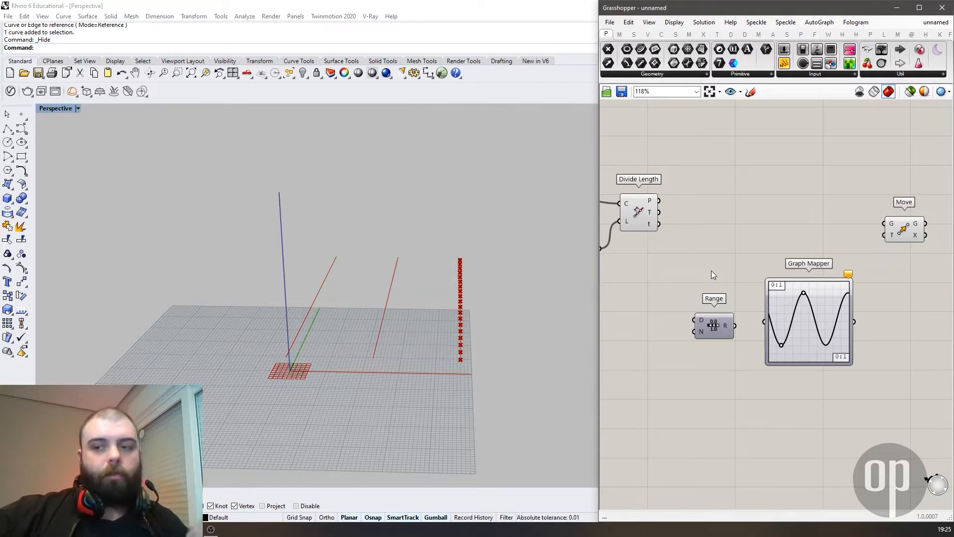
# Step: Add a List Length component before Range and connect Divide Length's P output to its L input
pyautogui.moveTo(469, 352); pyautogui.dragTo(318, 378, button='right')
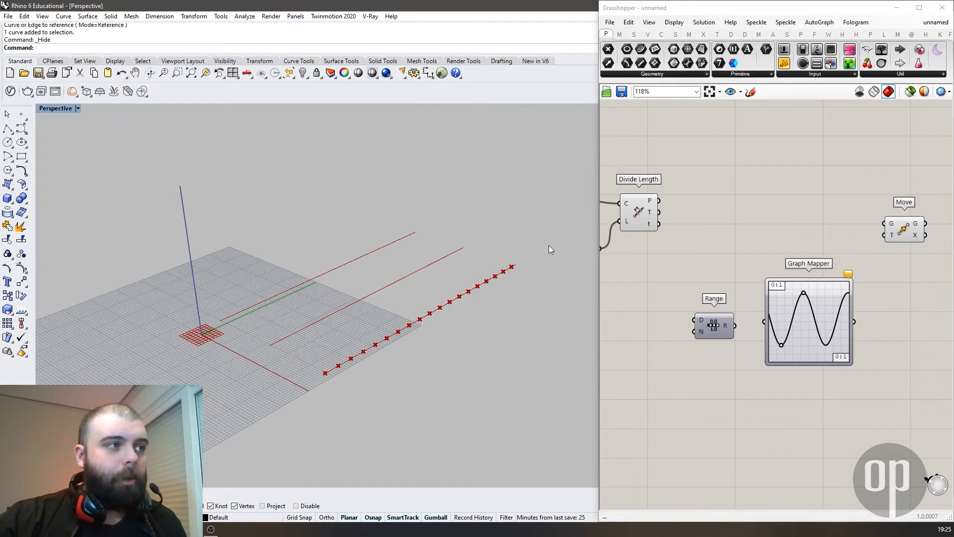
pyautogui.moveTo(442, 326); pyautogui.dragTo(356, 417, button='right')
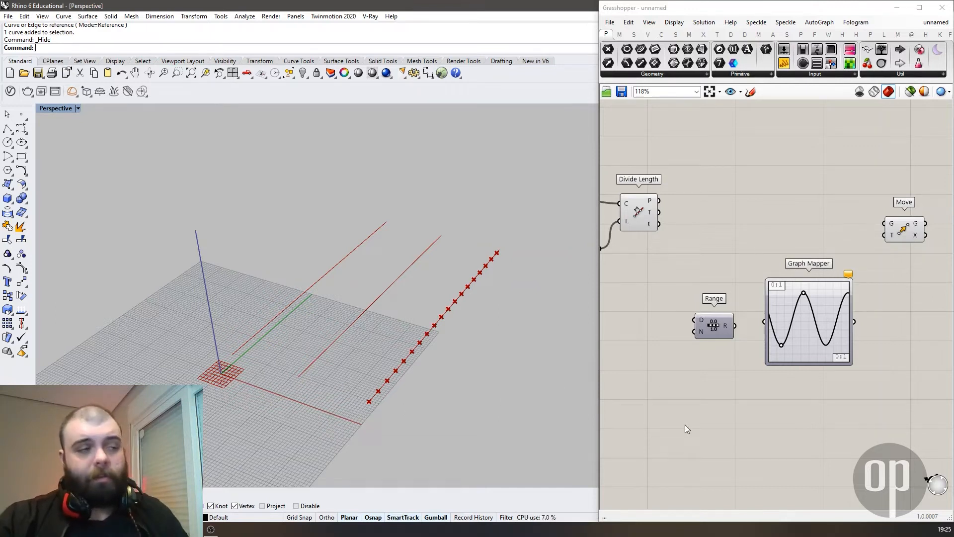
pyautogui.doubleClick(644, 410)
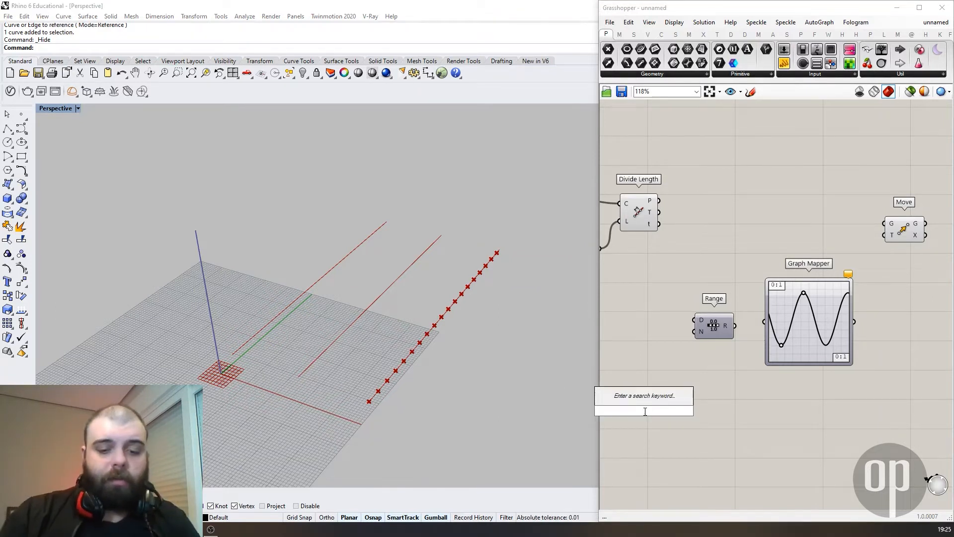
pyautogui.write('list le')
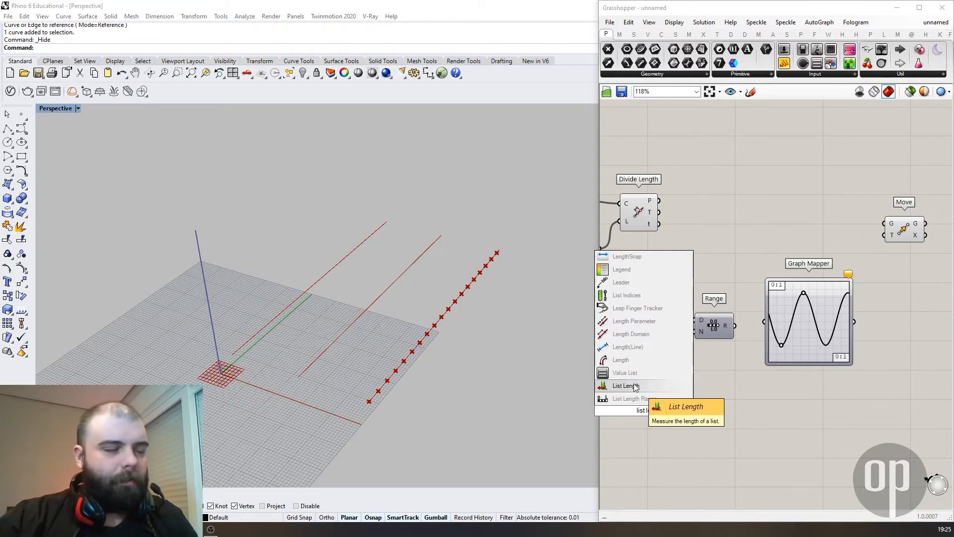
pyautogui.click(636, 386)
pyautogui.moveTo(641, 405); pyautogui.dragTo(665, 338)
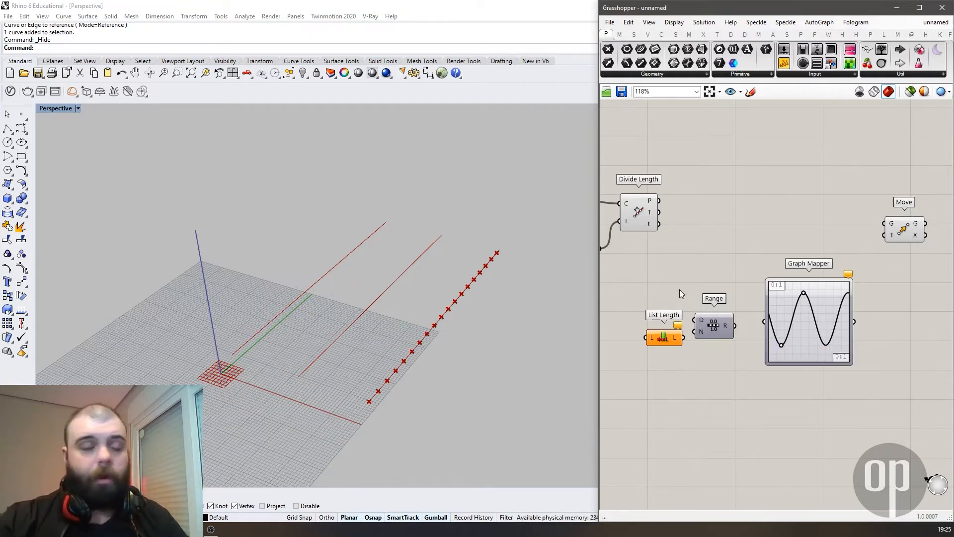
pyautogui.click(654, 198)
pyautogui.moveTo(658, 201); pyautogui.dragTo(654, 340)
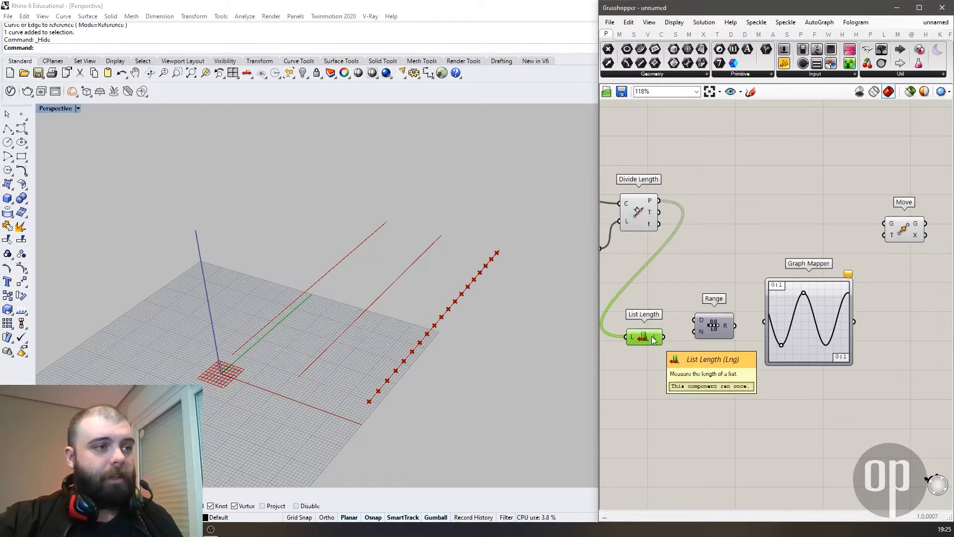
pyautogui.moveTo(655, 340)
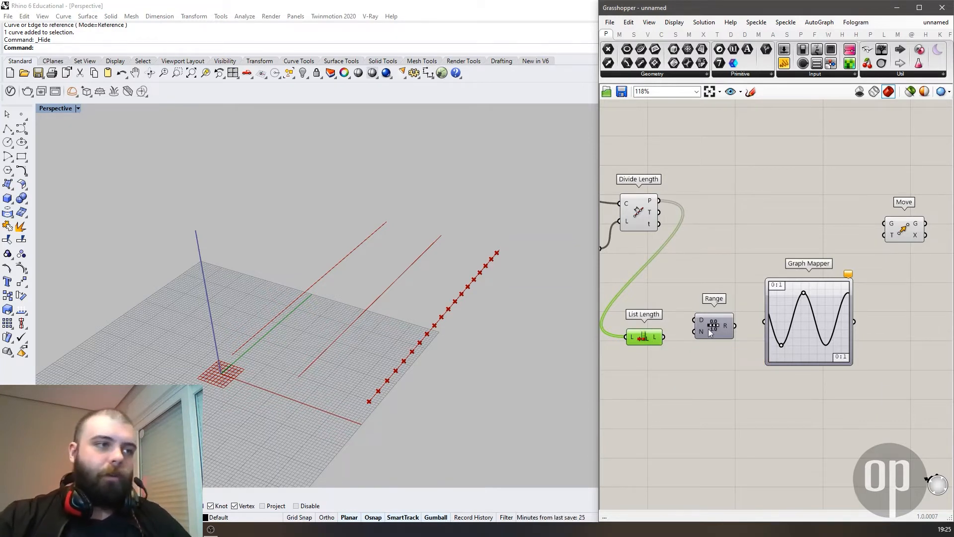
# Step: Connect List Length's L output to the N input of Range
pyautogui.moveTo(704, 324)
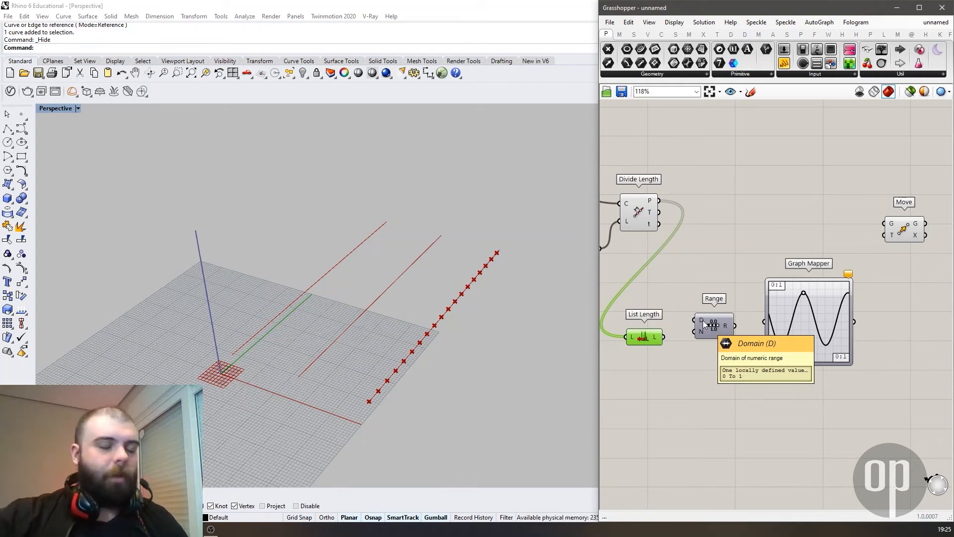
pyautogui.click(674, 361)
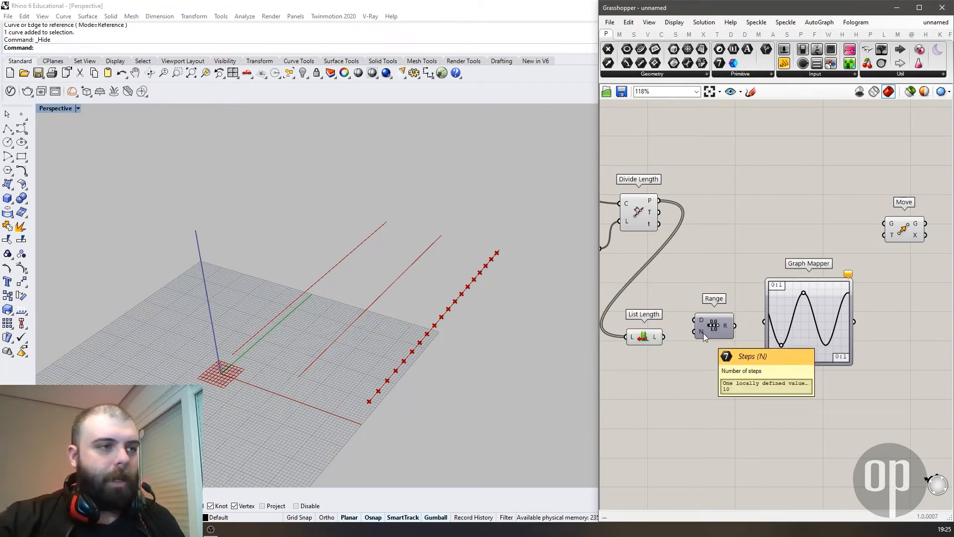
pyautogui.moveTo(665, 337); pyautogui.dragTo(695, 331)
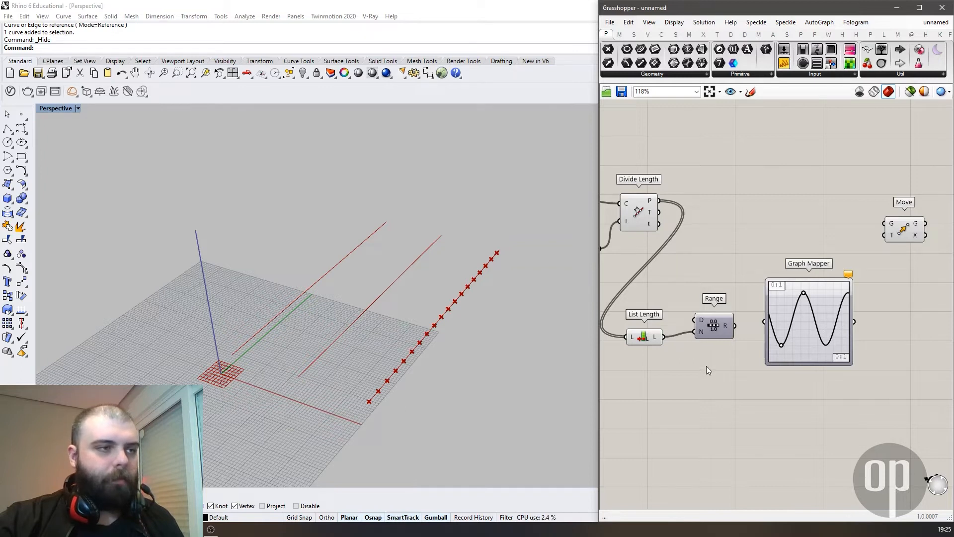
# Step: Apply the expression x-1 to the N input of Range
pyautogui.moveTo(726, 332)
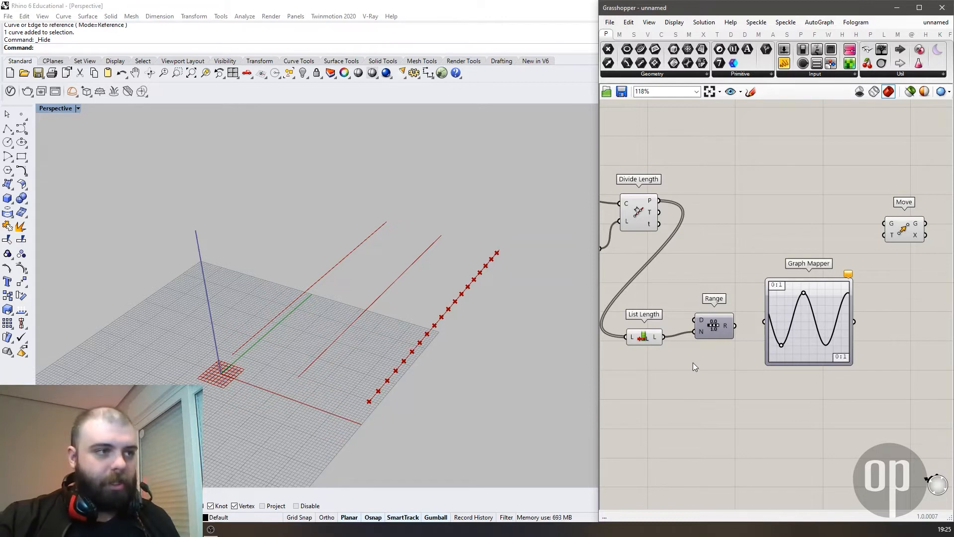
pyautogui.scroll(5, 691, 343)
pyautogui.rightClick(716, 316)
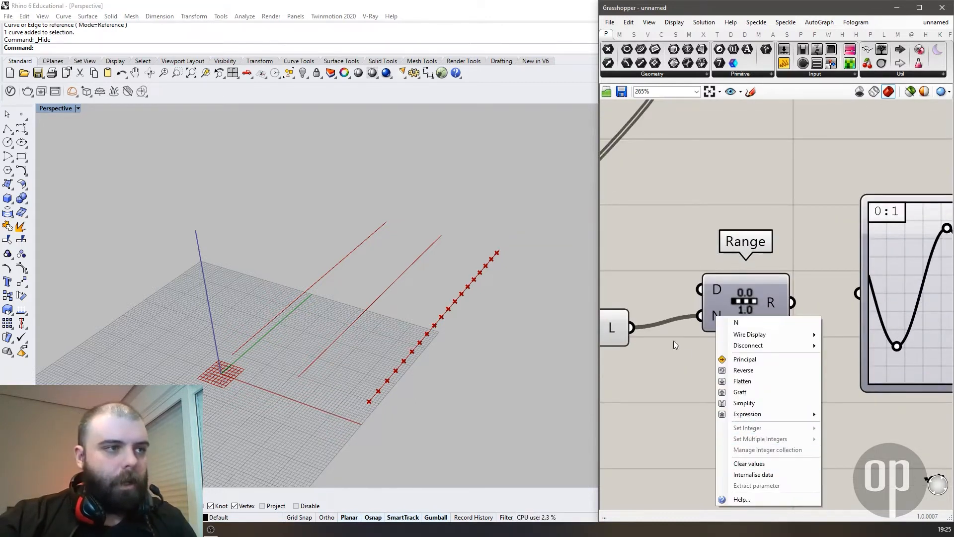
pyautogui.rightClick(714, 312)
pyautogui.moveTo(802, 414)
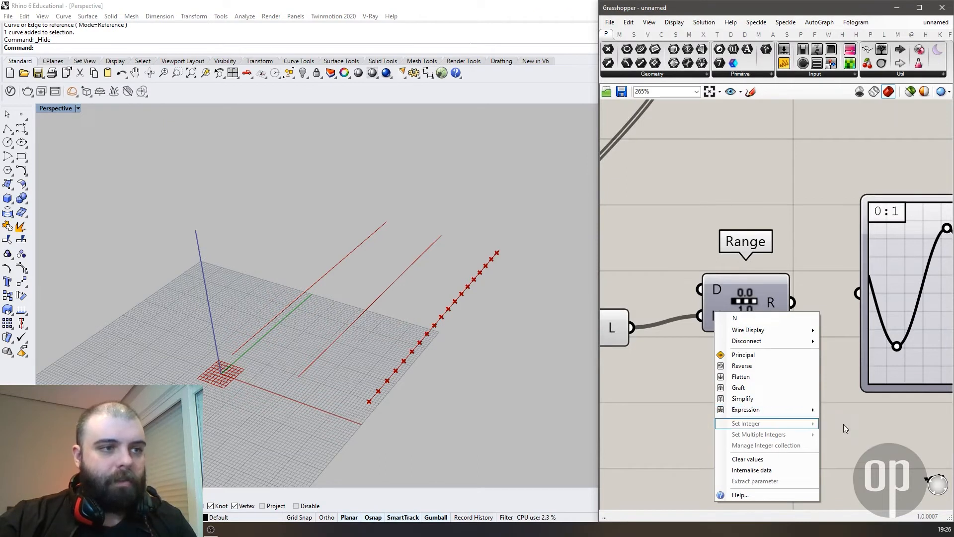
pyautogui.click(843, 425)
pyautogui.rightClick(717, 317)
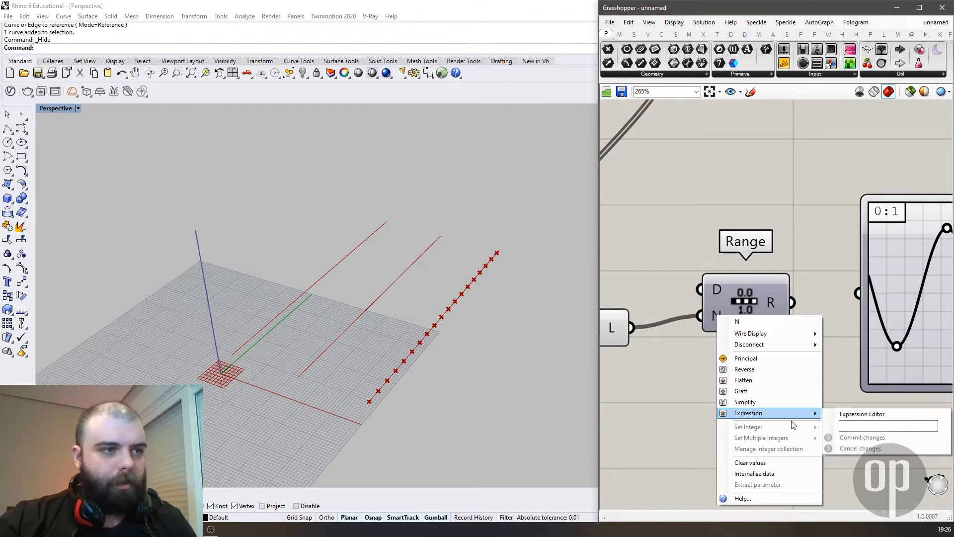
pyautogui.moveTo(758, 414)
pyautogui.click(841, 425)
pyautogui.write('x-1')
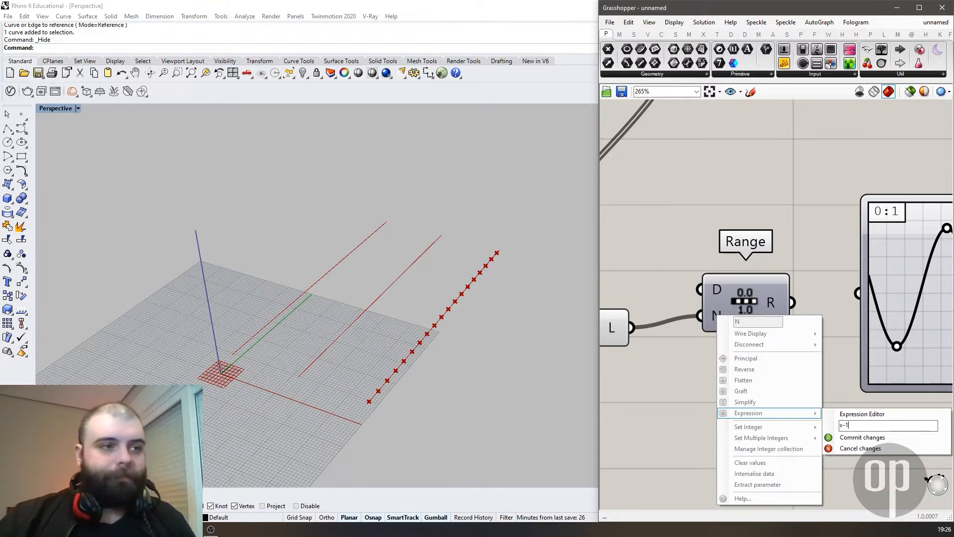
pyautogui.click(861, 437)
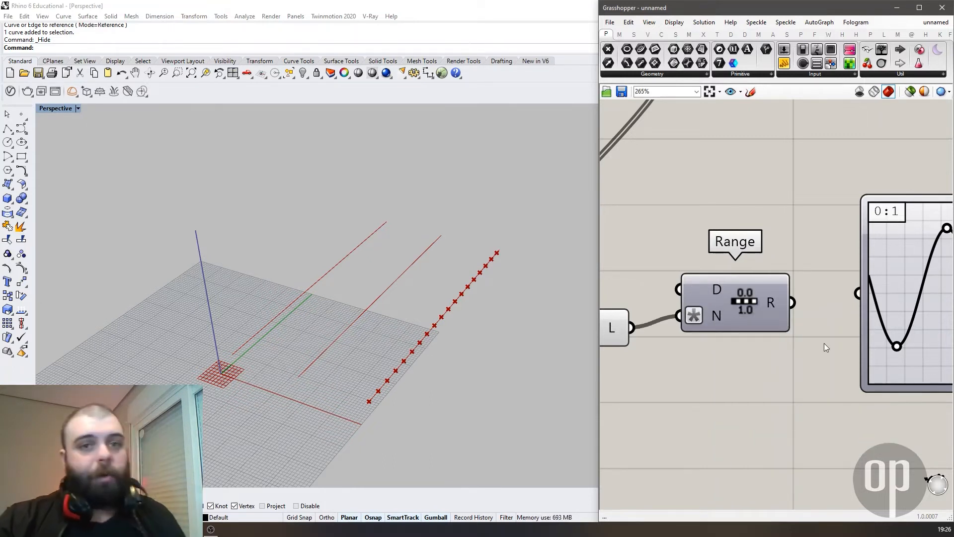
# Step: Check the values Range produces and connect its R output to the Graph Mapper's input
pyautogui.scroll(-3, 825, 343)
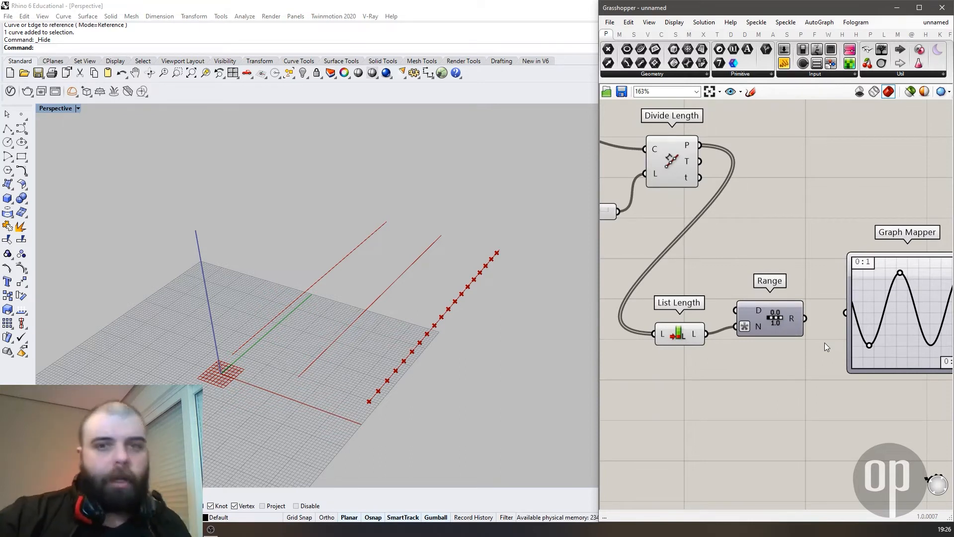
pyautogui.moveTo(693, 335); pyautogui.dragTo(692, 334)
pyautogui.click(724, 353)
pyautogui.moveTo(790, 315)
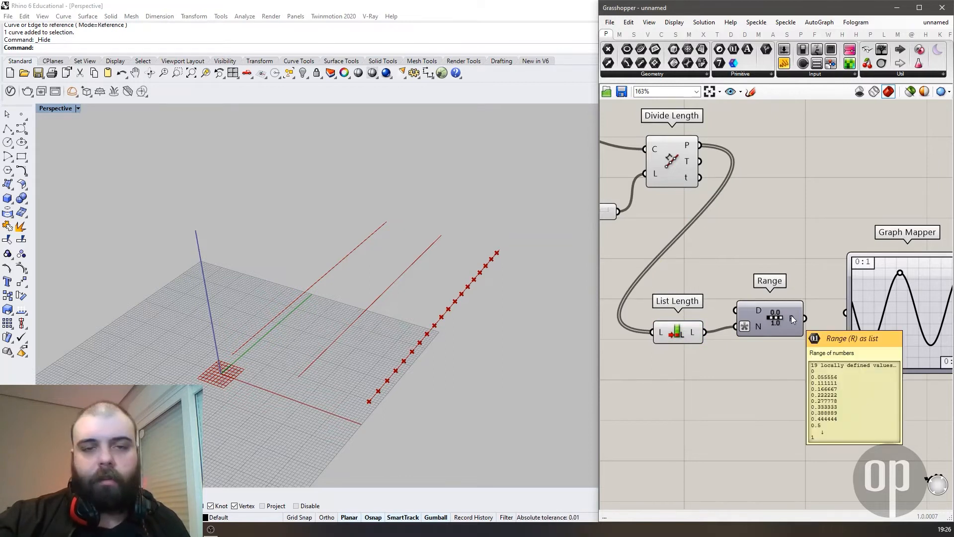
pyautogui.scroll(-3, 776, 328)
pyautogui.scroll(2, 750, 357)
pyautogui.click(749, 357)
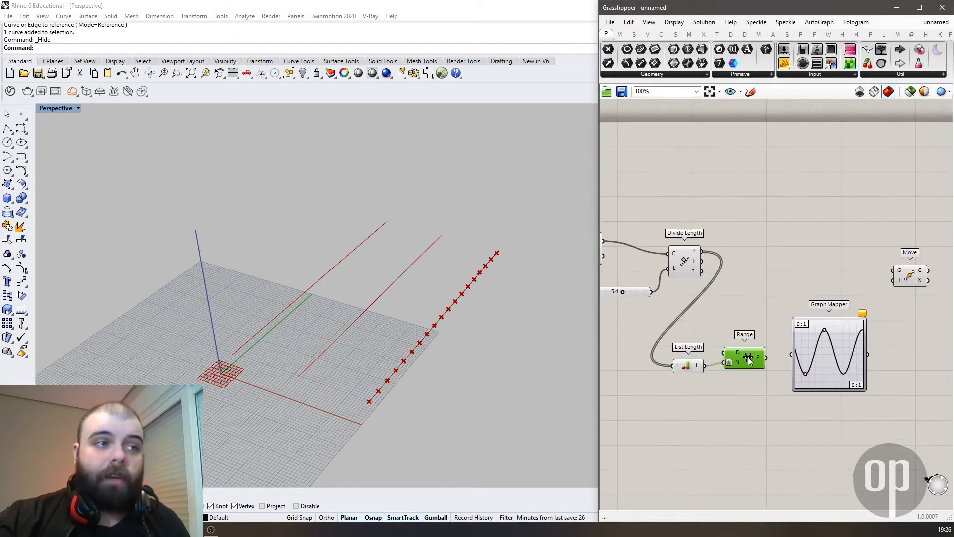
pyautogui.scroll(1, 867, 347)
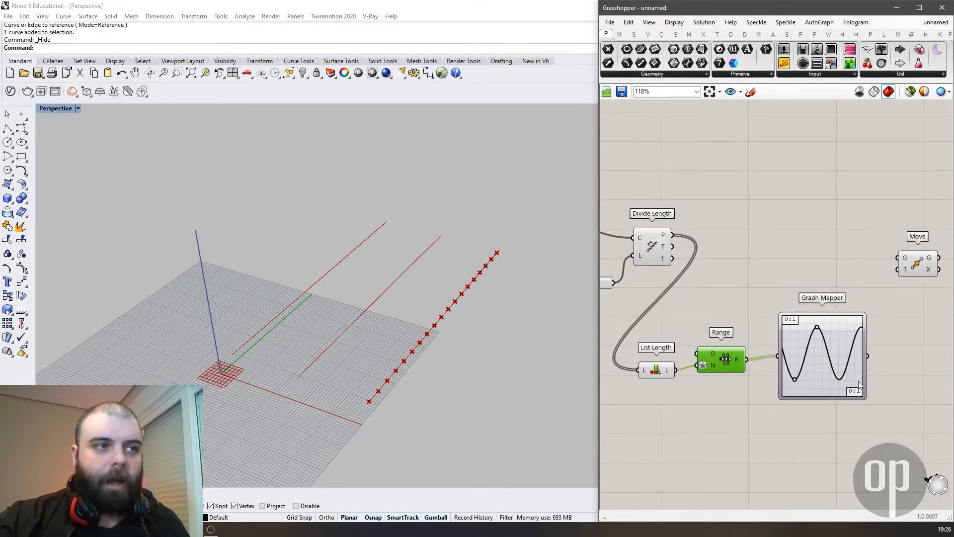
# Step: Examine Range's output values in a temporary panel above the Graph Mapper and delete the panel
pyautogui.scroll(2, 859, 381)
pyautogui.moveTo(774, 114); pyautogui.dragTo(759, 184)
pyautogui.moveTo(705, 351); pyautogui.dragTo(694, 185)
pyautogui.moveTo(816, 351); pyautogui.dragTo(845, 356)
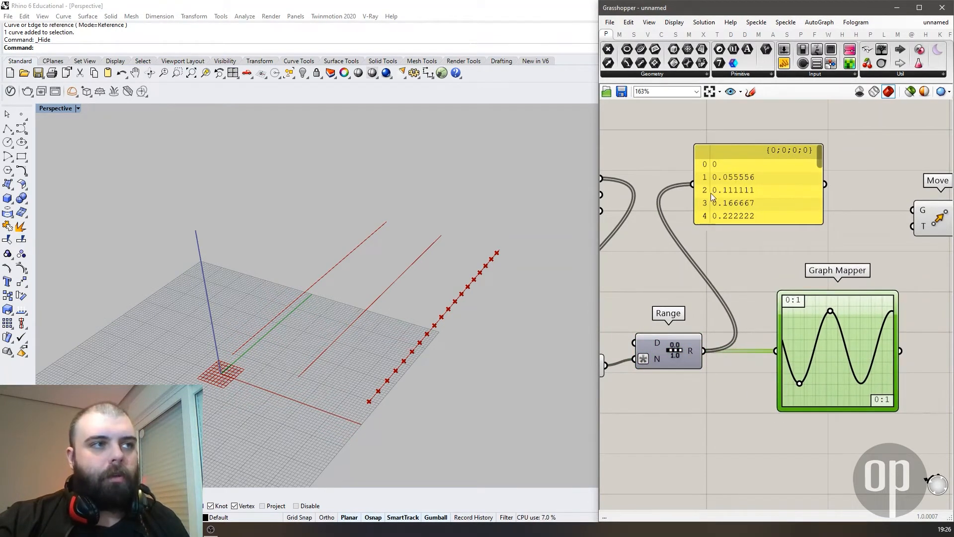
pyautogui.click(774, 205)
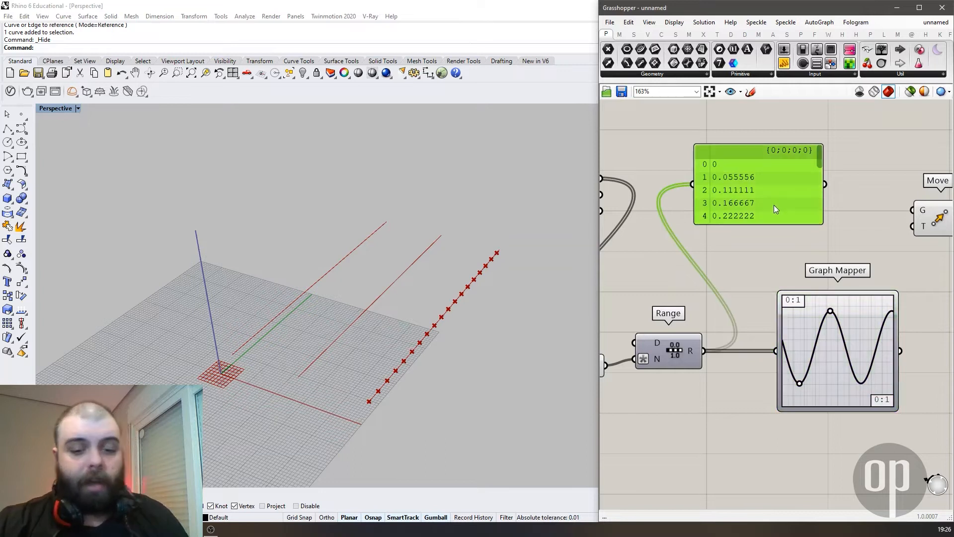
pyautogui.press('Delete')
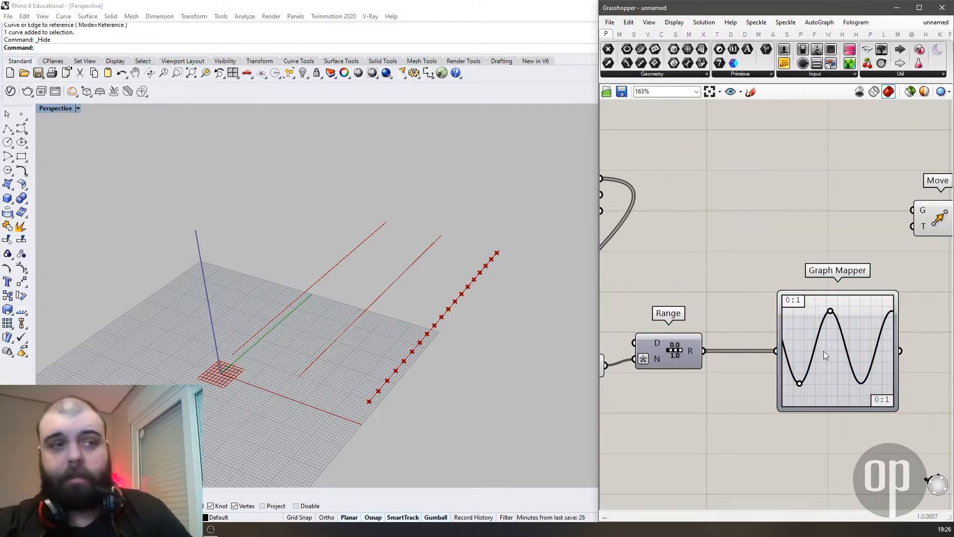
# Step: Examine the Graph Mapper's output values in a temporary panel placed beside it and delete the panel
pyautogui.moveTo(828, 360); pyautogui.dragTo(813, 365)
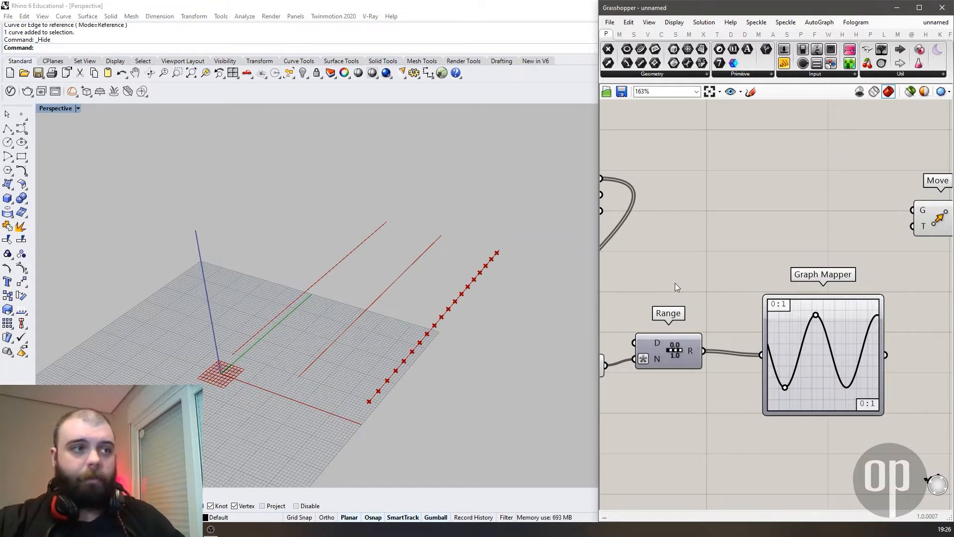
pyautogui.click(783, 63)
pyautogui.click(882, 203)
pyautogui.moveTo(888, 212); pyautogui.dragTo(739, 207, button='right')
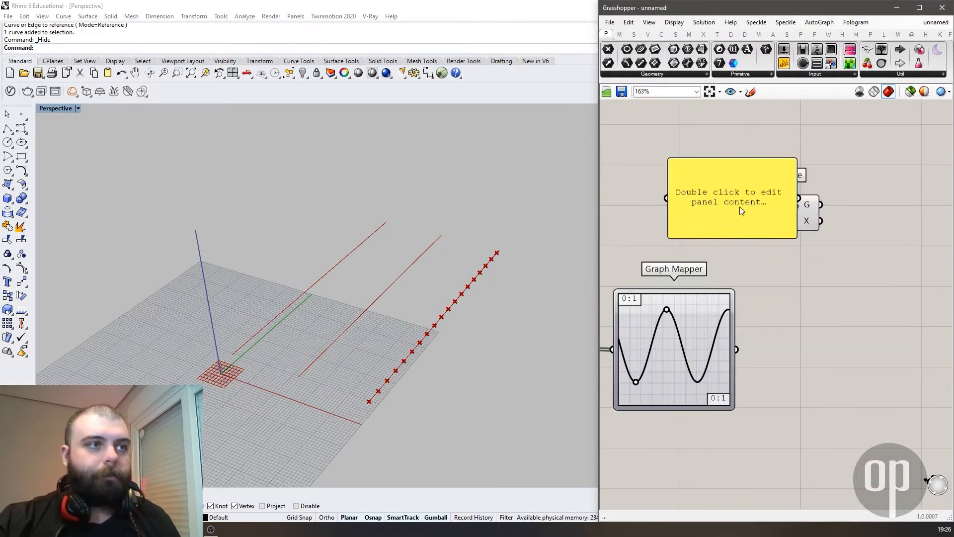
pyautogui.moveTo(739, 207); pyautogui.dragTo(847, 311)
pyautogui.click(745, 285)
pyautogui.moveTo(737, 349); pyautogui.dragTo(773, 302)
pyautogui.scroll(2, 820, 303)
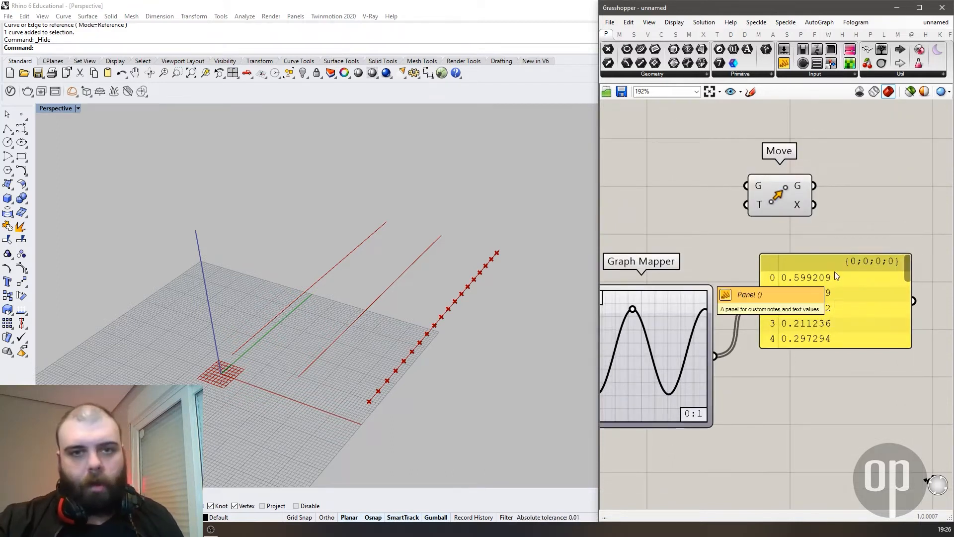
pyautogui.click(871, 286)
pyautogui.press('Delete')
# Step: Add a Remap Numbers component after the Graph Mapper and connect the Graph Mapper's output to its V input
pyautogui.doubleClick(857, 383)
pyautogui.write('re')
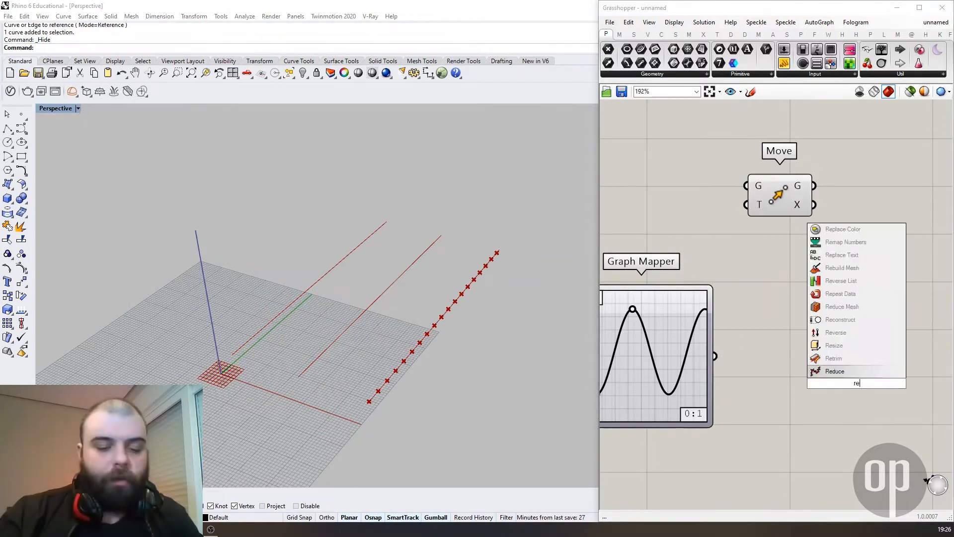
pyautogui.write('map nu')
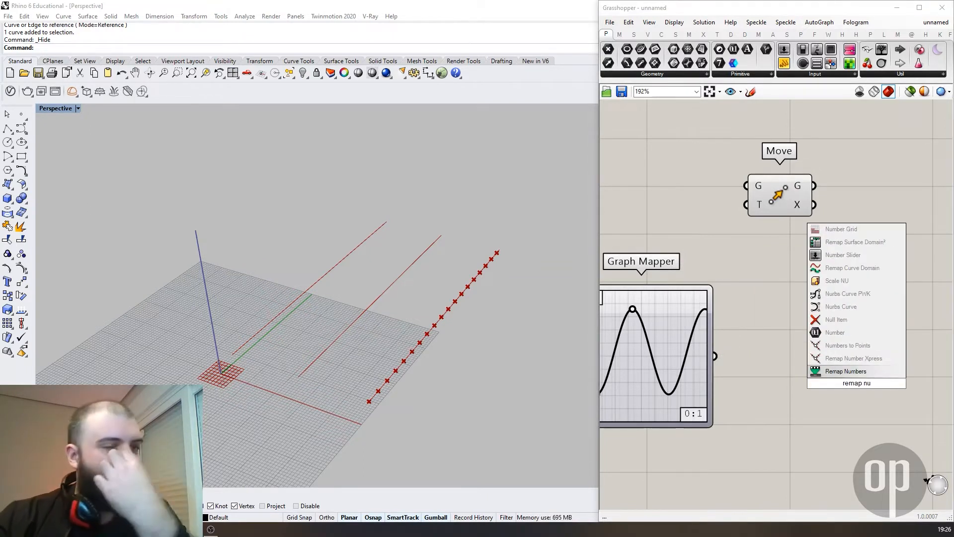
pyautogui.click(856, 373)
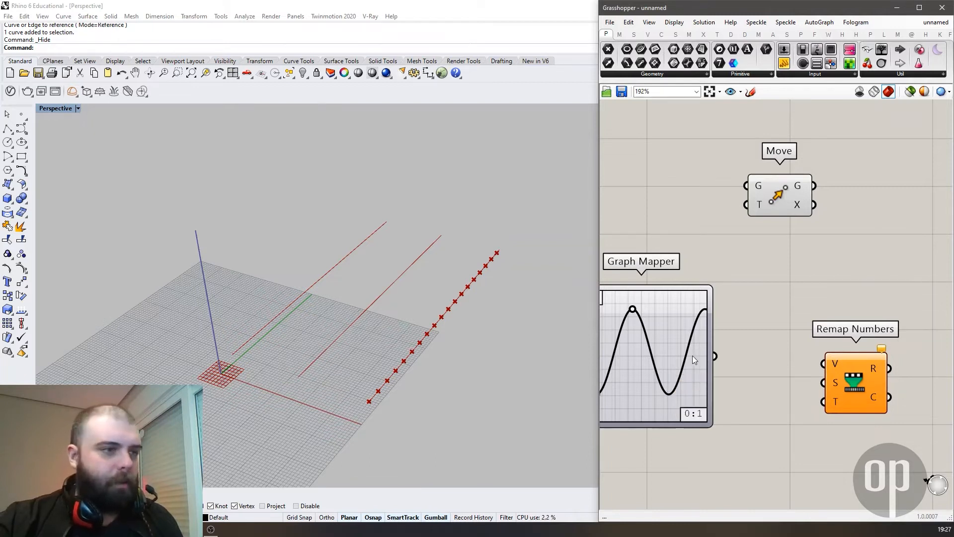
pyautogui.moveTo(715, 356); pyautogui.dragTo(824, 364)
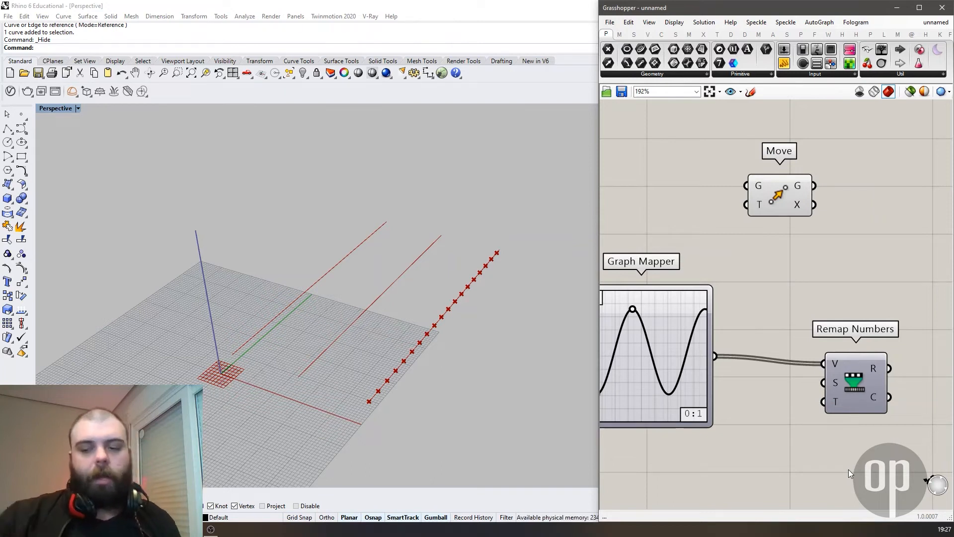
# Step: Add a Bounds component below the wire to Remap Numbers and connect the Graph Mapper's output to its N input
pyautogui.doubleClick(779, 444)
pyautogui.write('bounds')
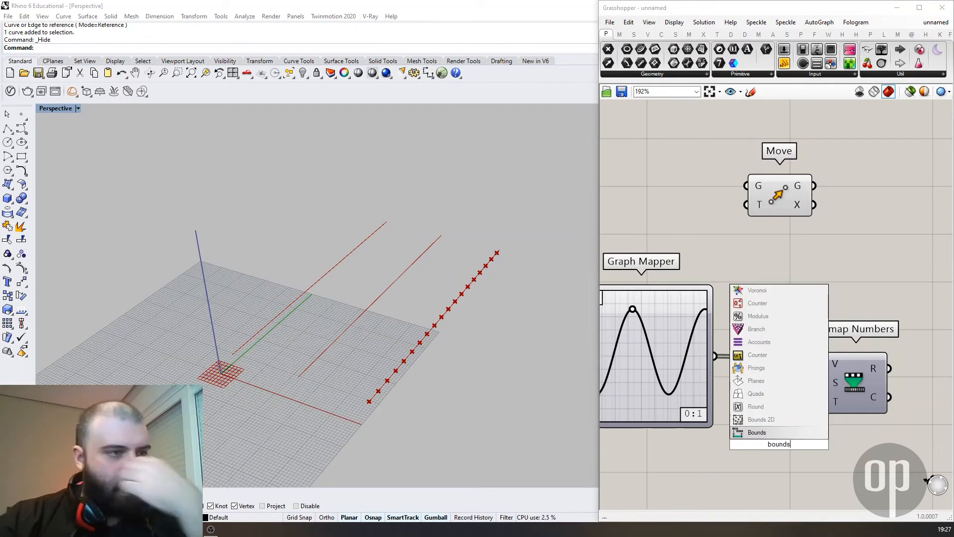
pyautogui.click(764, 434)
pyautogui.moveTo(878, 387); pyautogui.dragTo(916, 371)
pyautogui.scroll(-3, 804, 419)
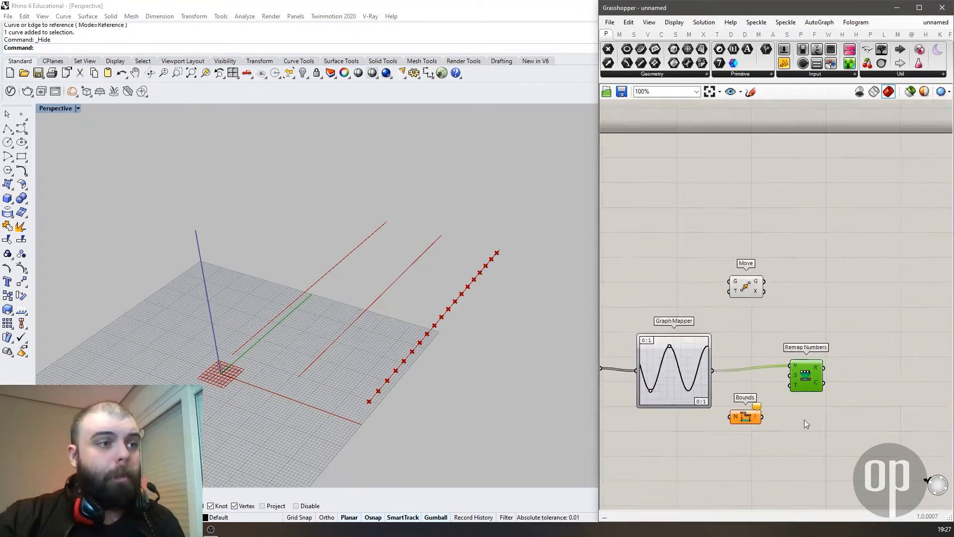
pyautogui.scroll(3, 804, 419)
pyautogui.moveTo(686, 406); pyautogui.dragTo(714, 402)
pyautogui.click(694, 341)
pyautogui.moveTo(634, 322); pyautogui.dragTo(692, 408)
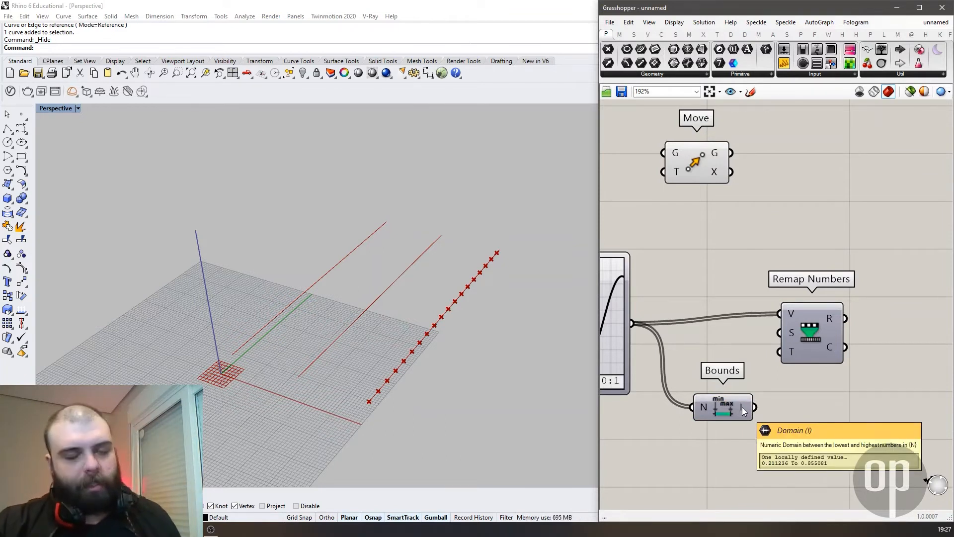
# Step: Connect the I output of Bounds to the S input of Remap Numbers, keeping the Graph Mapper wired to V
pyautogui.moveTo(729, 408); pyautogui.dragTo(779, 313)
pyautogui.click(747, 289)
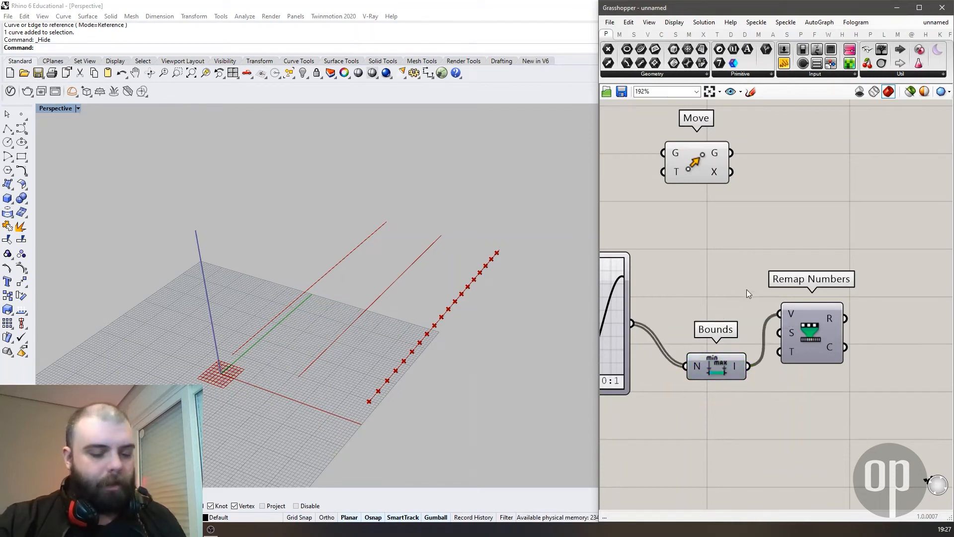
pyautogui.hotkey('ctrl', 'z')
pyautogui.moveTo(748, 366); pyautogui.dragTo(862, 333)
pyautogui.click(834, 299)
# Step: Add a Construct Domain component below Bounds and connect its I output to the T input of Remap Numbers
pyautogui.moveTo(830, 365)
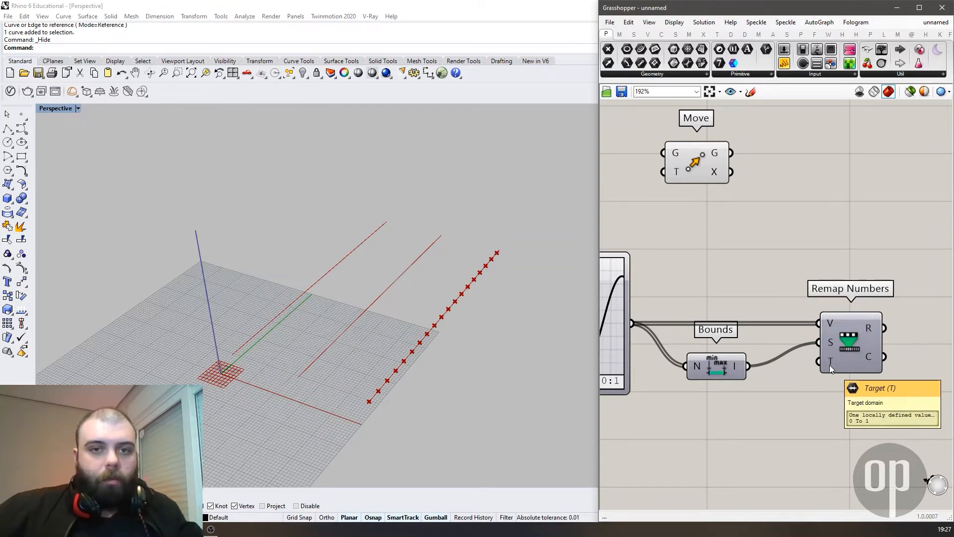
pyautogui.scroll(-3, 825, 354)
pyautogui.scroll(3, 802, 394)
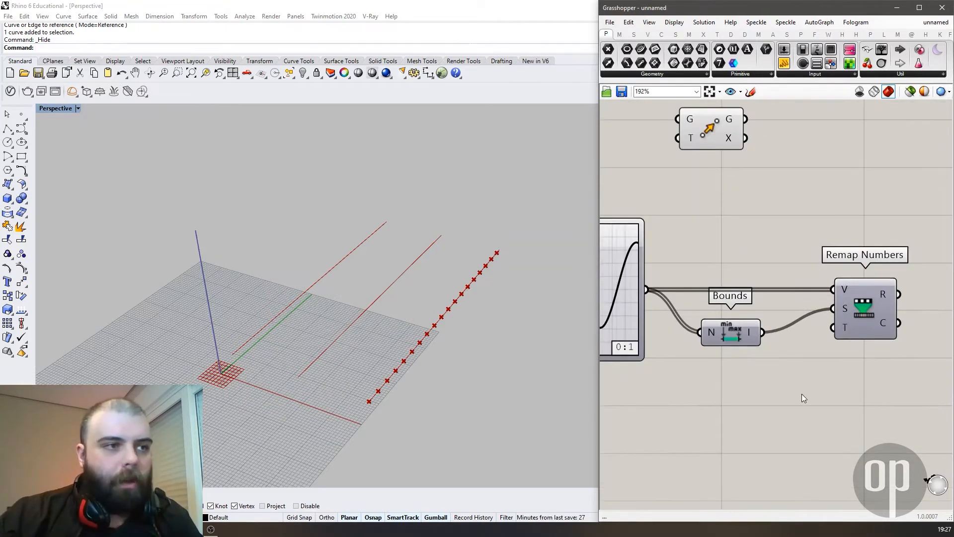
pyautogui.doubleClick(802, 394)
pyautogui.write('constr')
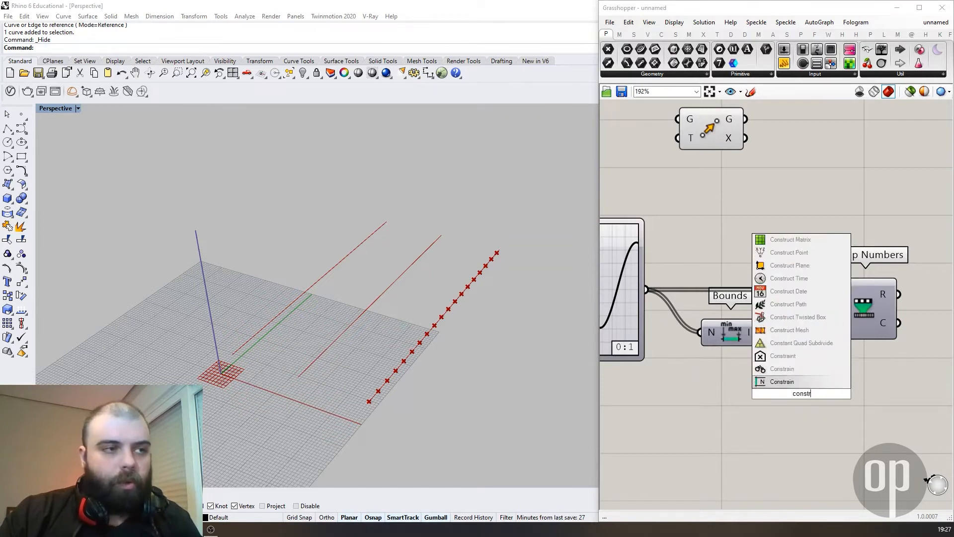
pyautogui.write('uct do')
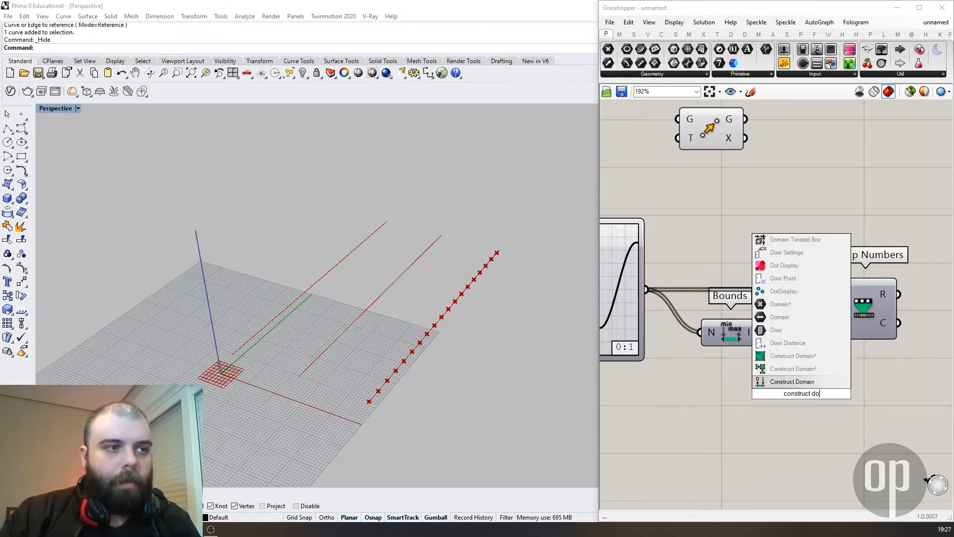
pyautogui.press('Return')
pyautogui.moveTo(803, 395); pyautogui.dragTo(778, 435)
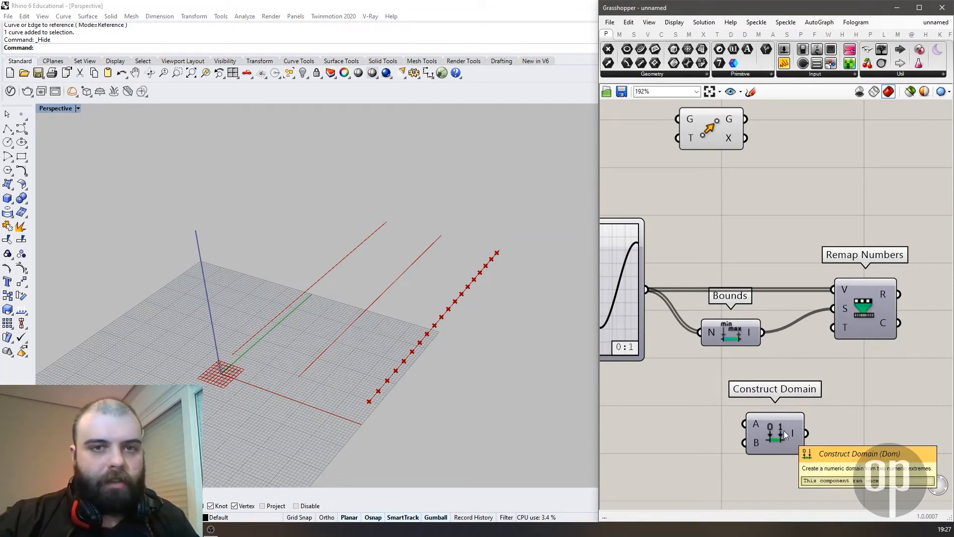
pyautogui.moveTo(807, 433); pyautogui.dragTo(833, 328)
# Step: Add an integer number slider ranging from 1 to 25 just before Construct Domain
pyautogui.scroll(-3, 845, 335)
pyautogui.scroll(3, 724, 396)
pyautogui.doubleClick(721, 395)
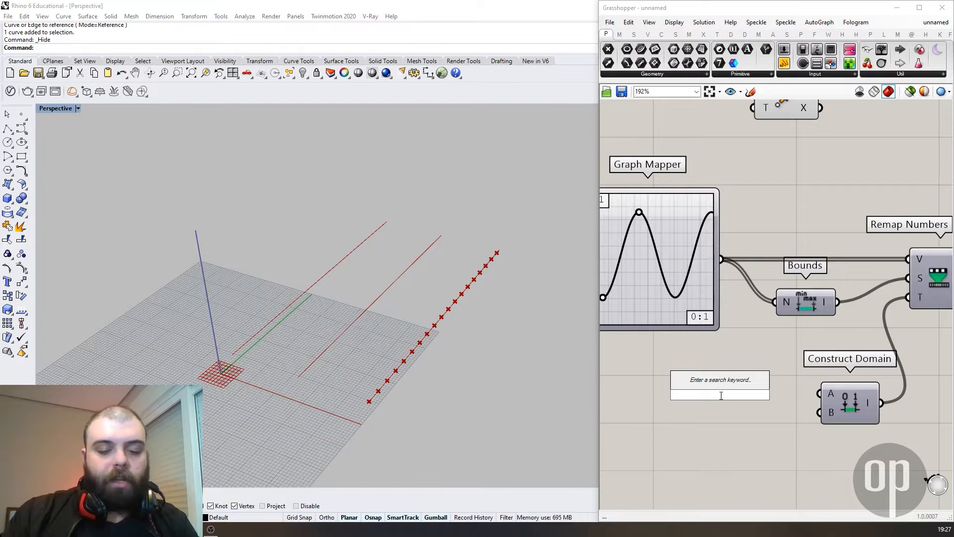
pyautogui.write('1<25')
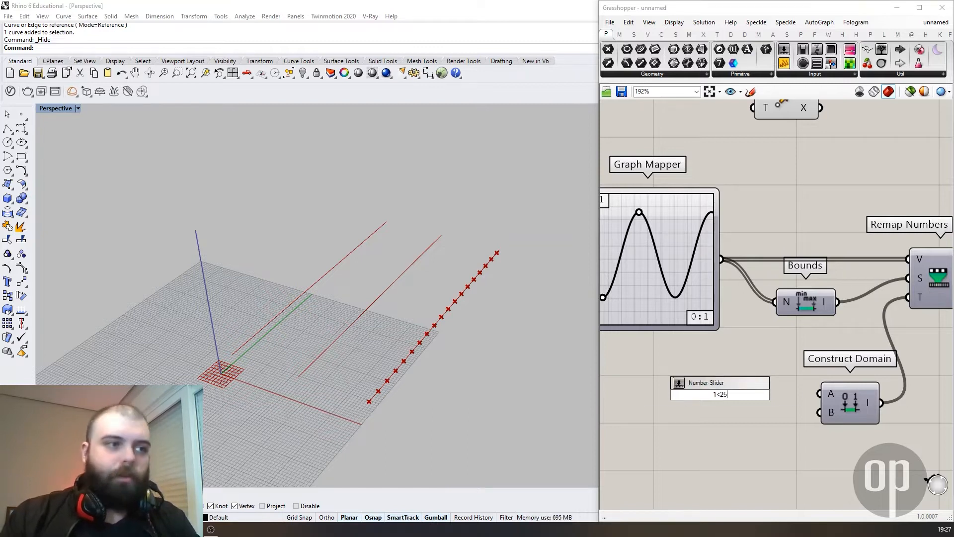
pyautogui.press('Return')
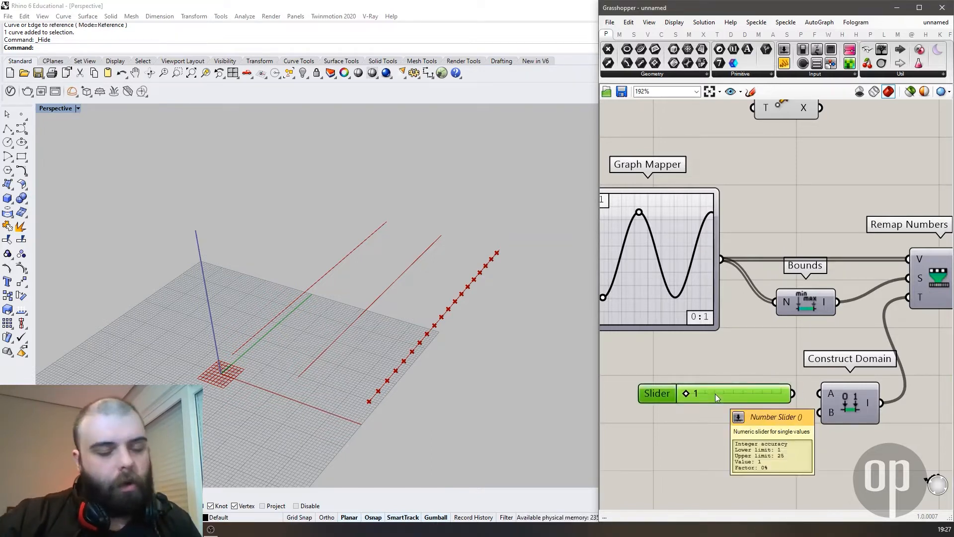
# Step: Duplicate the slider, connect the pair to the A and B inputs of Construct Domain, and set the domain end to 19
pyautogui.keyDown('alt'); pyautogui.moveTo(748, 395); pyautogui.dragTo(750, 422); pyautogui.keyUp('alt')
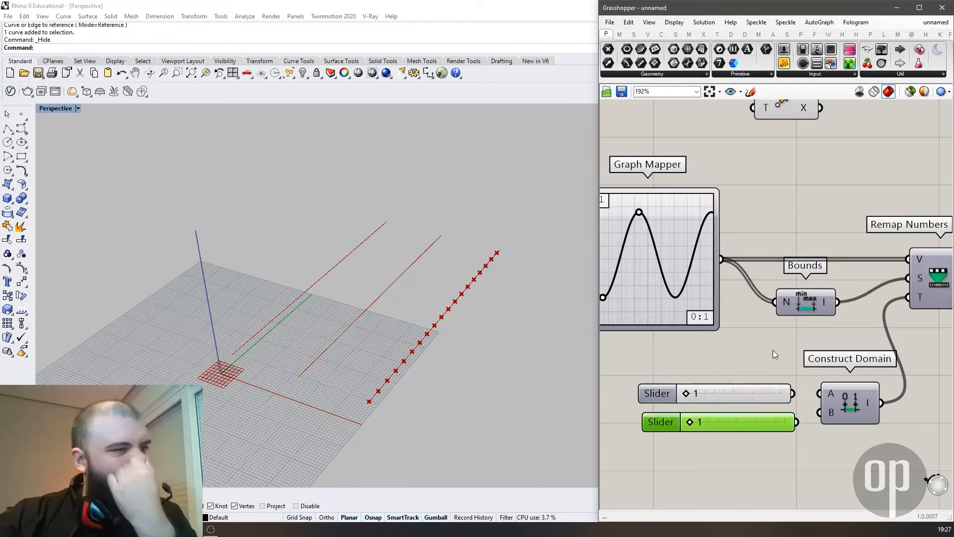
pyautogui.click(774, 351)
pyautogui.moveTo(824, 394); pyautogui.dragTo(749, 392)
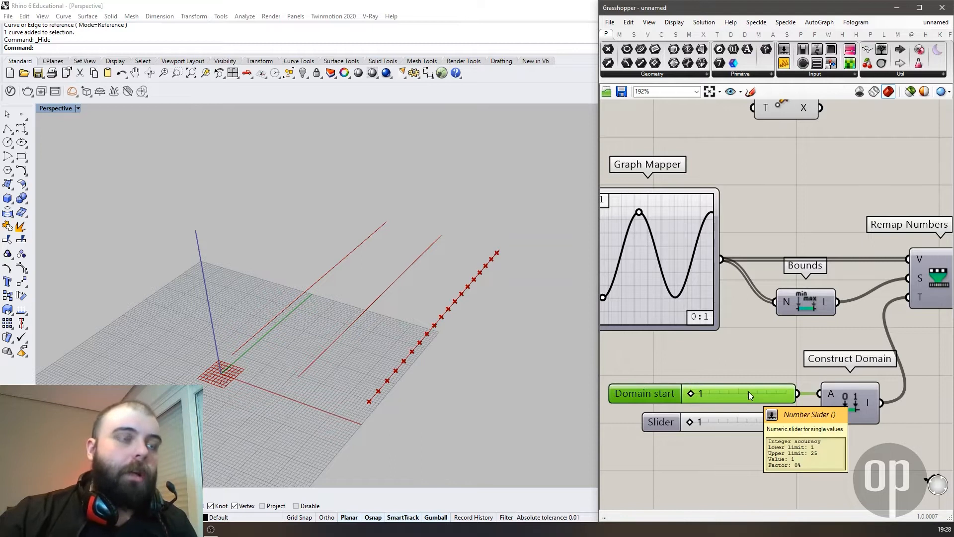
pyautogui.moveTo(797, 421); pyautogui.dragTo(819, 413)
pyautogui.moveTo(753, 421)
pyautogui.mouseDown()
pyautogui.moveTo(730, 413)
pyautogui.moveTo(719, 420)
pyautogui.moveTo(750, 422)
pyautogui.mouseUp()
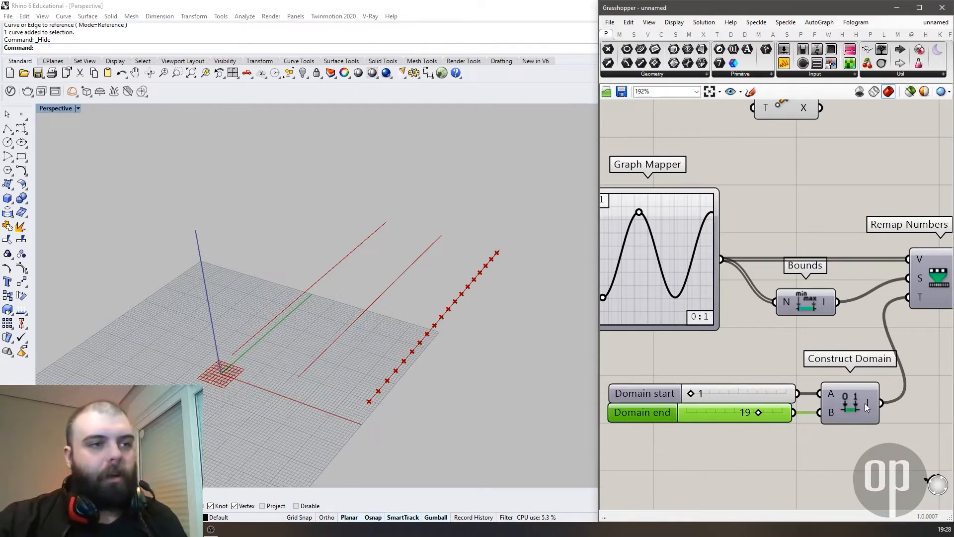
# Step: Reposition the Move component above and beyond Remap Numbers, and add an Amplitude component just above Remap Numbers
pyautogui.moveTo(869, 404)
pyautogui.scroll(-5, 869, 403)
pyautogui.scroll(2, 776, 306)
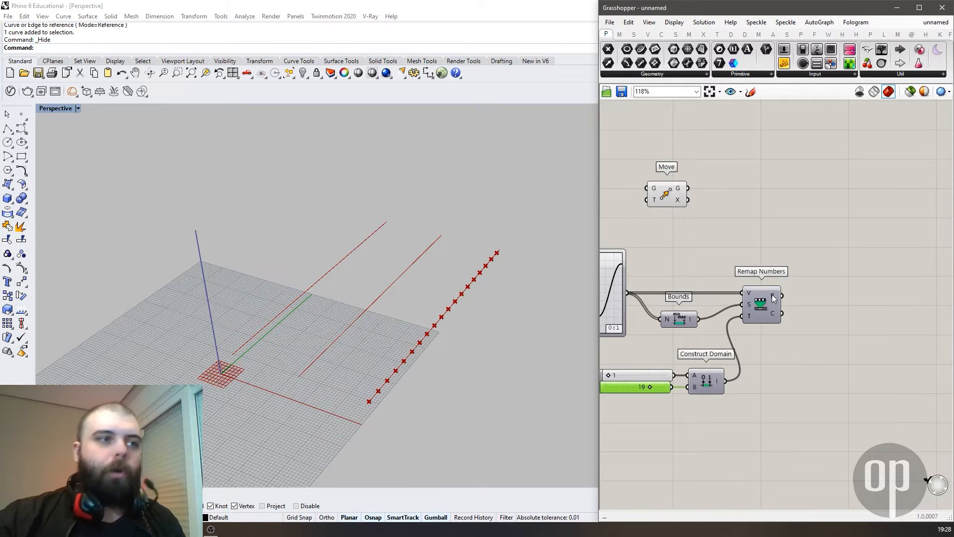
pyautogui.moveTo(773, 297)
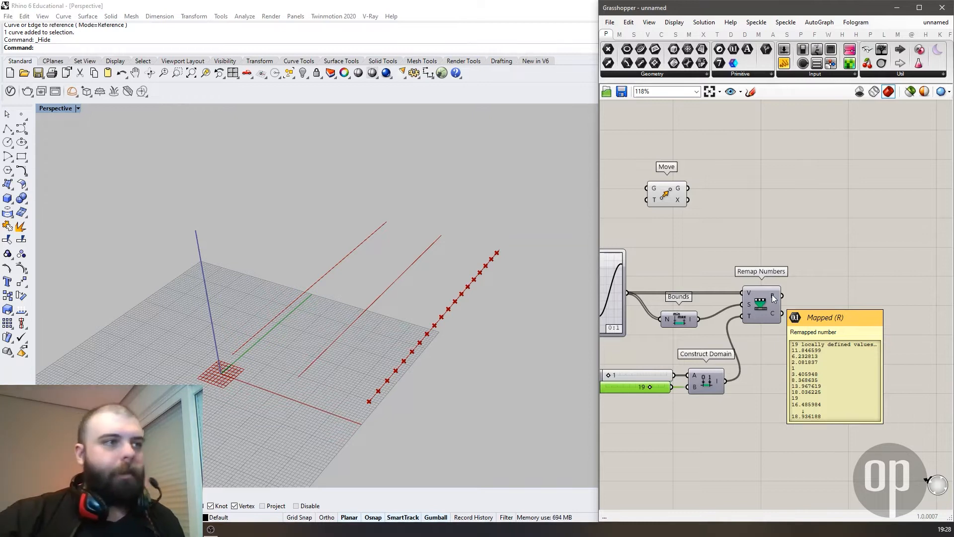
pyautogui.moveTo(667, 190); pyautogui.dragTo(827, 200)
pyautogui.click(847, 257)
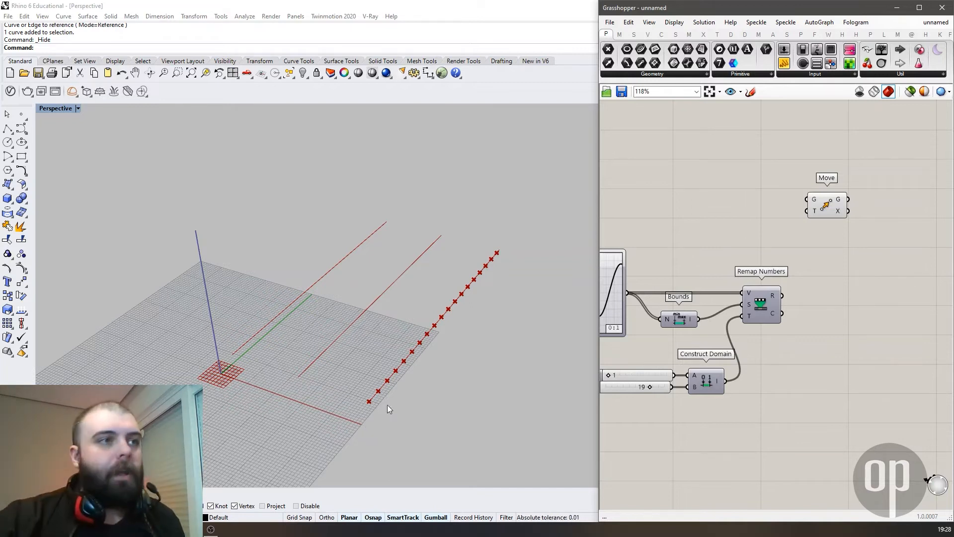
pyautogui.doubleClick(768, 260)
pyautogui.write('amplit')
pyautogui.click(771, 249)
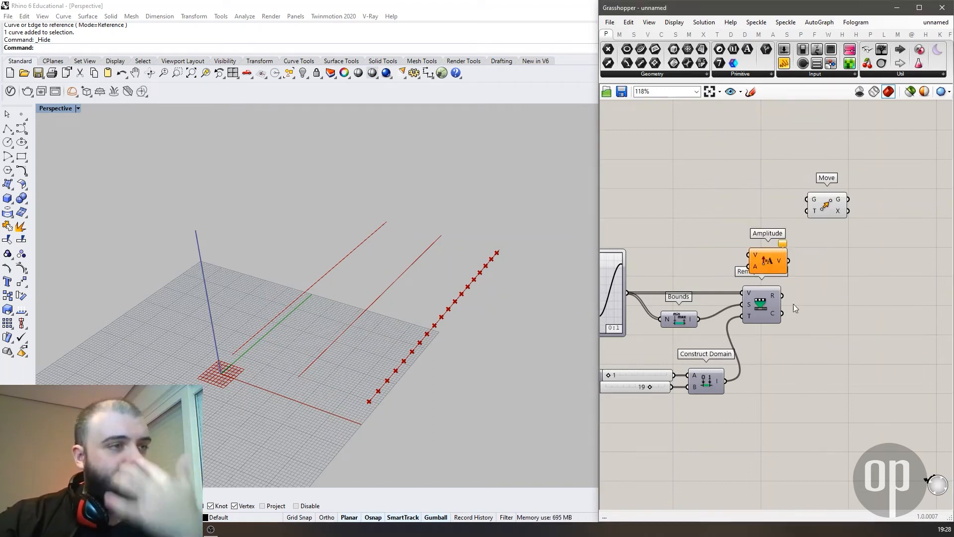
# Step: Try to feed the R output of Remap Numbers directly into the T input of Move
pyautogui.click(767, 294)
pyautogui.moveTo(782, 296); pyautogui.dragTo(810, 213)
pyautogui.scroll(-6, 880, 255)
pyautogui.scroll(8, 881, 258)
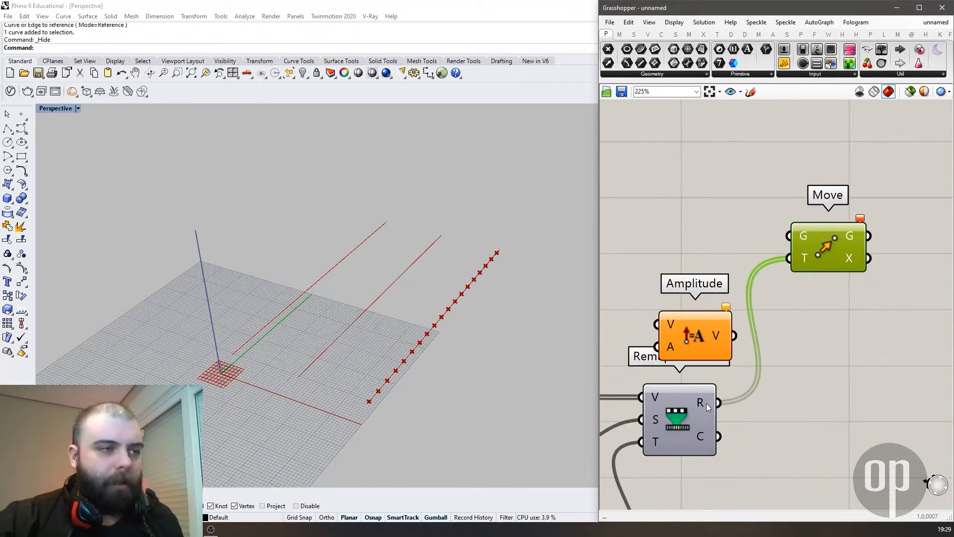
pyautogui.moveTo(709, 408)
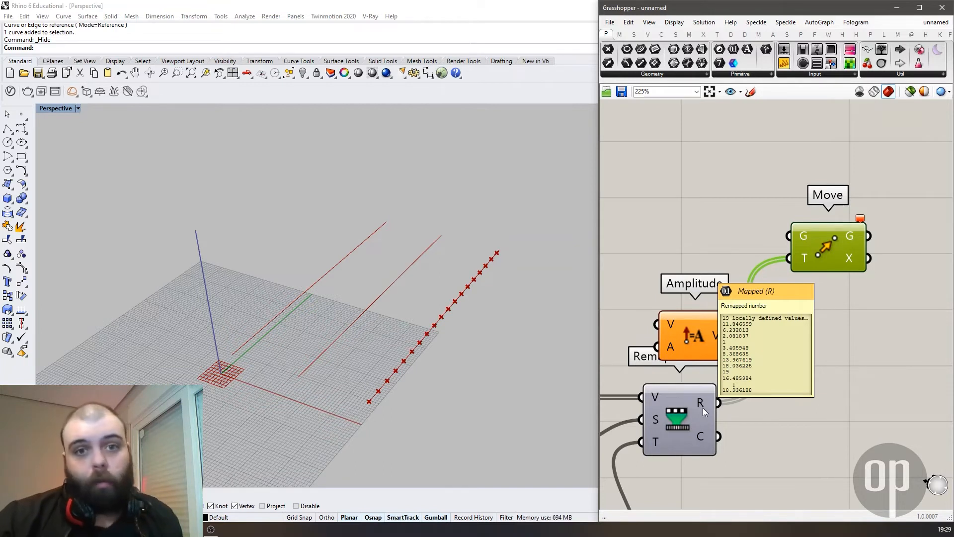
pyautogui.click(801, 375)
# Step: Place Amplitude below Move, connect the R output of Remap Numbers to its A input, and disconnect R from Move's T input
pyautogui.moveTo(685, 332); pyautogui.dragTo(813, 362)
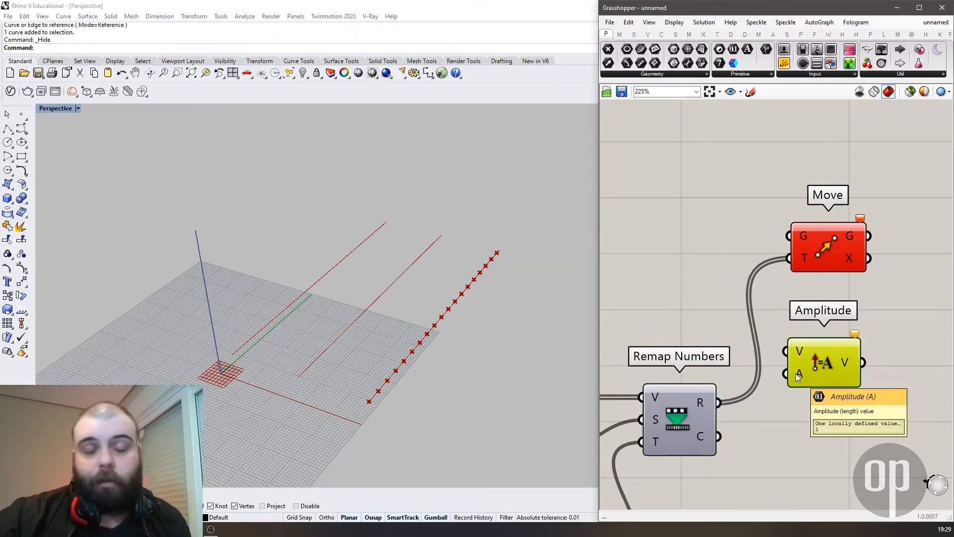
pyautogui.moveTo(720, 402); pyautogui.dragTo(786, 374)
pyautogui.keyDown('ctrl'); pyautogui.moveTo(719, 402); pyautogui.dragTo(790, 258); pyautogui.keyUp('ctrl')
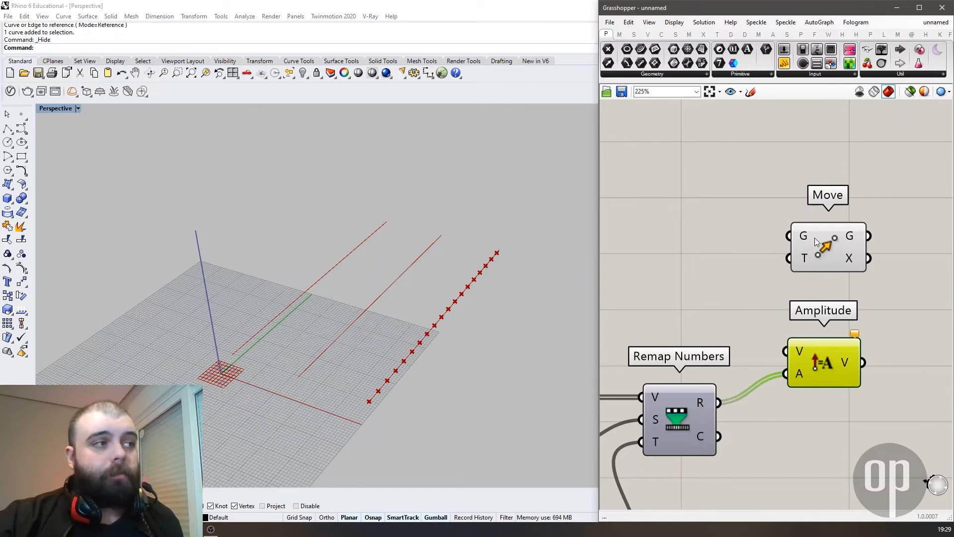
pyautogui.moveTo(845, 363); pyautogui.dragTo(834, 356)
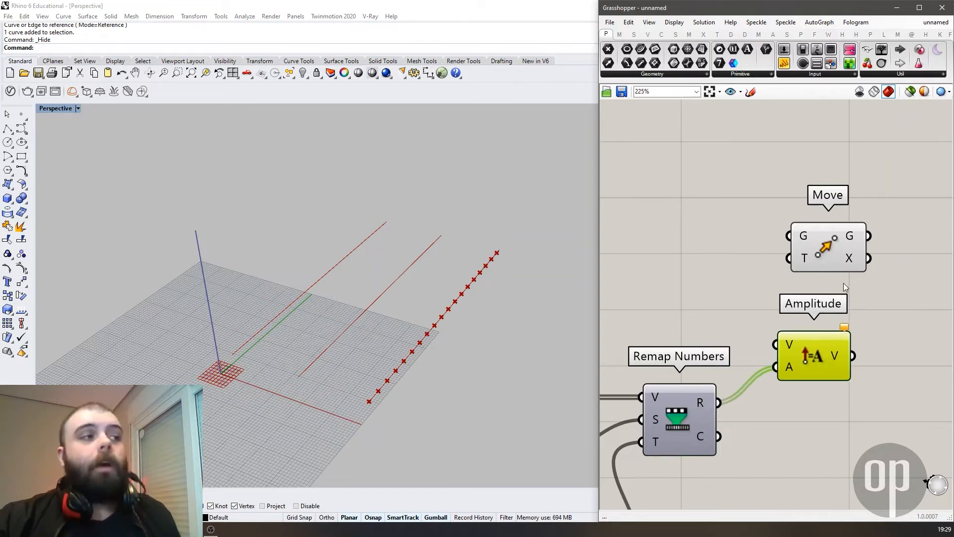
# Step: Widen the Grasshopper window over the Rhino viewport and orbit the perspective view to a lower angle
pyautogui.scroll(-7, 508, 235)
pyautogui.moveTo(473, 281); pyautogui.dragTo(501, 280, button='right')
pyautogui.scroll(8, 521, 244)
pyautogui.moveTo(525, 244); pyautogui.dragTo(503, 255, button='right')
pyautogui.scroll(-8, 788, 333)
pyautogui.moveTo(598, 260); pyautogui.dragTo(498, 264)
# Step: Sketch a slanted line with cross ticks for the division points on the empty canvas above the Move component
pyautogui.click(646, 92)
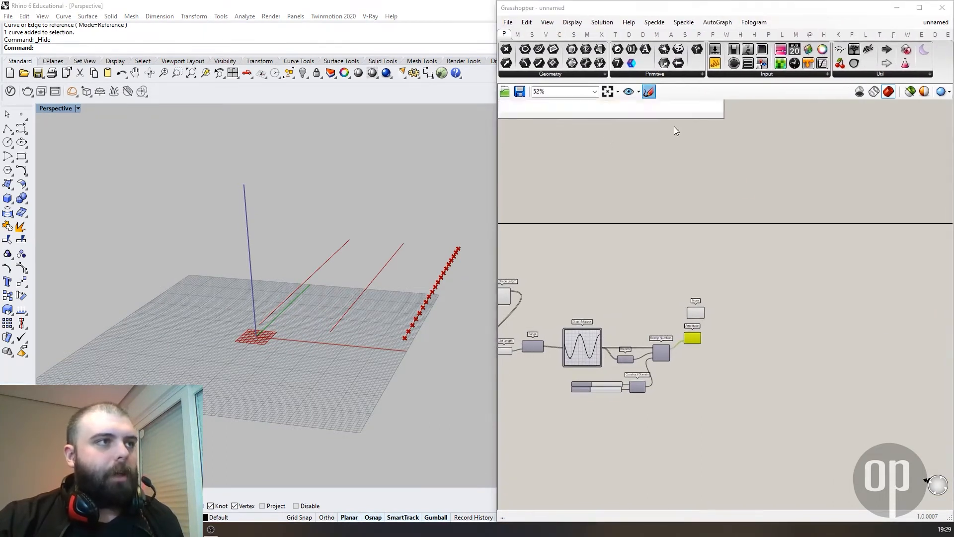
pyautogui.scroll(4, 743, 196)
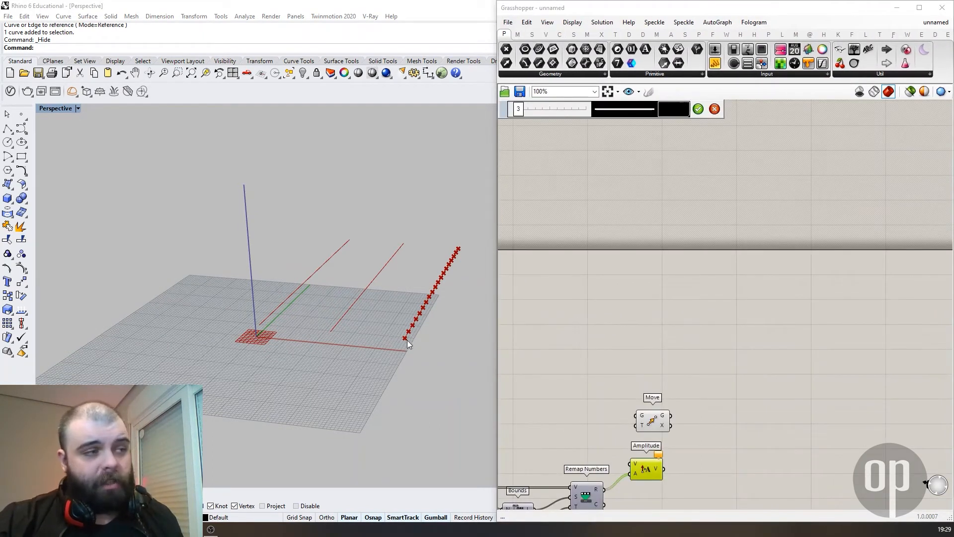
pyautogui.scroll(2, 707, 214)
pyautogui.moveTo(576, 385); pyautogui.dragTo(768, 141)
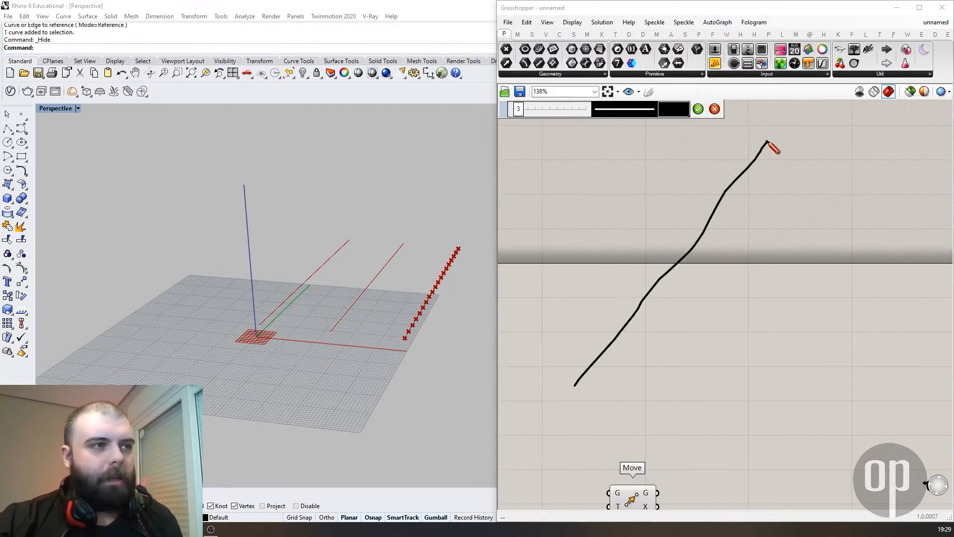
pyautogui.moveTo(572, 377); pyautogui.dragTo(588, 386)
pyautogui.moveTo(606, 342); pyautogui.dragTo(641, 361)
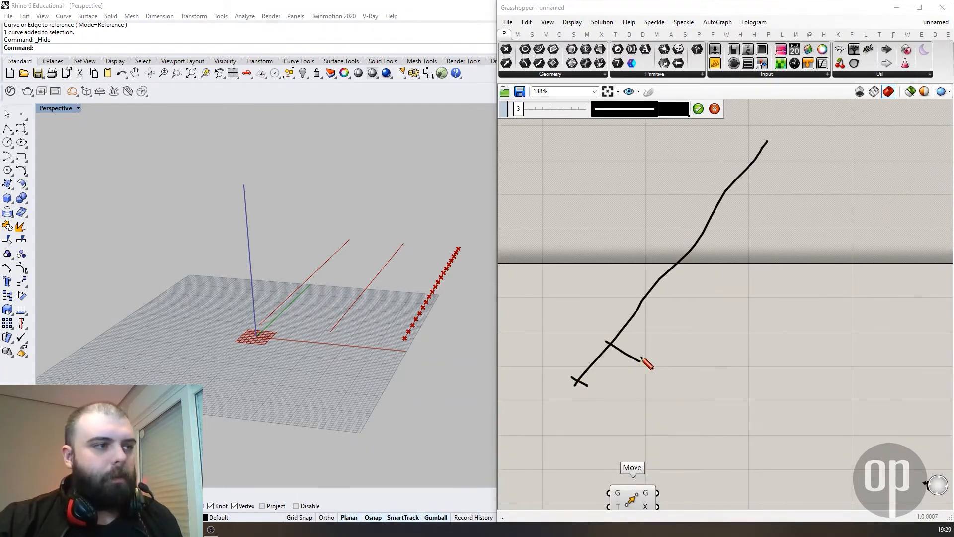
pyautogui.moveTo(641, 281); pyautogui.dragTo(674, 295)
pyautogui.moveTo(672, 230); pyautogui.dragTo(716, 250)
pyautogui.moveTo(703, 193); pyautogui.dragTo(735, 207)
pyautogui.moveTo(741, 162); pyautogui.dragTo(774, 175)
pyautogui.moveTo(754, 135); pyautogui.dragTo(791, 148)
pyautogui.scroll(3, 581, 382)
pyautogui.moveTo(567, 380); pyautogui.dragTo(592, 377)
pyautogui.moveTo(571, 363); pyautogui.dragTo(576, 394)
pyautogui.scroll(-4, 631, 271)
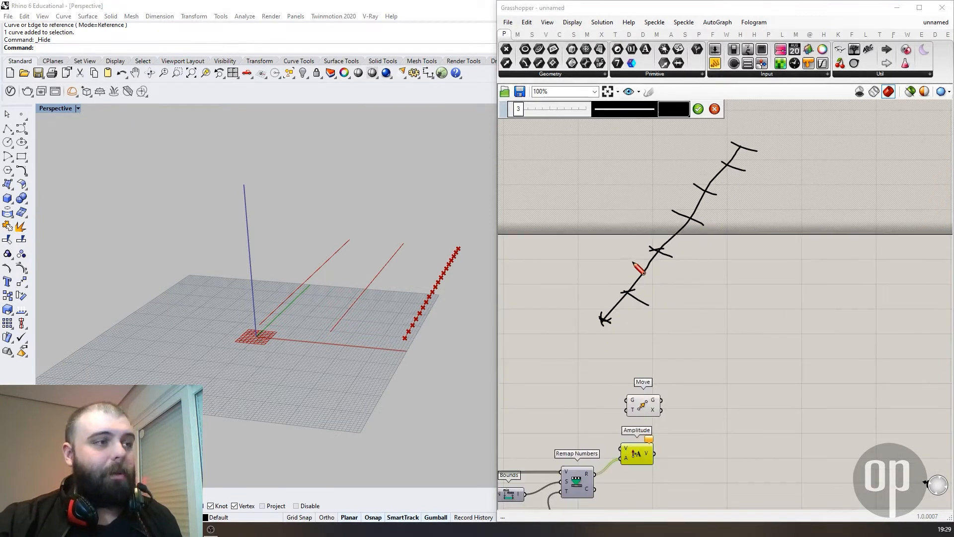
pyautogui.scroll(-2, 680, 243)
pyautogui.scroll(1, 655, 316)
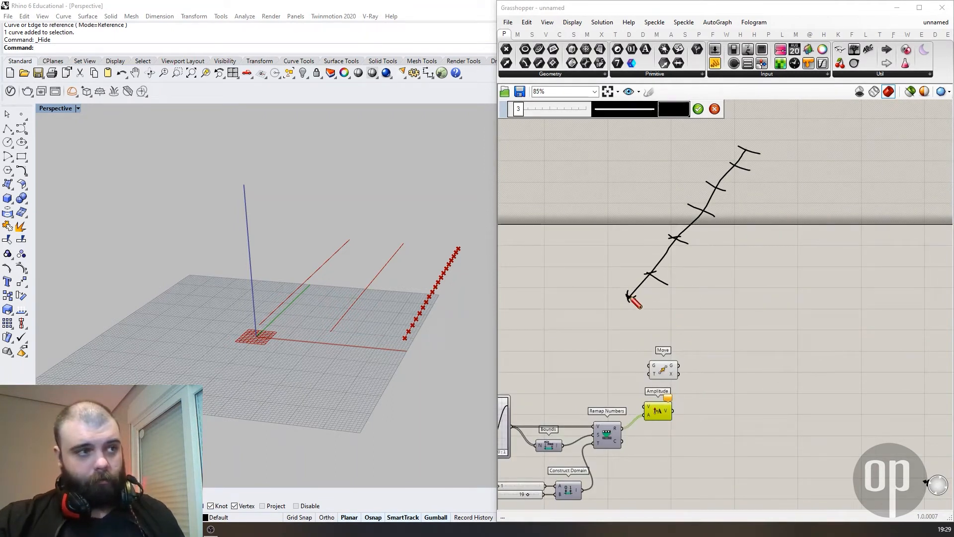
# Step: Sketch X and Z axis arrows with labels from the slanted line's lower end, plus a diagonal arrow between them
pyautogui.moveTo(629, 297)
pyautogui.mouseDown()
pyautogui.moveTo(712, 343)
pyautogui.moveTo(680, 358)
pyautogui.moveTo(765, 351)
pyautogui.mouseUp()
pyautogui.moveTo(728, 330); pyautogui.dragTo(744, 354)
pyautogui.moveTo(629, 297)
pyautogui.mouseDown()
pyautogui.moveTo(626, 168)
pyautogui.moveTo(640, 176)
pyautogui.moveTo(598, 134)
pyautogui.mouseUp()
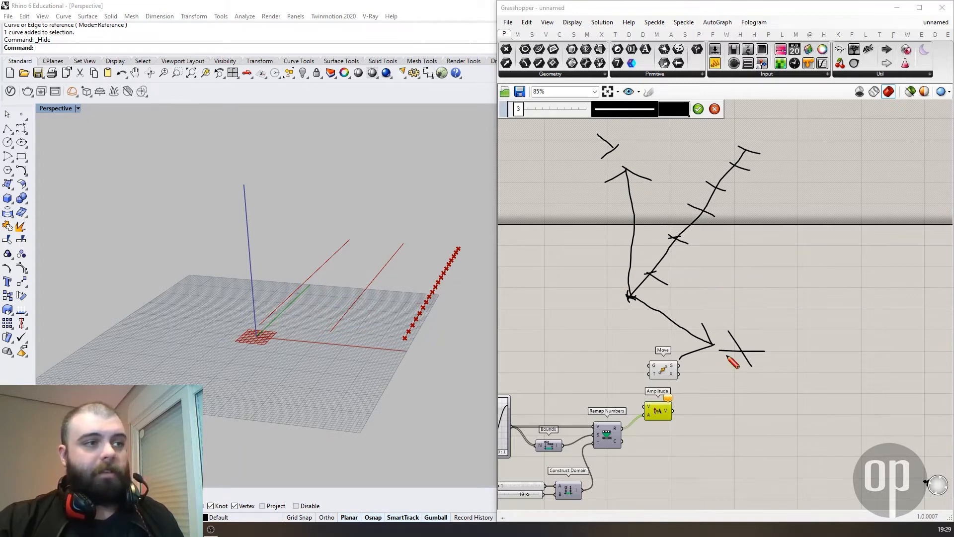
pyautogui.scroll(3, 616, 154)
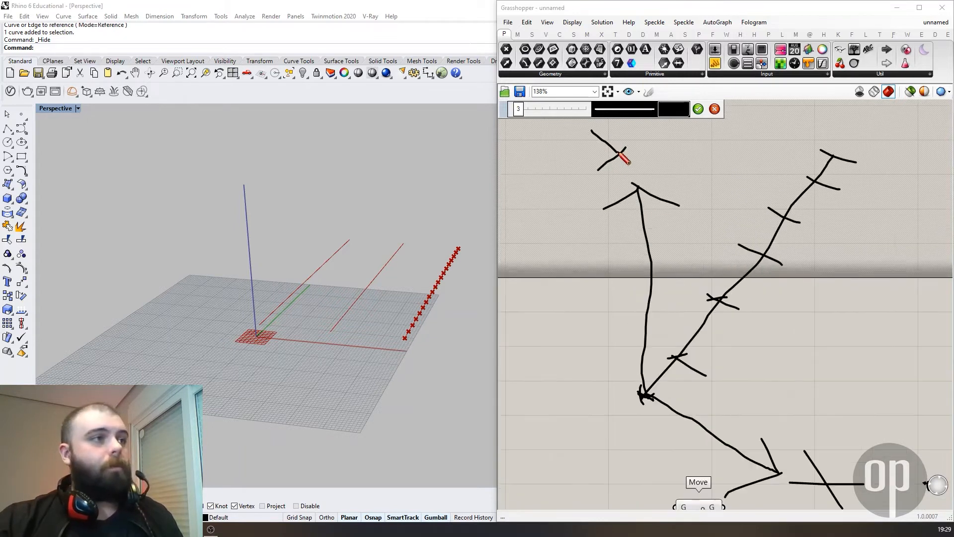
pyautogui.scroll(-4, 631, 209)
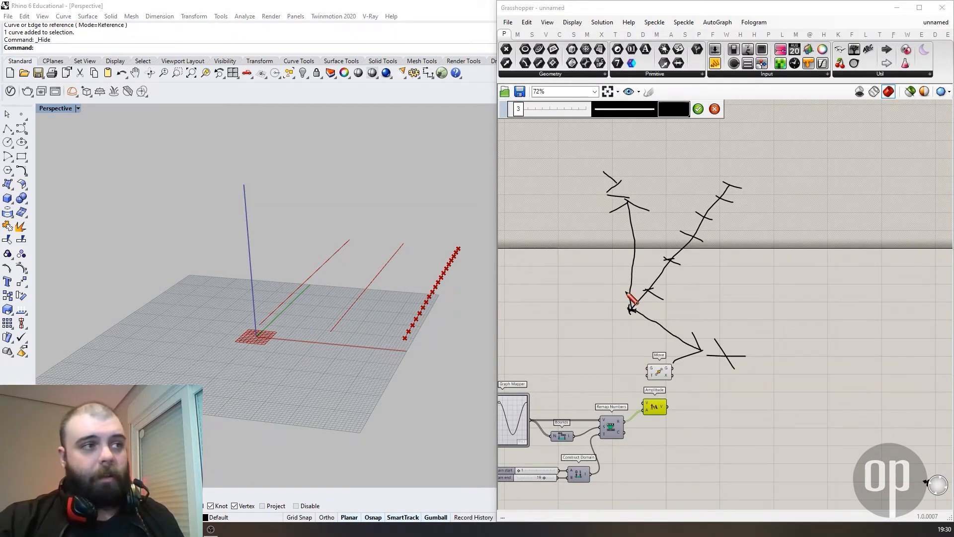
pyautogui.scroll(1, 644, 307)
pyautogui.moveTo(631, 309)
pyautogui.mouseDown()
pyautogui.moveTo(739, 225)
pyautogui.moveTo(754, 245)
pyautogui.mouseUp()
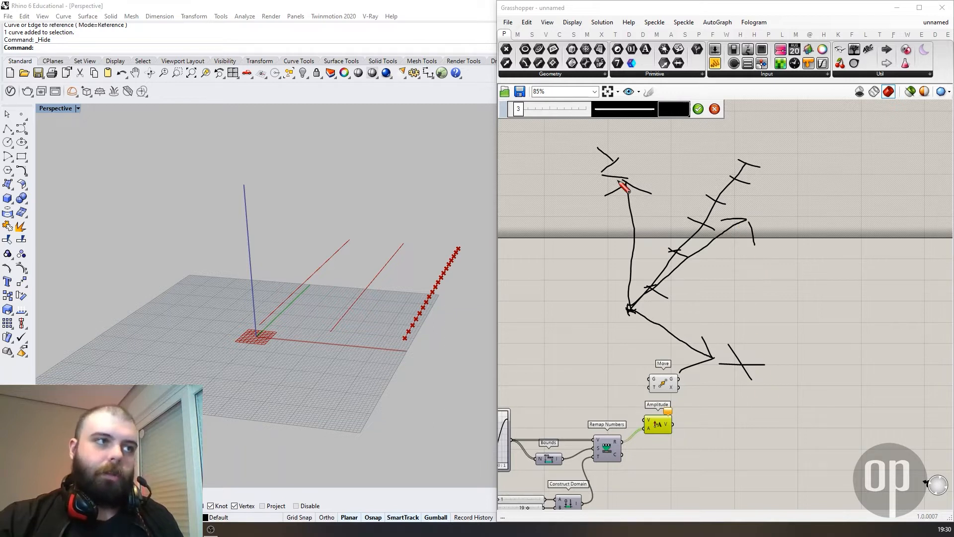
# Step: Finish the axis sketch and delete it from the canvas
pyautogui.click(698, 109)
pyautogui.moveTo(804, 268); pyautogui.dragTo(646, 178)
pyautogui.press('Delete')
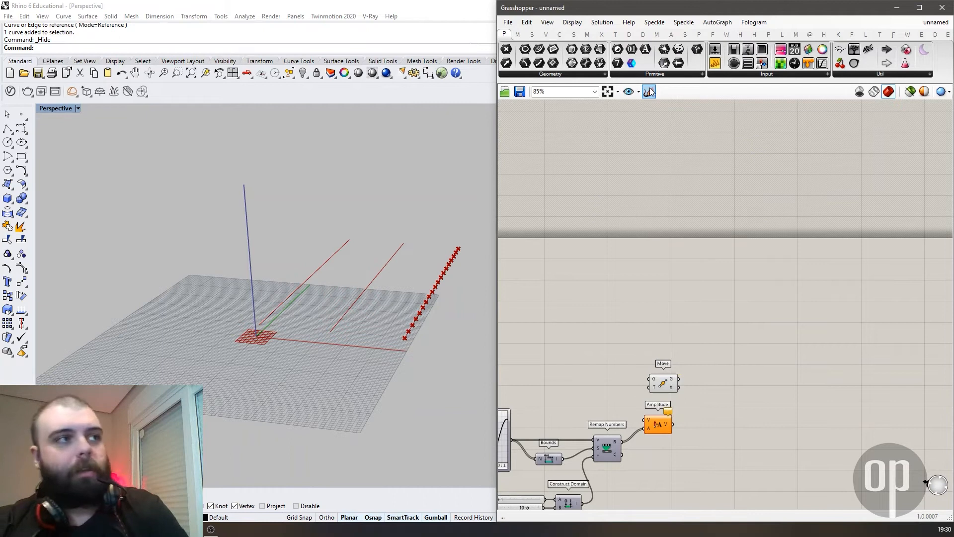
# Step: Start a new sketch beside the Move component with a slanted line marked by crosses at both ends and its middle
pyautogui.click(649, 92)
pyautogui.scroll(-4, 721, 328)
pyautogui.moveTo(661, 440); pyautogui.dragTo(791, 266)
pyautogui.scroll(-1, 696, 368)
pyautogui.scroll(1, 686, 389)
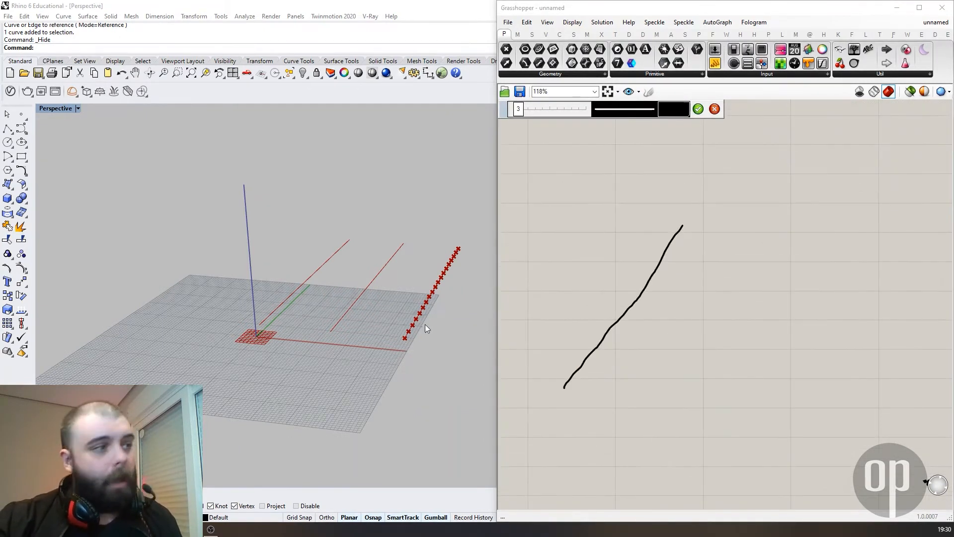
pyautogui.moveTo(560, 387)
pyautogui.mouseDown()
pyautogui.moveTo(575, 391)
pyautogui.moveTo(565, 399)
pyautogui.mouseUp()
pyautogui.moveTo(612, 314)
pyautogui.mouseDown()
pyautogui.moveTo(634, 317)
pyautogui.moveTo(627, 324)
pyautogui.mouseUp()
pyautogui.moveTo(675, 226)
pyautogui.mouseDown()
pyautogui.moveTo(697, 225)
pyautogui.moveTo(692, 250)
pyautogui.mouseUp()
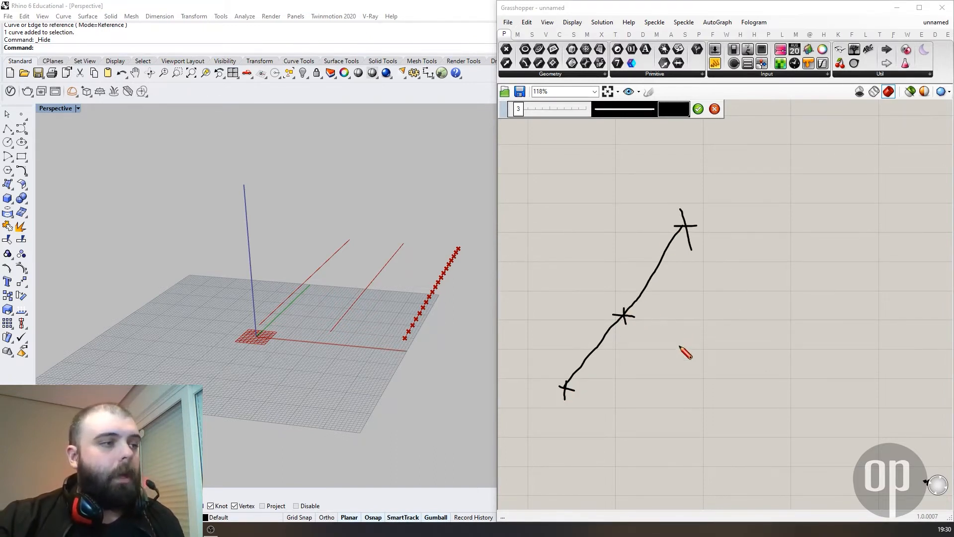
# Step: Sketch a sideways arrow and an upward arrow labelled Z from the slanted line's lowest cross
pyautogui.moveTo(569, 390)
pyautogui.mouseDown()
pyautogui.moveTo(672, 448)
pyautogui.moveTo(648, 454)
pyautogui.mouseUp()
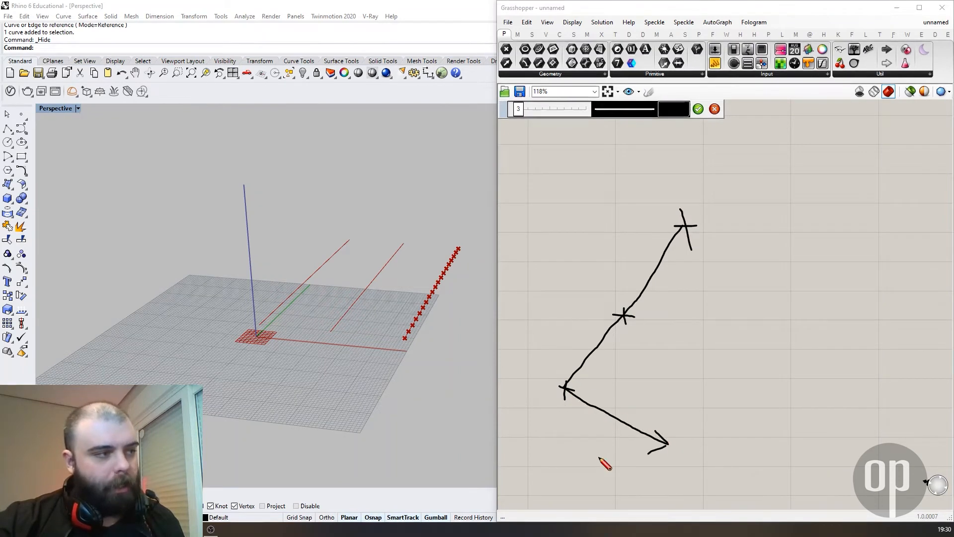
pyautogui.scroll(-3, 528, 408)
pyautogui.scroll(3, 537, 381)
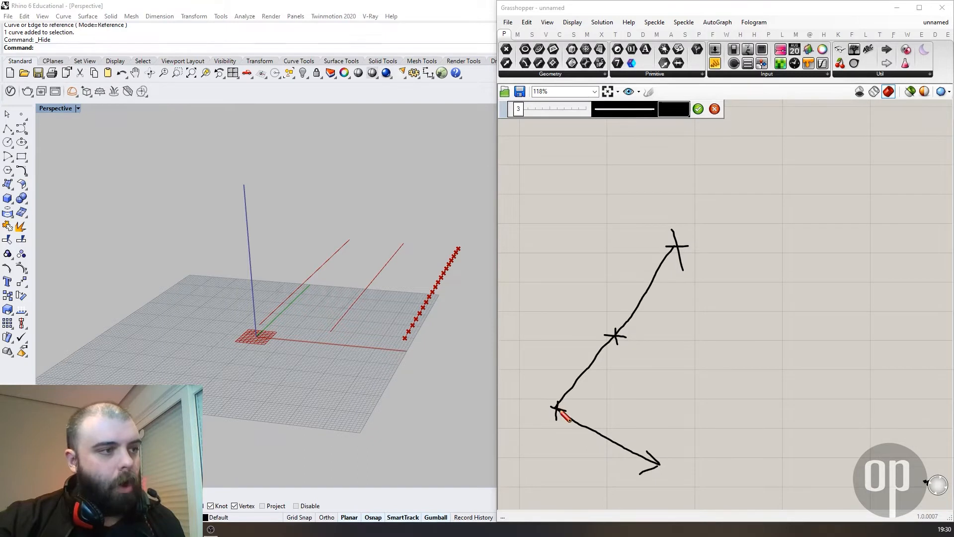
pyautogui.moveTo(557, 408)
pyautogui.mouseDown()
pyautogui.moveTo(557, 330)
pyautogui.moveTo(543, 313)
pyautogui.moveTo(581, 305)
pyautogui.mouseUp()
pyautogui.scroll(-2, 606, 308)
pyautogui.scroll(3, 574, 288)
pyautogui.moveTo(560, 288); pyautogui.dragTo(585, 298)
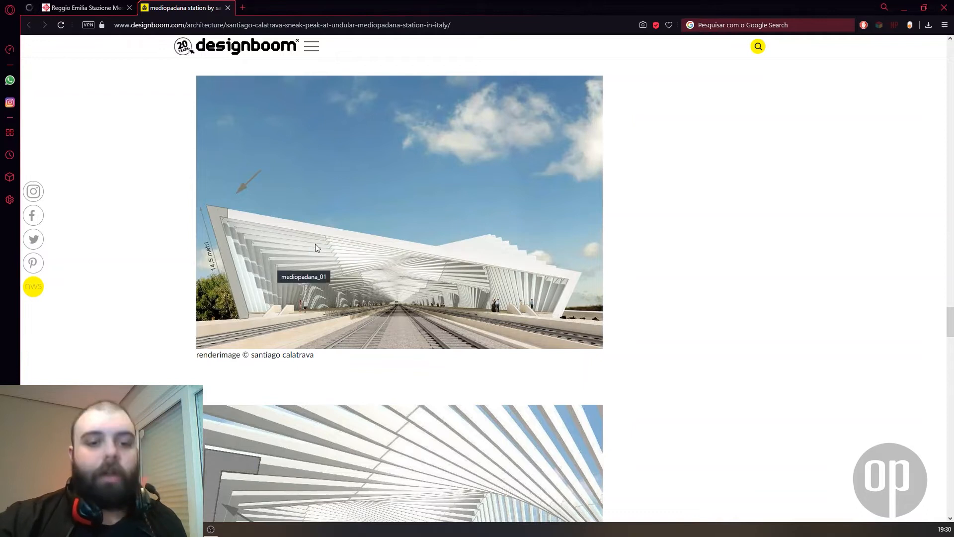
# Step: Check the station renders on designboom, and complete the canvas sketch with an X label and a diagonal arrow between the axes
pyautogui.scroll(-3, 383, 262)
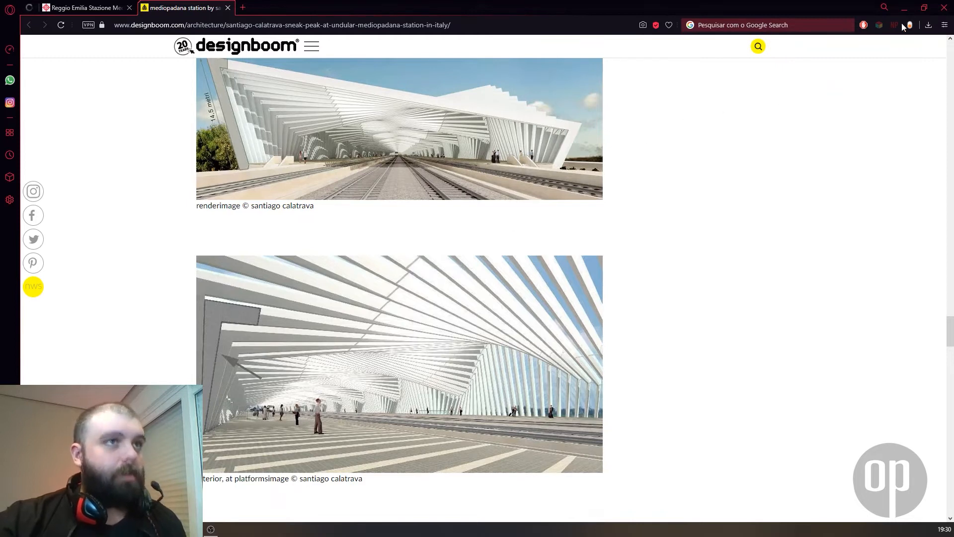
pyautogui.click(904, 7)
pyautogui.scroll(-3, 737, 167)
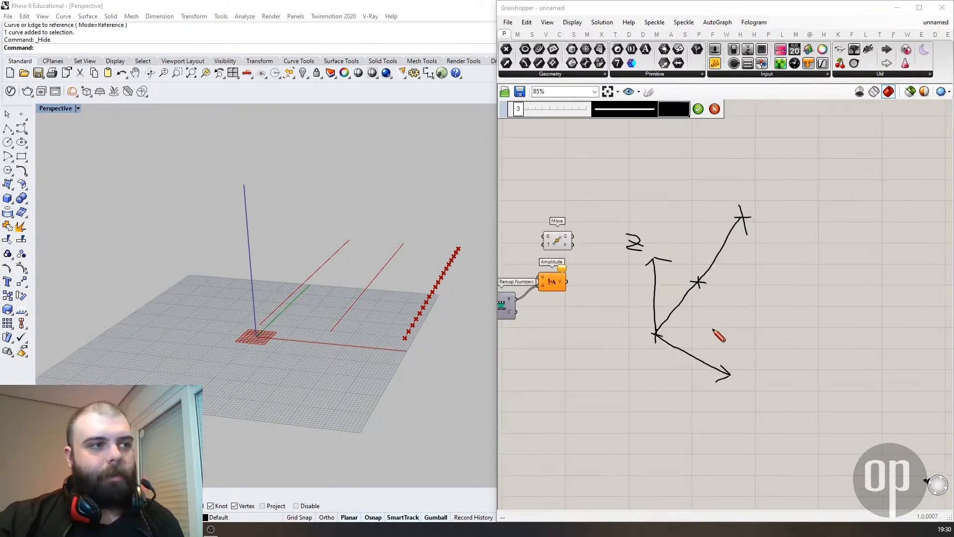
pyautogui.scroll(2, 714, 329)
pyautogui.moveTo(749, 404)
pyautogui.mouseDown()
pyautogui.moveTo(777, 396)
pyautogui.moveTo(775, 417)
pyautogui.mouseUp()
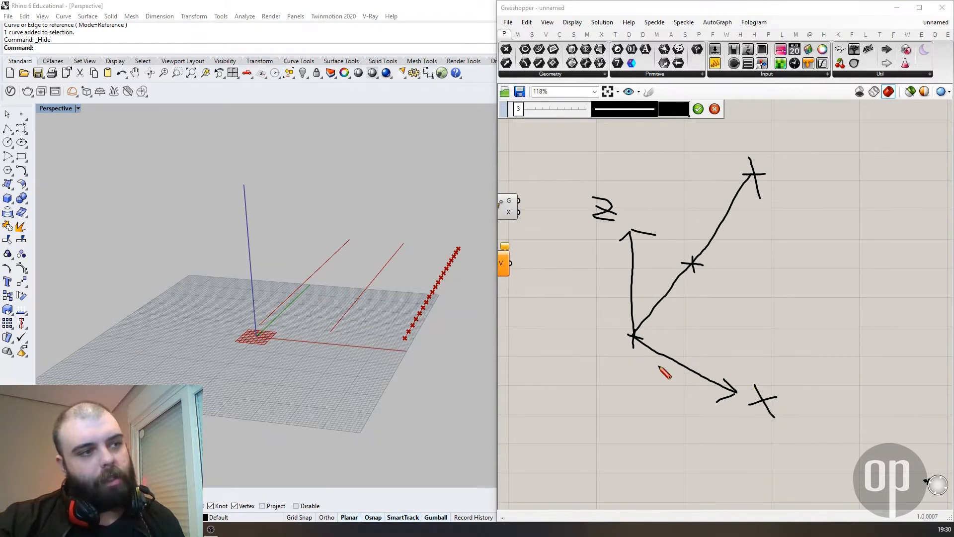
pyautogui.moveTo(635, 338)
pyautogui.mouseDown()
pyautogui.moveTo(708, 298)
pyautogui.moveTo(737, 260)
pyautogui.moveTo(740, 296)
pyautogui.mouseUp()
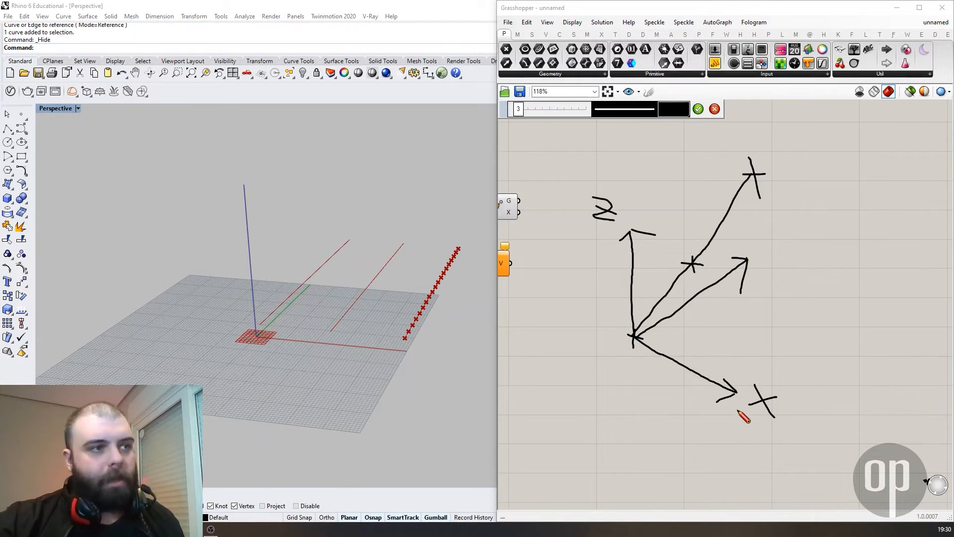
pyautogui.click(698, 109)
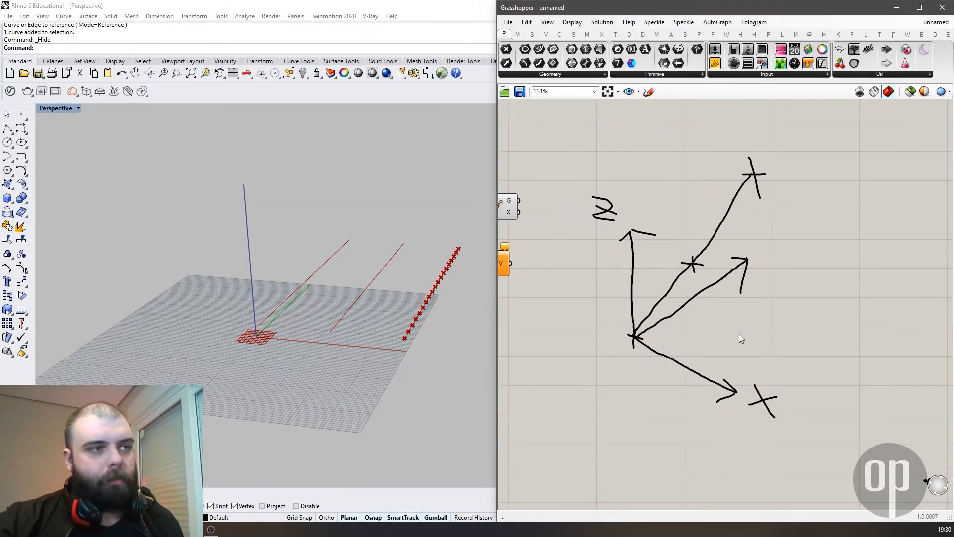
# Step: Go back along the definition to the Divide Length component and examine its outputs
pyautogui.scroll(-2, 785, 351)
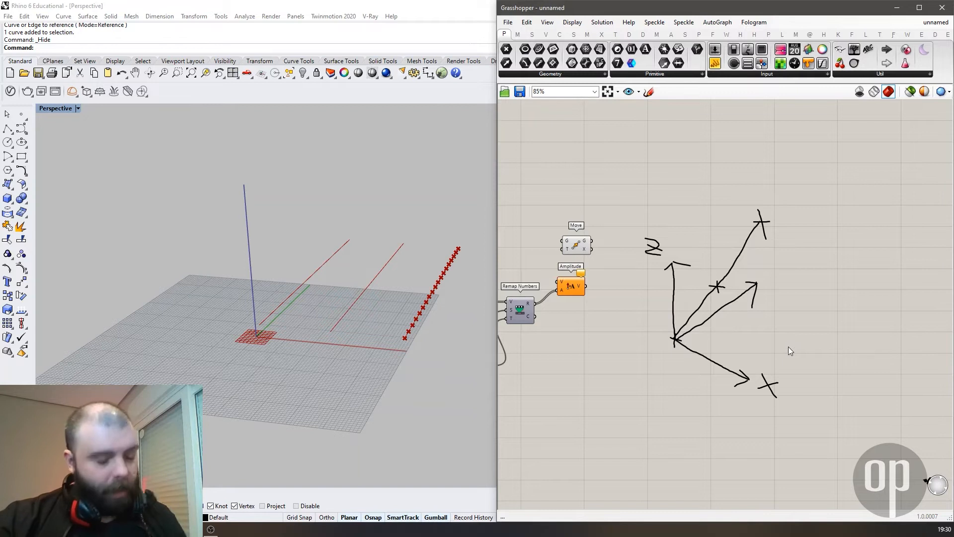
pyautogui.scroll(-2, 791, 338)
pyautogui.scroll(3, 726, 296)
pyautogui.scroll(-2, 727, 296)
pyautogui.scroll(3, 604, 318)
pyautogui.moveTo(614, 335); pyautogui.dragTo(560, 291)
pyautogui.scroll(-3, 730, 291)
pyautogui.scroll(4, 629, 319)
pyautogui.moveTo(711, 270); pyautogui.dragTo(632, 342)
pyautogui.click(664, 354)
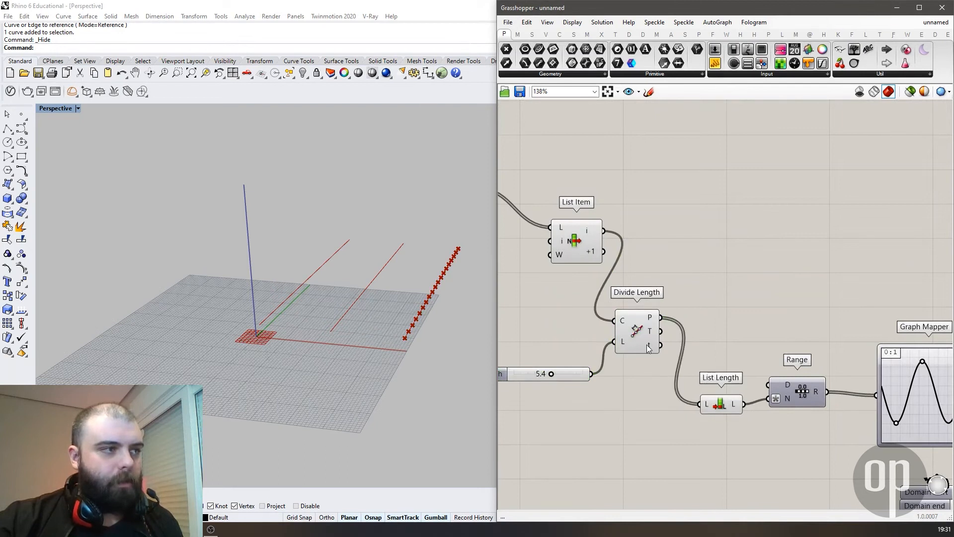
# Step: Add a panel and connect the Divide Length's t output to it to read the parameter values
pyautogui.moveTo(650, 347)
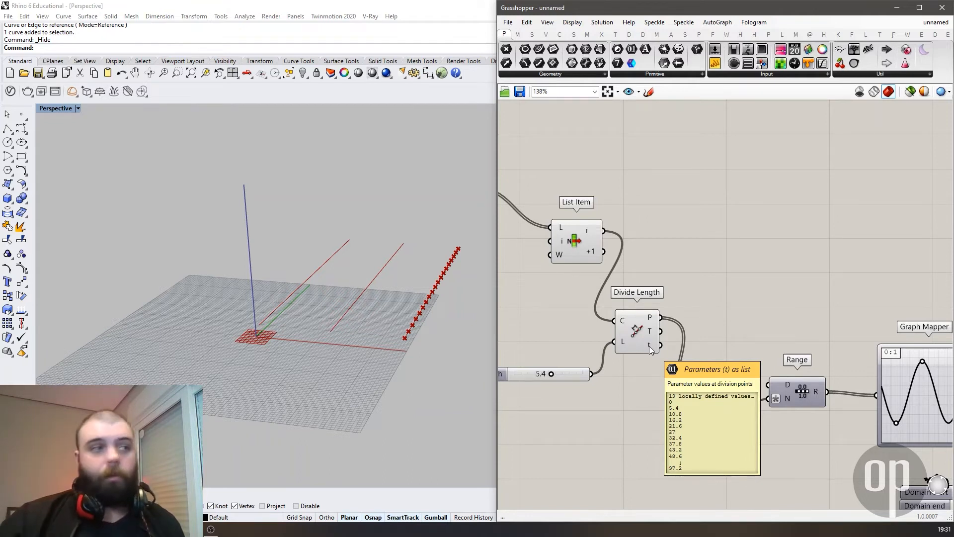
pyautogui.click(648, 334)
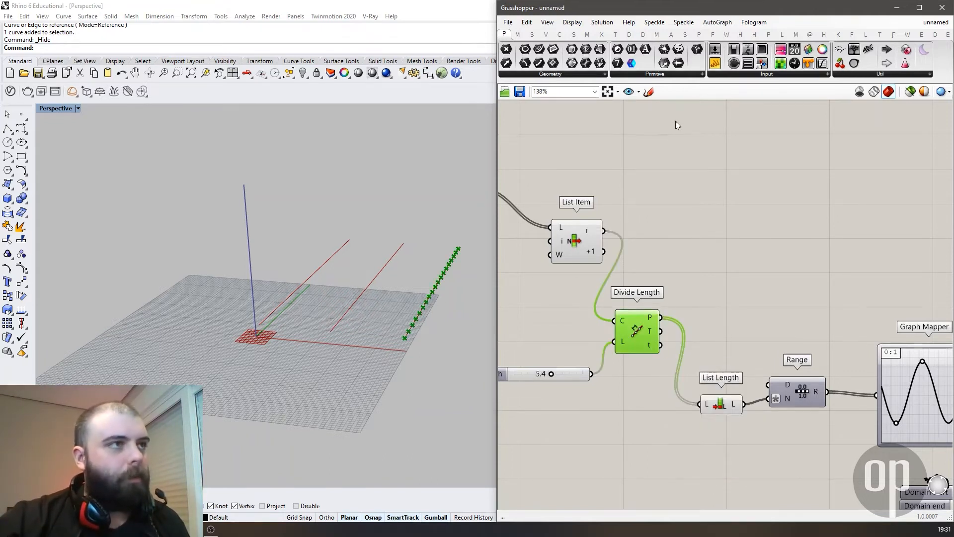
pyautogui.moveTo(717, 76); pyautogui.dragTo(762, 273)
pyautogui.moveTo(661, 343); pyautogui.dragTo(710, 270)
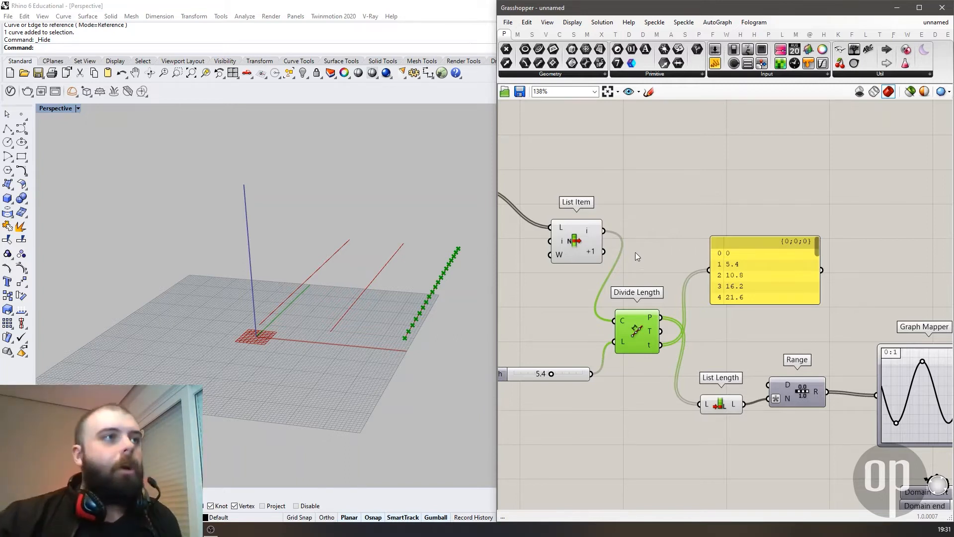
# Step: Add a frame outline around the slanted line's lowest and middle crosses in the canvas sketch
pyautogui.scroll(-5, 547, 148)
pyautogui.click(648, 92)
pyautogui.scroll(5, 859, 239)
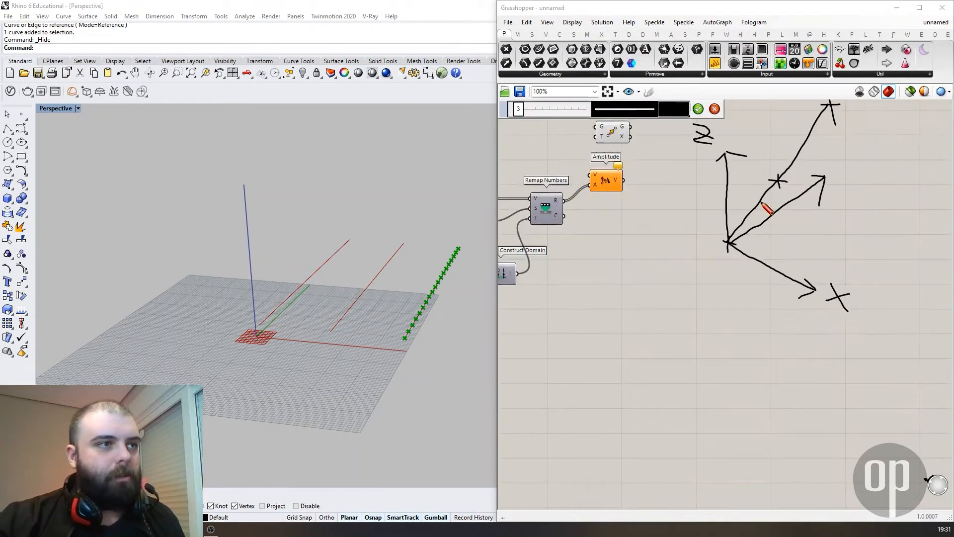
pyautogui.moveTo(665, 222)
pyautogui.mouseDown()
pyautogui.moveTo(757, 239)
pyautogui.moveTo(742, 316)
pyautogui.moveTo(660, 299)
pyautogui.moveTo(749, 327)
pyautogui.mouseUp()
pyautogui.scroll(-3, 711, 335)
pyautogui.scroll(3, 736, 220)
pyautogui.moveTo(715, 225); pyautogui.dragTo(714, 313)
pyautogui.moveTo(705, 295); pyautogui.dragTo(811, 331)
pyautogui.moveTo(718, 222)
pyautogui.mouseDown()
pyautogui.moveTo(791, 232)
pyautogui.moveTo(811, 331)
pyautogui.mouseUp()
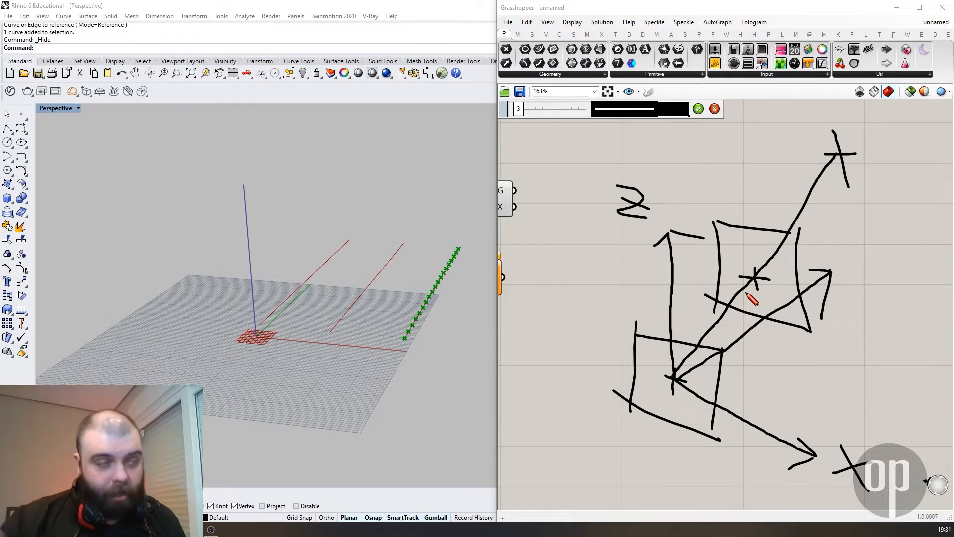
pyautogui.click(699, 109)
pyautogui.scroll(-6, 882, 358)
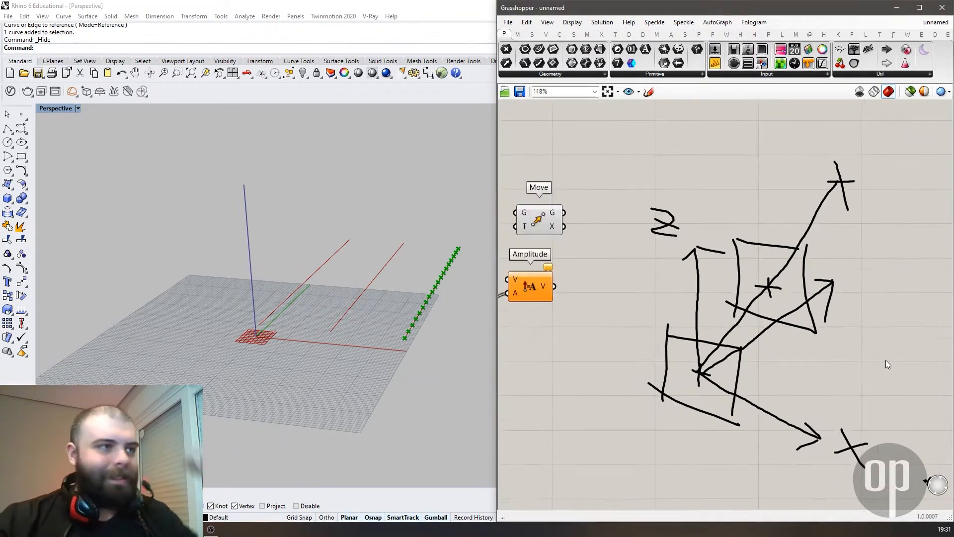
# Step: Delete the parameter values panel and add a Perp Frame component above the Divide Length
pyautogui.scroll(5, 560, 318)
pyautogui.click(703, 291)
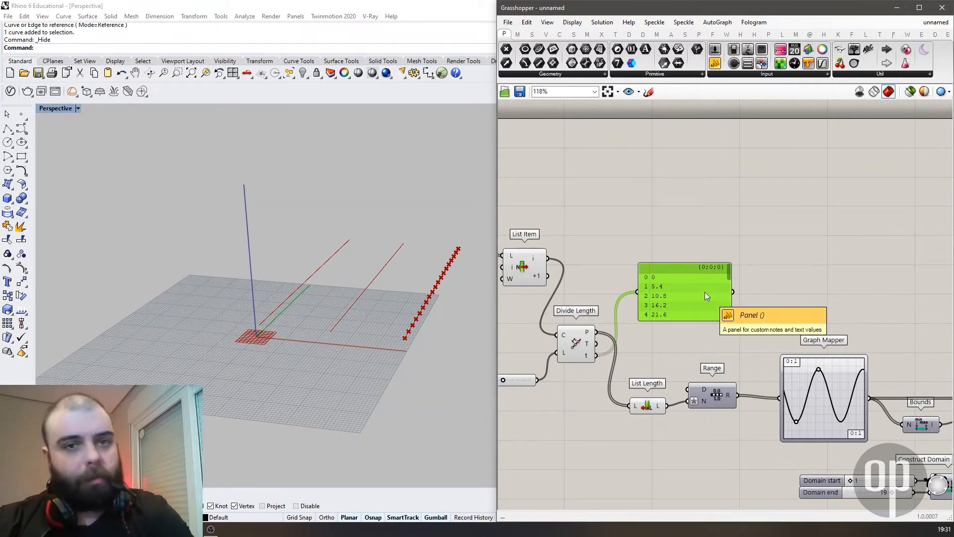
pyautogui.press('Delete')
pyautogui.doubleClick(679, 247)
pyautogui.write('perp frame')
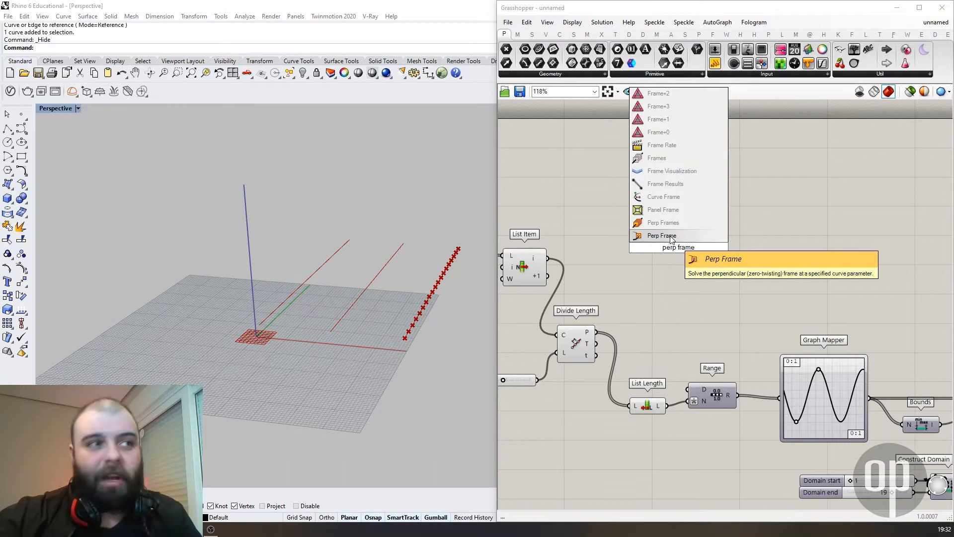
pyautogui.click(673, 236)
# Step: Connect the List Item's curve to Perp Frame's C input and the Divide Length's t output to its t input
pyautogui.scroll(-2, 744, 261)
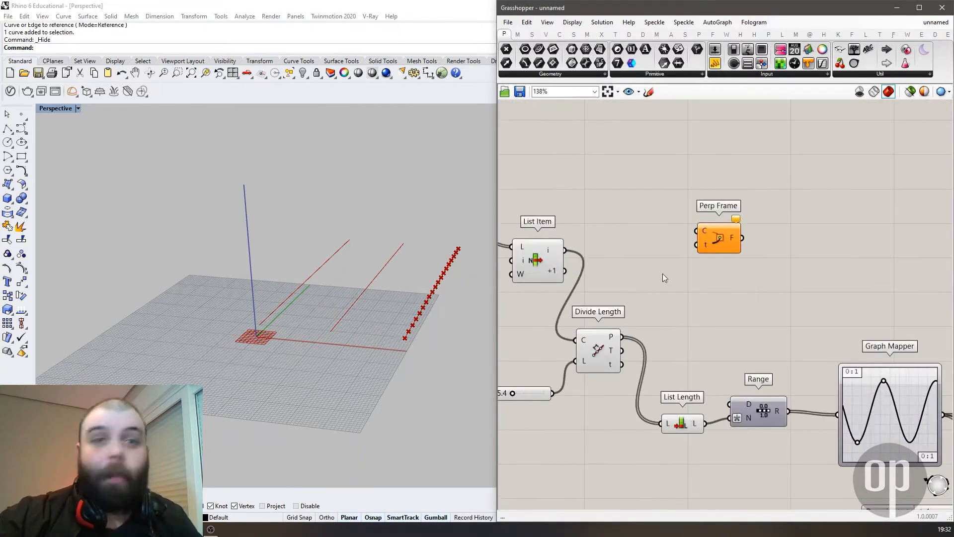
pyautogui.scroll(2, 698, 242)
pyautogui.click(590, 270)
pyautogui.moveTo(596, 260); pyautogui.dragTo(729, 241)
pyautogui.click(744, 322)
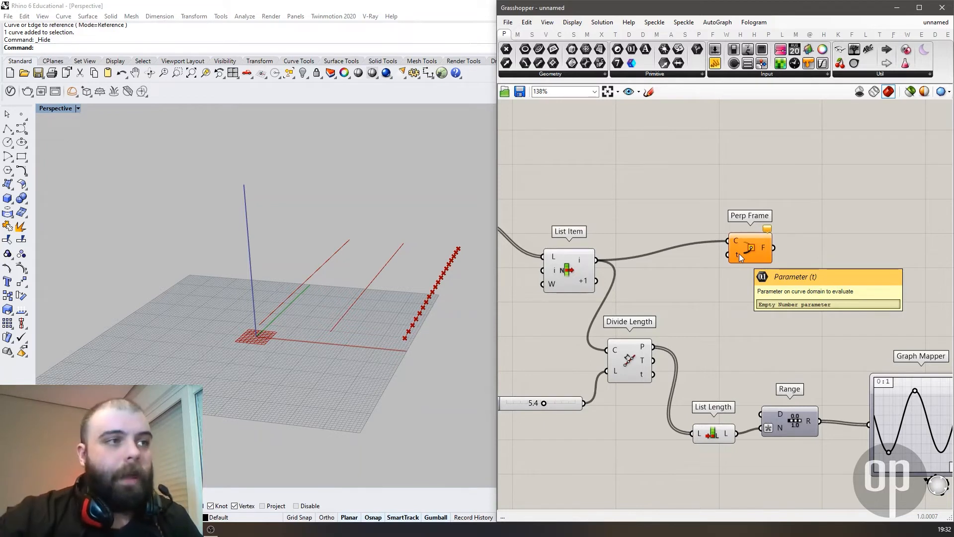
pyautogui.scroll(10, 404, 340)
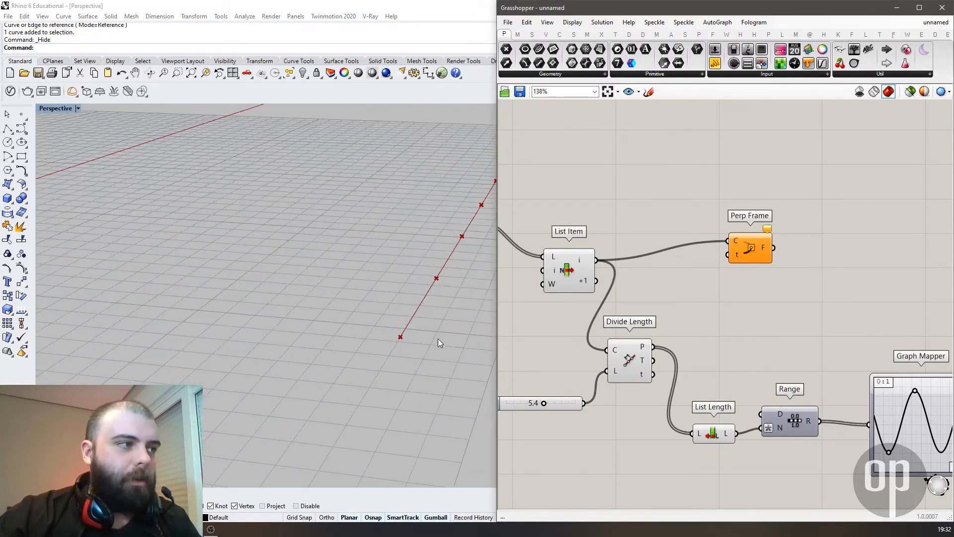
pyautogui.moveTo(655, 377); pyautogui.dragTo(728, 255)
pyautogui.scroll(-8, 343, 338)
pyautogui.moveTo(365, 332); pyautogui.dragTo(255, 311, button='right')
pyautogui.scroll(-8, 163, 303)
pyautogui.moveTo(164, 303); pyautogui.dragTo(214, 357, button='right')
pyautogui.scroll(8, 343, 338)
pyautogui.scroll(-5, 216, 357)
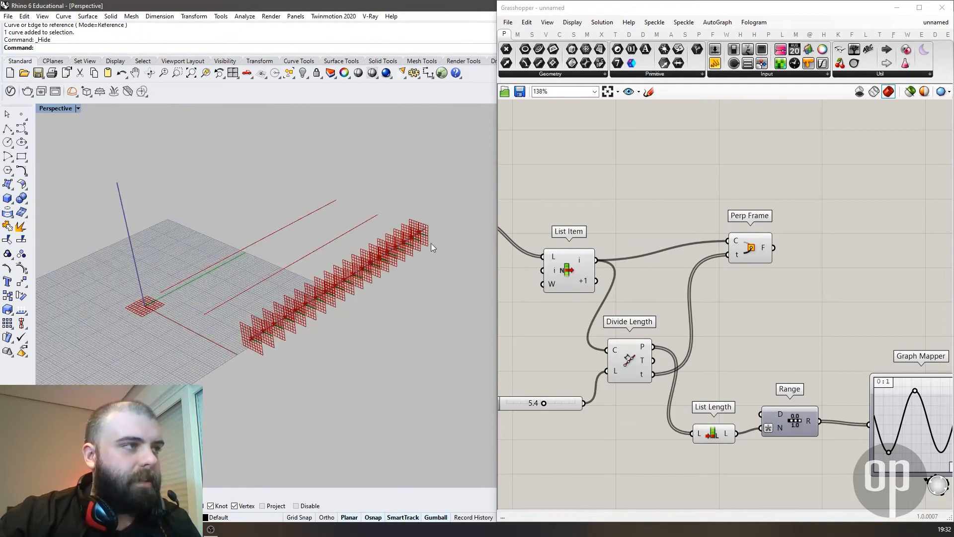
# Step: Set the preview plane size to 5
pyautogui.click(572, 22)
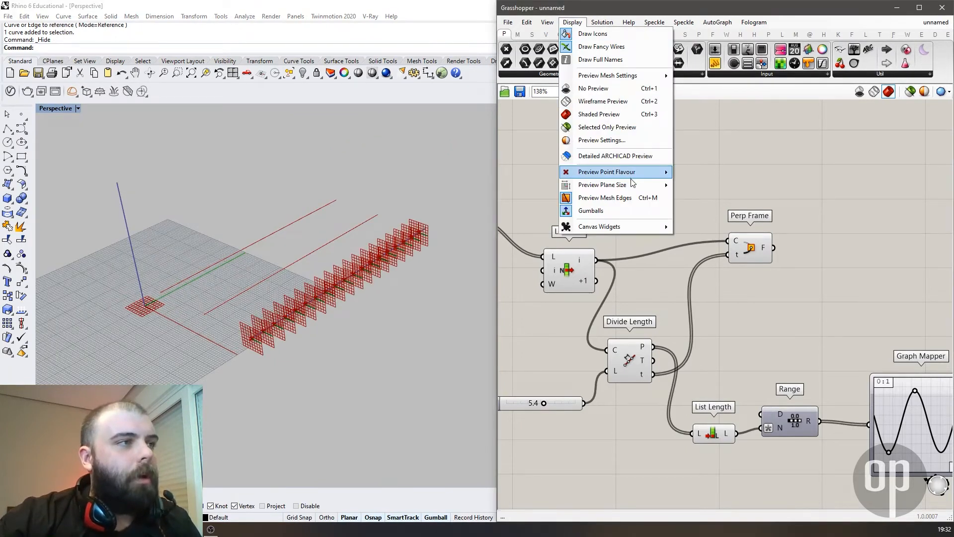
pyautogui.moveTo(636, 187)
pyautogui.press('BackSpace')
pyautogui.press('BackSpace')
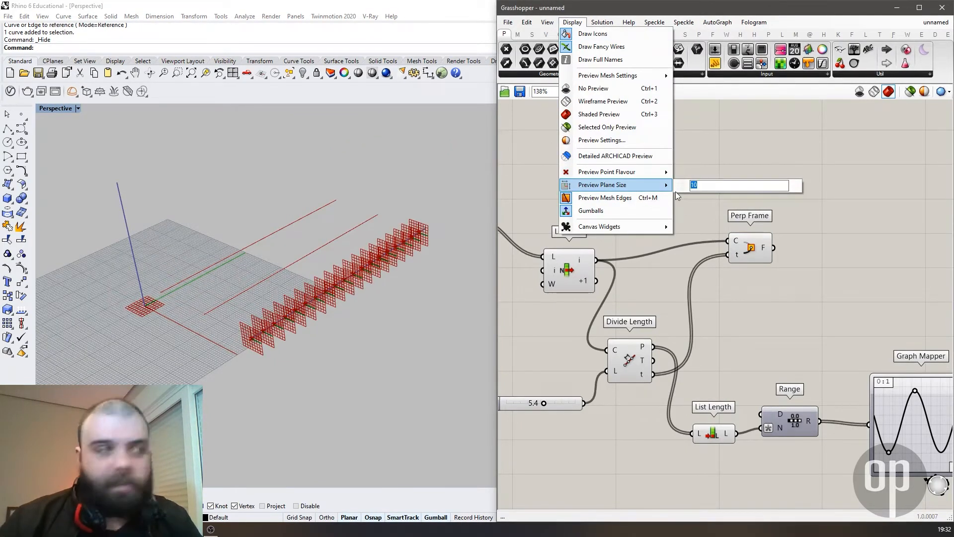
pyautogui.write('5')
pyautogui.press('Return')
# Step: Widen the Rhino viewport and examine the axes of the perpendicular frames along the divided curve
pyautogui.scroll(3, 209, 305)
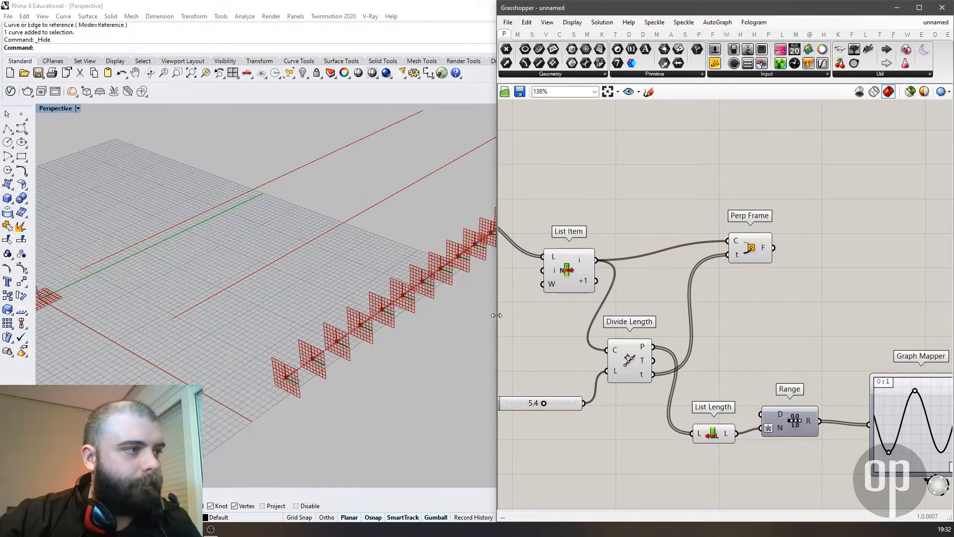
pyautogui.moveTo(496, 316); pyautogui.dragTo(622, 318)
pyautogui.moveTo(340, 362); pyautogui.dragTo(369, 363, button='right')
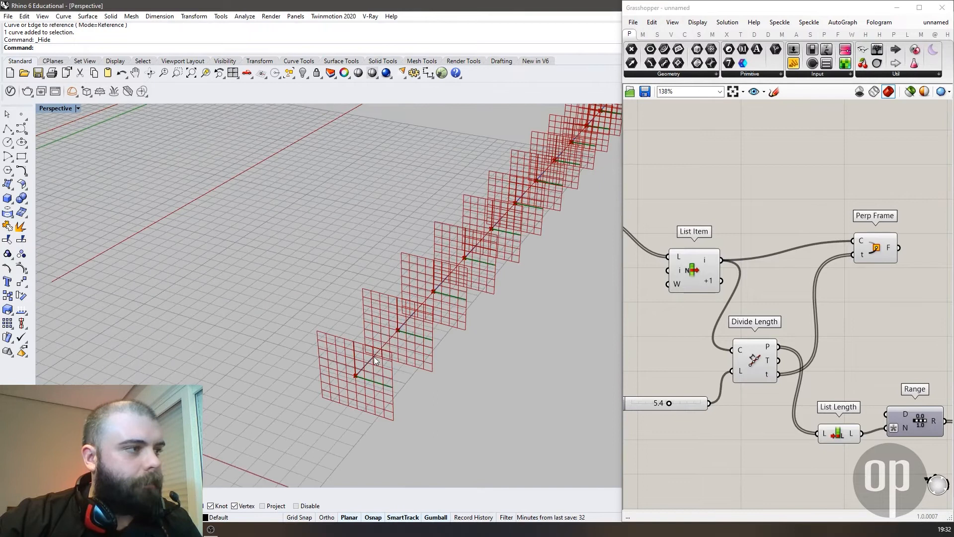
pyautogui.scroll(2, 373, 378)
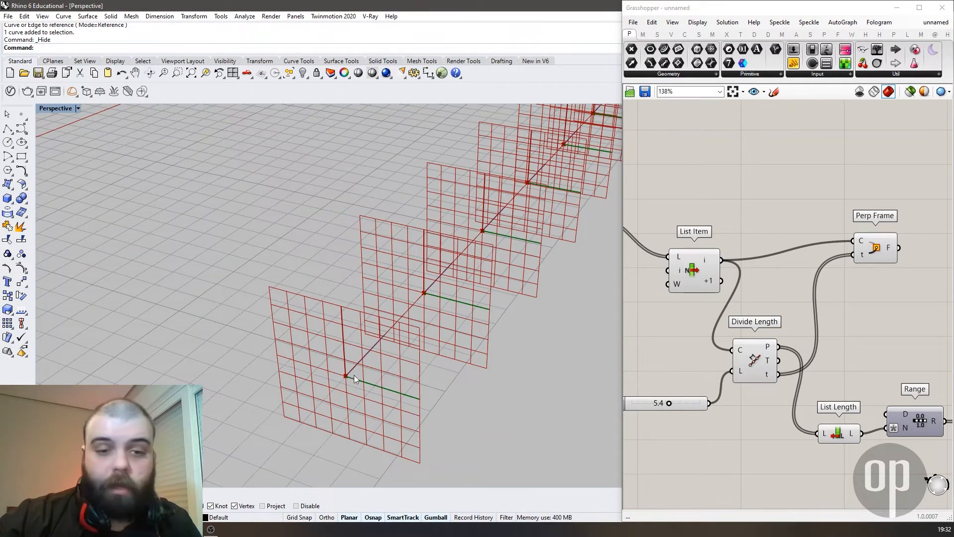
pyautogui.scroll(-3, 389, 369)
pyautogui.scroll(-4, 393, 372)
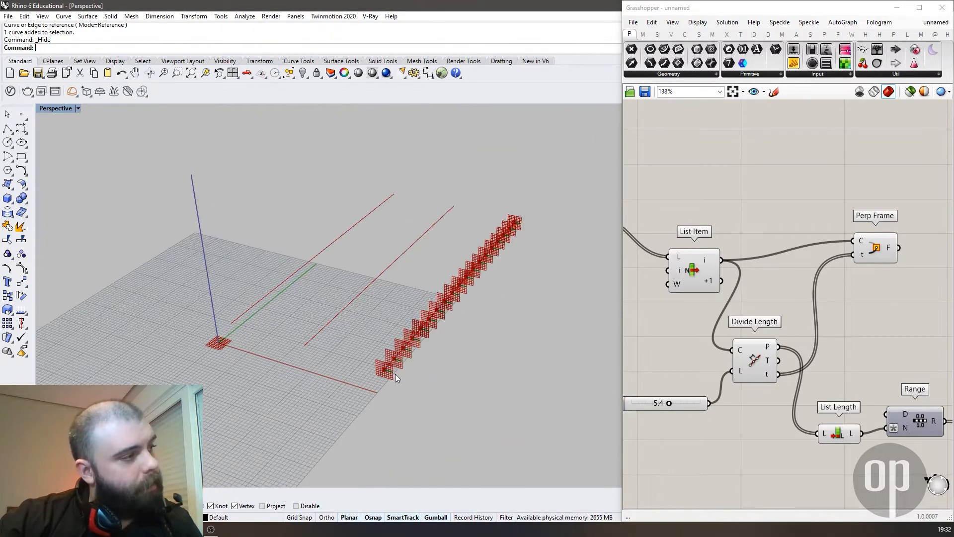
pyautogui.scroll(1, 395, 373)
pyautogui.scroll(3, 378, 376)
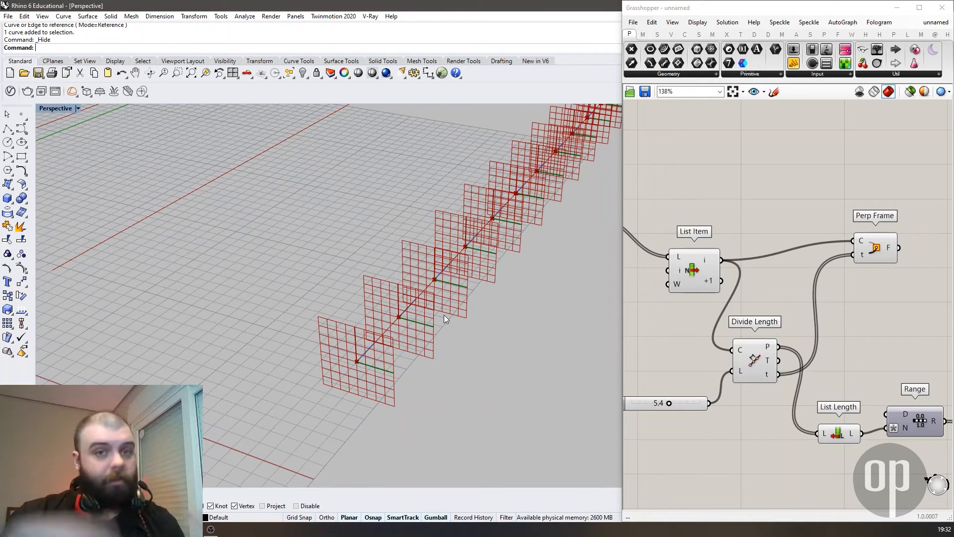
# Step: Add a Deconstruct Plane component beside the Perp Frame and align it with that component
pyautogui.scroll(-2, 657, 217)
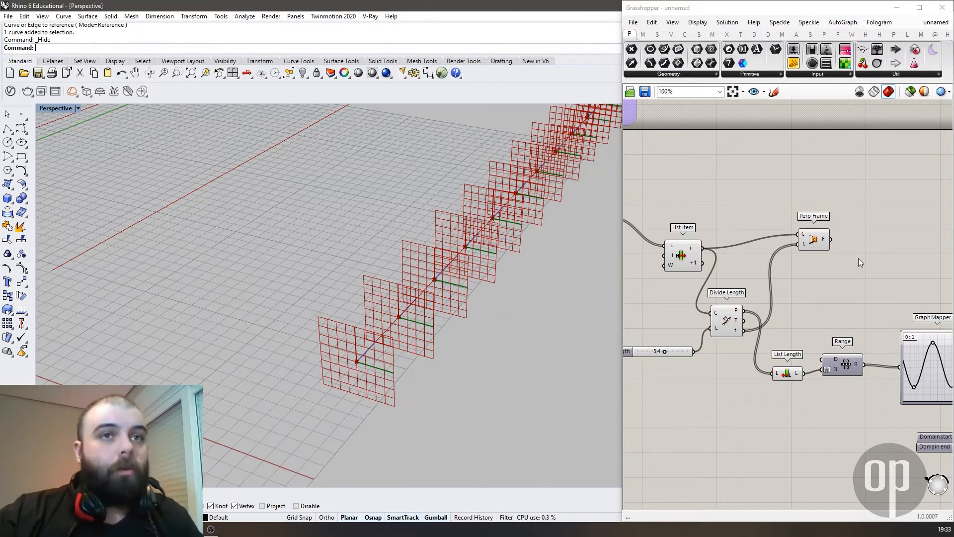
pyautogui.scroll(-2, 883, 251)
pyautogui.doubleClick(756, 245)
pyautogui.write('d')
pyautogui.write('econstruct plan')
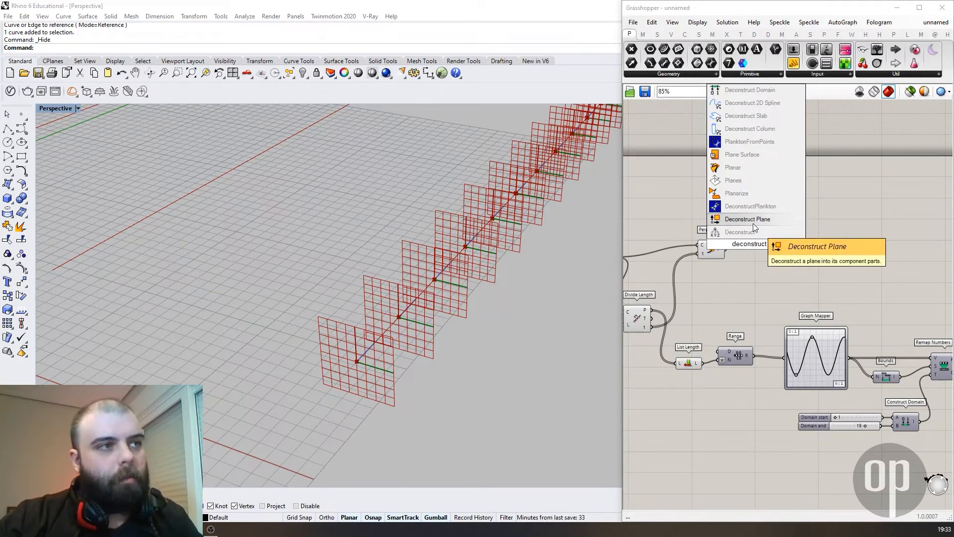
pyautogui.click(753, 223)
pyautogui.scroll(5, 754, 224)
pyautogui.moveTo(758, 257); pyautogui.dragTo(758, 270)
pyautogui.click(703, 204)
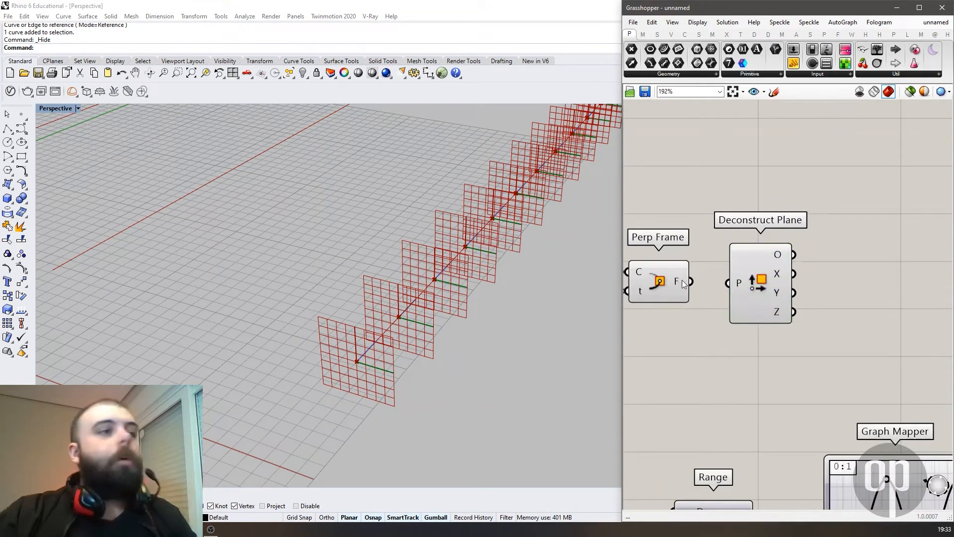
# Step: Feed the Perp Frame's frames into the Deconstruct Plane's P input and select the Deconstruct Plane component
pyautogui.moveTo(682, 279)
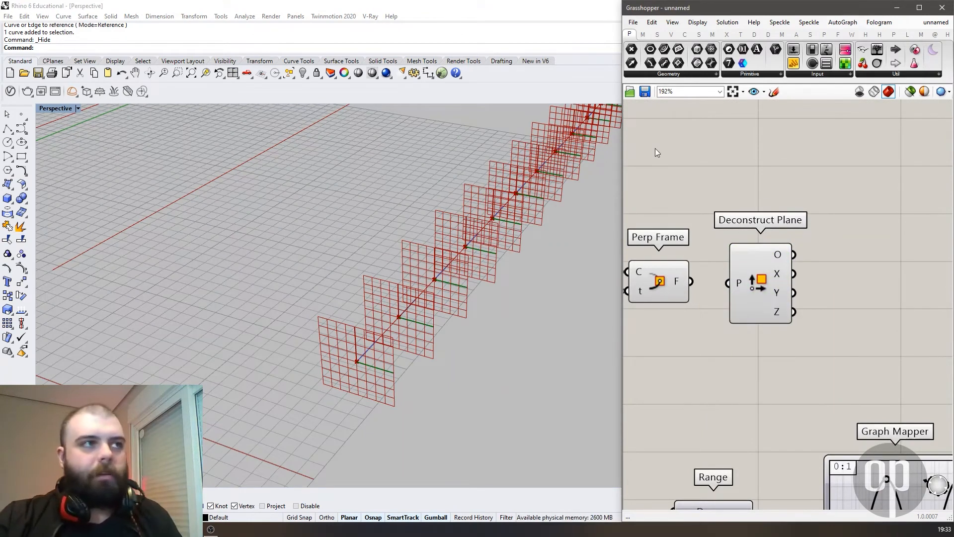
pyautogui.moveTo(740, 284)
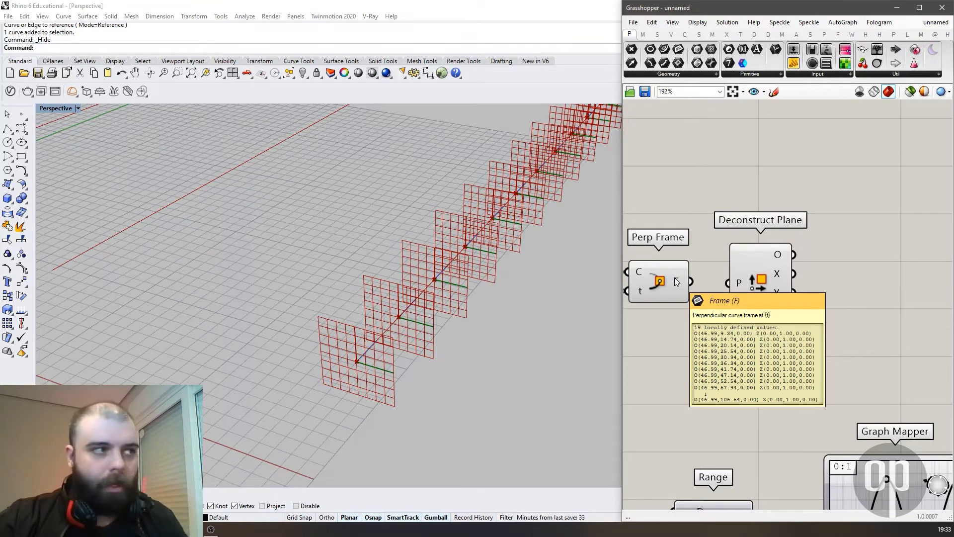
pyautogui.scroll(-2, 700, 303)
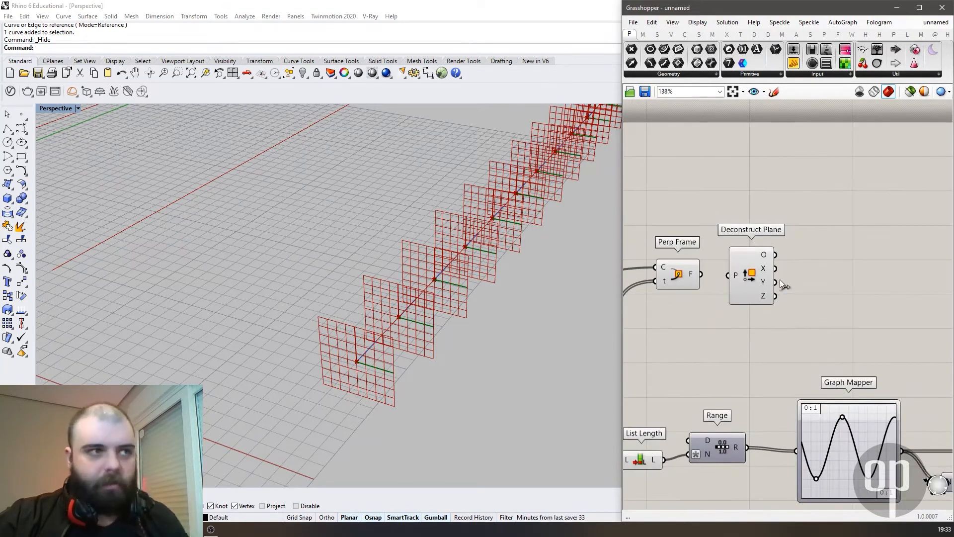
pyautogui.moveTo(744, 273); pyautogui.dragTo(760, 275)
pyautogui.moveTo(701, 274); pyautogui.dragTo(744, 276)
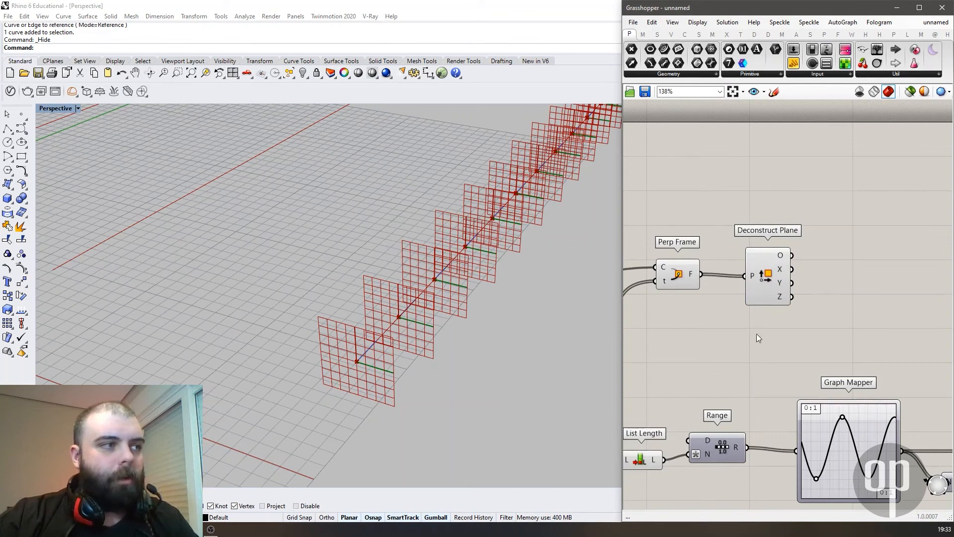
pyautogui.click(762, 290)
pyautogui.scroll(3, 768, 233)
pyautogui.scroll(1, 767, 232)
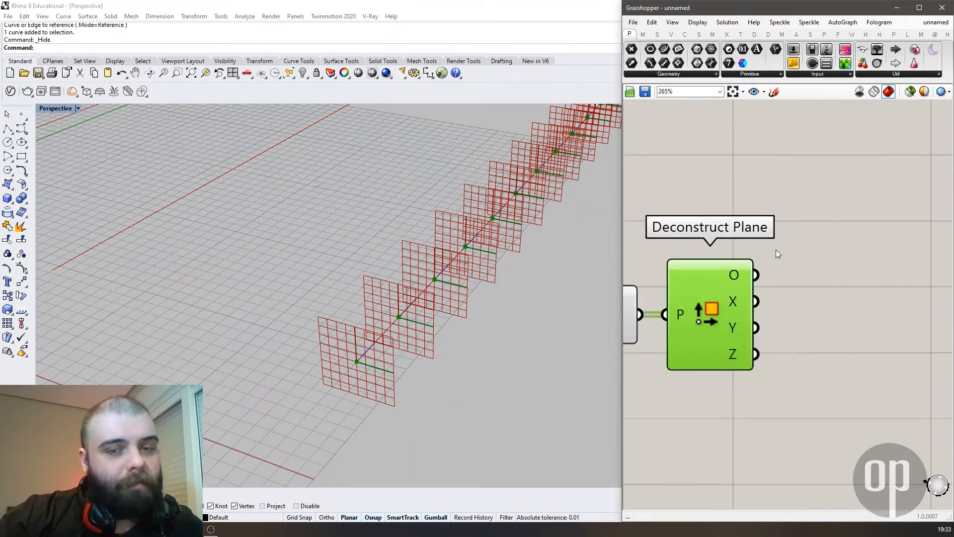
# Step: Review the Divide Length, Perp Frame and Deconstruct Plane components and the outputs Deconstruct Plane provides
pyautogui.scroll(-10, 823, 249)
pyautogui.scroll(5, 744, 293)
pyautogui.click(720, 324)
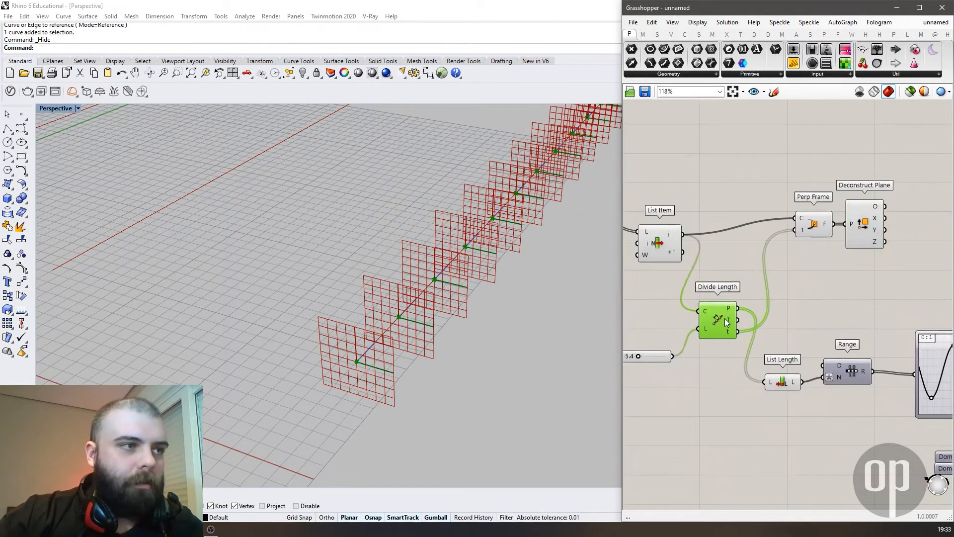
pyautogui.scroll(-5, 741, 303)
pyautogui.scroll(5, 858, 266)
pyautogui.click(752, 257)
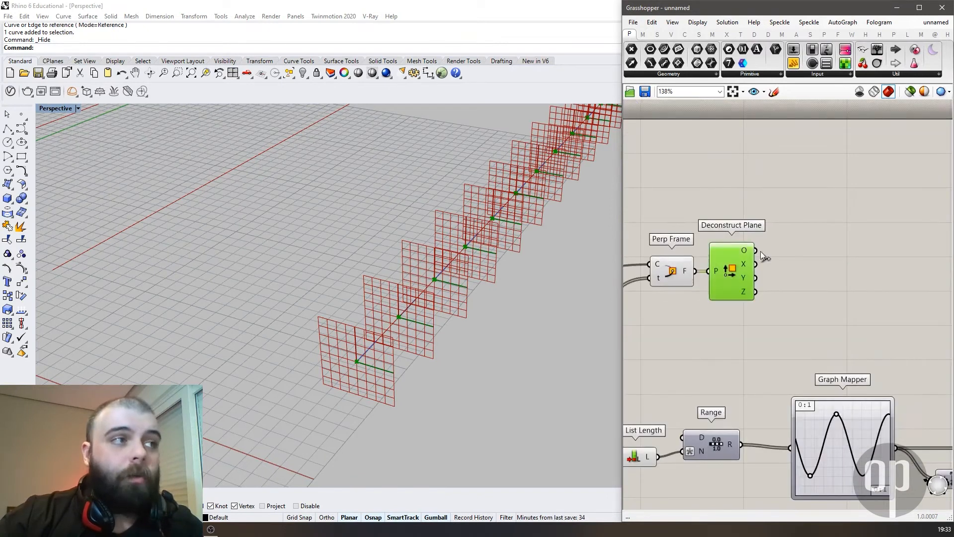
pyautogui.scroll(3, 726, 243)
pyautogui.scroll(-2, 704, 262)
pyautogui.scroll(3, 714, 268)
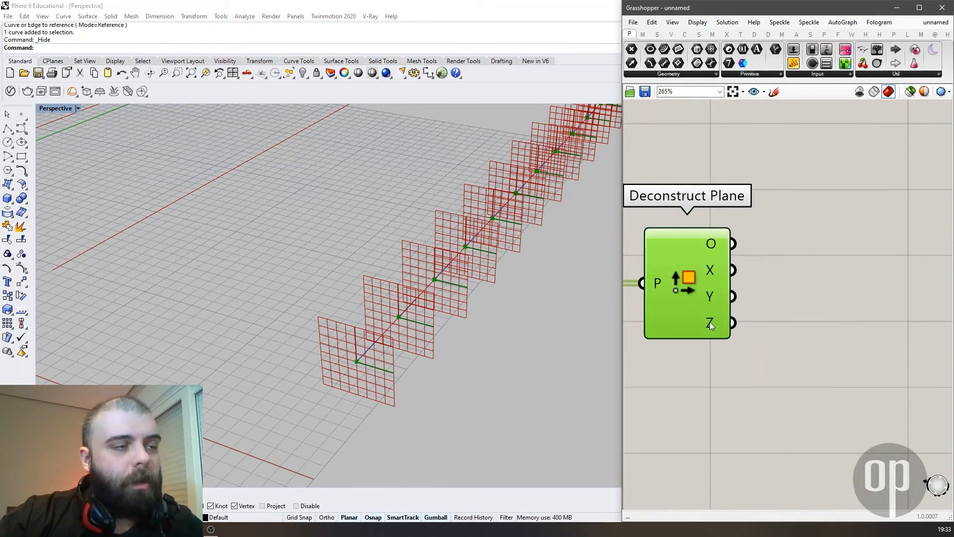
pyautogui.moveTo(710, 323)
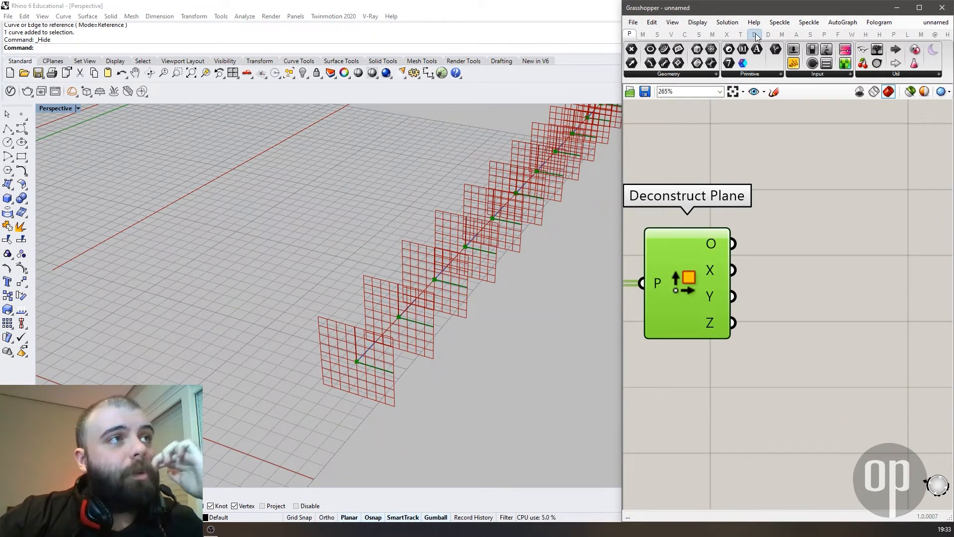
# Step: Place a Vector Display component on the canvas beside Deconstruct Plane
pyautogui.moveTo(756, 38)
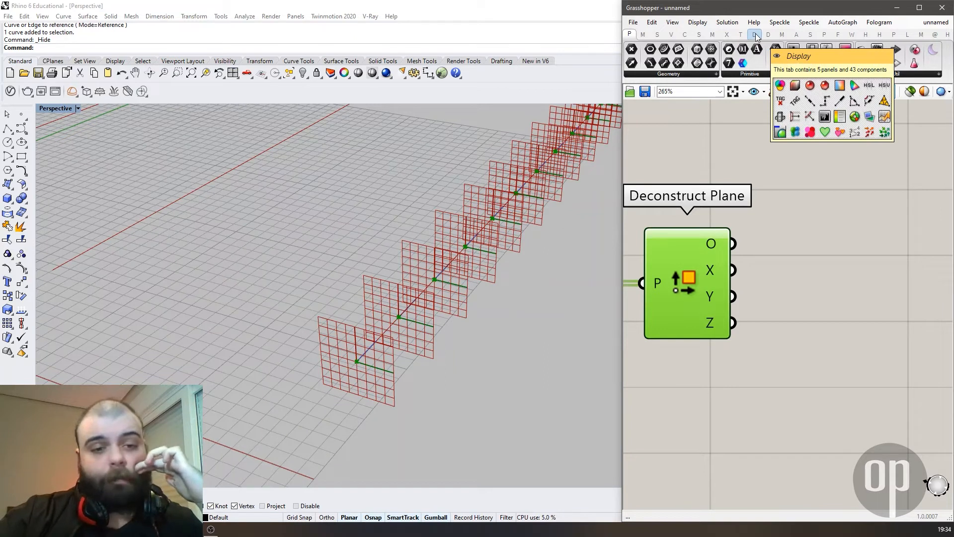
pyautogui.click(756, 36)
pyautogui.click(919, 74)
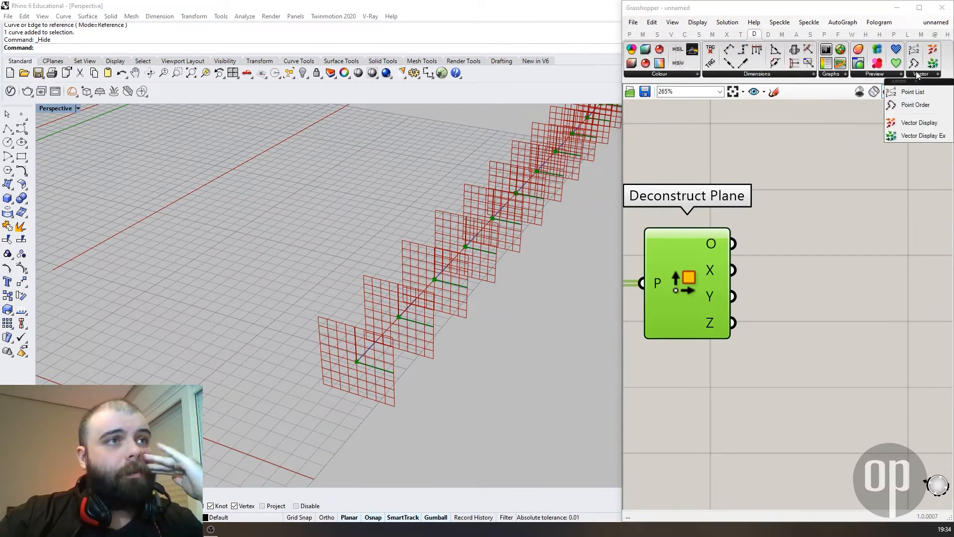
pyautogui.moveTo(923, 124); pyautogui.dragTo(839, 237)
pyautogui.click(837, 238)
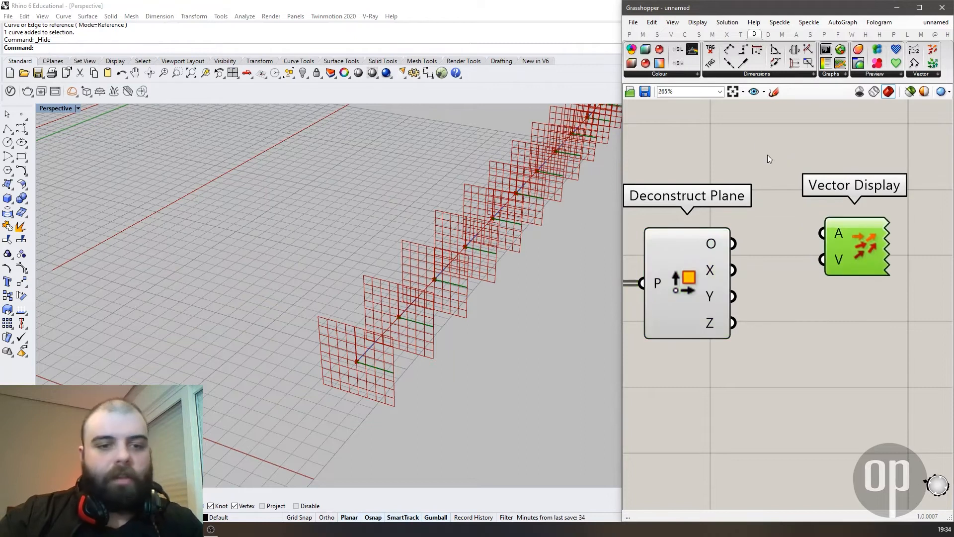
pyautogui.click(767, 205)
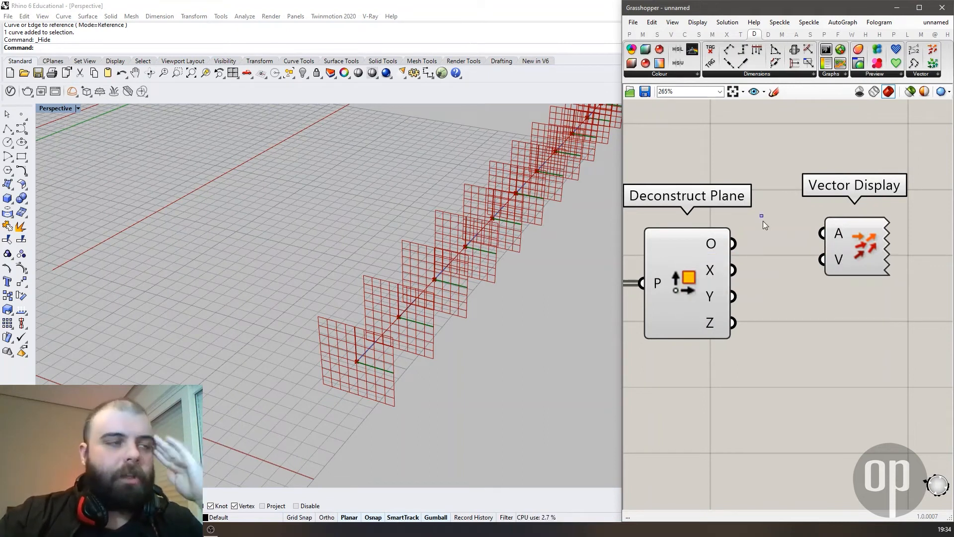
# Step: Connect Deconstruct Plane's O output to Vector Display's A input and its X output to the V input, and inspect the arrows
pyautogui.click(714, 255)
pyautogui.moveTo(733, 243); pyautogui.dragTo(887, 257)
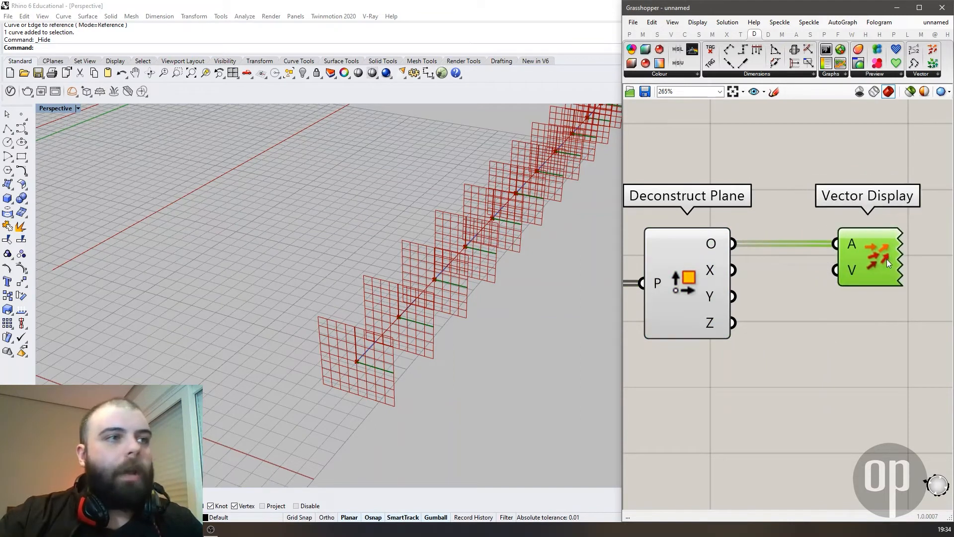
pyautogui.click(814, 160)
pyautogui.click(714, 277)
pyautogui.moveTo(734, 270); pyautogui.dragTo(840, 270)
pyautogui.click(870, 266)
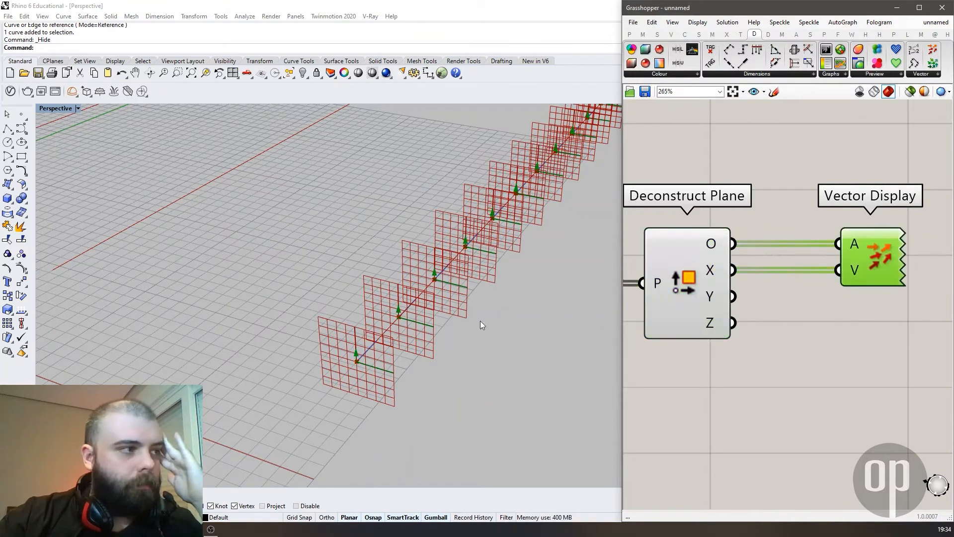
pyautogui.scroll(2, 378, 371)
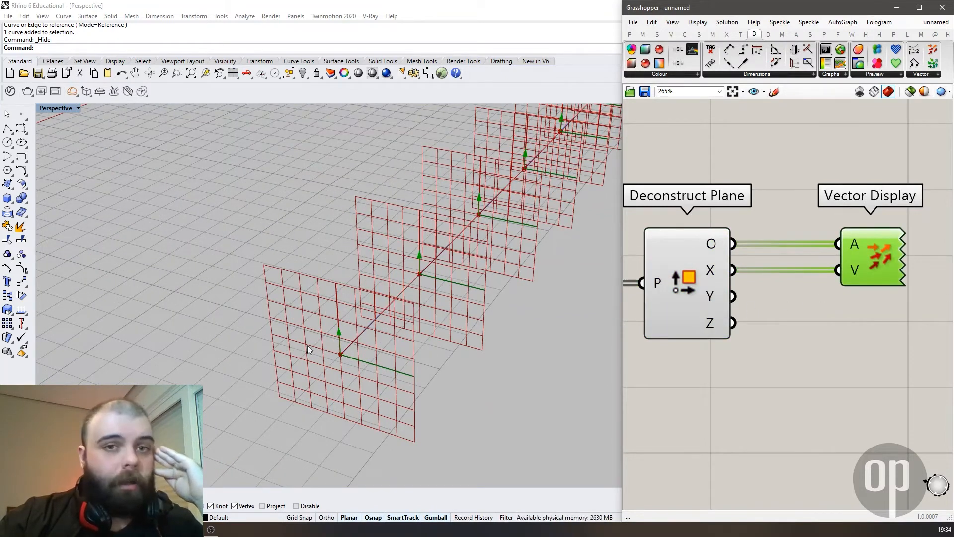
pyautogui.scroll(-5, 417, 313)
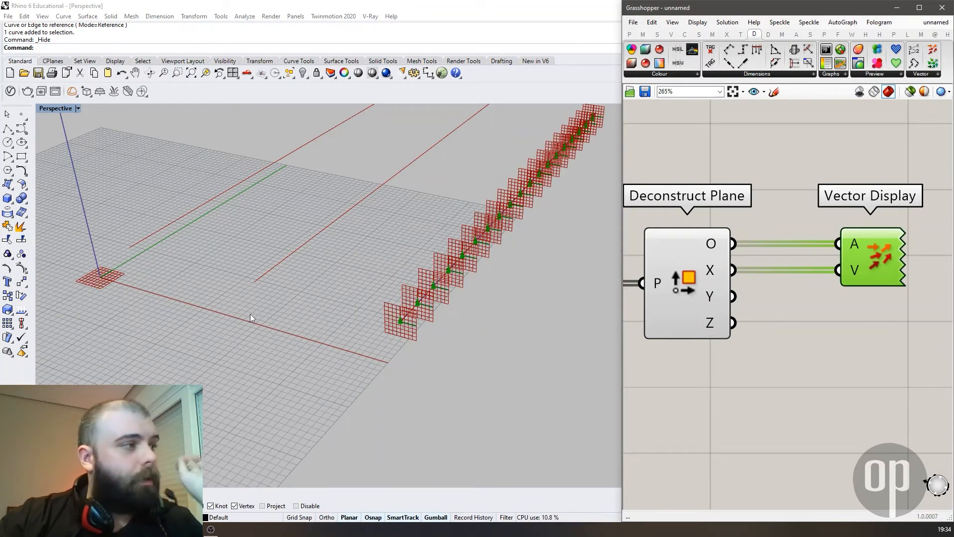
pyautogui.scroll(3, 387, 285)
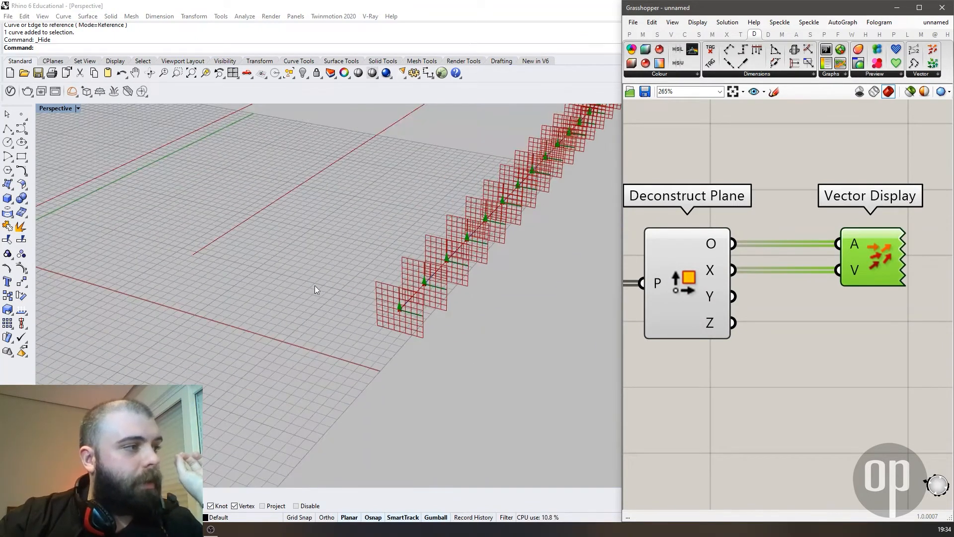
pyautogui.scroll(4, 403, 311)
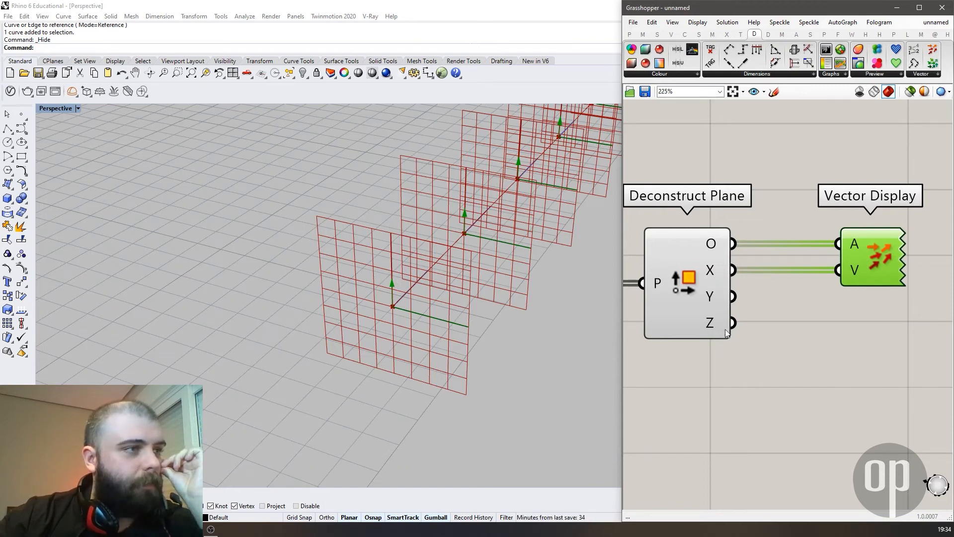
# Step: Turn off the viewport preview of the Perp Frame and Deconstruct Plane components
pyautogui.scroll(-3, 715, 316)
pyautogui.moveTo(721, 373); pyautogui.dragTo(666, 219)
pyautogui.middleClick(672, 215)
pyautogui.click(702, 180)
pyautogui.click(774, 259)
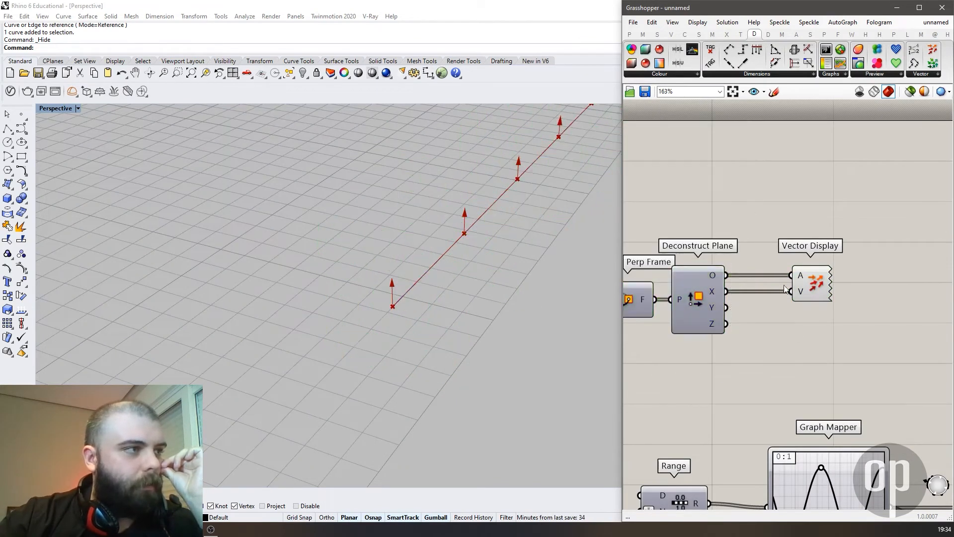
# Step: Feed Vector Display's V input from Deconstruct Plane's Y output, its Z output, and its X output again to compare directions
pyautogui.click(809, 293)
pyautogui.moveTo(726, 308); pyautogui.dragTo(791, 292)
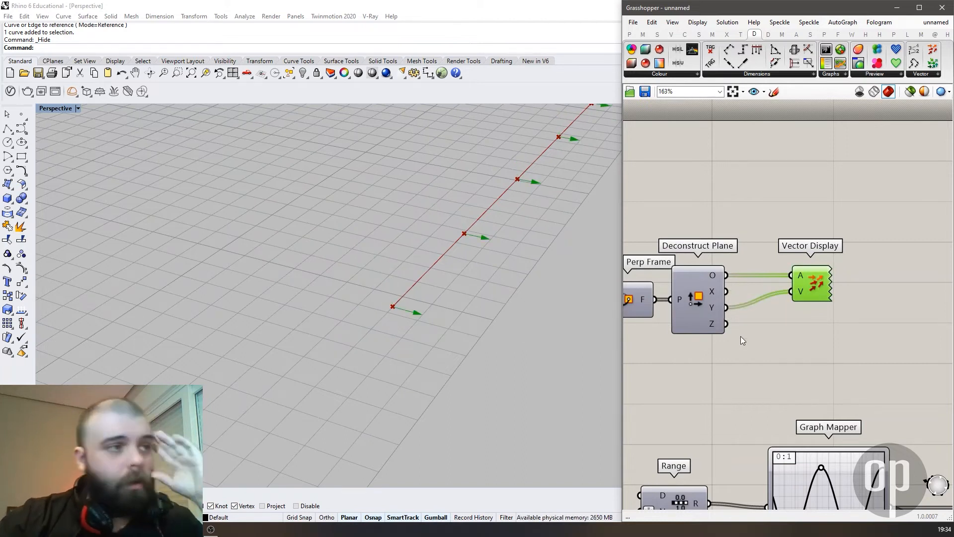
pyautogui.keyDown('shift'); pyautogui.moveTo(727, 323); pyautogui.dragTo(791, 293); pyautogui.keyUp('shift')
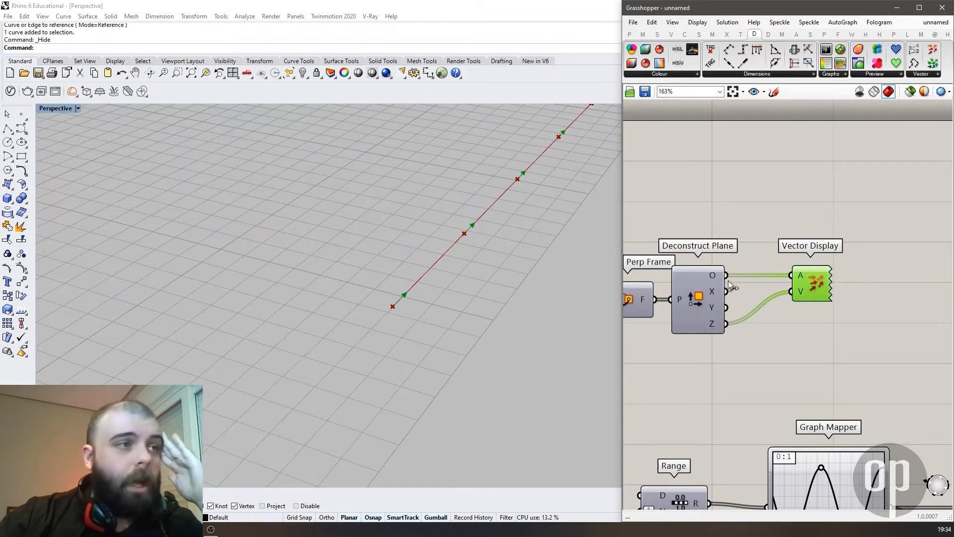
pyautogui.moveTo(727, 292); pyautogui.dragTo(798, 296)
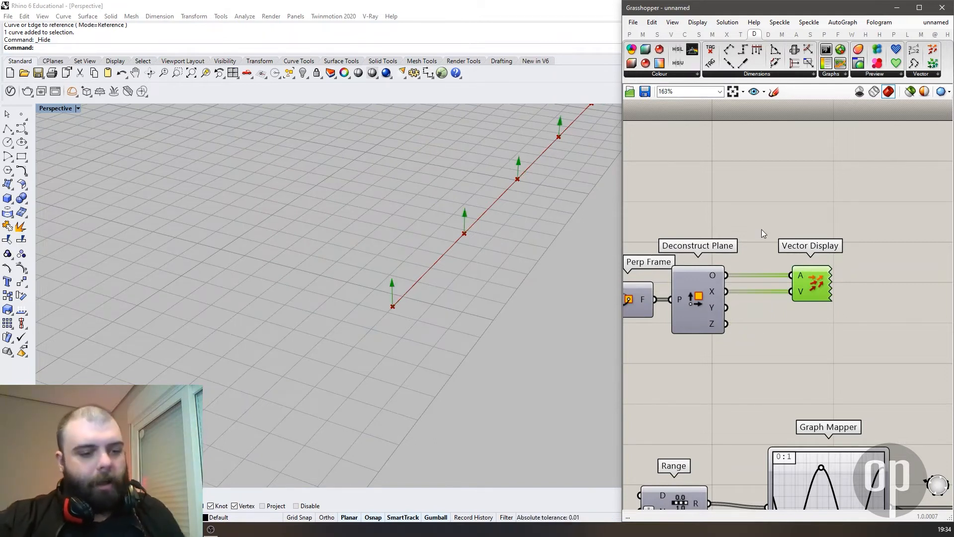
# Step: Duplicate Vector Display and connect Deconstruct Plane's Y output alone to the copy's V input, keeping X on the original
pyautogui.keyDown('shift'); pyautogui.moveTo(730, 306); pyautogui.dragTo(825, 312); pyautogui.keyUp('shift')
pyautogui.click(776, 241)
pyautogui.click(768, 325)
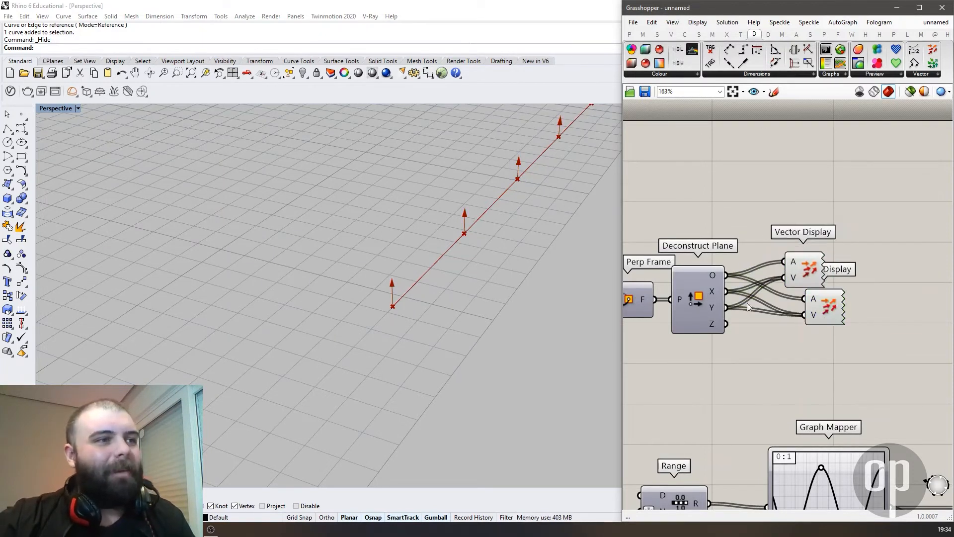
pyautogui.moveTo(726, 307); pyautogui.dragTo(809, 327)
pyautogui.moveTo(595, 300); pyautogui.dragTo(498, 333, button='right')
pyautogui.scroll(5, 460, 268)
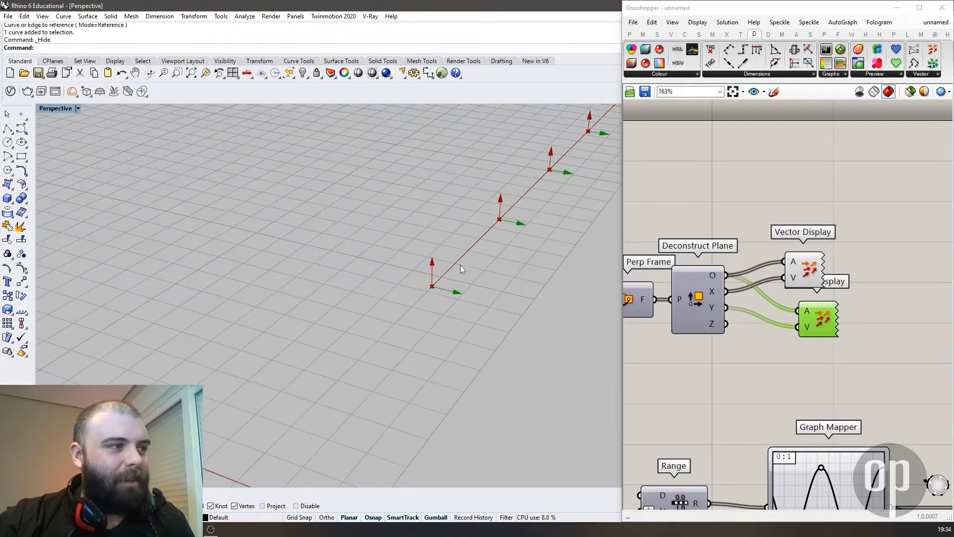
# Step: Delete both Vector Display components
pyautogui.moveTo(870, 388); pyautogui.dragTo(785, 246)
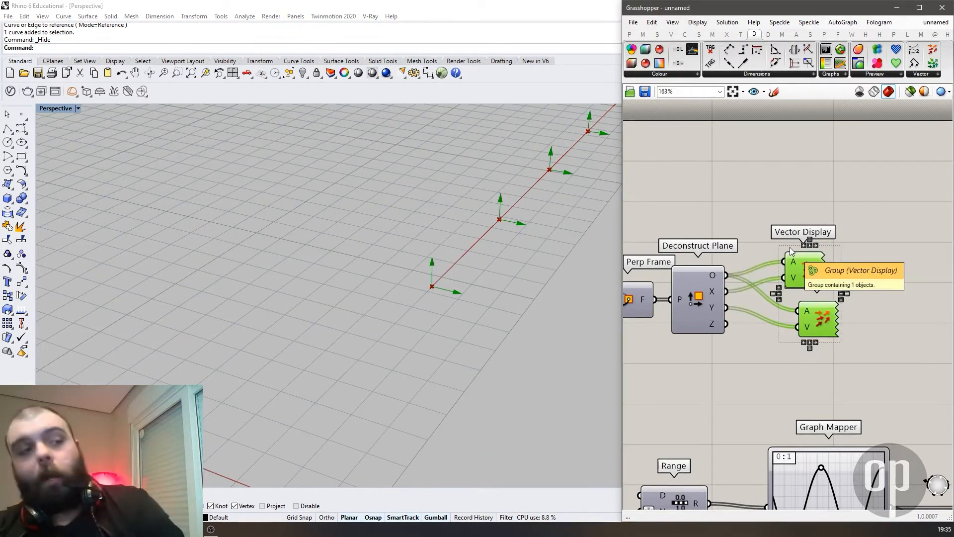
pyautogui.press('Delete')
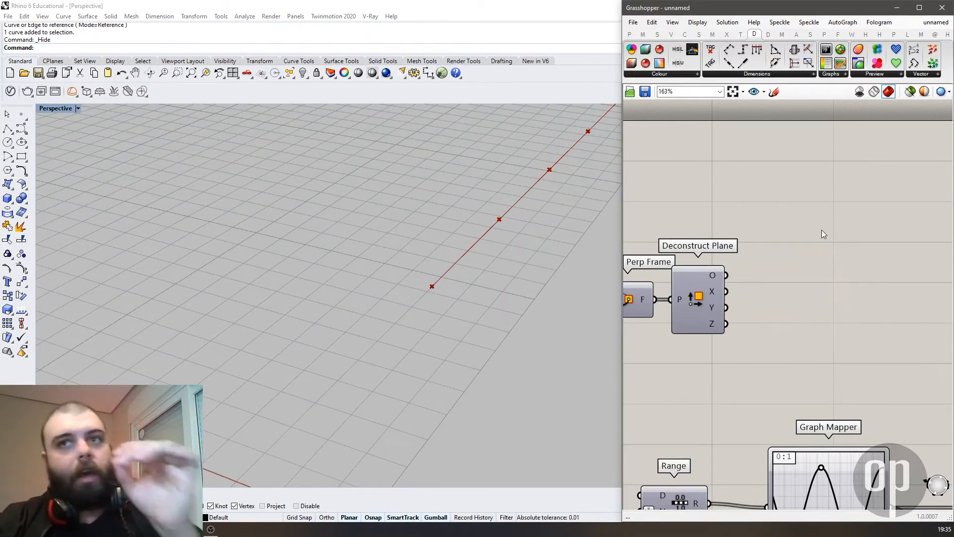
# Step: Add an Average component beside Deconstruct Plane
pyautogui.doubleClick(813, 258)
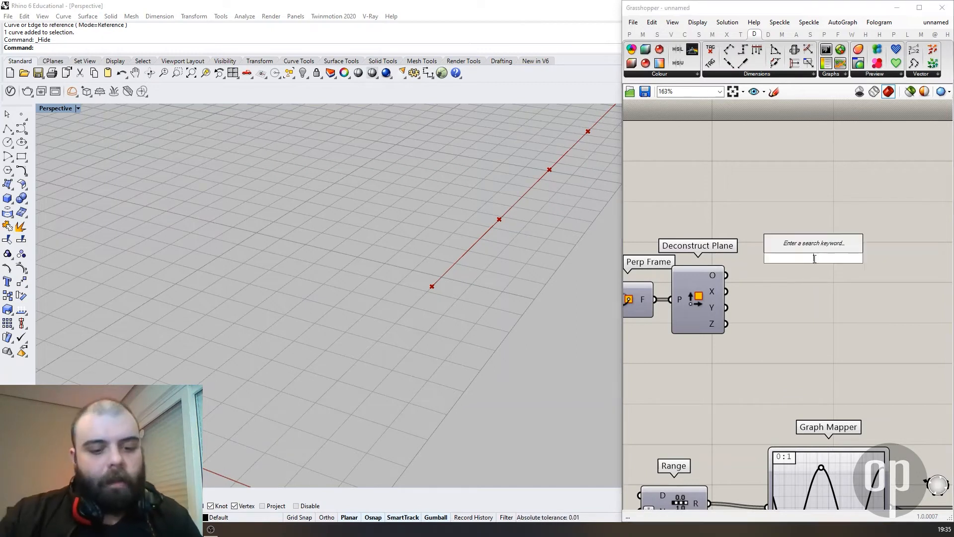
pyautogui.write('average')
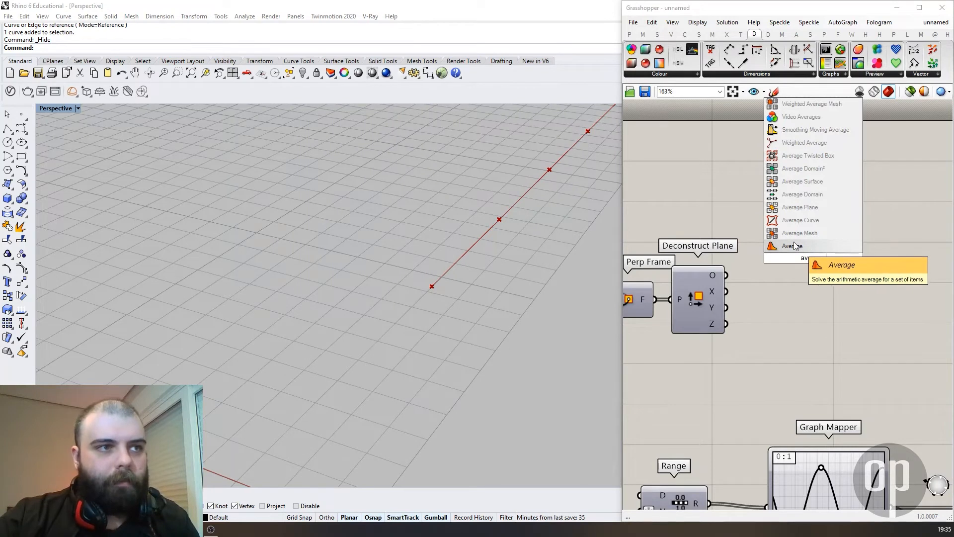
pyautogui.click(795, 245)
pyautogui.moveTo(793, 261); pyautogui.dragTo(802, 272)
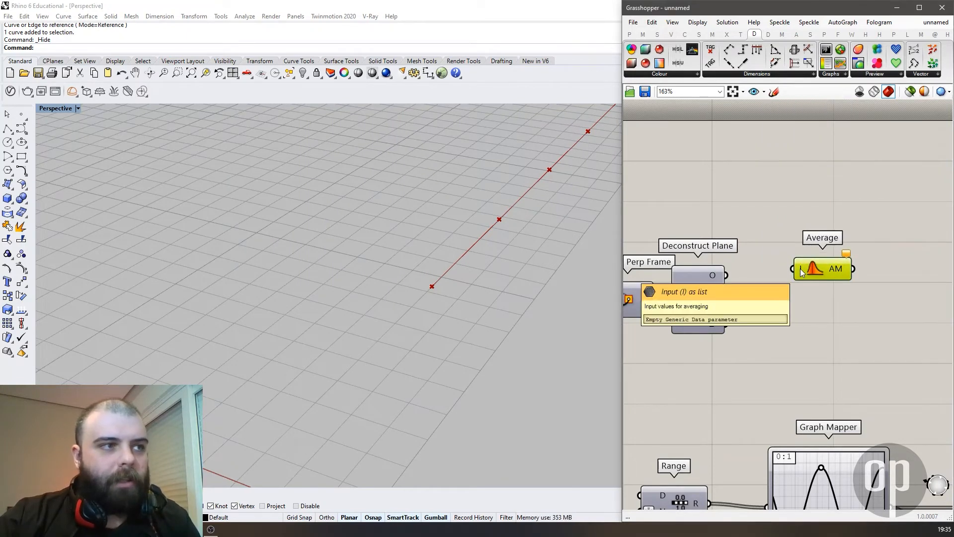
# Step: Connect both the X and Y outputs of Deconstruct Plane to the I input of Average
pyautogui.click(732, 282)
pyautogui.moveTo(725, 292); pyautogui.dragTo(787, 264)
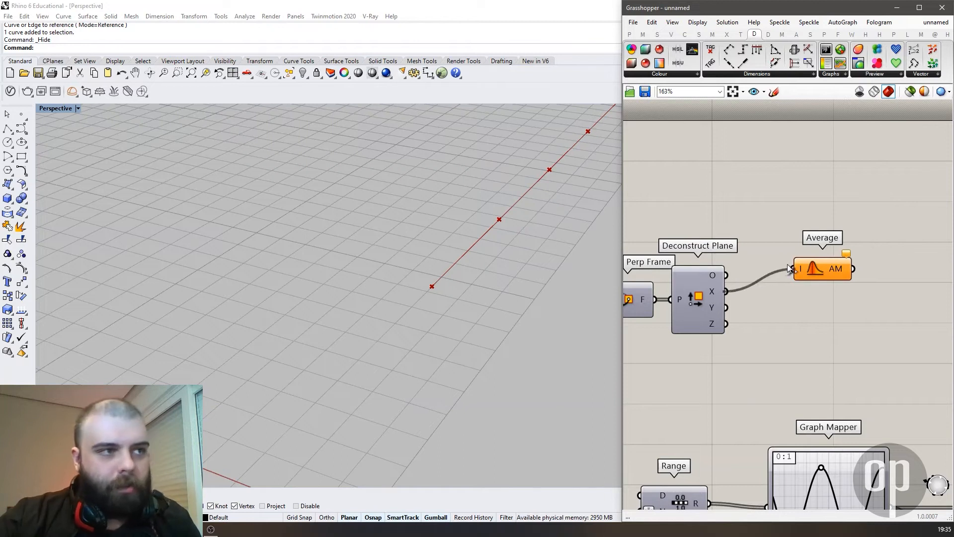
pyautogui.moveTo(727, 307); pyautogui.dragTo(816, 309)
pyautogui.moveTo(726, 291); pyautogui.dragTo(796, 313)
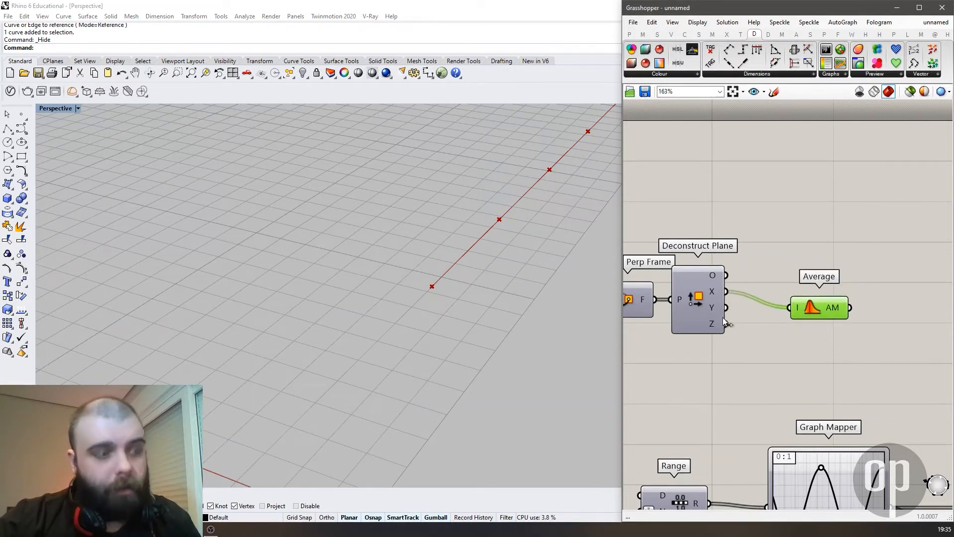
pyautogui.keyDown('shift'); pyautogui.moveTo(725, 308); pyautogui.dragTo(796, 312); pyautogui.keyUp('shift')
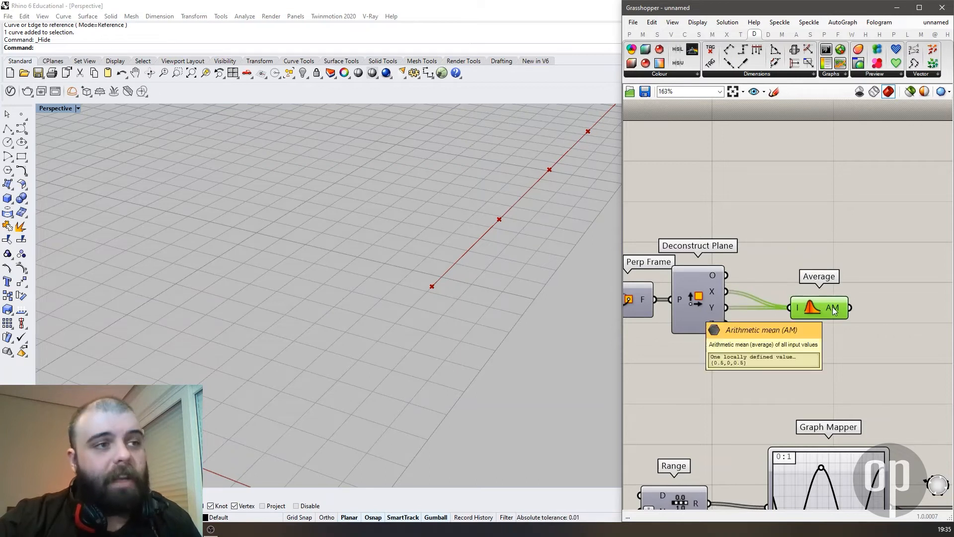
# Step: Add a Vector Display fed by Deconstruct Plane's O output as anchor and Average's AM output as vector
pyautogui.moveTo(933, 49); pyautogui.dragTo(896, 255)
pyautogui.click(851, 195)
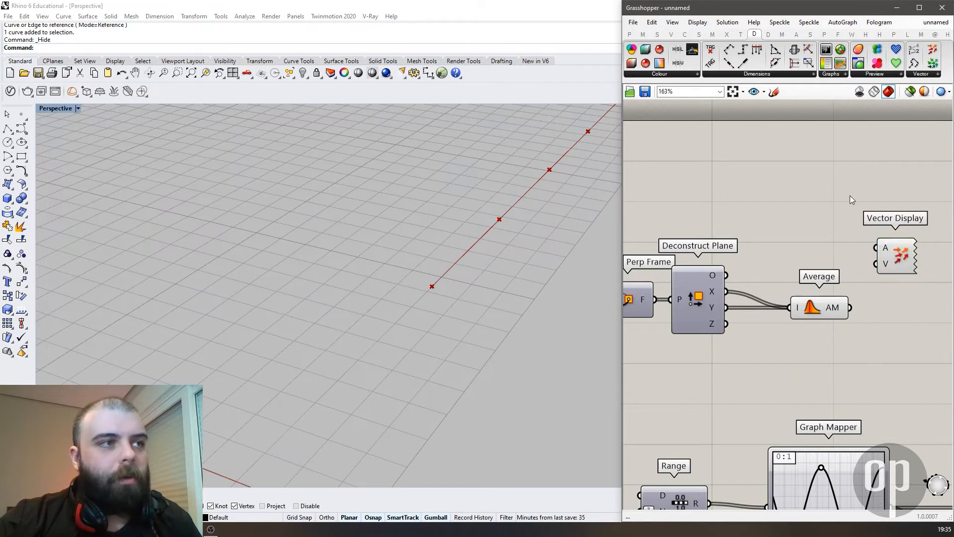
pyautogui.moveTo(727, 276); pyautogui.dragTo(877, 248)
pyautogui.moveTo(851, 308); pyautogui.dragTo(876, 264)
# Step: Examine the direction of the averaged vectors along the divided line in the perspective view
pyautogui.moveTo(537, 290); pyautogui.dragTo(575, 195, button='right')
pyautogui.scroll(-10, 485, 291)
pyautogui.scroll(6, 562, 249)
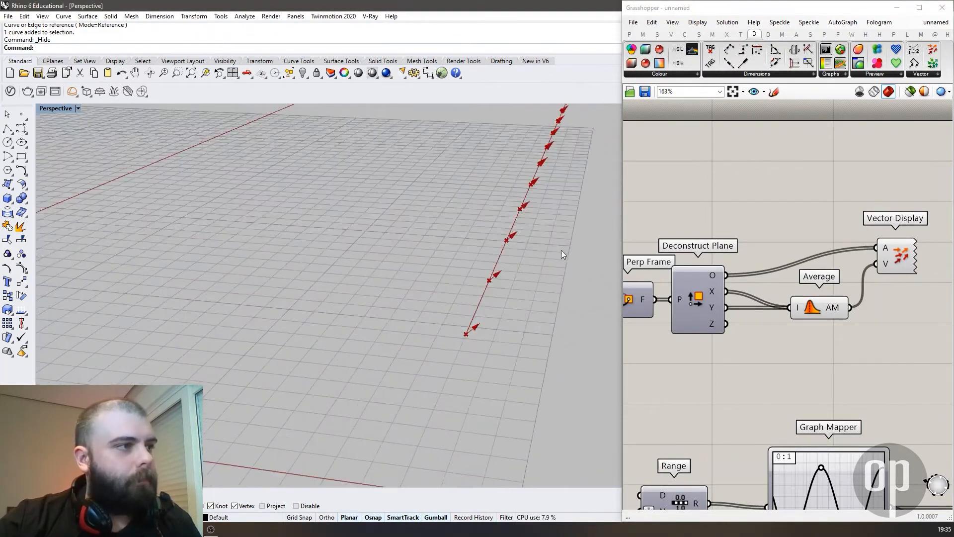
pyautogui.click(177, 73)
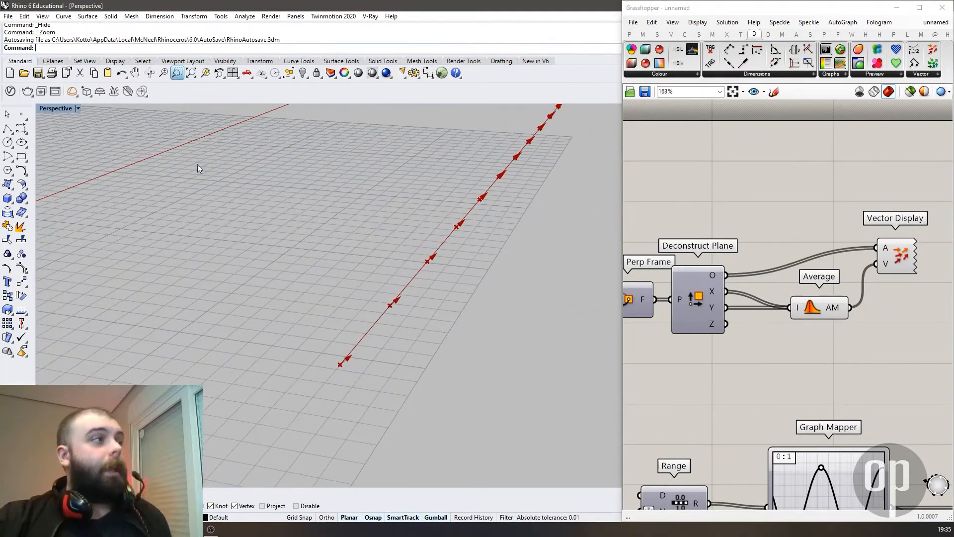
pyautogui.moveTo(165, 267); pyautogui.dragTo(489, 425)
pyautogui.moveTo(354, 365); pyautogui.dragTo(466, 339, button='right')
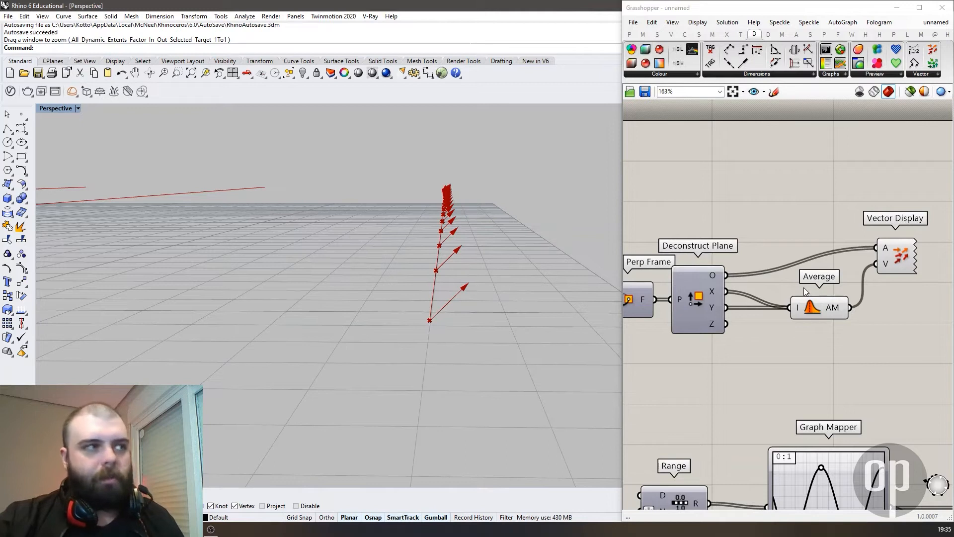
pyautogui.moveTo(486, 336); pyautogui.dragTo(460, 377, button='right')
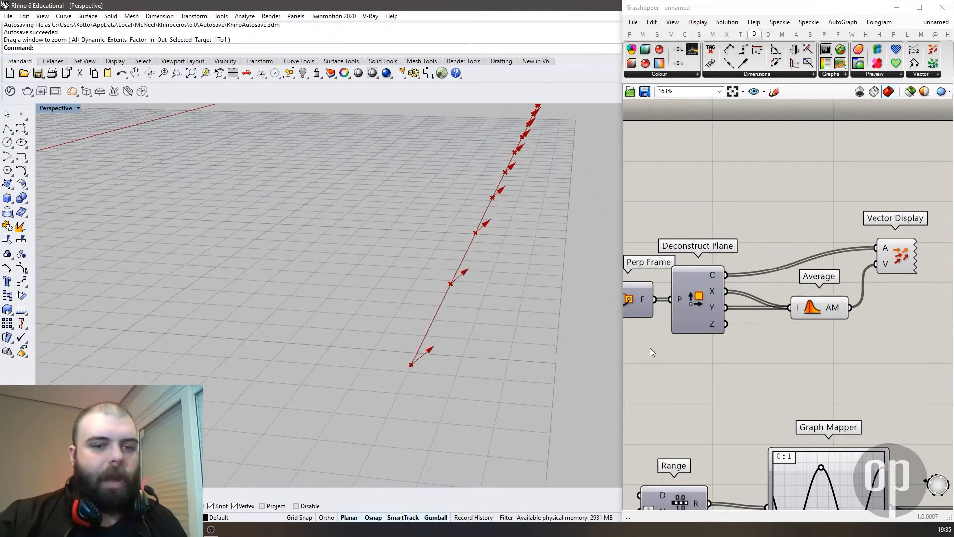
# Step: Reposition the Average component slightly lower on the canvas beside Deconstruct Plane
pyautogui.moveTo(813, 314); pyautogui.dragTo(812, 326)
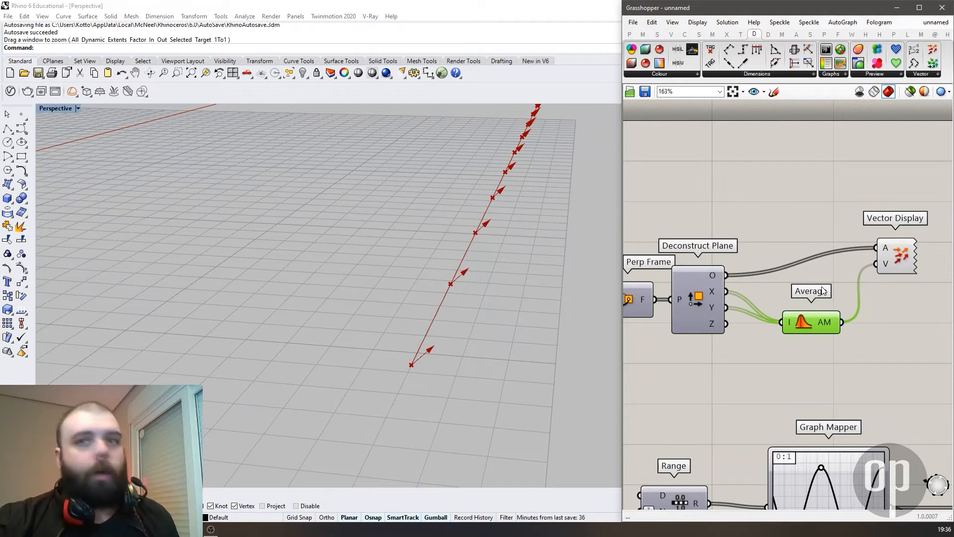
pyautogui.scroll(-3, 737, 273)
pyautogui.scroll(3, 637, 247)
pyautogui.moveTo(629, 237)
pyautogui.mouseDown()
pyautogui.moveTo(823, 401)
pyautogui.moveTo(688, 312)
pyautogui.moveTo(723, 342)
pyautogui.moveTo(712, 233)
pyautogui.mouseUp()
pyautogui.click(742, 232)
pyautogui.scroll(-3, 673, 239)
pyautogui.scroll(3, 723, 268)
pyautogui.scroll(2, 746, 298)
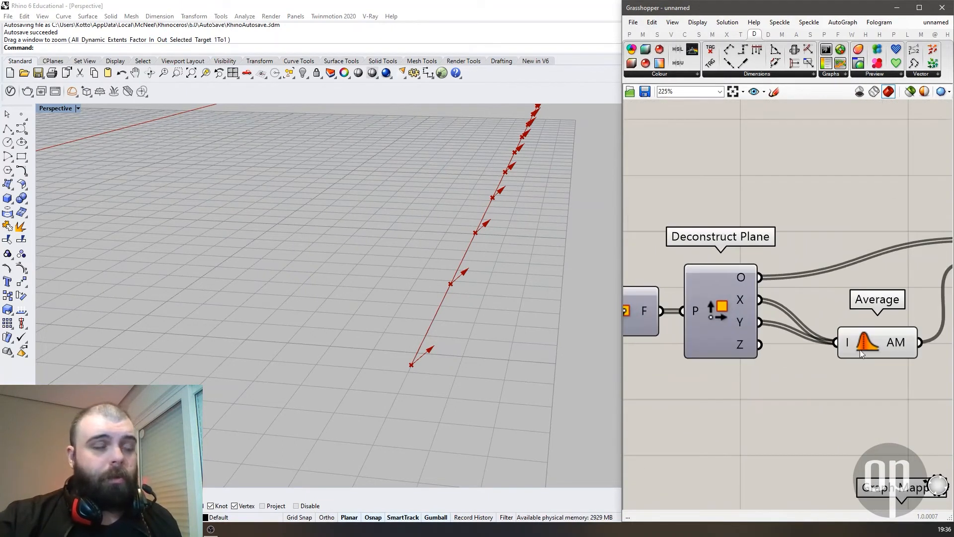
# Step: Add a Construct Plane component above Deconstruct Plane
pyautogui.click(860, 350)
pyautogui.scroll(-3, 707, 291)
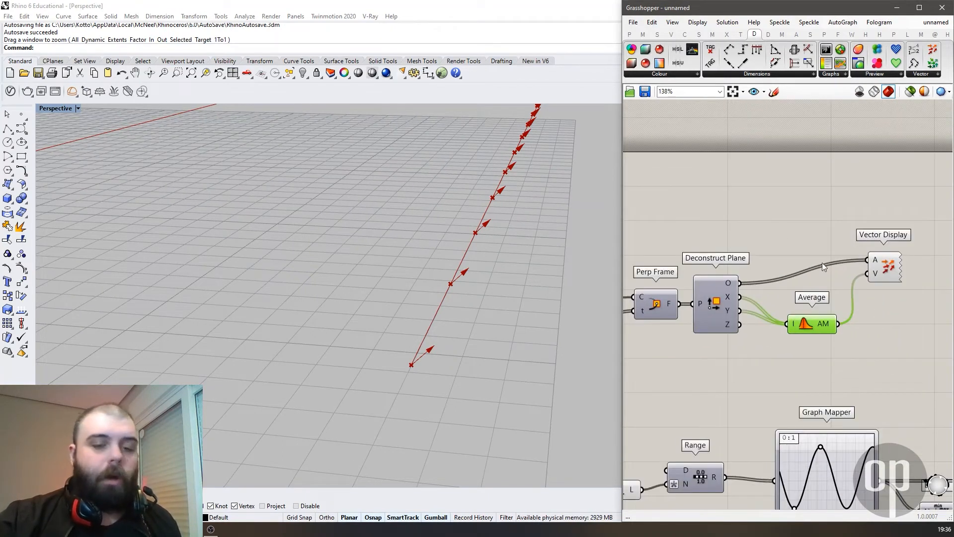
pyautogui.click(726, 299)
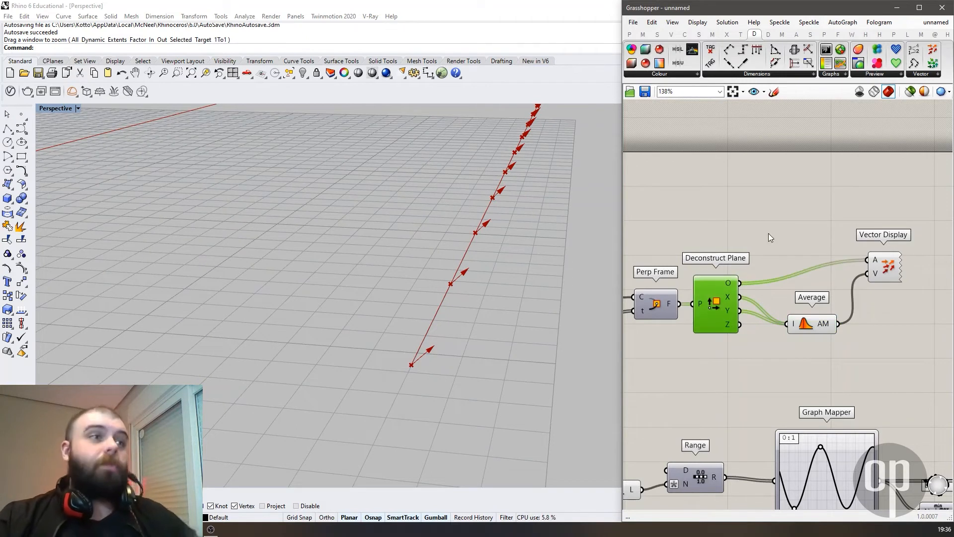
pyautogui.doubleClick(769, 237)
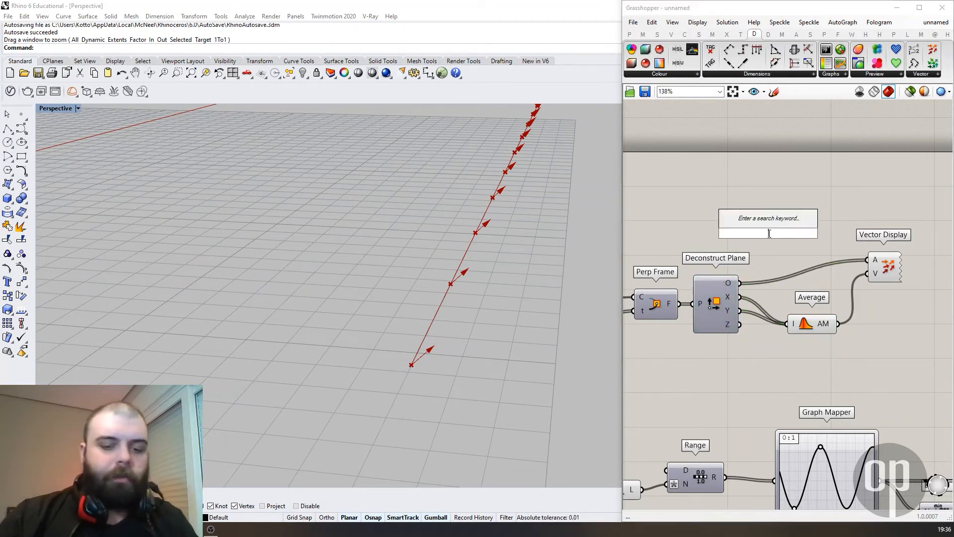
pyautogui.write('construct plane')
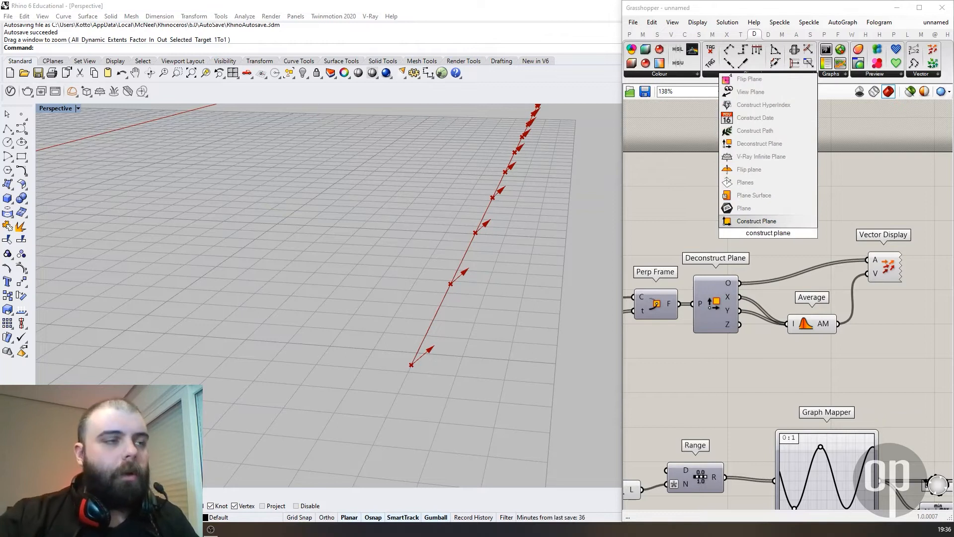
pyautogui.click(758, 222)
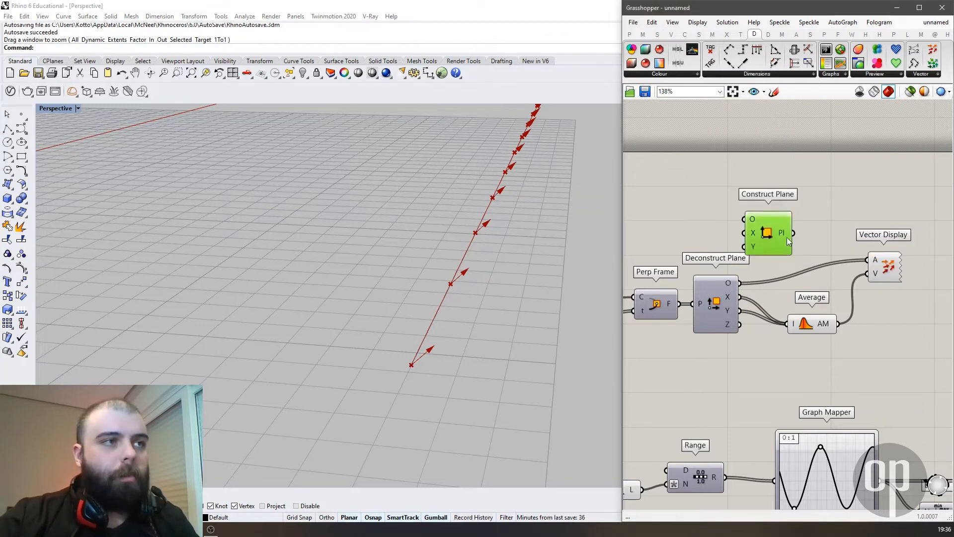
# Step: Feed Deconstruct Plane's O and X outputs into Construct Plane's matching inputs, trying Y and then Z for its Y input
pyautogui.moveTo(743, 287); pyautogui.dragTo(778, 223)
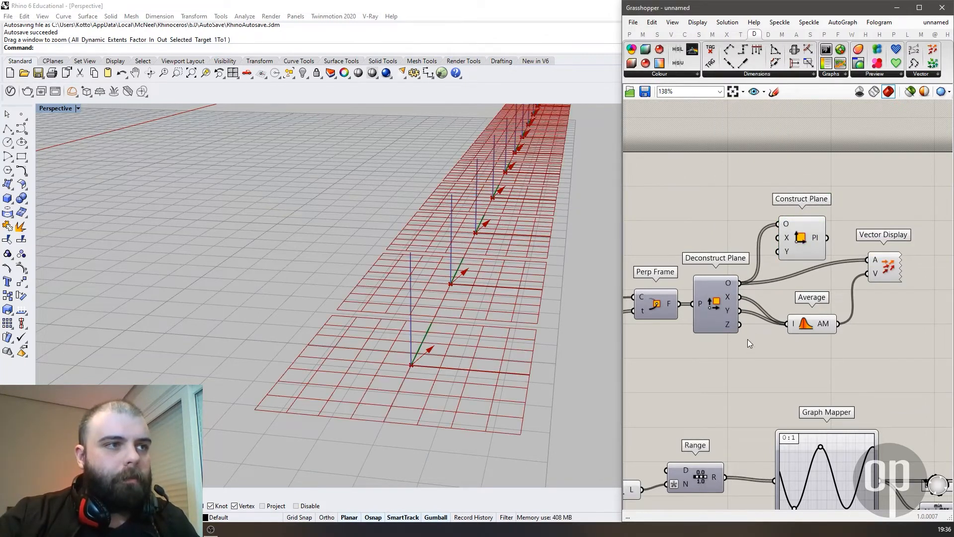
pyautogui.moveTo(741, 297); pyautogui.dragTo(785, 250)
pyautogui.scroll(-4, 476, 246)
pyautogui.scroll(3, 476, 246)
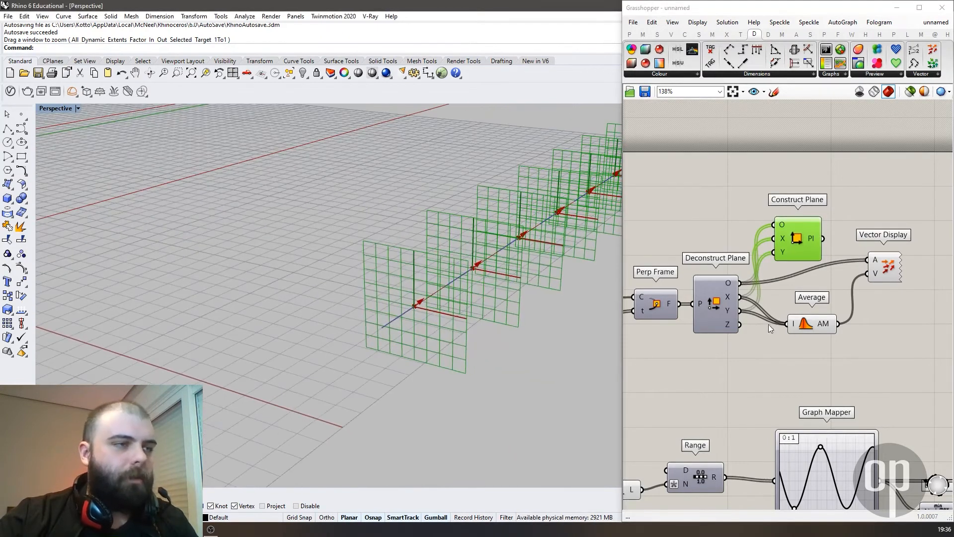
pyautogui.moveTo(740, 325); pyautogui.dragTo(776, 253)
pyautogui.moveTo(497, 268); pyautogui.dragTo(575, 255, button='right')
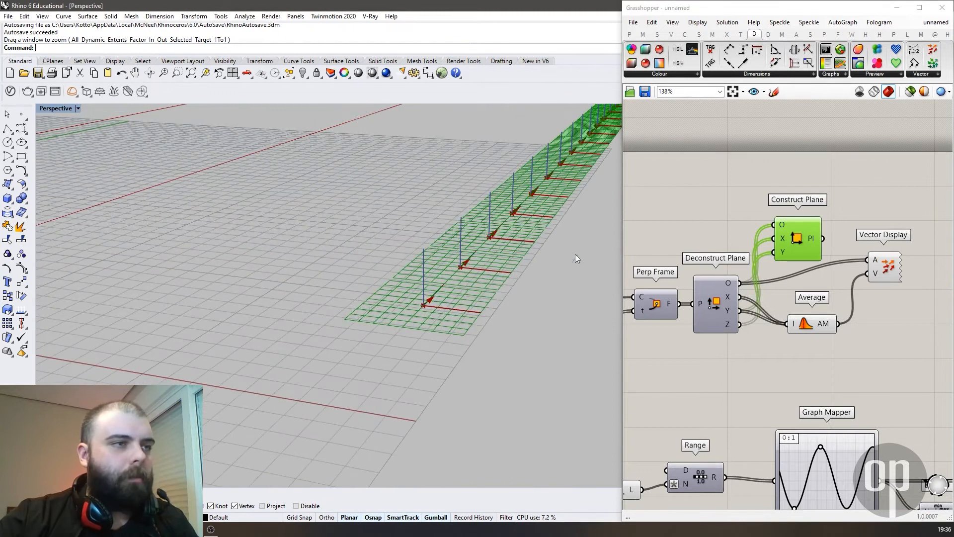
# Step: Delete the Construct Plane component
pyautogui.click(805, 239)
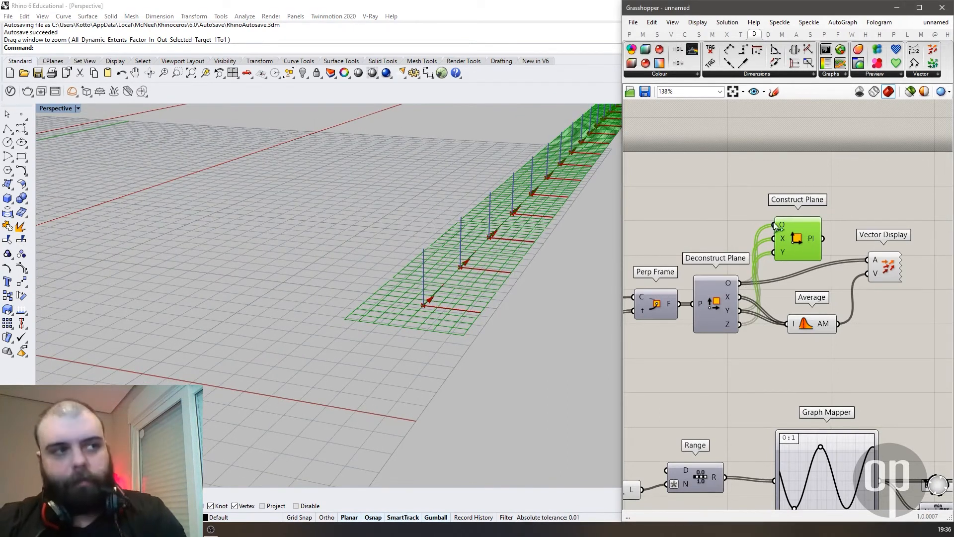
pyautogui.press('Delete')
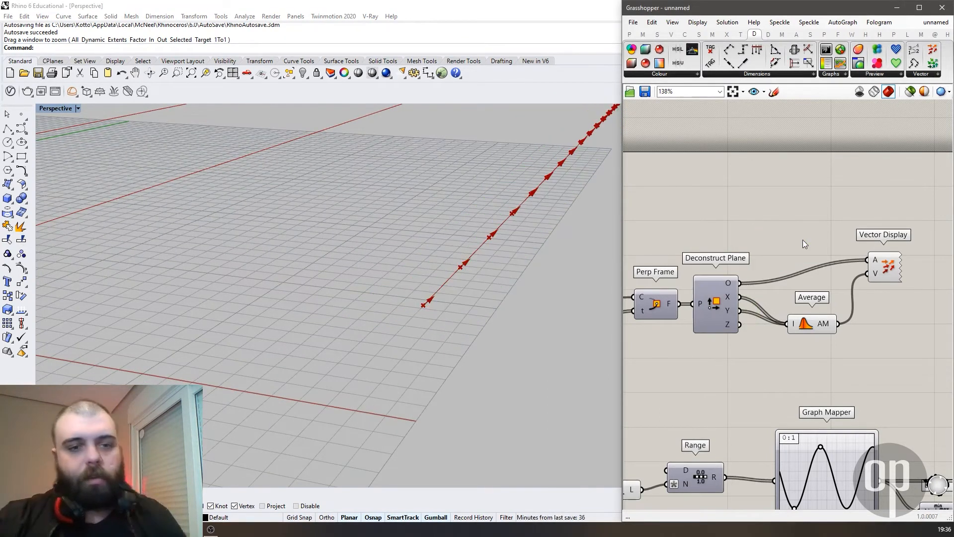
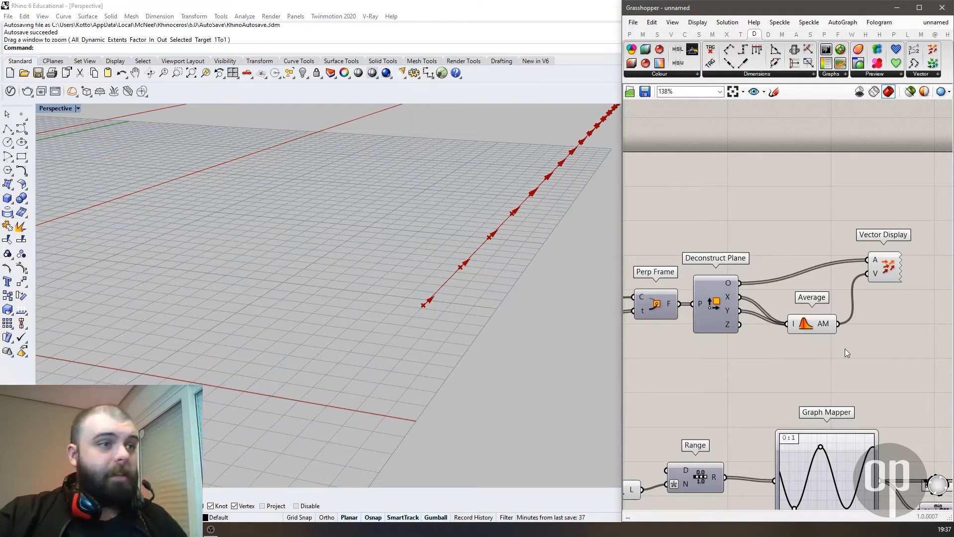
# Step: Connect Average's AM output to Amplitude's V input
pyautogui.click(817, 326)
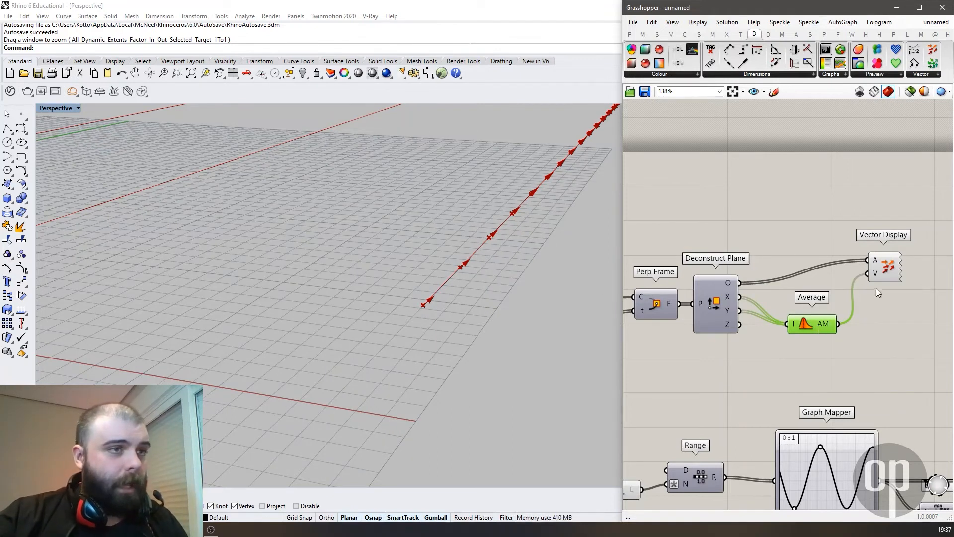
pyautogui.click(882, 269)
pyautogui.scroll(-4, 696, 250)
pyautogui.scroll(2, 902, 338)
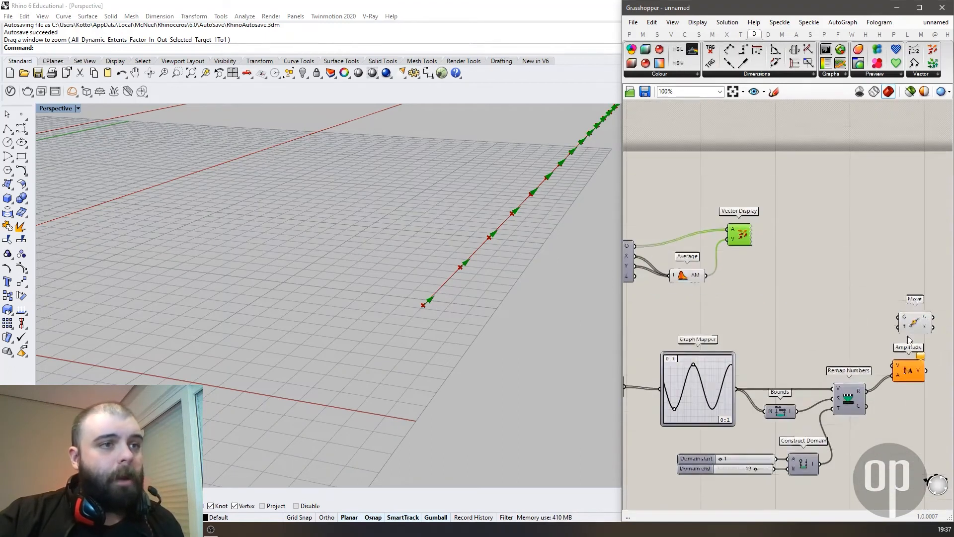
pyautogui.moveTo(706, 276); pyautogui.dragTo(894, 366)
pyautogui.hotkey('ctrl', 'z')
pyautogui.moveTo(707, 276); pyautogui.dragTo(895, 366)
# Step: Reposition the Amplitude and Move components and connect Amplitude's V output to Move's T input
pyautogui.moveTo(902, 368); pyautogui.dragTo(811, 336, button='right')
pyautogui.scroll(-3, 811, 336)
pyautogui.scroll(4, 848, 337)
pyautogui.click(792, 340)
pyautogui.moveTo(791, 337); pyautogui.dragTo(789, 330)
pyautogui.moveTo(793, 286); pyautogui.dragTo(836, 280)
pyautogui.click(810, 338)
pyautogui.click(795, 342)
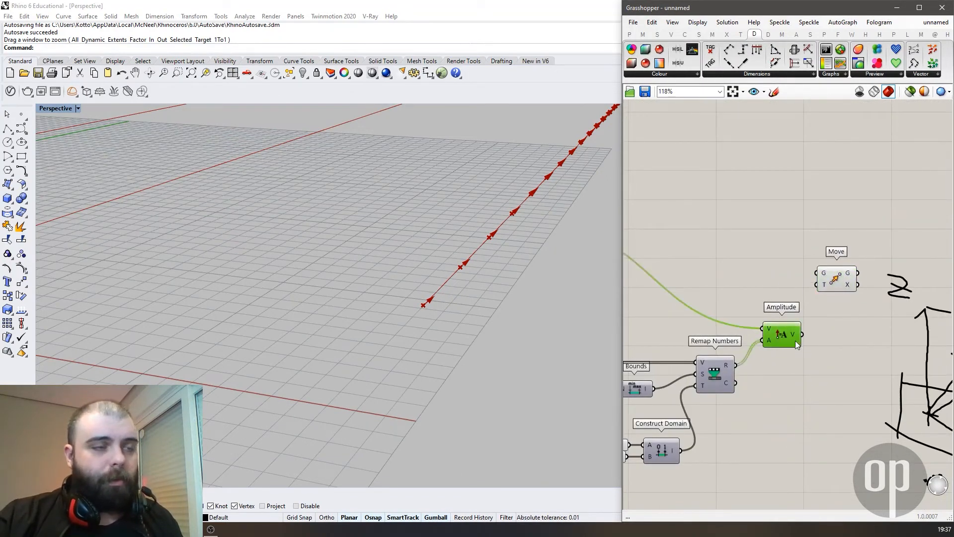
pyautogui.click(807, 333)
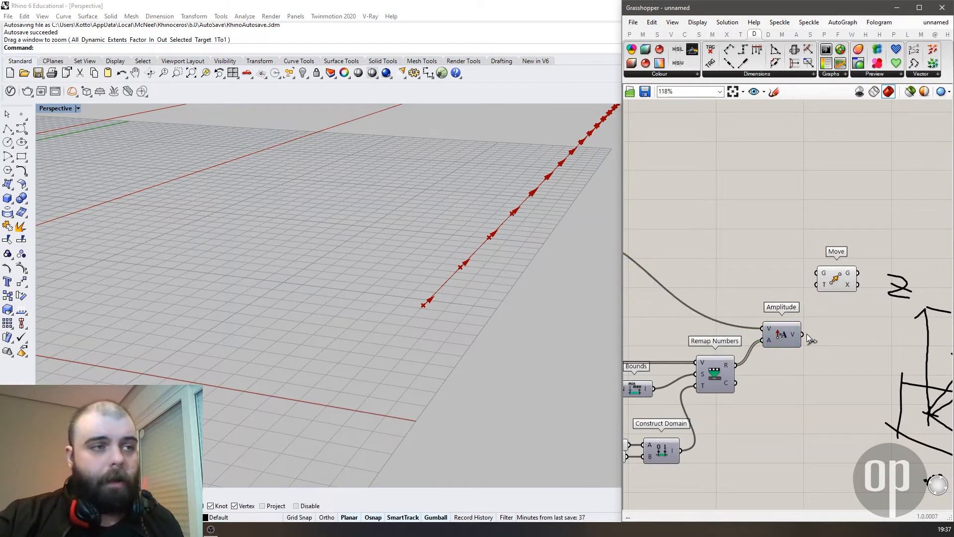
pyautogui.moveTo(803, 335); pyautogui.dragTo(813, 287)
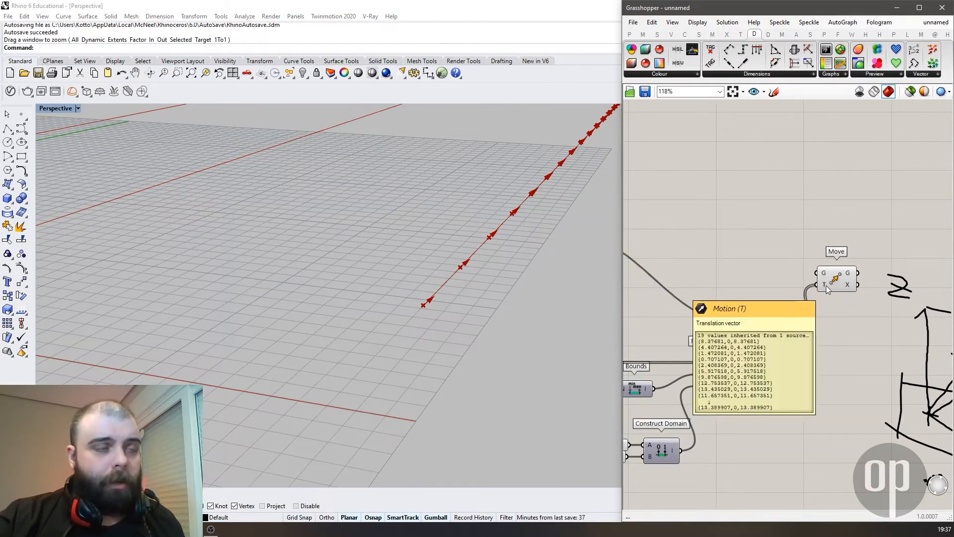
# Step: Connect Divide Length's P output to Move's G input
pyautogui.scroll(-5, 826, 286)
pyautogui.scroll(3, 696, 271)
pyautogui.click(679, 278)
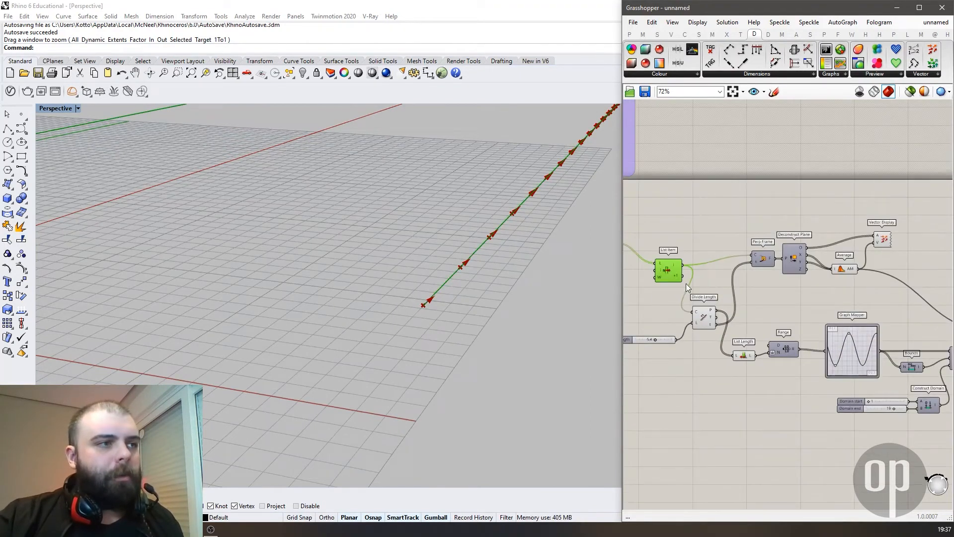
pyautogui.click(704, 323)
pyautogui.scroll(-2, 719, 310)
pyautogui.moveTo(718, 310); pyautogui.dragTo(881, 289)
# Step: Turn off the preview of Perp Frame, Deconstruct Plane, Average and Vector Display
pyautogui.scroll(2, 912, 312)
pyautogui.scroll(-2, 785, 266)
pyautogui.moveTo(784, 269); pyautogui.dragTo(657, 210)
pyautogui.middleClick(727, 207)
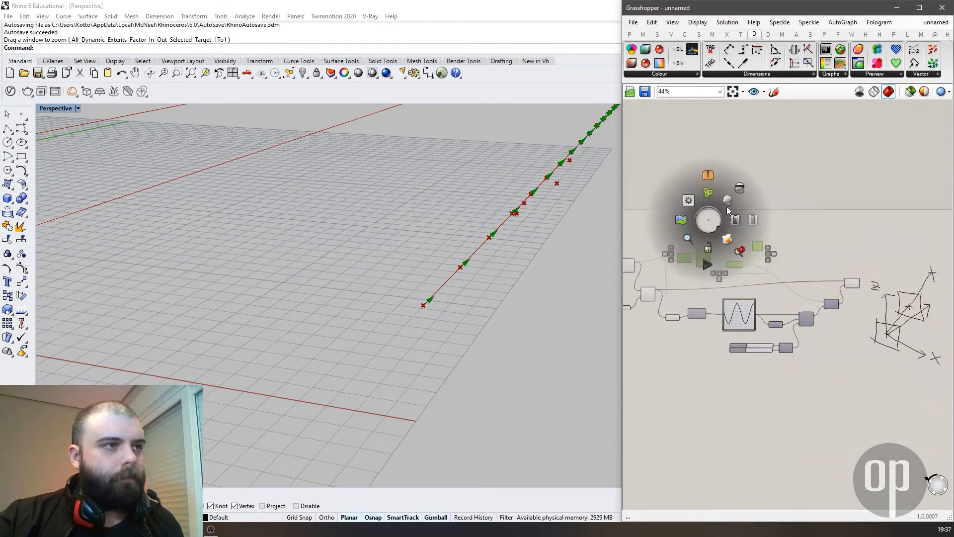
pyautogui.moveTo(546, 235); pyautogui.dragTo(405, 376, button='right')
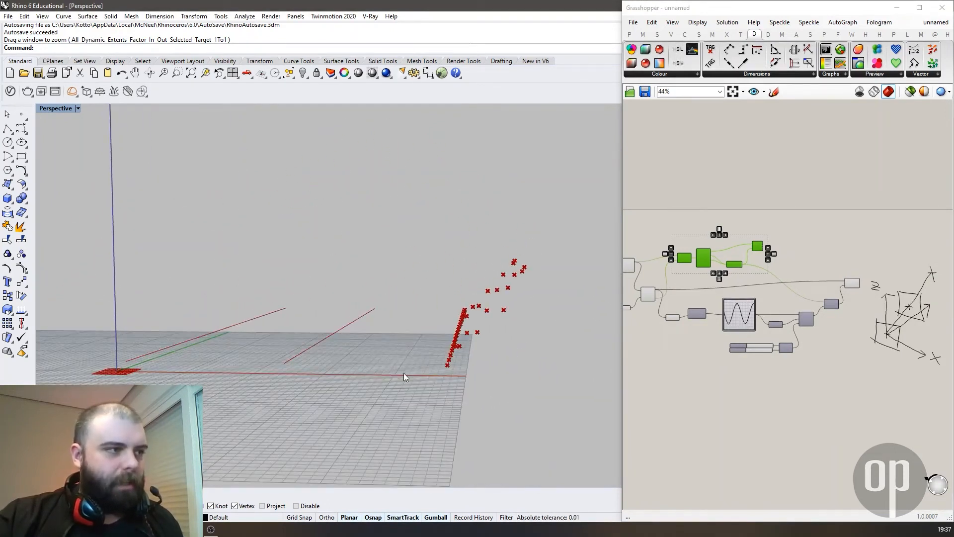
# Step: Set the Construct Domain sliders to a domain start of 6 and a domain end of 11
pyautogui.scroll(8, 795, 359)
pyautogui.moveTo(820, 354); pyautogui.dragTo(786, 354)
pyautogui.moveTo(721, 324); pyautogui.dragTo(749, 323)
pyautogui.moveTo(783, 352); pyautogui.dragTo(773, 354)
pyautogui.scroll(-8, 482, 290)
pyautogui.moveTo(490, 293); pyautogui.dragTo(539, 300, button='right')
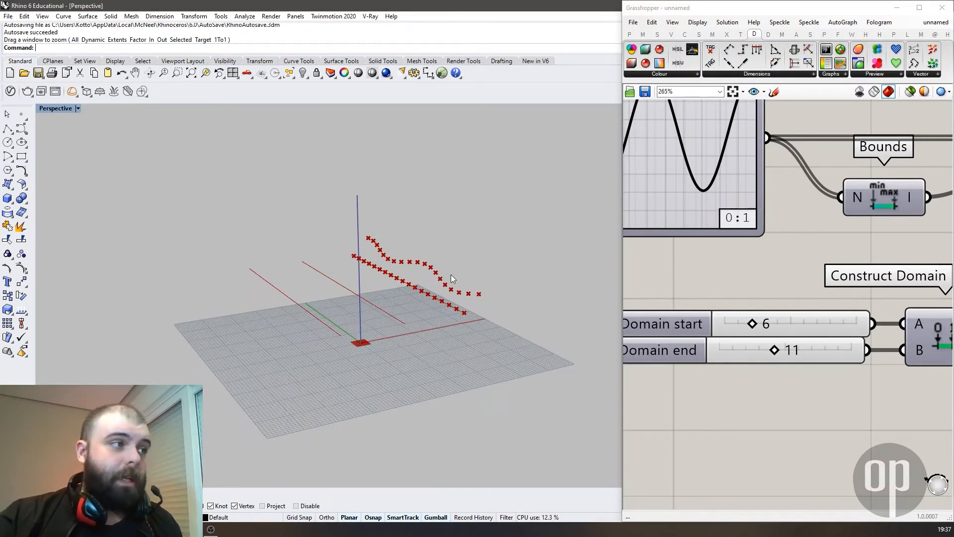
# Step: Adjust both handles of the Graph Mapper's sine curve to reshape the wave of moved points
pyautogui.scroll(-5, 774, 298)
pyautogui.scroll(5, 717, 200)
pyautogui.moveTo(738, 225)
pyautogui.mouseDown()
pyautogui.moveTo(791, 232)
pyautogui.moveTo(684, 231)
pyautogui.moveTo(781, 245)
pyautogui.moveTo(734, 239)
pyautogui.mouseUp()
pyautogui.moveTo(687, 343)
pyautogui.mouseDown()
pyautogui.moveTo(690, 371)
pyautogui.moveTo(739, 366)
pyautogui.moveTo(669, 351)
pyautogui.moveTo(707, 358)
pyautogui.moveTo(696, 357)
pyautogui.mouseUp()
pyautogui.scroll(-5, 655, 338)
pyautogui.scroll(4, 899, 351)
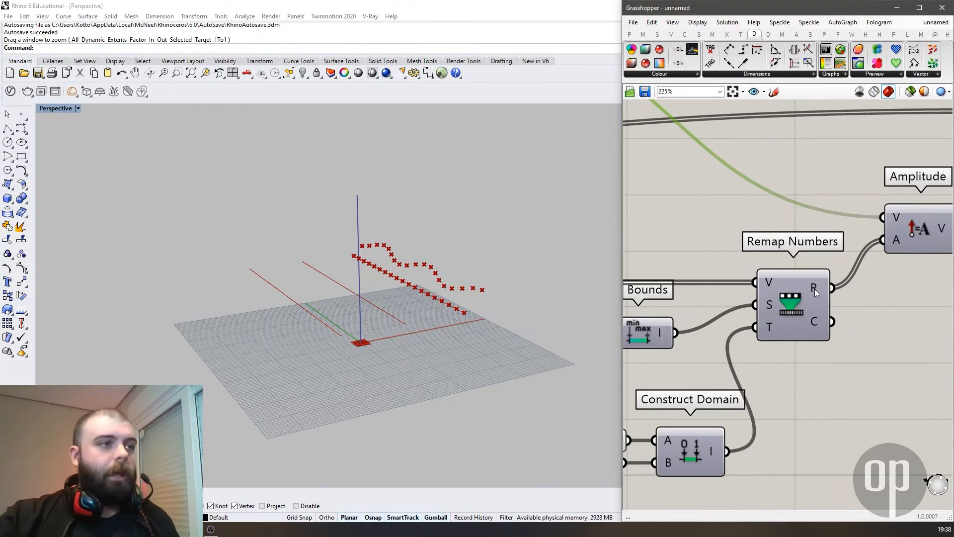
# Step: Delete the hand-drawn axis sketch beside the Move component
pyautogui.scroll(-5, 816, 288)
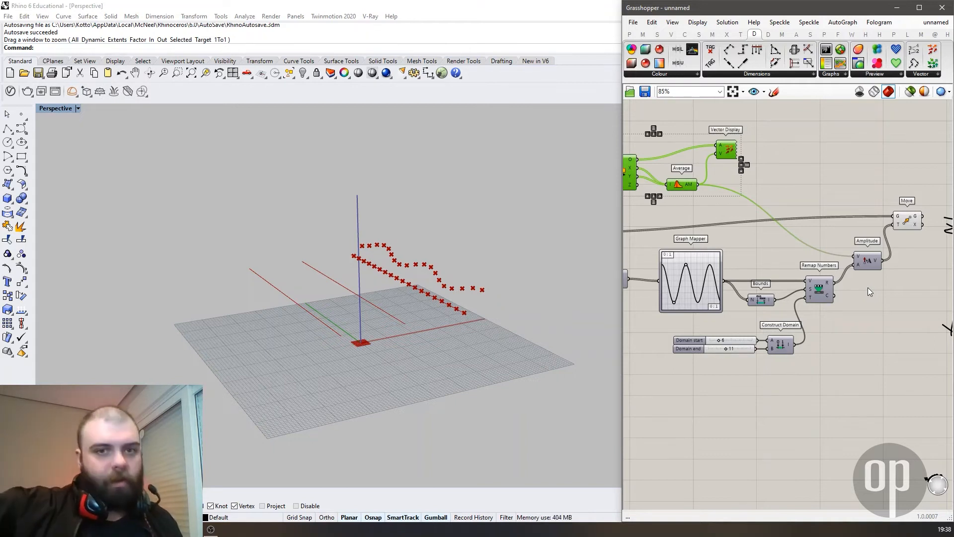
pyautogui.scroll(3, 896, 261)
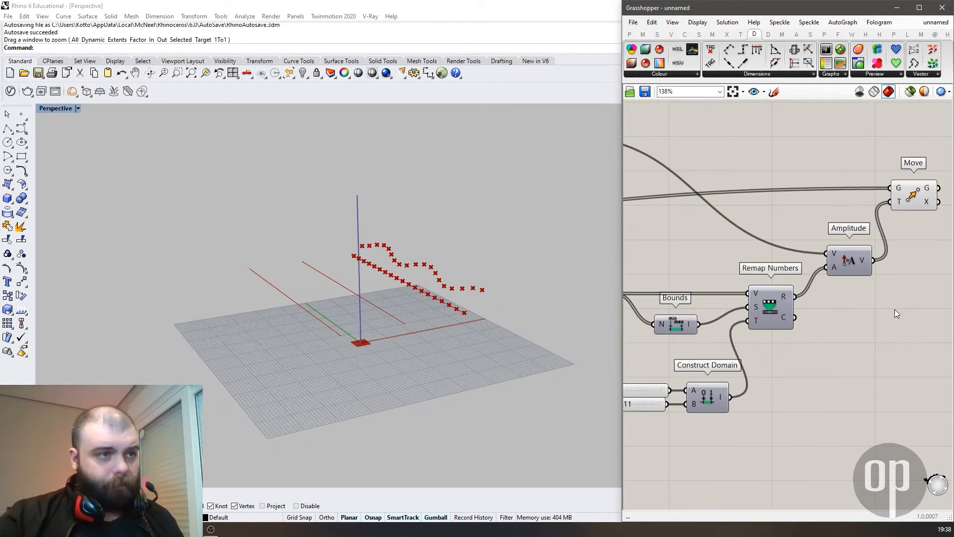
pyautogui.scroll(-3, 872, 298)
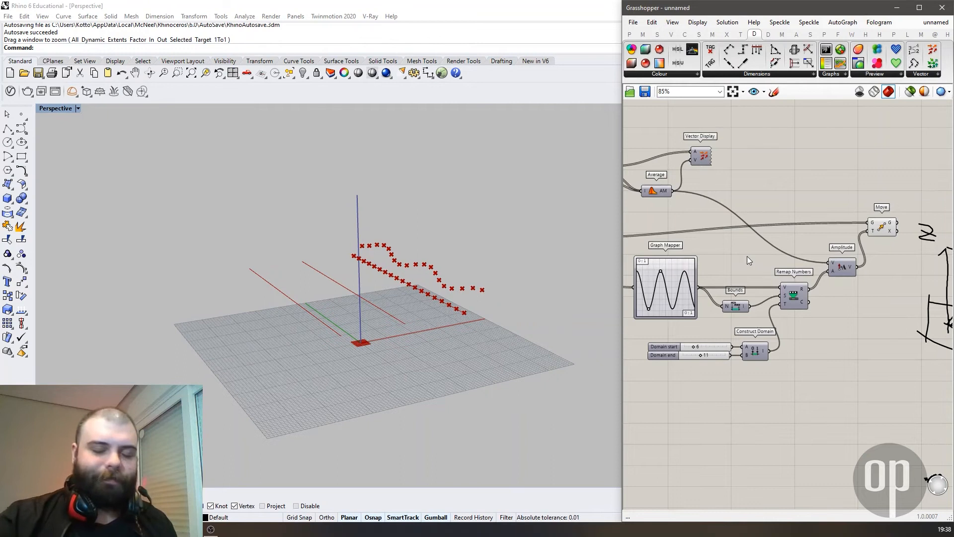
pyautogui.scroll(-3, 747, 255)
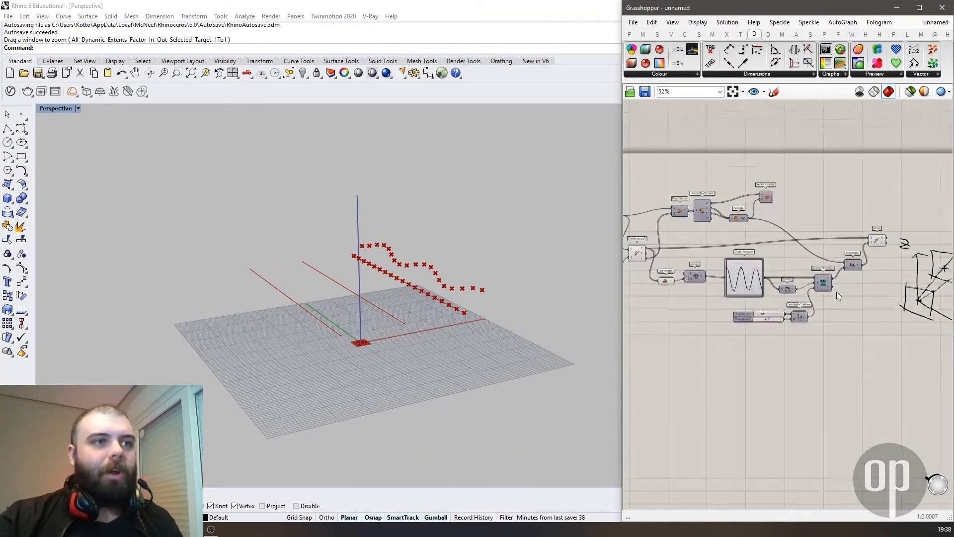
pyautogui.moveTo(932, 362); pyautogui.dragTo(859, 231)
pyautogui.press('Delete')
pyautogui.click(845, 241)
pyautogui.click(879, 221)
# Step: Delete the Vector Display component attached to Average
pyautogui.scroll(-2, 882, 224)
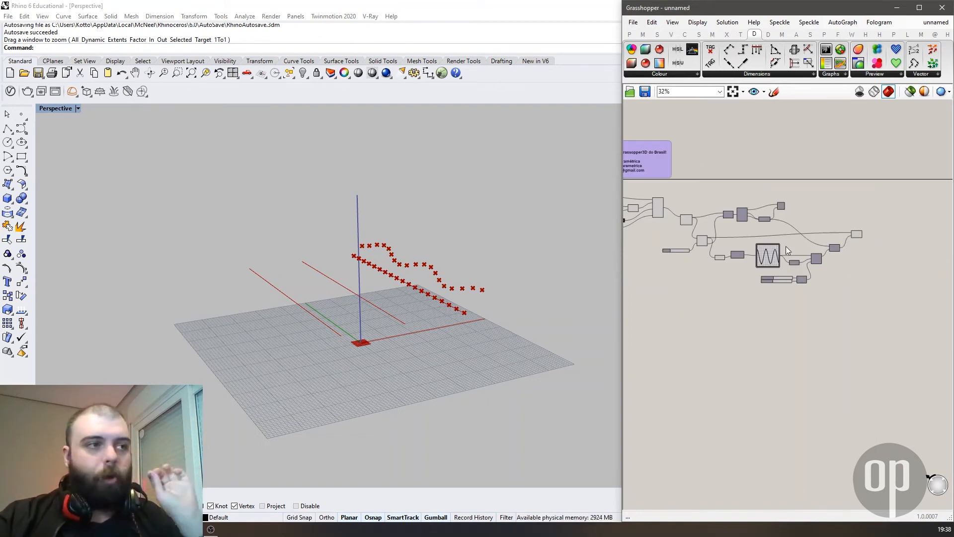
pyautogui.scroll(4, 773, 205)
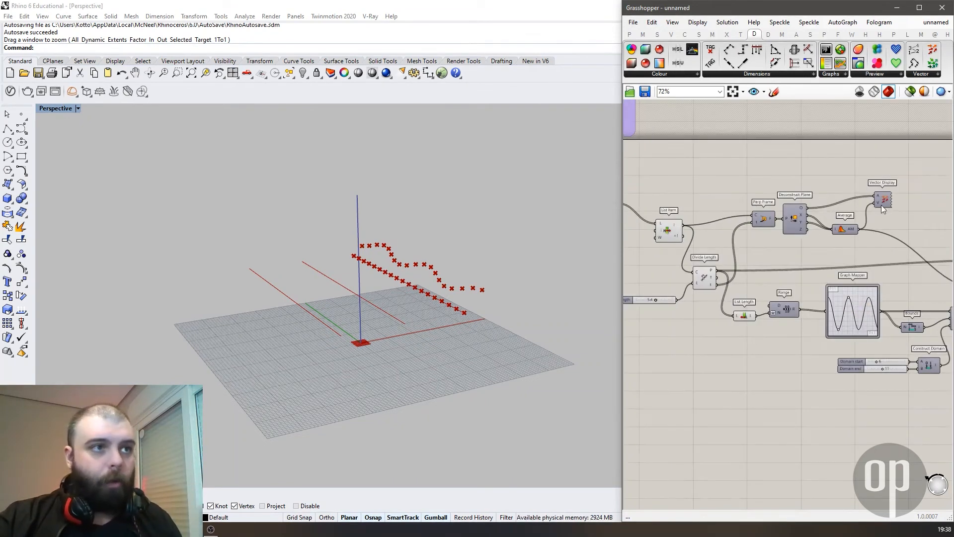
pyautogui.click(748, 257)
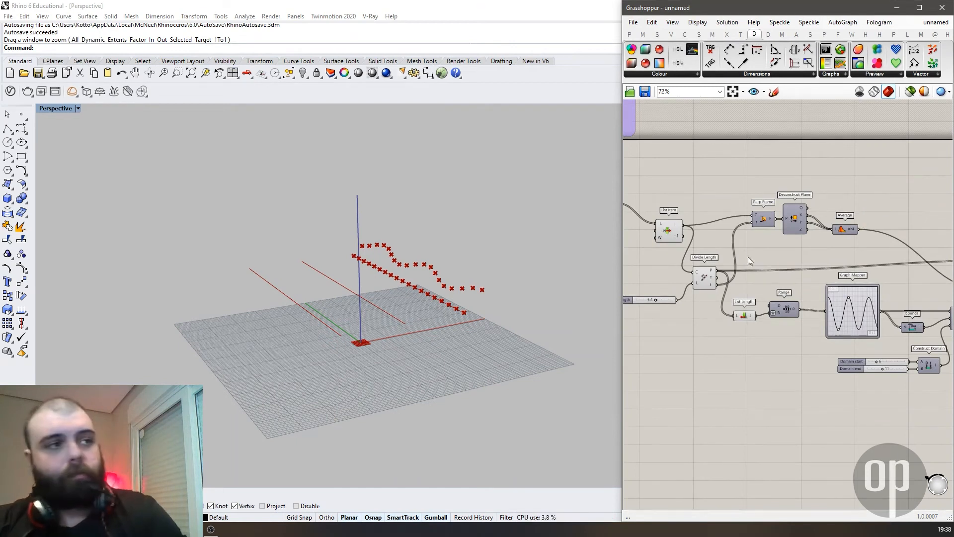
# Step: Duplicate Divide Length below the original and connect List Item's +1 output to the copy's C input
pyautogui.click(708, 281)
pyautogui.keyDown('alt'); pyautogui.moveTo(702, 284); pyautogui.dragTo(729, 380); pyautogui.keyUp('alt')
pyautogui.click(683, 247)
pyautogui.moveTo(690, 260); pyautogui.dragTo(720, 371)
# Step: Reposition the length slider and the duplicated Divide Length to tidy the wires between them
pyautogui.scroll(3, 651, 295)
pyautogui.moveTo(689, 308); pyautogui.dragTo(650, 366)
pyautogui.click(654, 320)
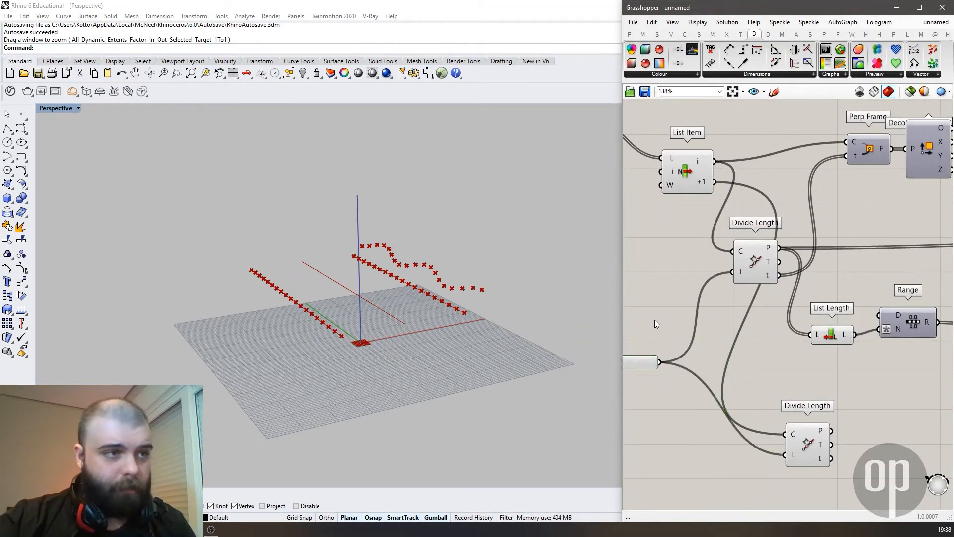
pyautogui.moveTo(799, 446); pyautogui.dragTo(770, 440)
pyautogui.click(752, 367)
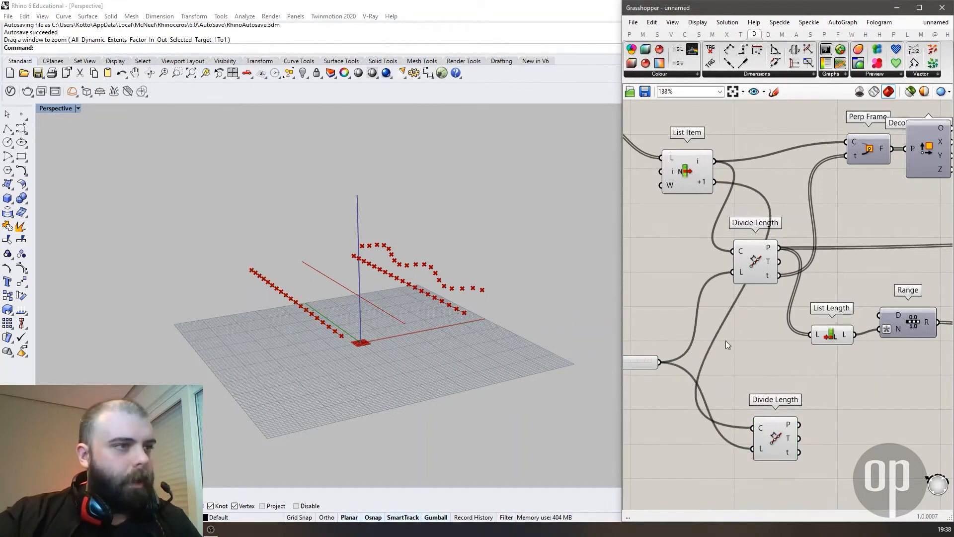
pyautogui.scroll(-3, 705, 322)
pyautogui.moveTo(758, 394); pyautogui.dragTo(751, 399)
pyautogui.click(697, 314)
# Step: Duplicate Perp Frame, Deconstruct Plane and Average, placing the copies beside and below the second Divide Length
pyautogui.scroll(-5, 697, 314)
pyautogui.scroll(3, 860, 341)
pyautogui.scroll(-1, 900, 305)
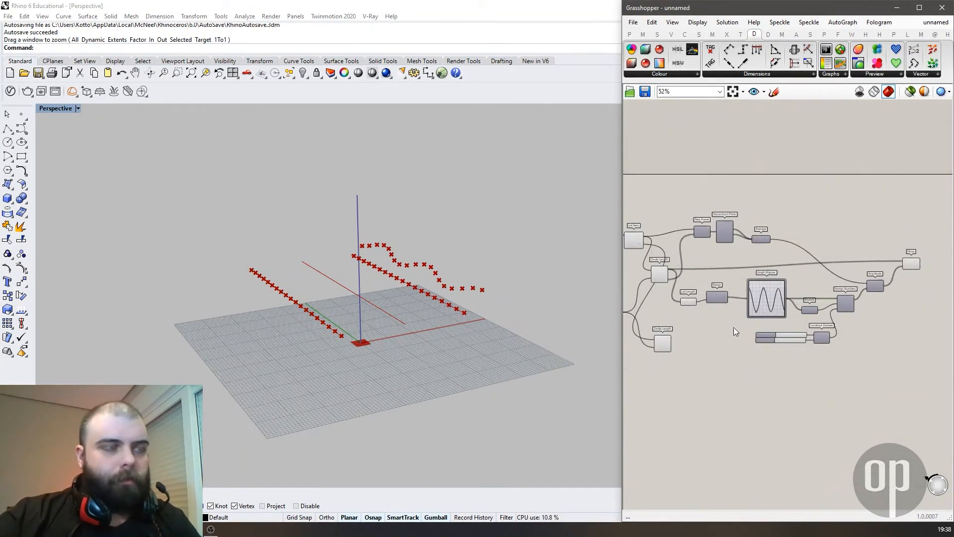
pyautogui.scroll(3, 714, 265)
pyautogui.moveTo(784, 280); pyautogui.dragTo(722, 236)
pyautogui.click(722, 240)
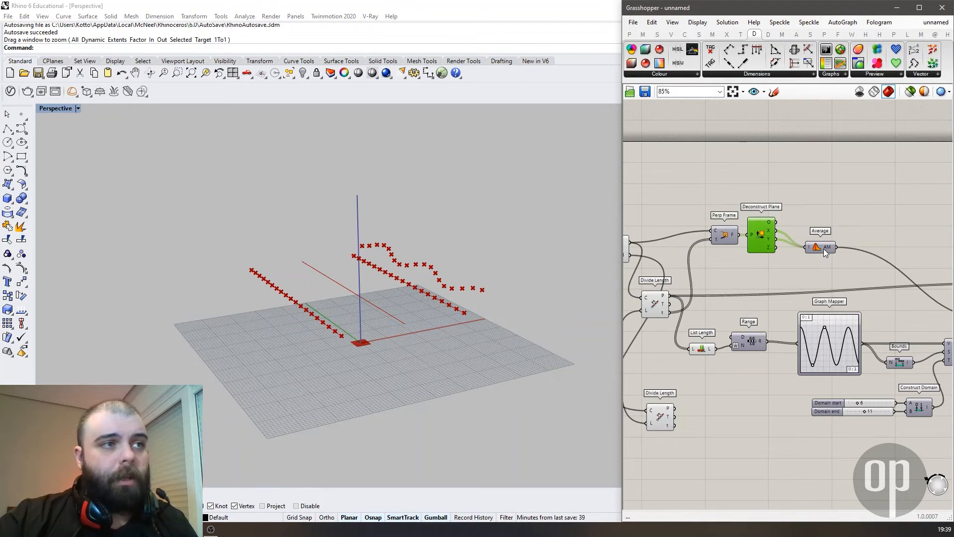
pyautogui.click(817, 261)
pyautogui.moveTo(816, 261); pyautogui.dragTo(716, 467)
pyautogui.hotkey('ctrl', 'c')
pyautogui.hotkey('ctrl', 'v')
pyautogui.click(723, 442)
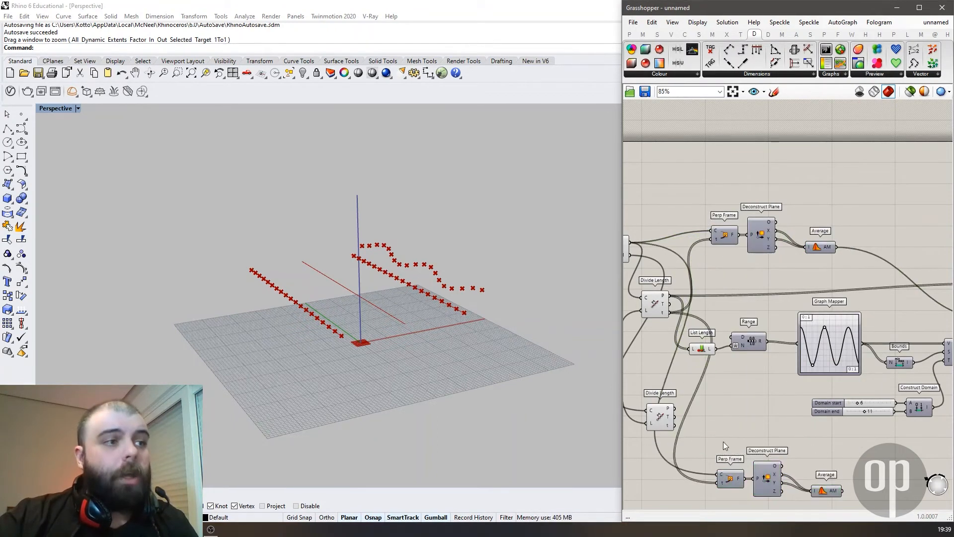
# Step: Move the upper chain, from the first Divide Length through Move, away from List Item to spread out the wires
pyautogui.scroll(-3, 718, 434)
pyautogui.scroll(6, 719, 433)
pyautogui.click(662, 312)
pyautogui.moveTo(706, 301); pyautogui.dragTo(721, 315)
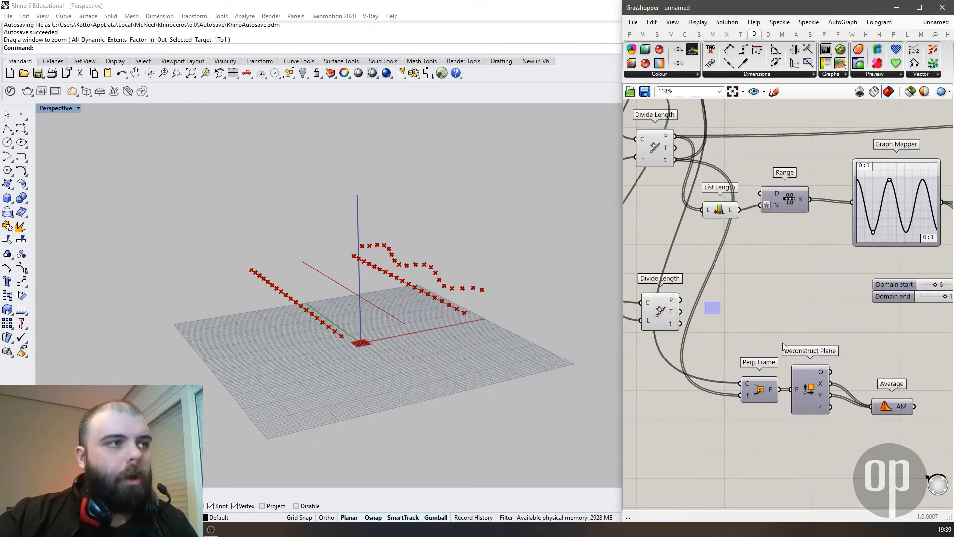
pyautogui.scroll(-2, 773, 341)
pyautogui.scroll(3, 682, 208)
pyautogui.scroll(-2, 774, 315)
pyautogui.click(678, 173)
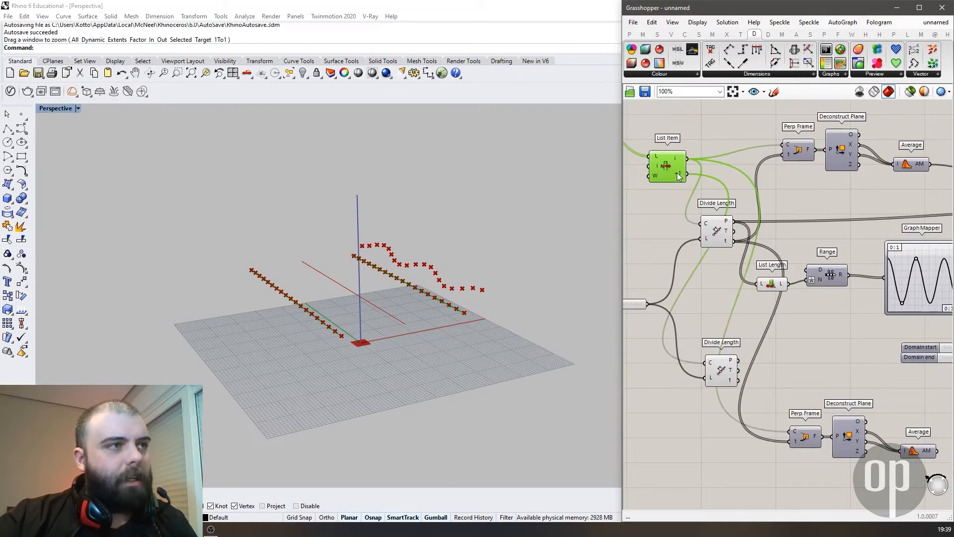
pyautogui.scroll(-4, 716, 225)
pyautogui.moveTo(916, 316); pyautogui.dragTo(671, 169)
pyautogui.moveTo(683, 255); pyautogui.dragTo(730, 235)
pyautogui.click(748, 204)
pyautogui.scroll(-1, 835, 228)
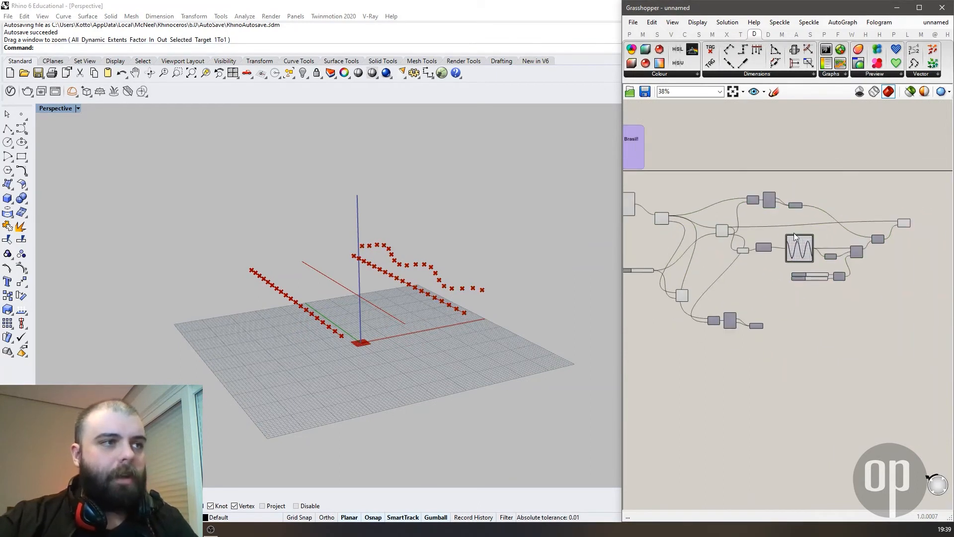
# Step: Reposition List Item lower, between the two branches, and move the second Divide Length further down
pyautogui.scroll(3, 690, 196)
pyautogui.moveTo(723, 234); pyautogui.dragTo(842, 235, button='right')
pyautogui.moveTo(765, 239); pyautogui.dragTo(756, 290)
pyautogui.click(732, 281)
pyautogui.scroll(-1, 732, 281)
pyautogui.scroll(3, 763, 308)
pyautogui.moveTo(763, 308); pyautogui.dragTo(672, 270, button='right')
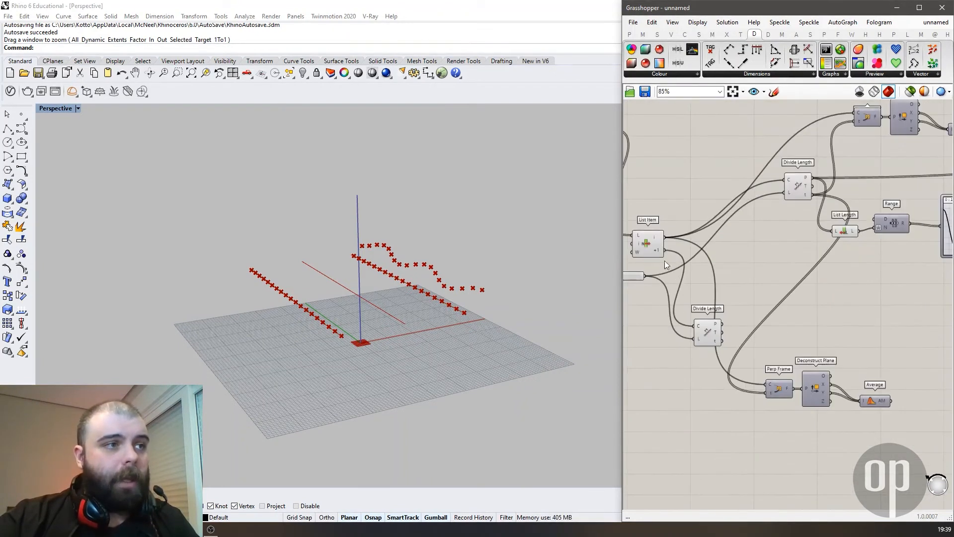
pyautogui.click(657, 245)
pyautogui.moveTo(708, 328); pyautogui.dragTo(696, 364)
pyautogui.click(697, 326)
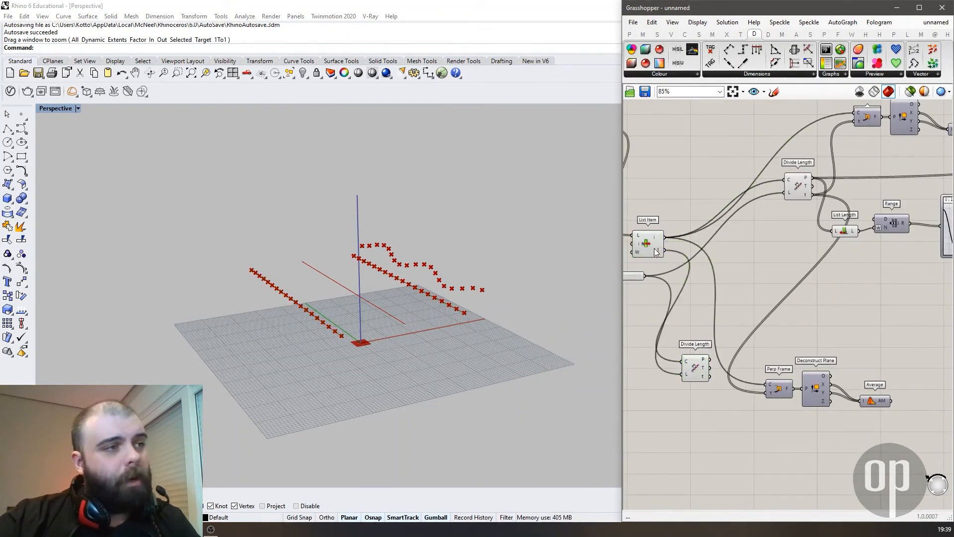
# Step: Connect List Item's +1 output to the copied Perp Frame's C input and the second Divide Length's t output to its t input
pyautogui.click(657, 248)
pyautogui.moveTo(666, 250); pyautogui.dragTo(763, 385)
pyautogui.click(782, 388)
pyautogui.click(795, 339)
pyautogui.moveTo(800, 192); pyautogui.dragTo(745, 273)
pyautogui.click(731, 314)
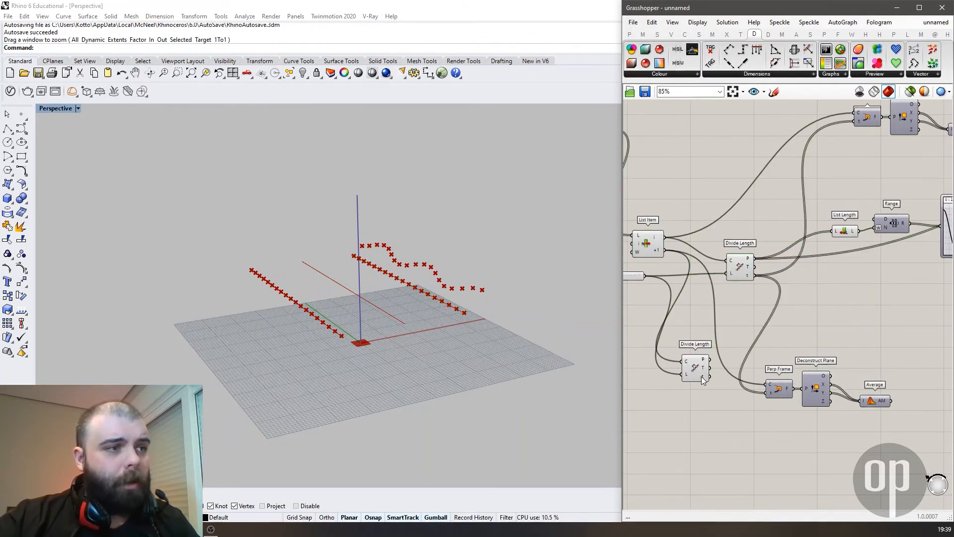
pyautogui.moveTo(737, 391); pyautogui.dragTo(768, 393)
pyautogui.moveTo(744, 275); pyautogui.dragTo(806, 208)
pyautogui.click(765, 258)
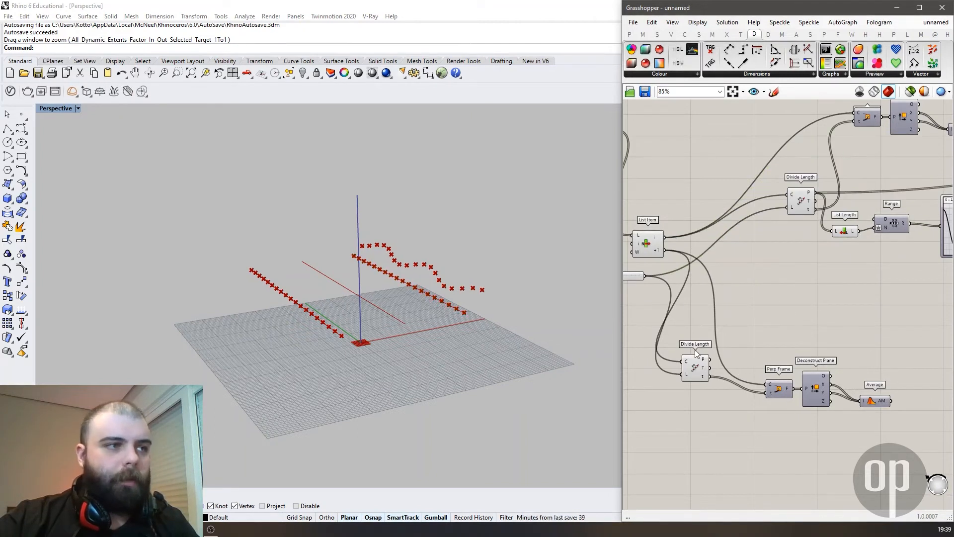
# Step: Align the second Divide Length and its frame components beneath the first branch, and bring the length slider closer to them
pyautogui.moveTo(890, 450); pyautogui.dragTo(677, 337)
pyautogui.moveTo(695, 367); pyautogui.dragTo(795, 373)
pyautogui.click(771, 342)
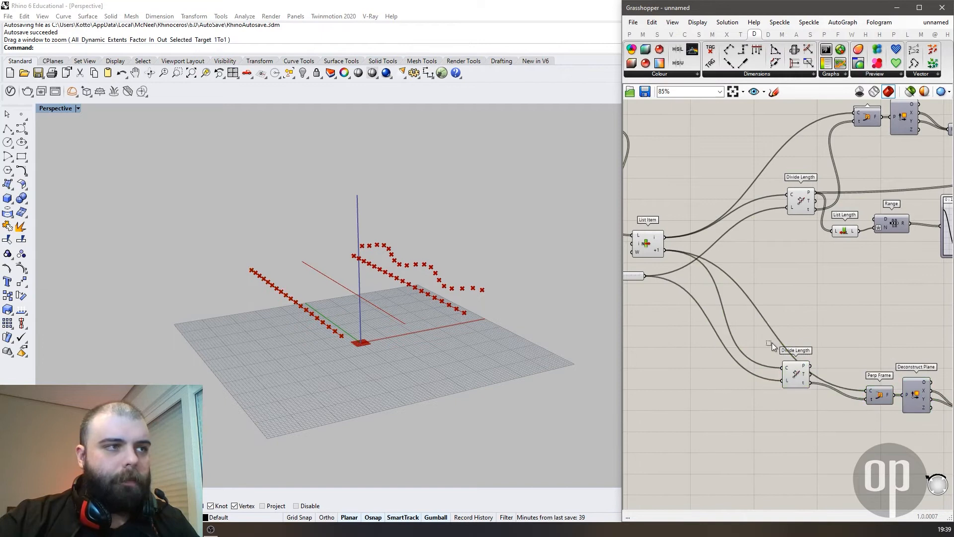
pyautogui.moveTo(632, 273); pyautogui.dragTo(724, 288)
pyautogui.click(729, 307)
pyautogui.scroll(-5, 729, 309)
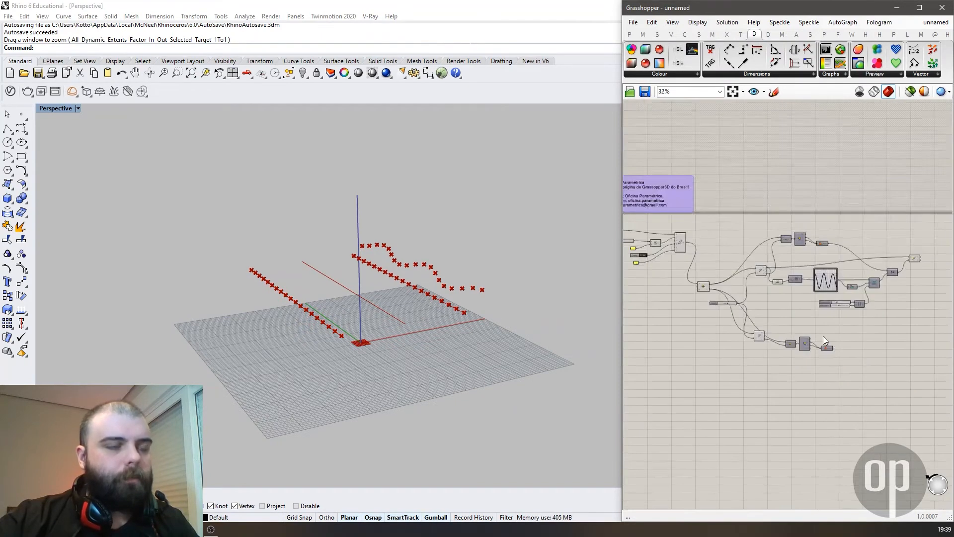
# Step: Turn on the copied Perp Frame's preview and examine its planes along the second curve
pyautogui.scroll(5, 808, 348)
pyautogui.click(753, 321)
pyautogui.middleClick(755, 320)
pyautogui.click(774, 299)
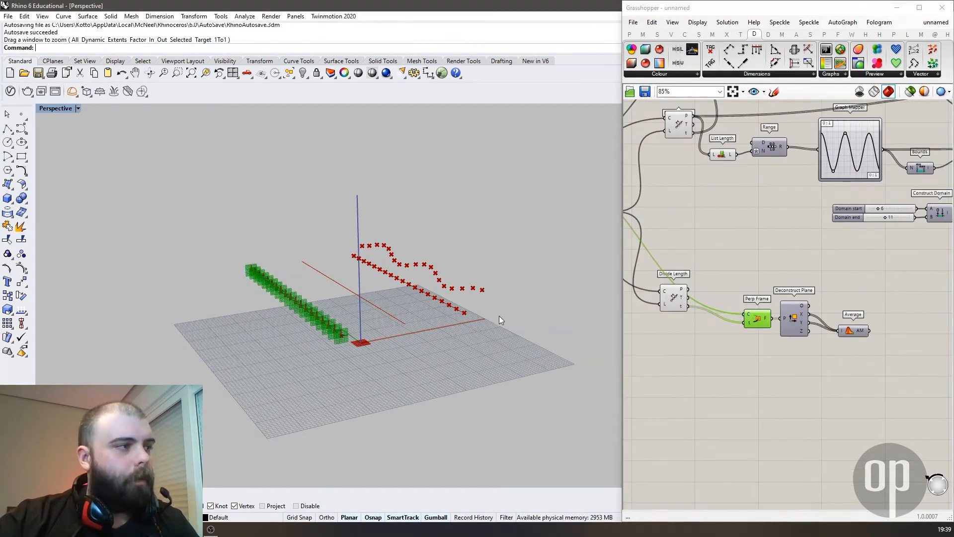
pyautogui.moveTo(499, 315); pyautogui.dragTo(425, 319, button='right')
pyautogui.scroll(12, 346, 300)
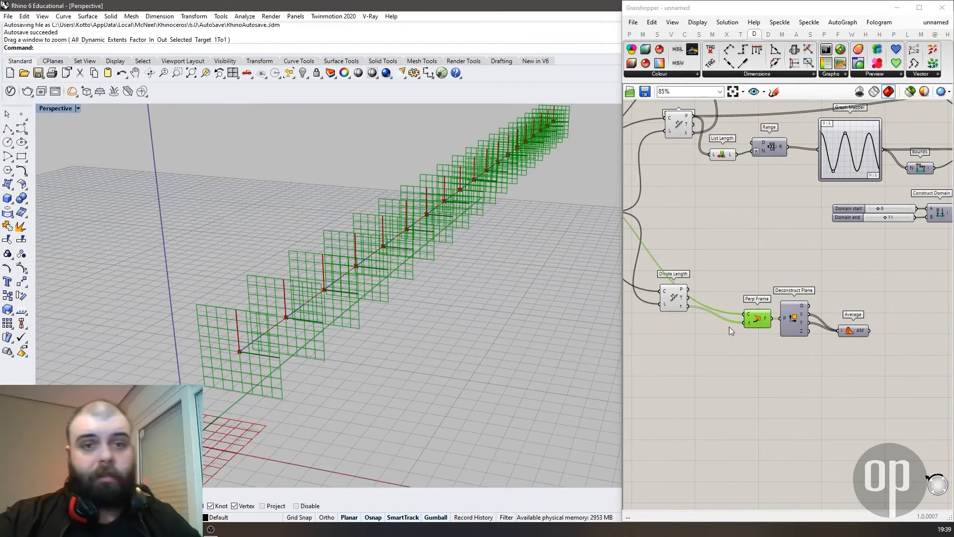
# Step: Turn on the previews of the copied Deconstruct Plane and Average components
pyautogui.click(794, 320)
pyautogui.middleClick(811, 289)
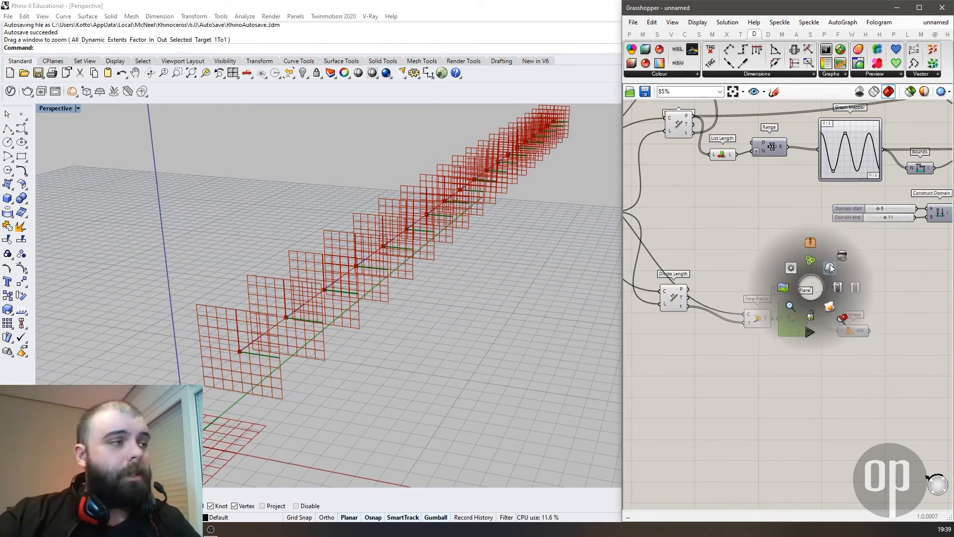
pyautogui.click(831, 267)
pyautogui.scroll(4, 893, 377)
pyautogui.click(812, 285)
pyautogui.middleClick(812, 286)
pyautogui.click(831, 267)
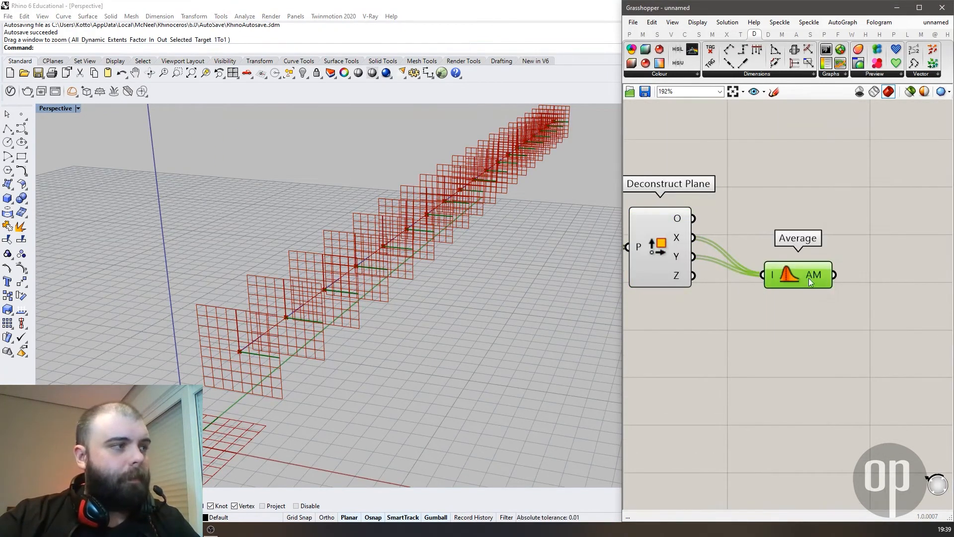
# Step: Add a Vector Display after the copied Average, anchored to Deconstruct Plane's O output and fed by AM, and inspect the vectors
pyautogui.scroll(-6, 821, 259)
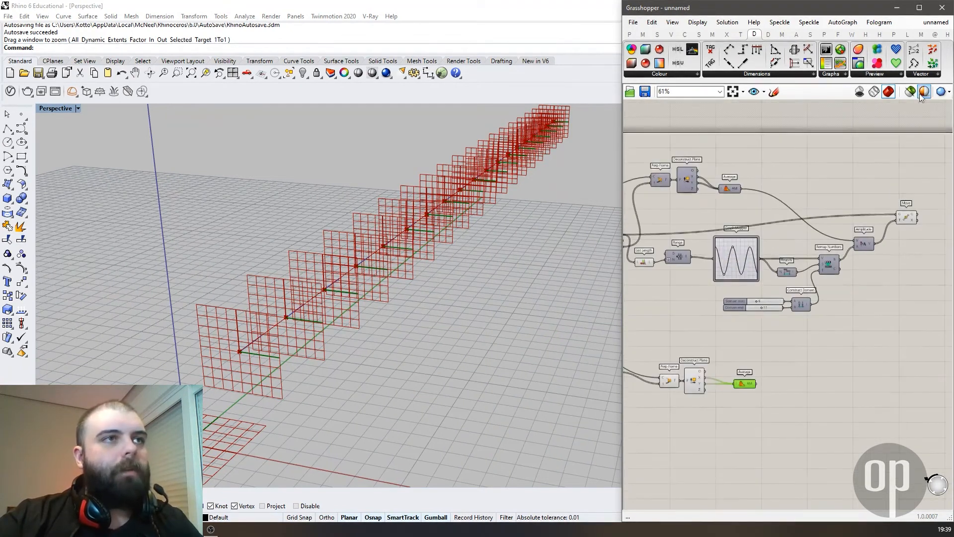
pyautogui.moveTo(933, 49); pyautogui.dragTo(848, 369)
pyautogui.scroll(3, 711, 389)
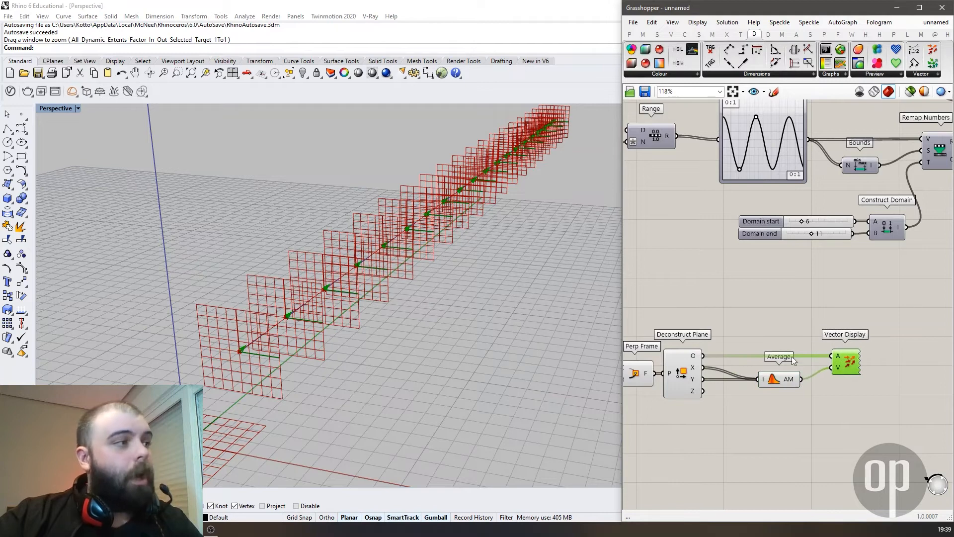
pyautogui.scroll(-4, 314, 324)
pyautogui.moveTo(315, 325); pyautogui.dragTo(376, 317, button='right')
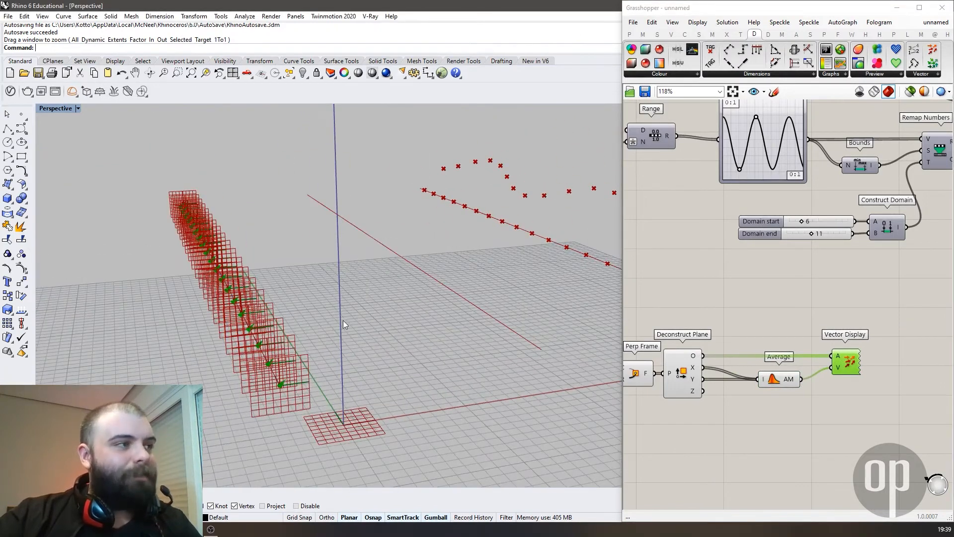
pyautogui.moveTo(575, 169); pyautogui.dragTo(531, 196, button='right')
pyautogui.scroll(-3, 779, 400)
# Step: Turn off the copied Deconstruct Plane's preview and compare the Perp Frame planes with the averaged vectors along the curve
pyautogui.moveTo(727, 445); pyautogui.dragTo(630, 339)
pyautogui.middleClick(638, 323)
pyautogui.click(635, 359)
pyautogui.scroll(5, 738, 401)
pyautogui.click(824, 411)
pyautogui.scroll(5, 348, 348)
pyautogui.scroll(-4, 812, 326)
pyautogui.click(724, 345)
pyautogui.middleClick(724, 345)
pyautogui.click(723, 380)
pyautogui.scroll(-3, 341, 338)
pyautogui.moveTo(341, 338); pyautogui.dragTo(310, 311, button='right')
pyautogui.scroll(5, 874, 359)
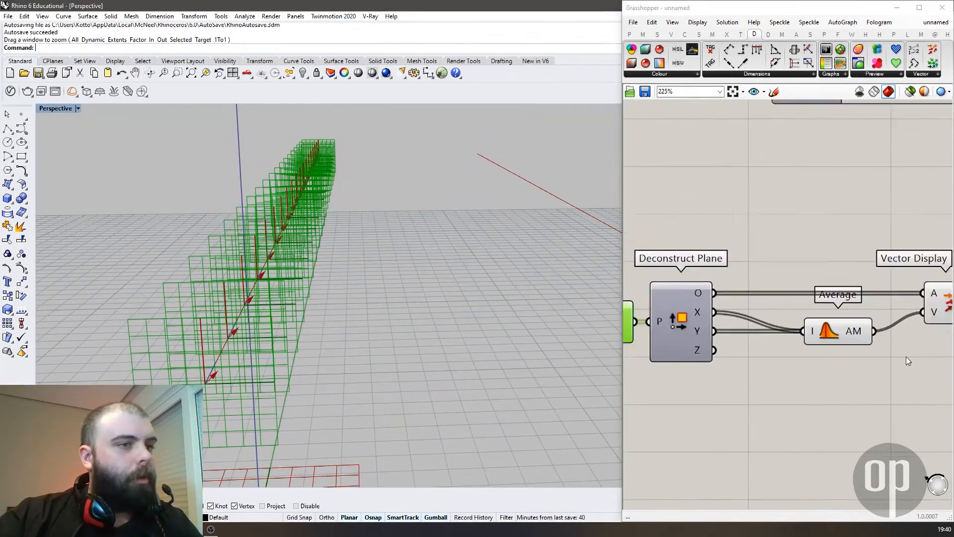
# Step: Duplicate Vector Display and feed its V input from Deconstruct Plane's X output, then from Y, to compare both axis directions
pyautogui.scroll(-3, 865, 297)
pyautogui.click(884, 289)
pyautogui.hotkey('ctrl', 'c')
pyautogui.hotkey('ctrl', 'v')
pyautogui.moveTo(895, 303); pyautogui.dragTo(802, 376)
pyautogui.click(768, 272)
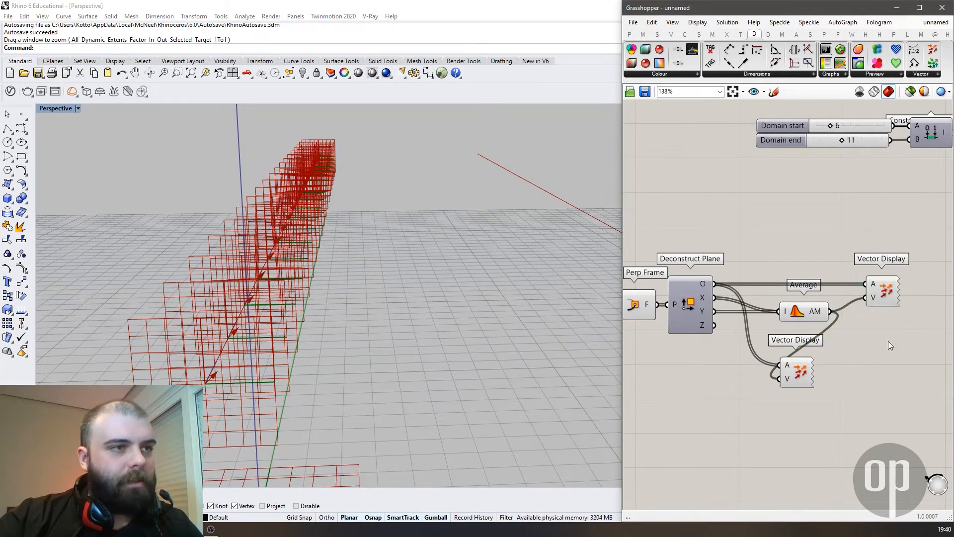
pyautogui.moveTo(890, 347); pyautogui.dragTo(795, 272)
pyautogui.middleClick(805, 262)
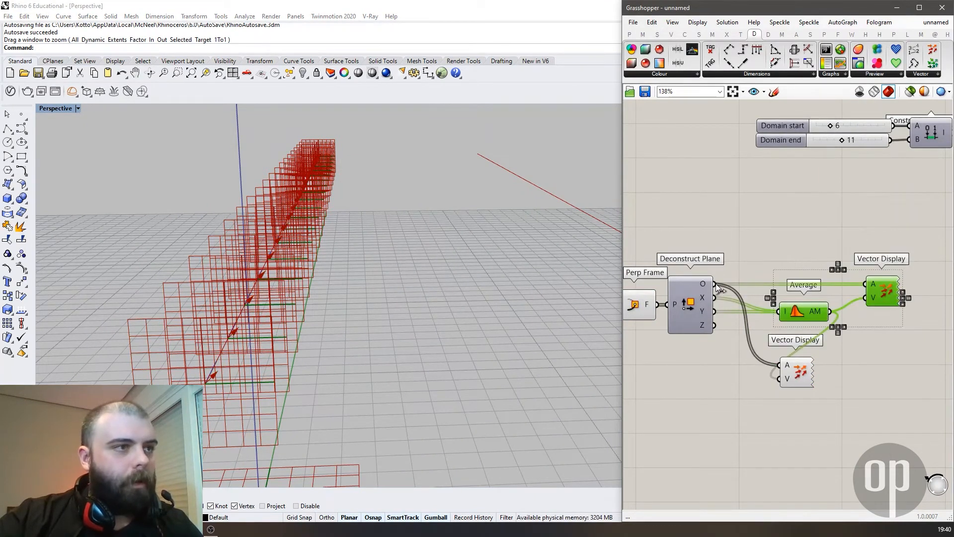
pyautogui.moveTo(715, 298); pyautogui.dragTo(780, 381)
pyautogui.moveTo(795, 372); pyautogui.dragTo(793, 382)
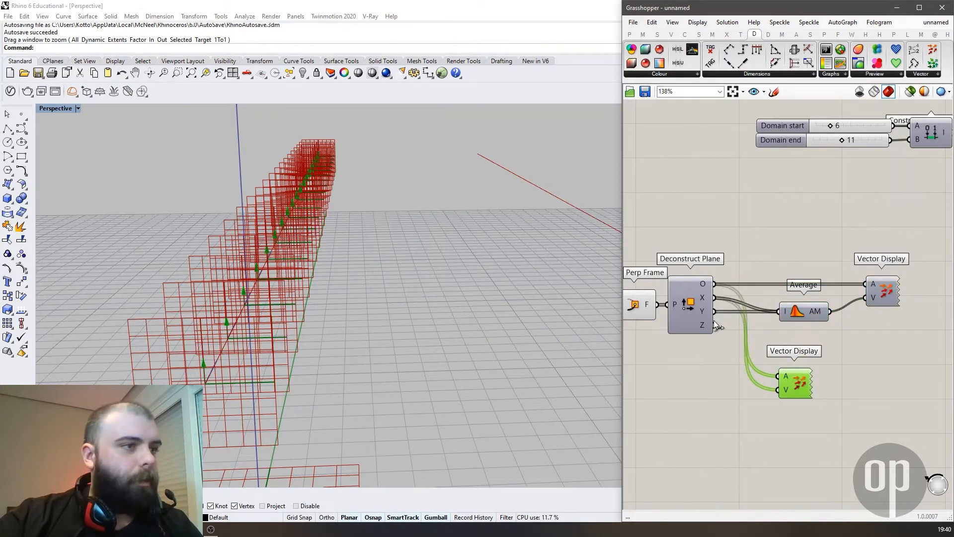
pyautogui.moveTo(716, 313); pyautogui.dragTo(804, 386)
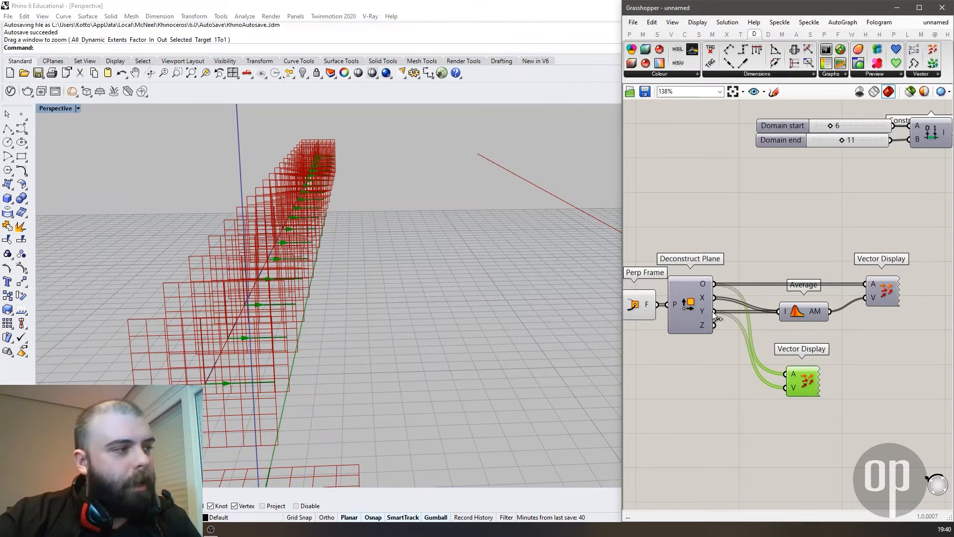
# Step: Insert a Negative component between Deconstruct Plane's Y output and the duplicate Vector Display's V input
pyautogui.doubleClick(739, 389)
pyautogui.write('neg')
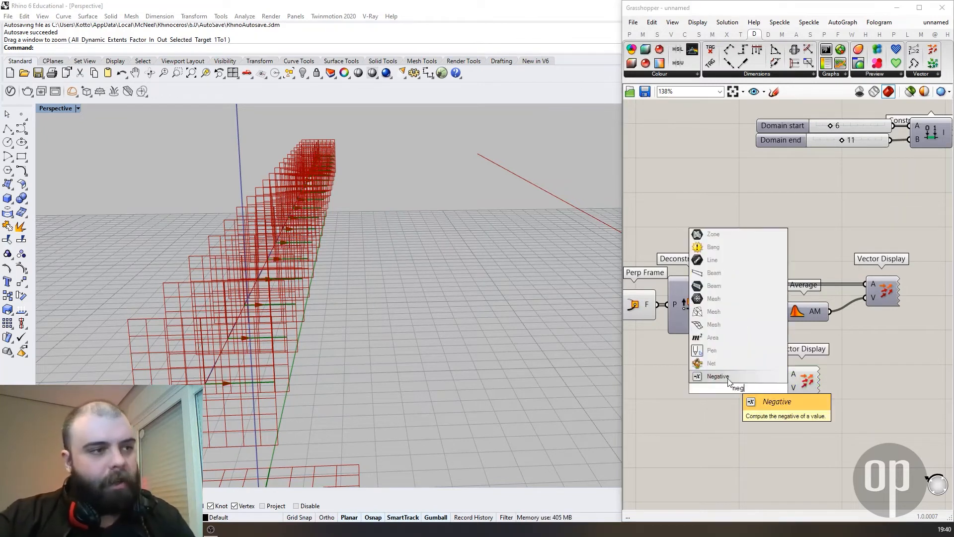
pyautogui.click(728, 379)
pyautogui.moveTo(714, 312); pyautogui.dragTo(788, 388)
pyautogui.click(809, 381)
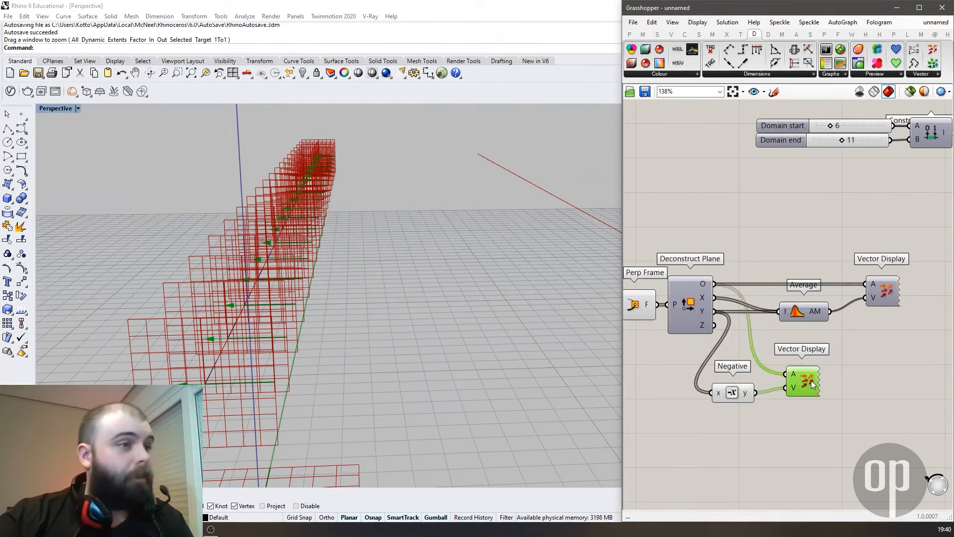
pyautogui.scroll(-2, 795, 352)
pyautogui.scroll(5, 839, 352)
pyautogui.moveTo(753, 397); pyautogui.dragTo(791, 392)
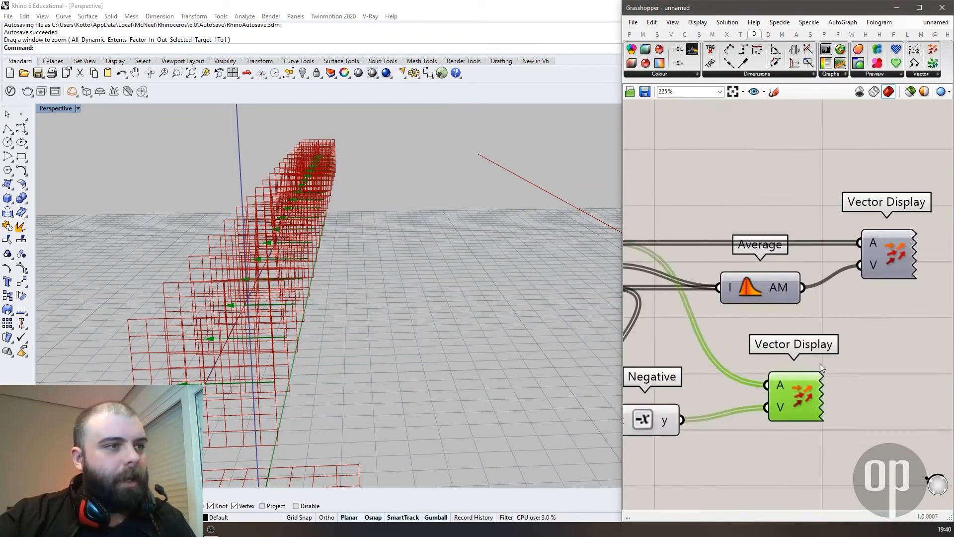
pyautogui.scroll(-3, 817, 364)
# Step: Replace the Y wire into the copied Average with Negative's output, keeping the X wire connected
pyautogui.click(704, 309)
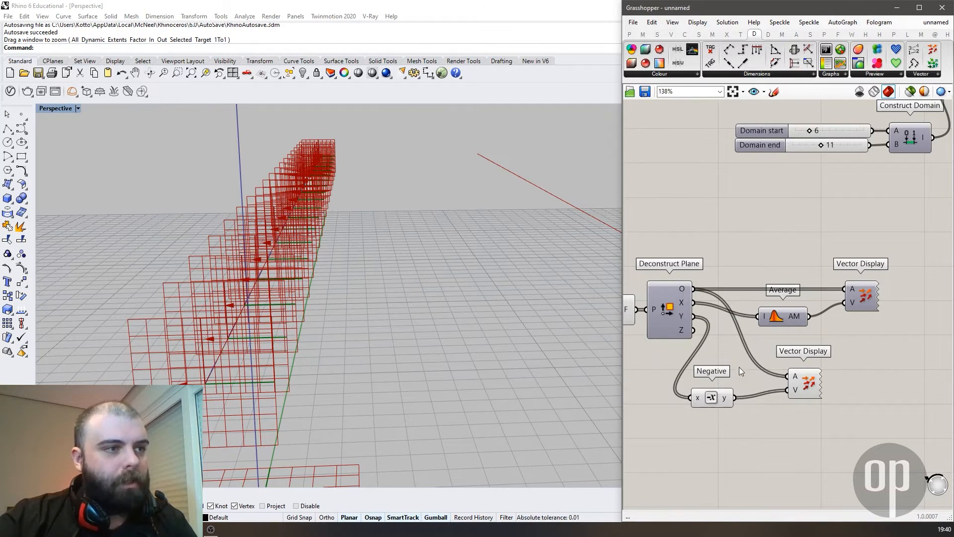
pyautogui.click(856, 300)
pyautogui.middleClick(846, 318)
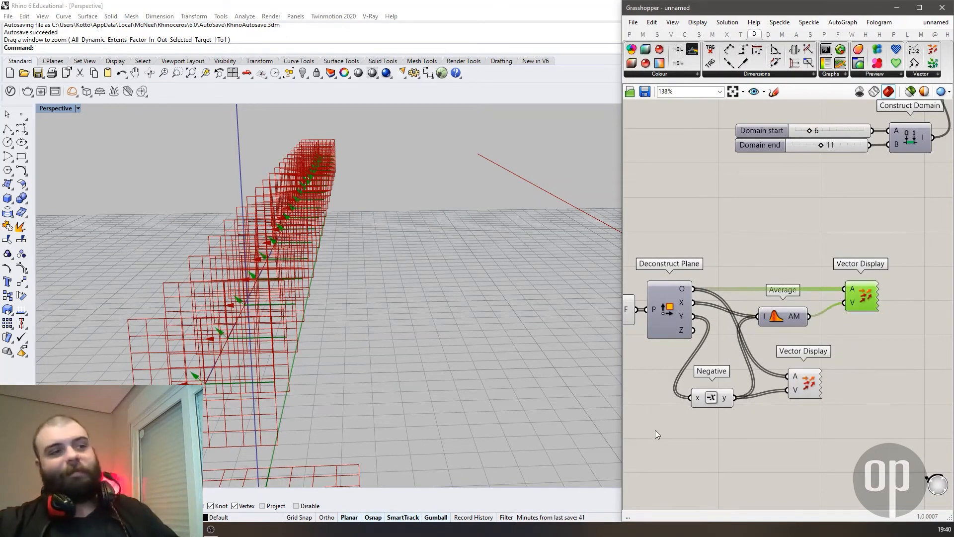
# Step: Delete the duplicate Vector Display and place Negative neatly between Deconstruct Plane and Average
pyautogui.moveTo(854, 420); pyautogui.dragTo(799, 366)
pyautogui.press('Delete')
pyautogui.moveTo(936, 376); pyautogui.dragTo(799, 279)
pyautogui.moveTo(804, 323); pyautogui.dragTo(862, 334)
pyautogui.moveTo(716, 398); pyautogui.dragTo(759, 352)
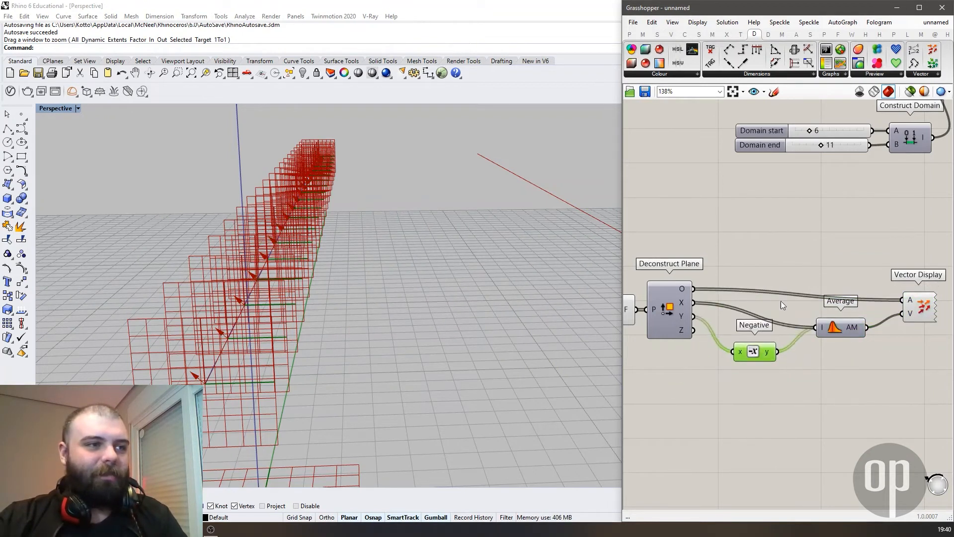
# Step: Duplicate Move and Amplitude together and place the copies beside the second branch's Average
pyautogui.click(913, 318)
pyautogui.scroll(-8, 689, 285)
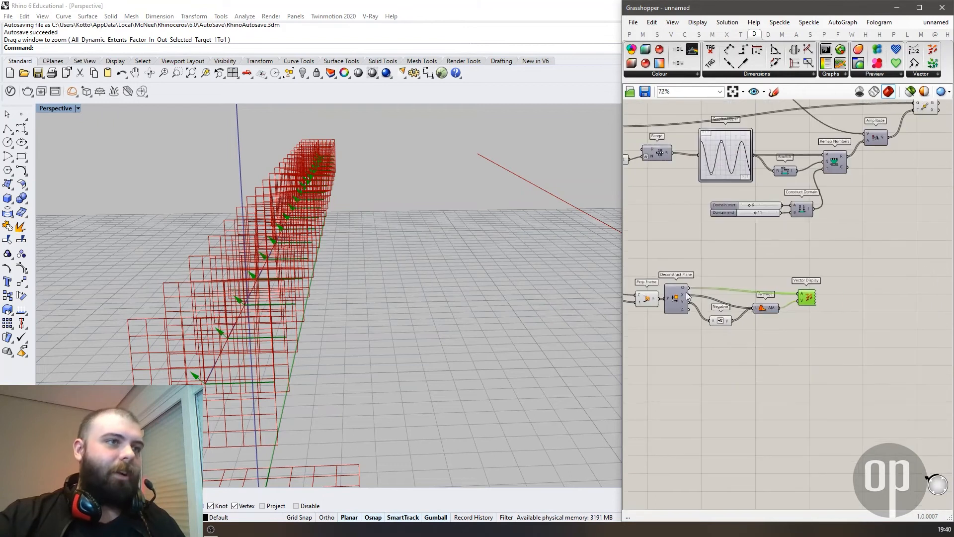
pyautogui.scroll(5, 788, 220)
pyautogui.click(856, 164)
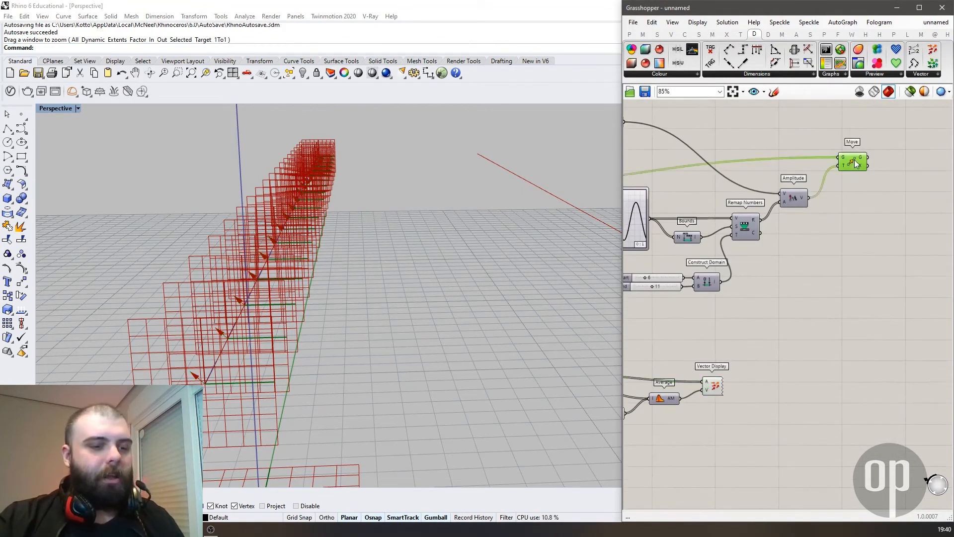
pyautogui.keyDown('shift'); pyautogui.click(801, 199); pyautogui.keyUp('shift')
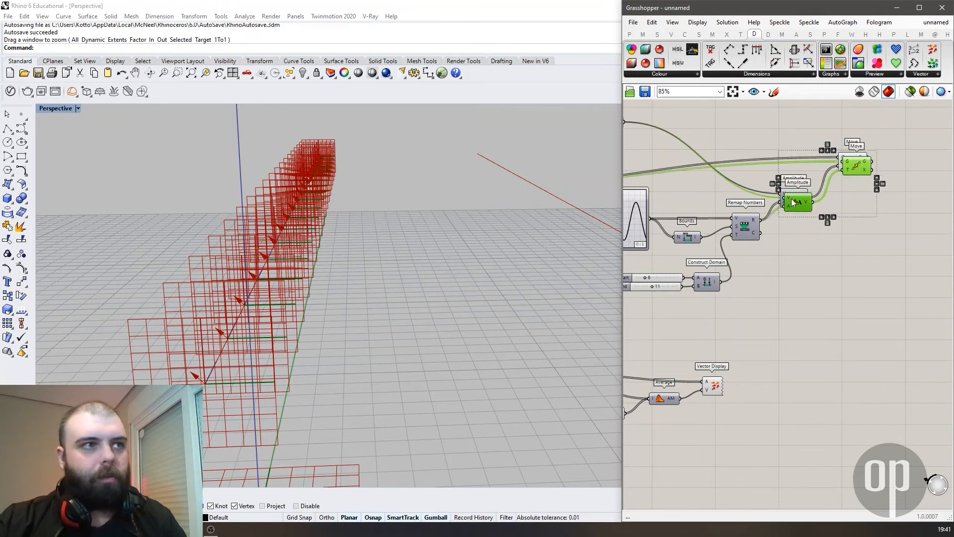
pyautogui.keyDown('alt'); pyautogui.moveTo(802, 178); pyautogui.dragTo(796, 368); pyautogui.keyUp('alt')
pyautogui.click(780, 323)
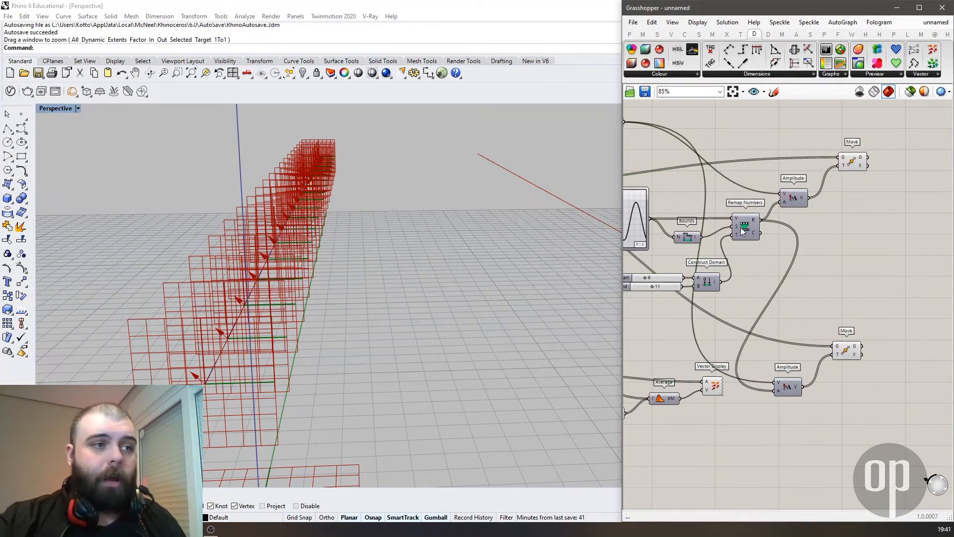
# Step: Connect the second Divide Length's P output to the copied Move's G input and inspect the moved points
pyautogui.scroll(-5, 739, 244)
pyautogui.scroll(4, 717, 348)
pyautogui.click(727, 348)
pyautogui.scroll(-5, 726, 350)
pyautogui.moveTo(732, 349); pyautogui.dragTo(854, 307)
pyautogui.scroll(5, 868, 357)
pyautogui.moveTo(458, 264); pyautogui.dragTo(328, 251, button='right')
pyautogui.scroll(-4, 750, 307)
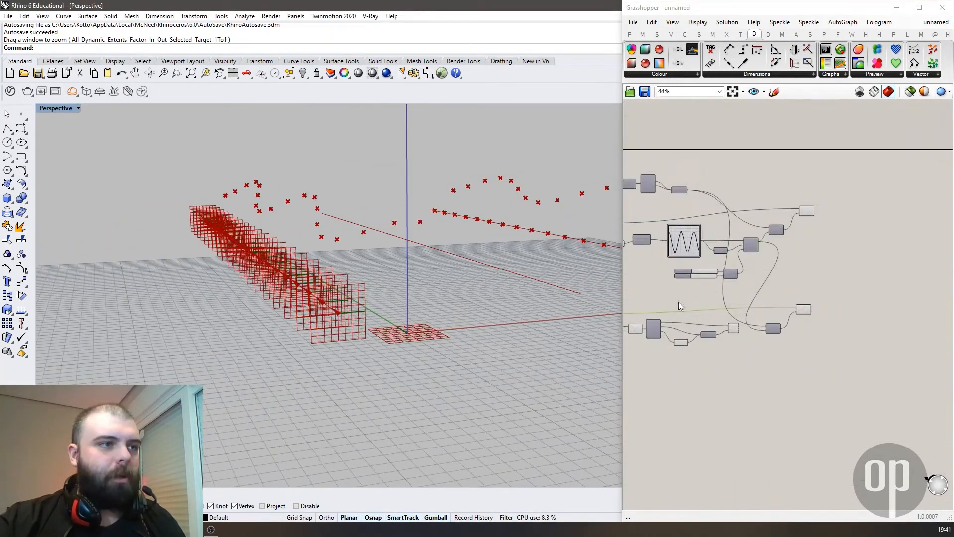
# Step: Feed the copied Amplitude's V input only from the second Average's AM output and check both rows of moved points
pyautogui.scroll(4, 680, 306)
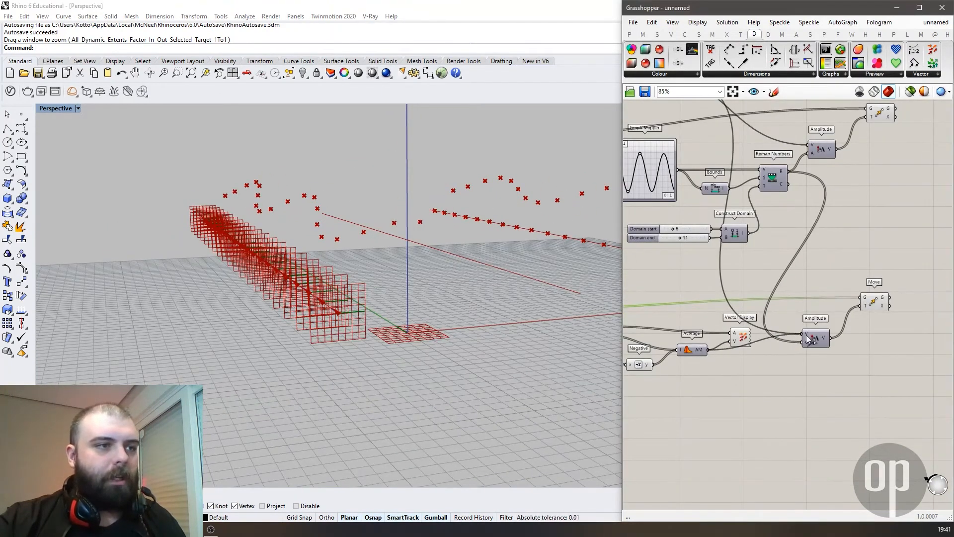
pyautogui.moveTo(807, 336); pyautogui.dragTo(807, 336)
pyautogui.scroll(-8, 341, 306)
pyautogui.moveTo(342, 305); pyautogui.dragTo(491, 322, button='right')
pyautogui.scroll(-4, 865, 327)
pyautogui.scroll(5, 799, 339)
# Step: Delete the remaining Vector Display and turn off the previews of the components from List Item up to the remapping stage in both branches
pyautogui.click(832, 333)
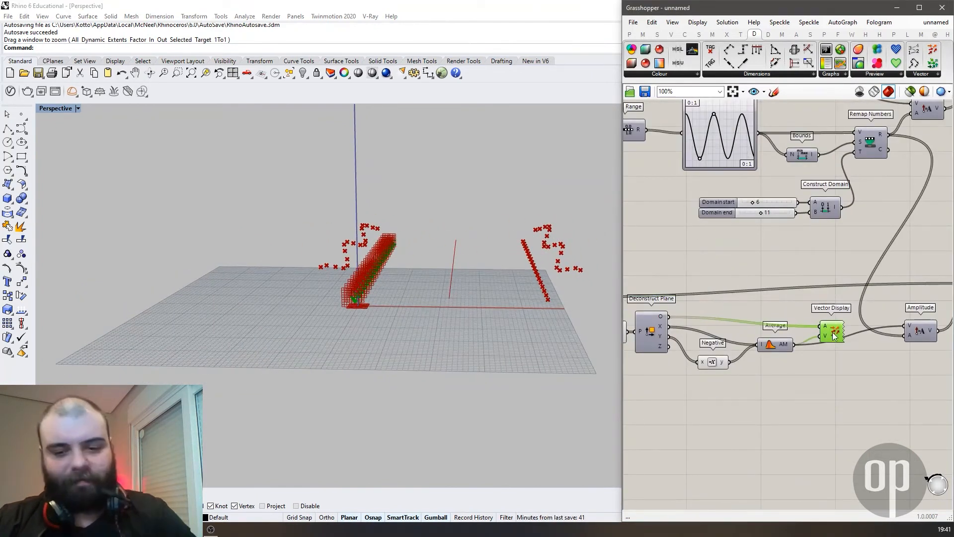
pyautogui.scroll(-4, 840, 348)
pyautogui.moveTo(852, 402); pyautogui.dragTo(629, 185)
pyautogui.middleClick(662, 184)
pyautogui.click(691, 153)
pyautogui.moveTo(437, 321); pyautogui.dragTo(432, 274, button='right')
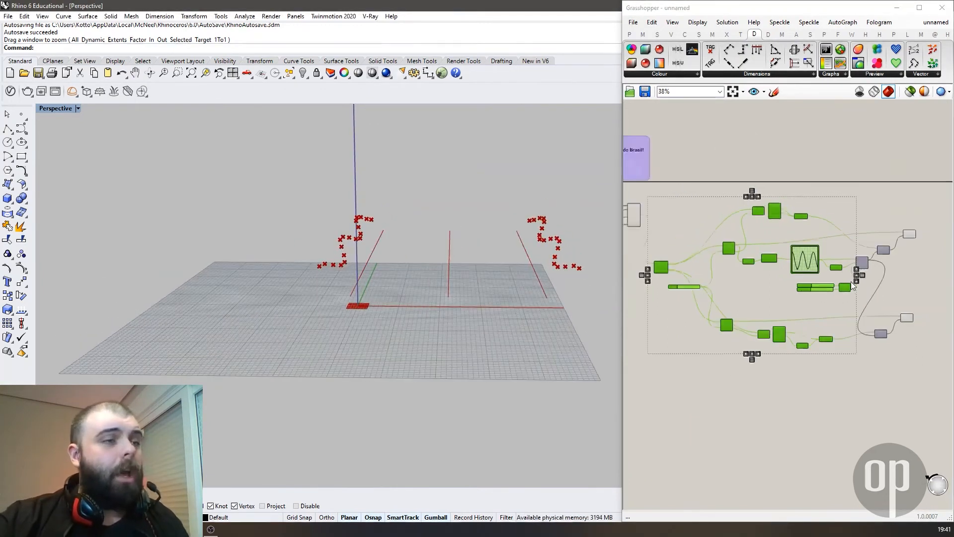
pyautogui.scroll(8, 749, 231)
pyautogui.moveTo(731, 272); pyautogui.dragTo(646, 271)
pyautogui.moveTo(414, 289)
pyautogui.mouseDown(button='right')
pyautogui.moveTo(419, 270)
pyautogui.moveTo(423, 281)
pyautogui.mouseUp(button='right')
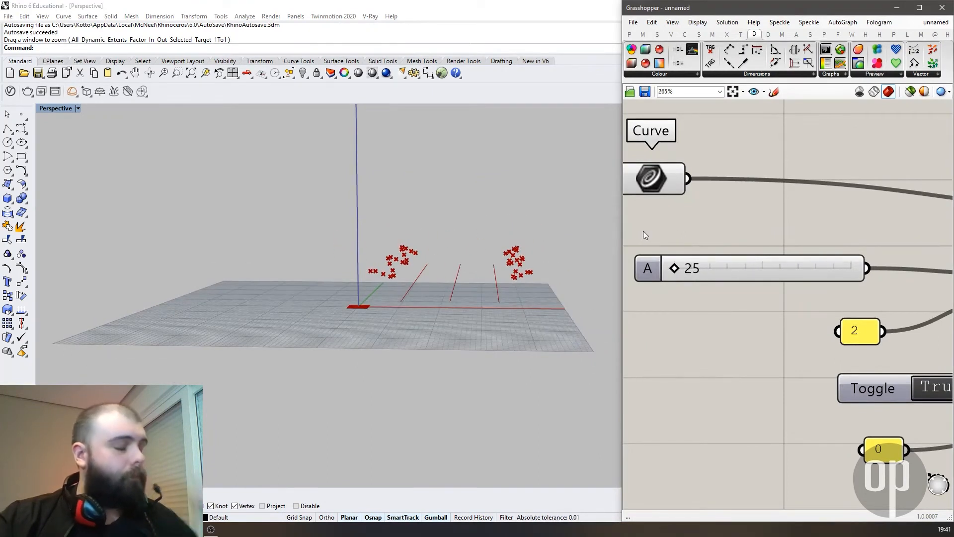
pyautogui.scroll(-12, 643, 231)
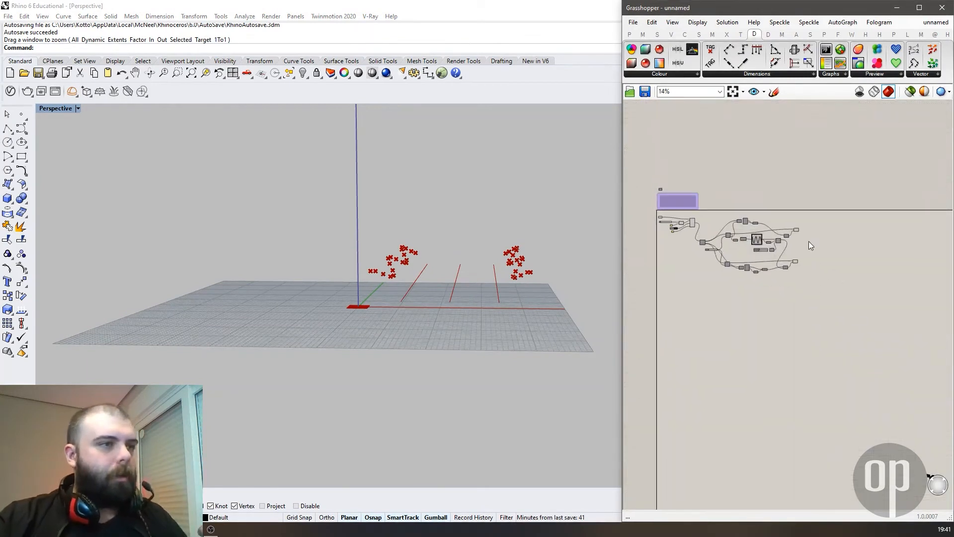
pyautogui.scroll(4, 801, 240)
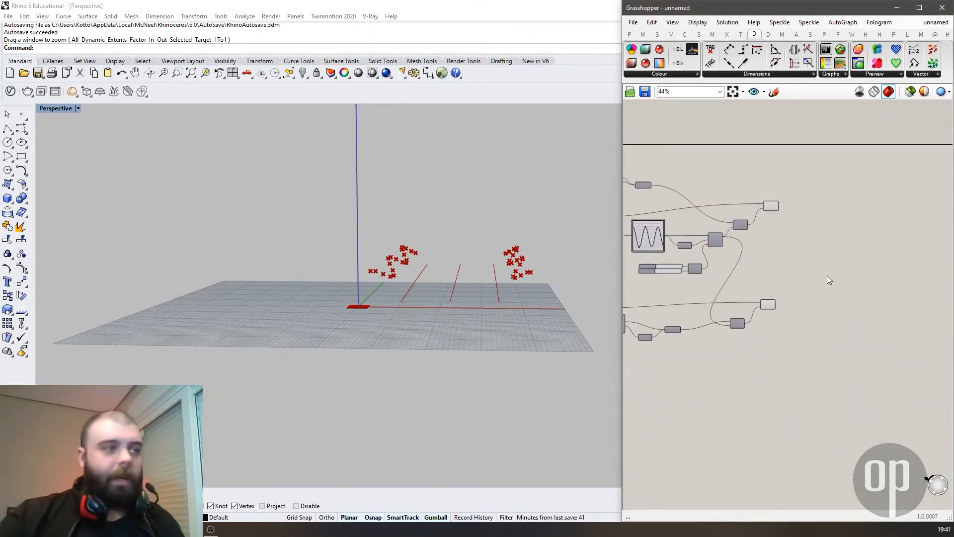
pyautogui.scroll(5, 495, 277)
pyautogui.moveTo(510, 242); pyautogui.dragTo(495, 262, button='right')
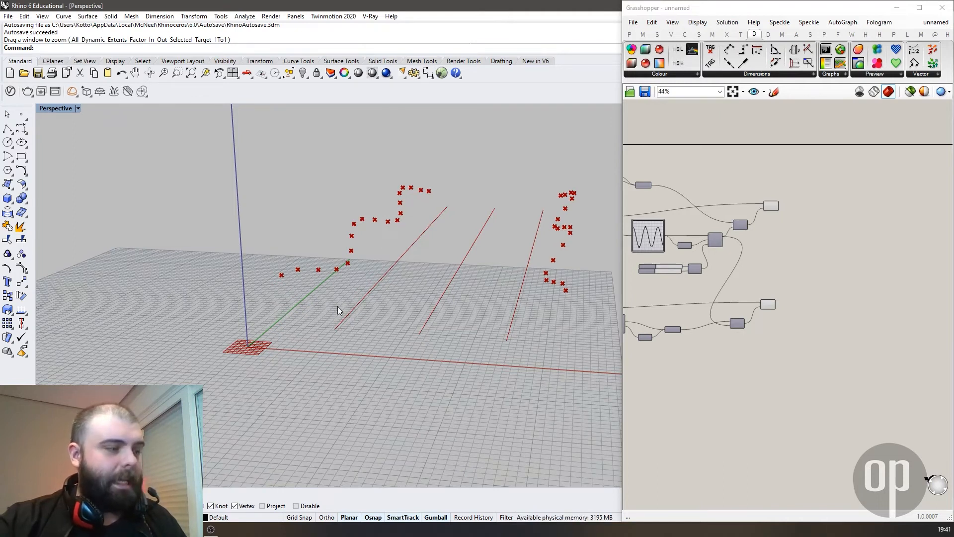
# Step: Try adding a PolyLine component beyond the Moves and feed its V input from the first Divide Length's P output
pyautogui.scroll(4, 805, 273)
pyautogui.doubleClick(822, 270)
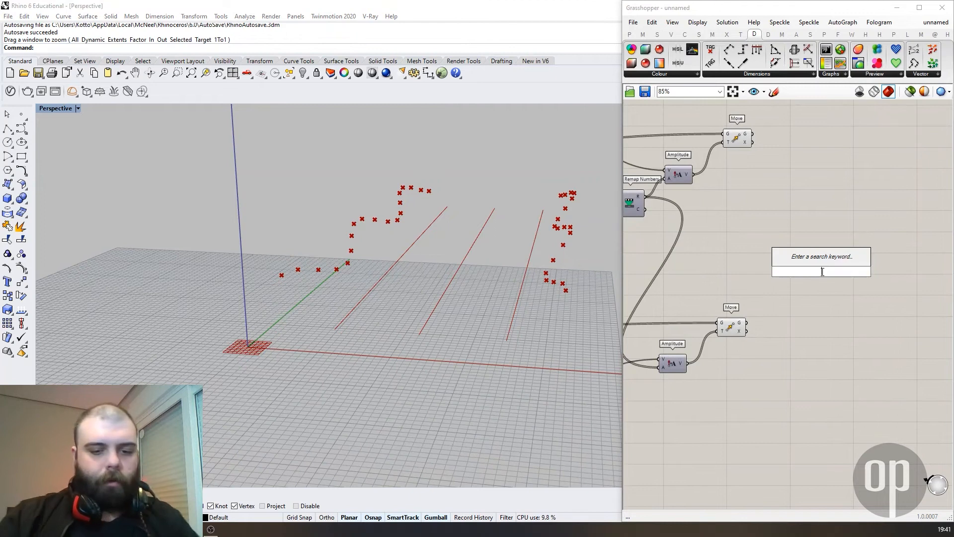
pyautogui.write('polyline')
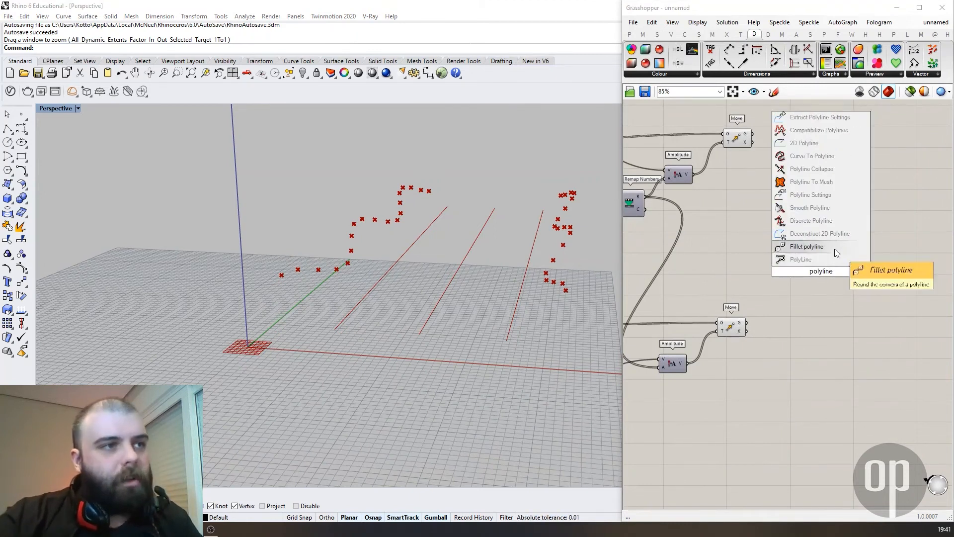
pyautogui.click(837, 256)
pyautogui.scroll(-5, 839, 255)
pyautogui.scroll(4, 805, 214)
pyautogui.click(802, 177)
pyautogui.click(811, 217)
pyautogui.scroll(-3, 820, 219)
pyautogui.scroll(4, 703, 214)
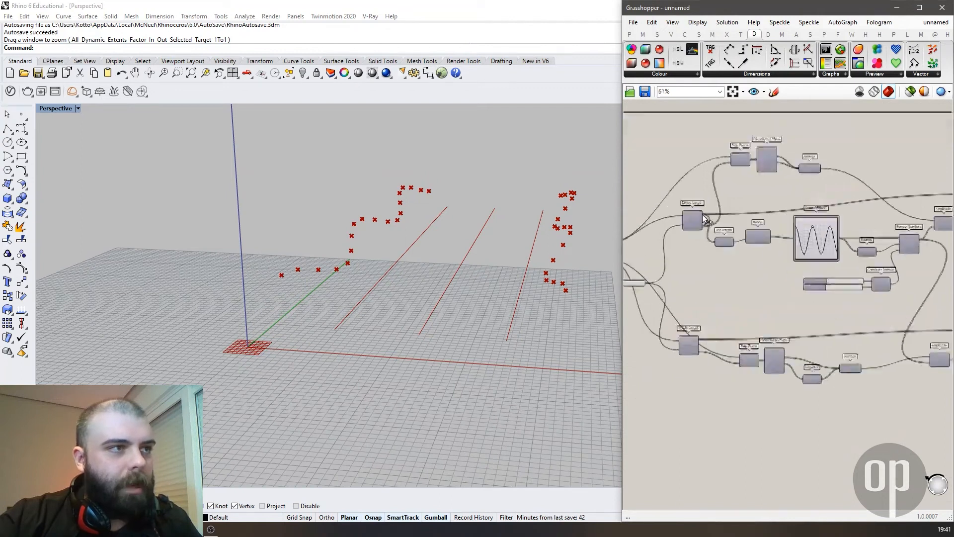
pyautogui.scroll(-3, 704, 214)
pyautogui.moveTo(705, 214); pyautogui.dragTo(757, 356)
# Step: Try adding the upper Move's G output to the PolyLine's V input as well, inspect the curve and delete the PolyLine
pyautogui.scroll(3, 905, 282)
pyautogui.scroll(-2, 910, 283)
pyautogui.scroll(5, 890, 283)
pyautogui.scroll(-3, 832, 338)
pyautogui.moveTo(733, 196); pyautogui.dragTo(794, 346)
pyautogui.moveTo(546, 239); pyautogui.dragTo(586, 297, button='right')
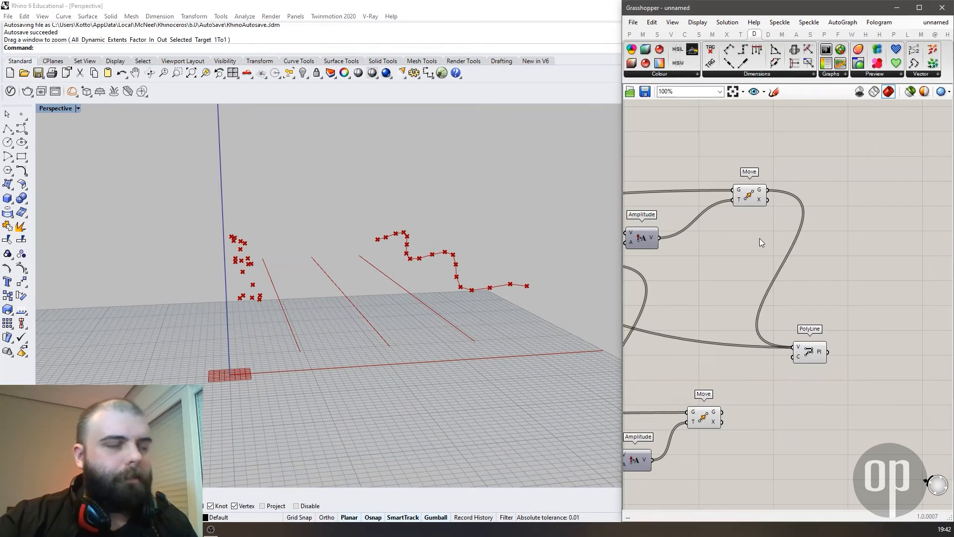
pyautogui.moveTo(873, 422); pyautogui.dragTo(780, 339)
pyautogui.press('Delete')
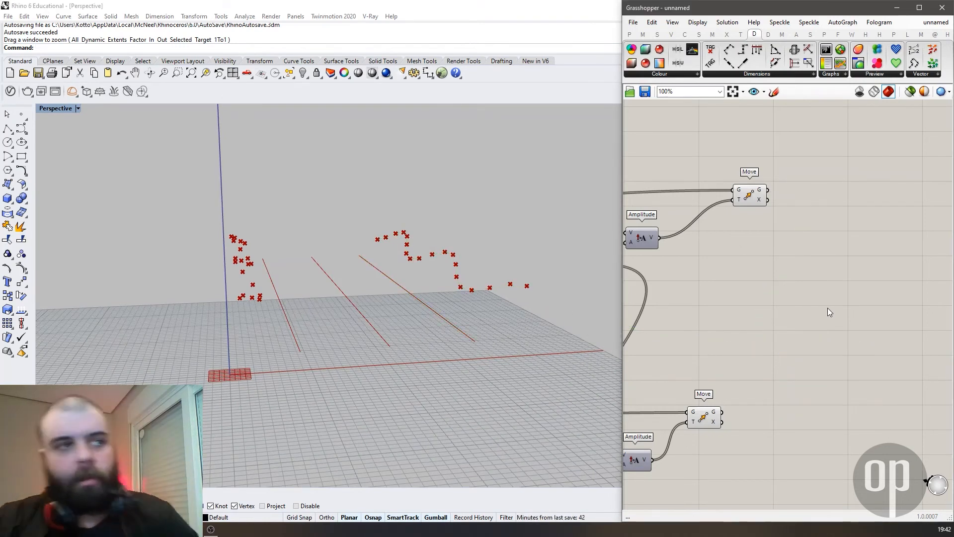
# Step: Add a Merge component between the two Move branches and shift the upper Move farther away from it
pyautogui.doubleClick(827, 308)
pyautogui.write('merge')
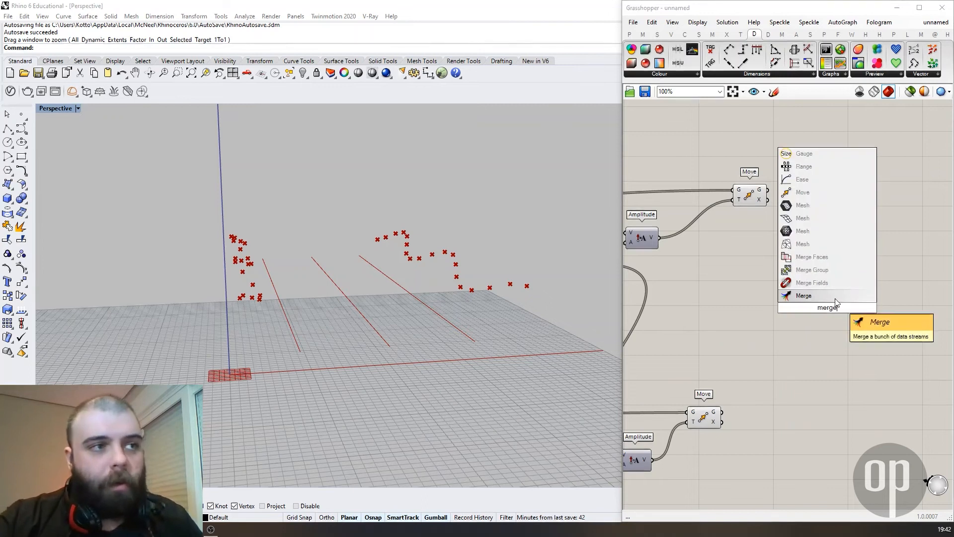
pyautogui.press('Return')
pyautogui.moveTo(557, 298); pyautogui.dragTo(529, 311, button='right')
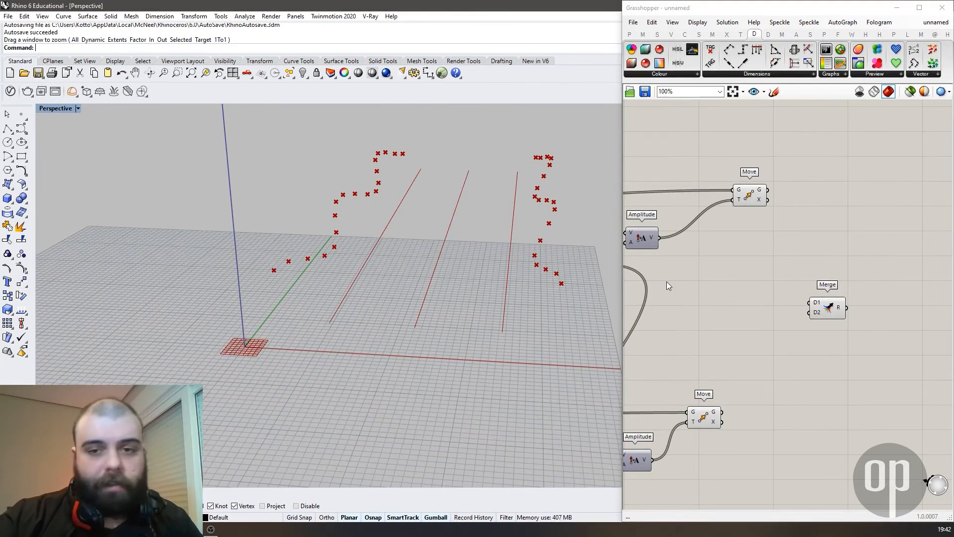
pyautogui.moveTo(752, 195); pyautogui.dragTo(718, 197)
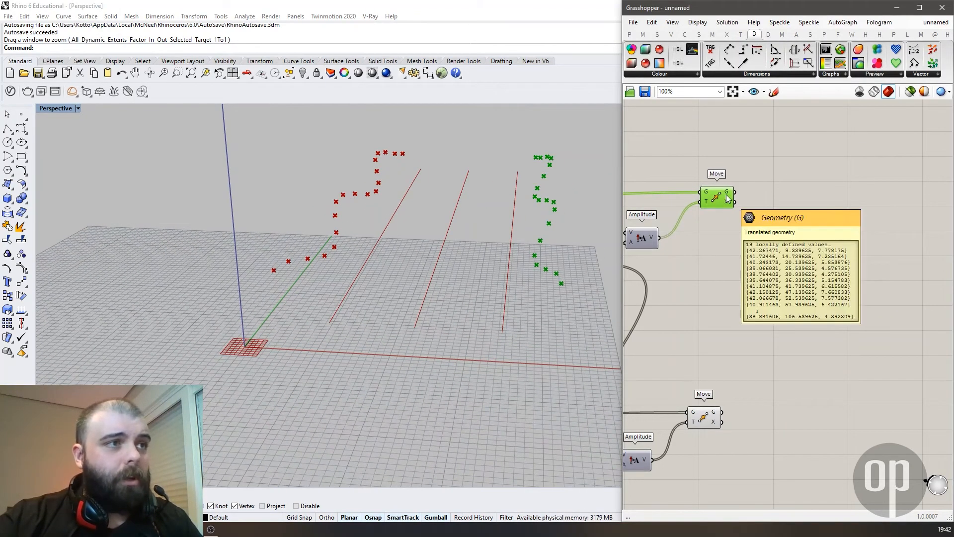
# Step: Place a Panel beside the upper Move, connect the Move's G output to it and enlarge it to list all points
pyautogui.click(630, 34)
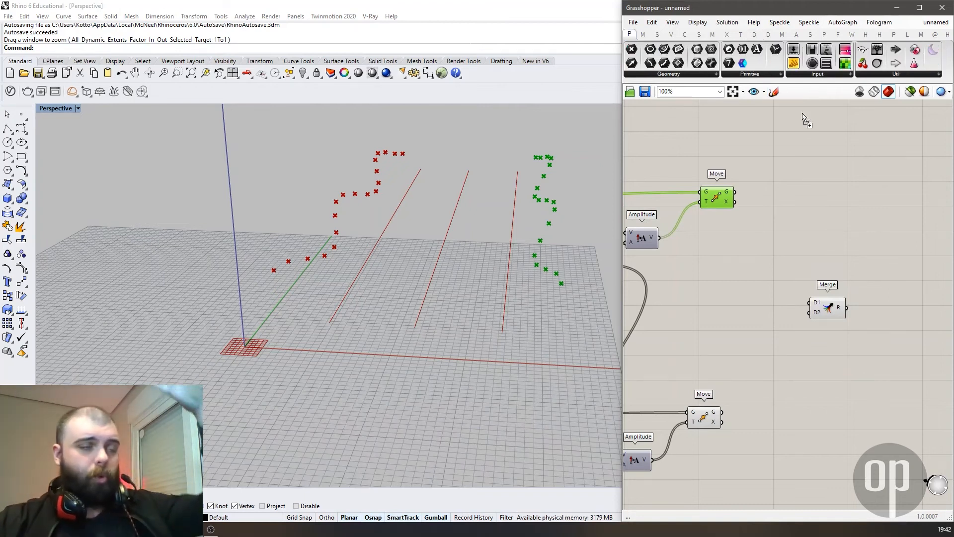
pyautogui.moveTo(794, 63); pyautogui.dragTo(823, 201)
pyautogui.moveTo(738, 192); pyautogui.dragTo(918, 360)
pyautogui.moveTo(886, 325); pyautogui.dragTo(880, 252)
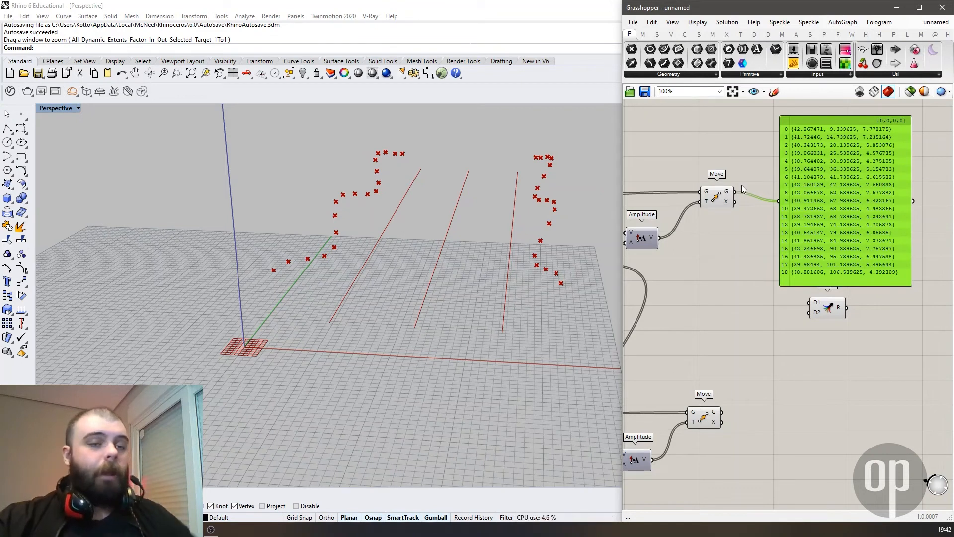
# Step: Graft the upper Move's G output and examine the data tree branches in the Panel
pyautogui.rightClick(729, 195)
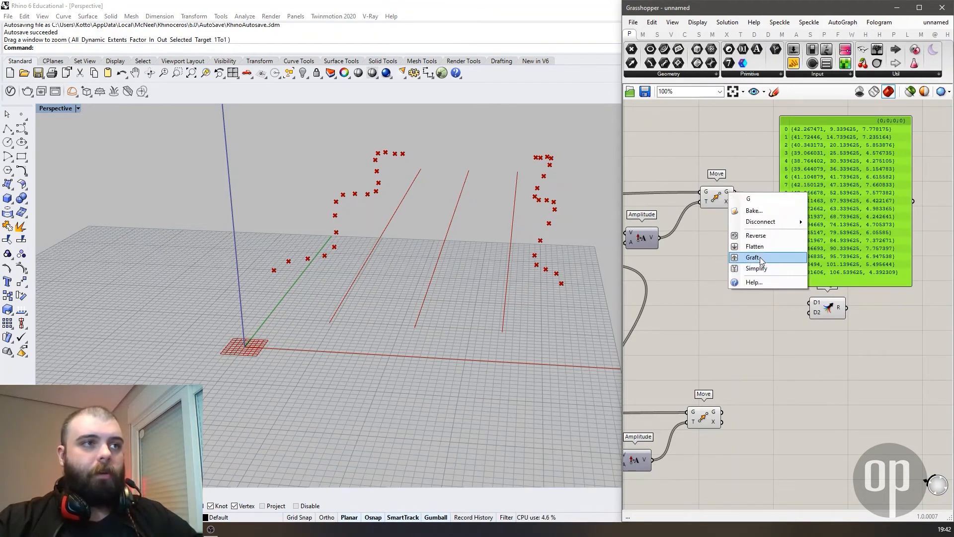
pyautogui.click(760, 257)
pyautogui.scroll(1, 871, 130)
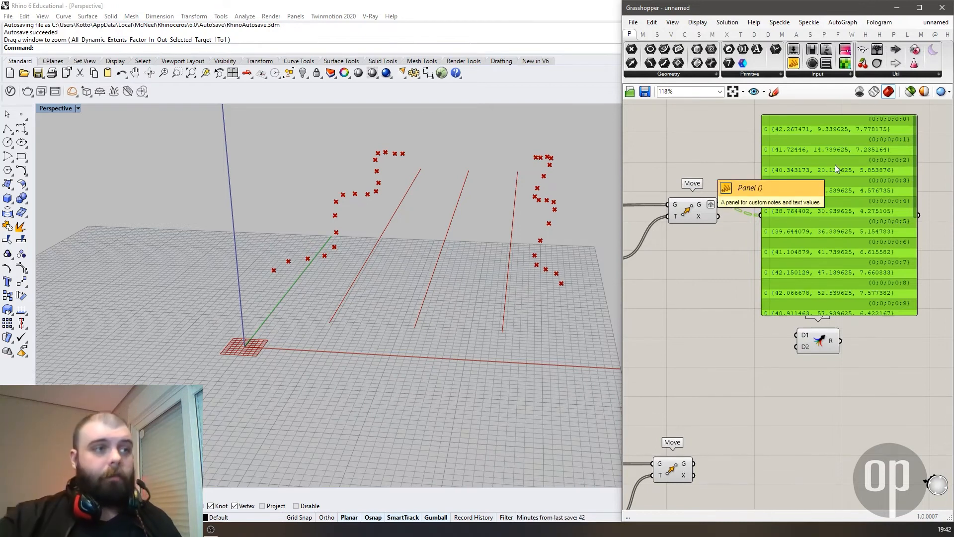
pyautogui.moveTo(794, 214); pyautogui.dragTo(802, 207)
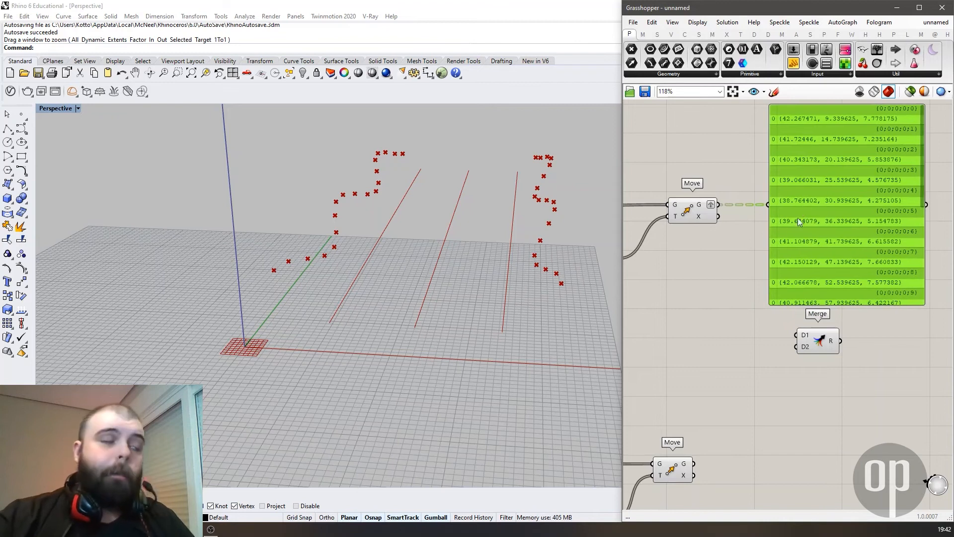
pyautogui.scroll(-2, 748, 238)
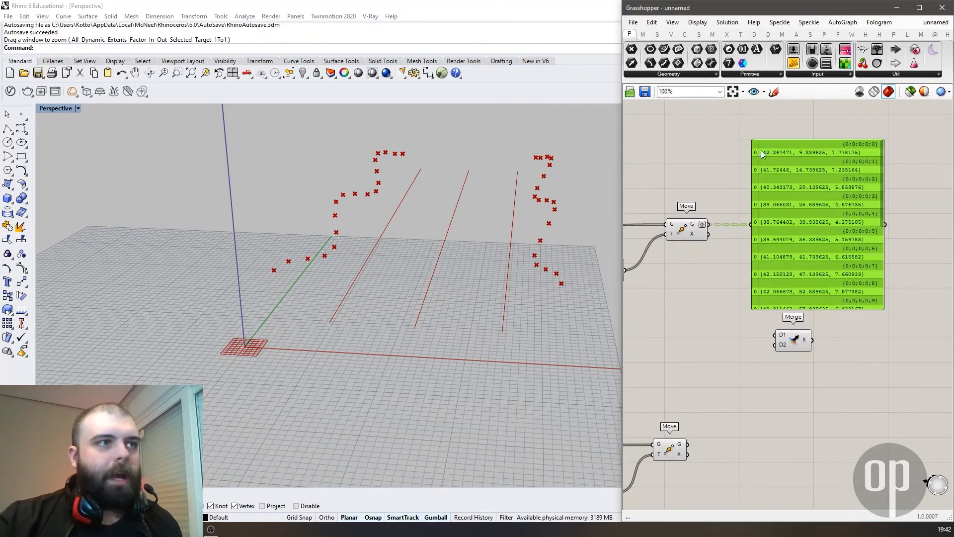
# Step: Identify the lower Move's points in the viewport and delete the Panel
pyautogui.click(669, 456)
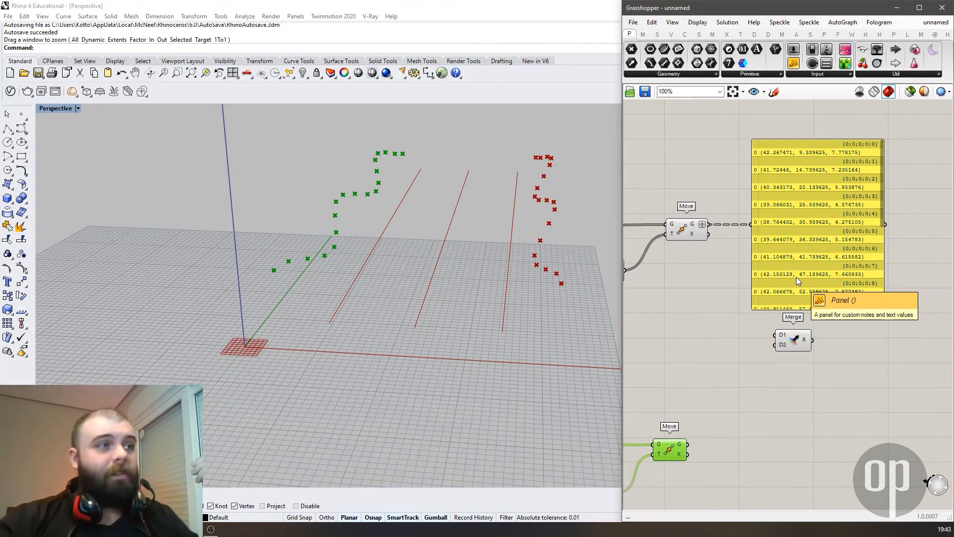
pyautogui.click(796, 276)
pyautogui.press('Delete')
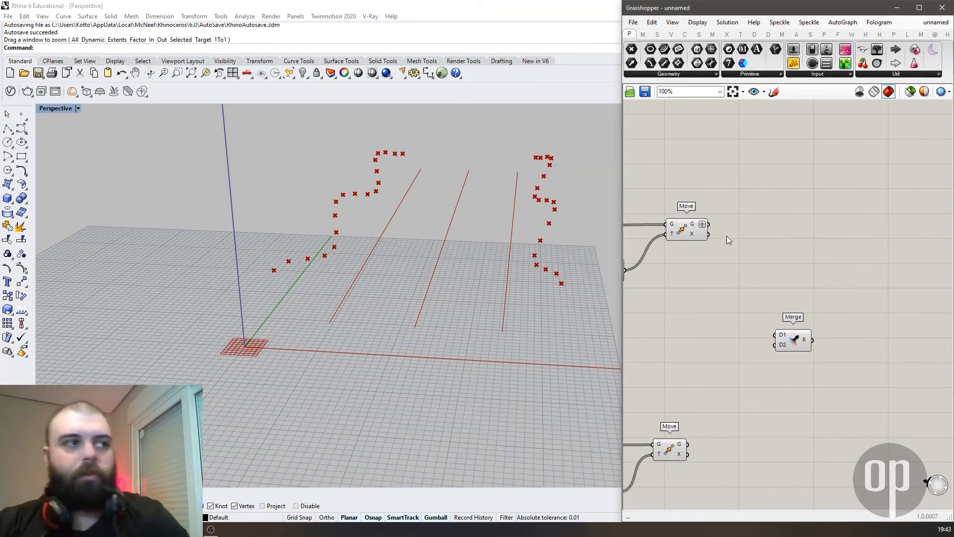
# Step: Turn on the previews of both Divide Length components so the division points show on the two curves
pyautogui.click(688, 223)
pyautogui.click(672, 453)
pyautogui.scroll(-9, 836, 289)
pyautogui.scroll(8, 765, 293)
pyautogui.click(747, 263)
pyautogui.middleClick(747, 228)
pyautogui.click(726, 210)
pyautogui.scroll(-3, 714, 209)
pyautogui.scroll(1, 753, 376)
pyautogui.click(746, 373)
pyautogui.click(727, 361)
pyautogui.middleClick(740, 314)
pyautogui.click(762, 296)
pyautogui.click(775, 265)
# Step: Start a freehand sketch on an empty canvas area and draw two roughly parallel diagonal curves
pyautogui.moveTo(552, 301)
pyautogui.mouseDown(button='right')
pyautogui.moveTo(526, 287)
pyautogui.moveTo(531, 299)
pyautogui.mouseUp(button='right')
pyautogui.scroll(-2, 764, 151)
pyautogui.click(774, 92)
pyautogui.scroll(-9, 687, 251)
pyautogui.scroll(7, 763, 252)
pyautogui.scroll(1, 781, 328)
pyautogui.moveTo(755, 363); pyautogui.dragTo(850, 268)
pyautogui.moveTo(659, 319); pyautogui.dragTo(775, 223)
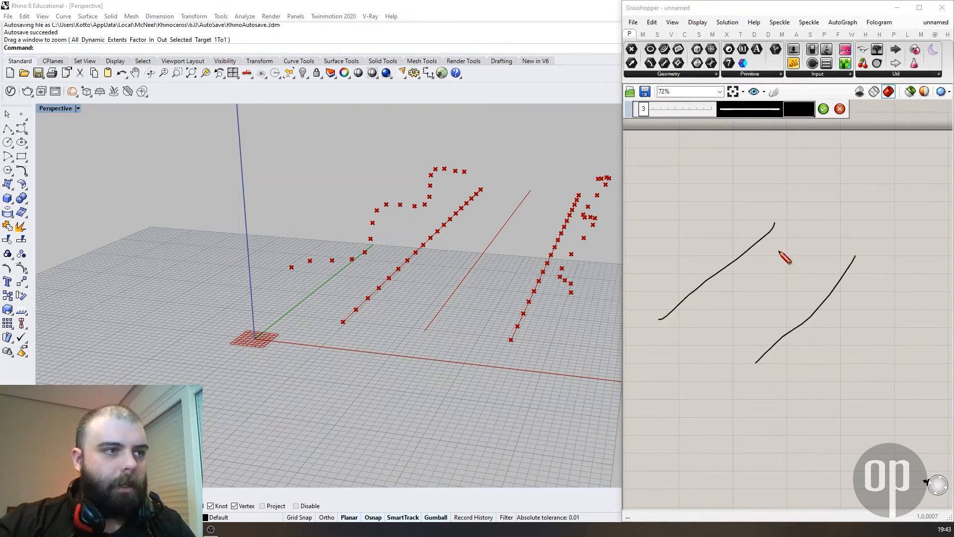
# Step: Mark three cross-shaped division points along each of the two sketched curves
pyautogui.moveTo(753, 370); pyautogui.dragTo(754, 353)
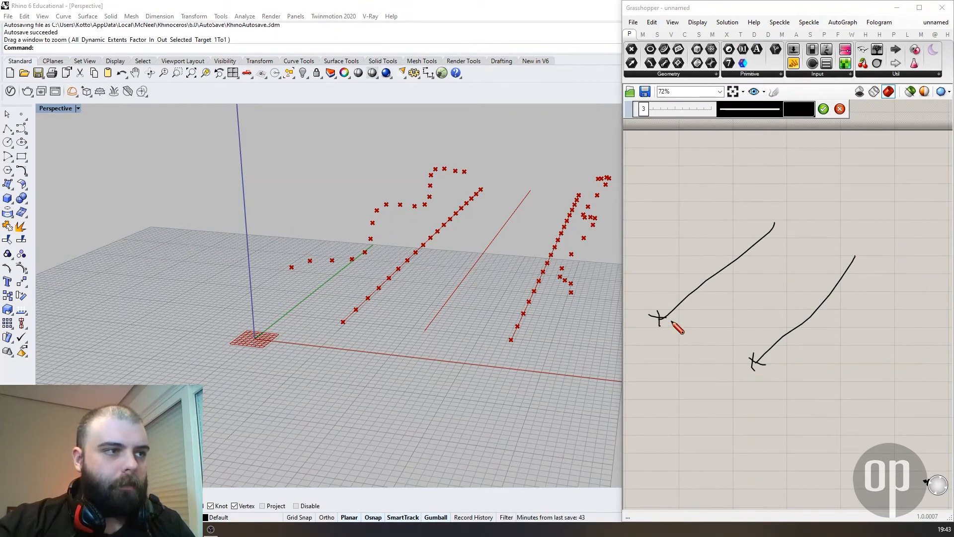
pyautogui.moveTo(727, 280); pyautogui.dragTo(728, 260)
pyautogui.moveTo(717, 262); pyautogui.dragTo(742, 273)
pyautogui.moveTo(790, 218); pyautogui.dragTo(791, 218)
pyautogui.moveTo(779, 205); pyautogui.dragTo(786, 237)
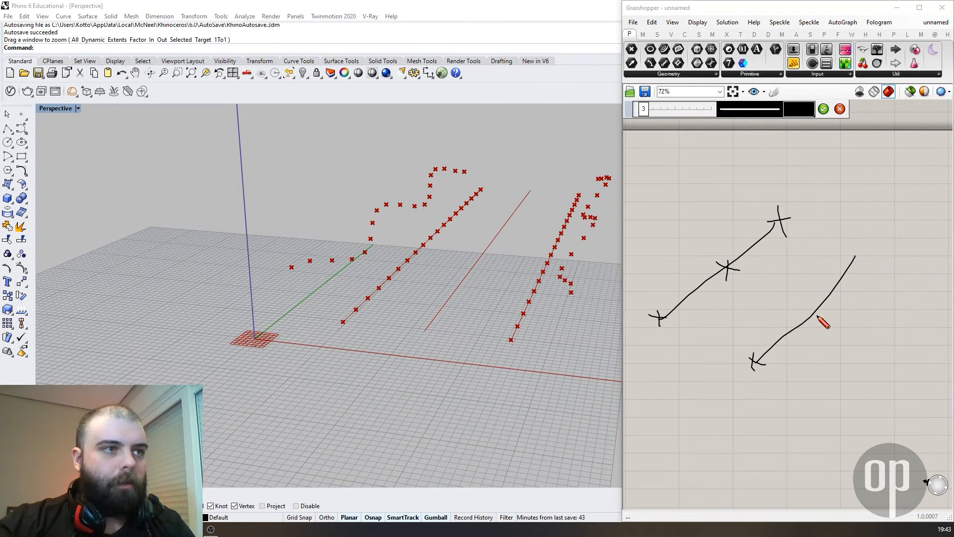
pyautogui.moveTo(807, 299); pyautogui.dragTo(821, 324)
pyautogui.moveTo(837, 256)
pyautogui.mouseDown()
pyautogui.moveTo(864, 254)
pyautogui.moveTo(860, 277)
pyautogui.mouseUp()
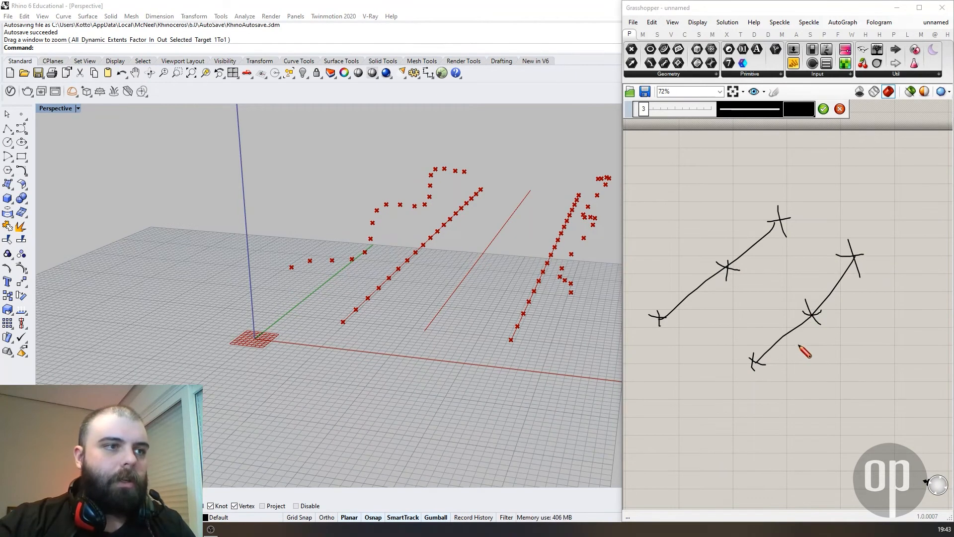
# Step: Sketch a cross for the moved point on the outer side of each curve's first division point
pyautogui.moveTo(812, 345); pyautogui.dragTo(796, 350)
pyautogui.moveTo(807, 343); pyautogui.dragTo(812, 354)
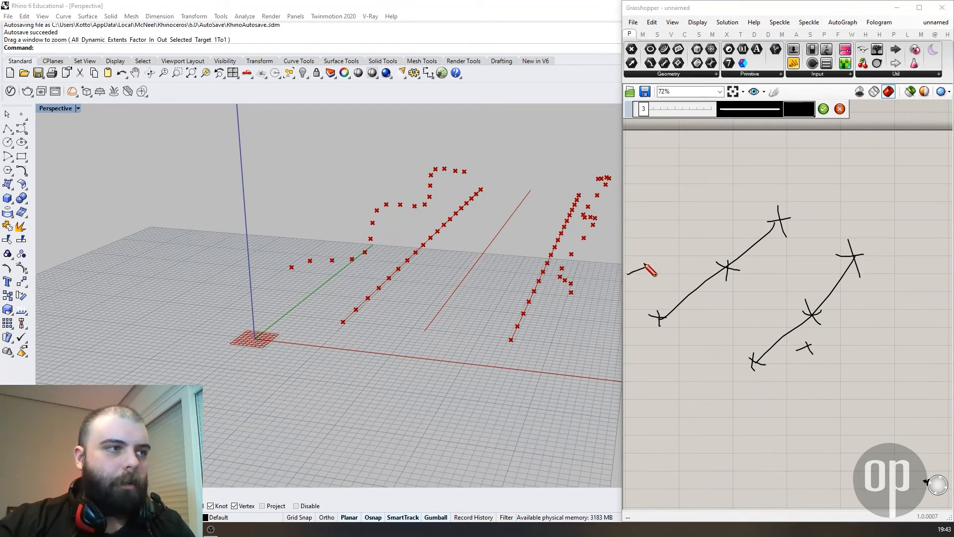
pyautogui.scroll(3, 725, 273)
pyautogui.scroll(1, 814, 341)
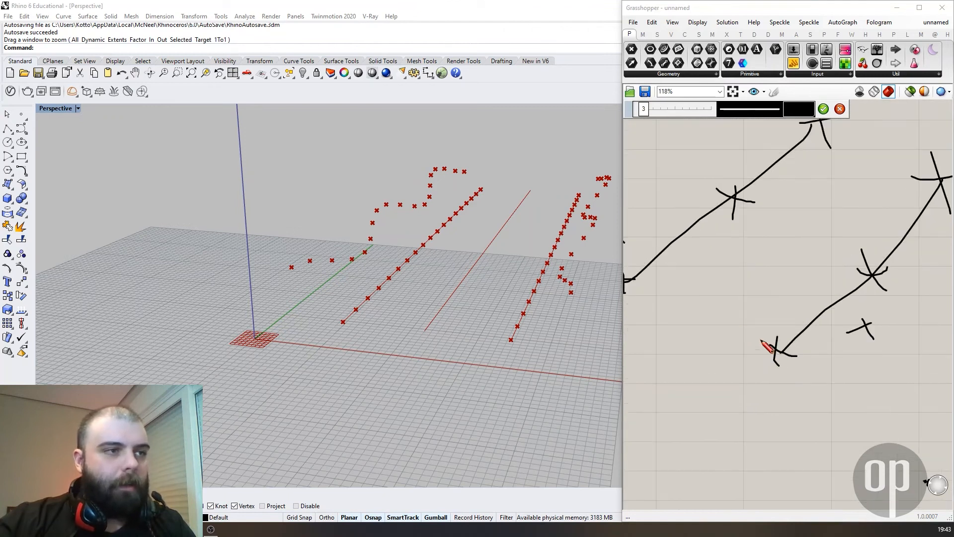
# Step: Sketch boxes around the first division points and their moved points, and draw lines linking them into one section
pyautogui.moveTo(770, 322)
pyautogui.mouseDown()
pyautogui.moveTo(795, 389)
pyautogui.moveTo(773, 324)
pyautogui.mouseUp()
pyautogui.scroll(-1, 772, 323)
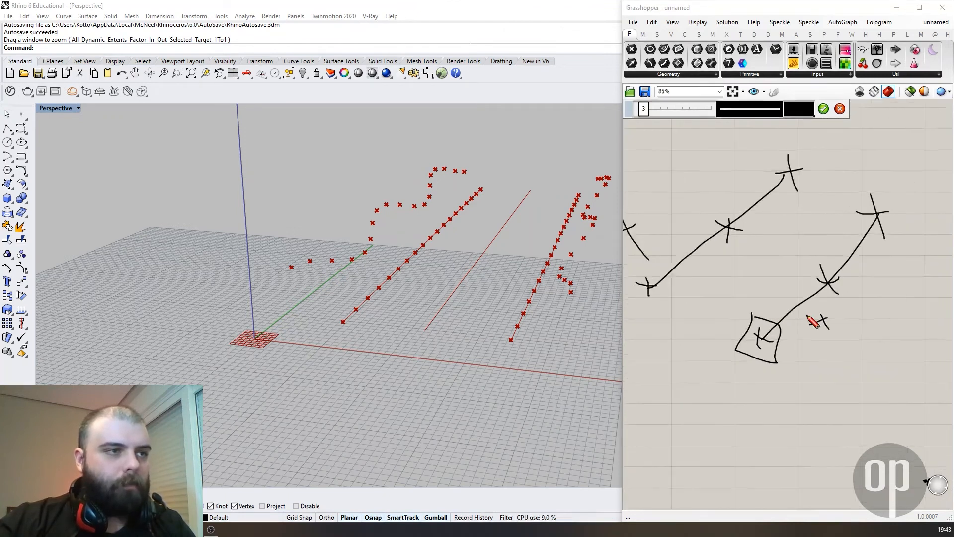
pyautogui.moveTo(845, 323); pyautogui.dragTo(858, 315)
pyautogui.scroll(-4, 840, 314)
pyautogui.moveTo(701, 237); pyautogui.dragTo(707, 277)
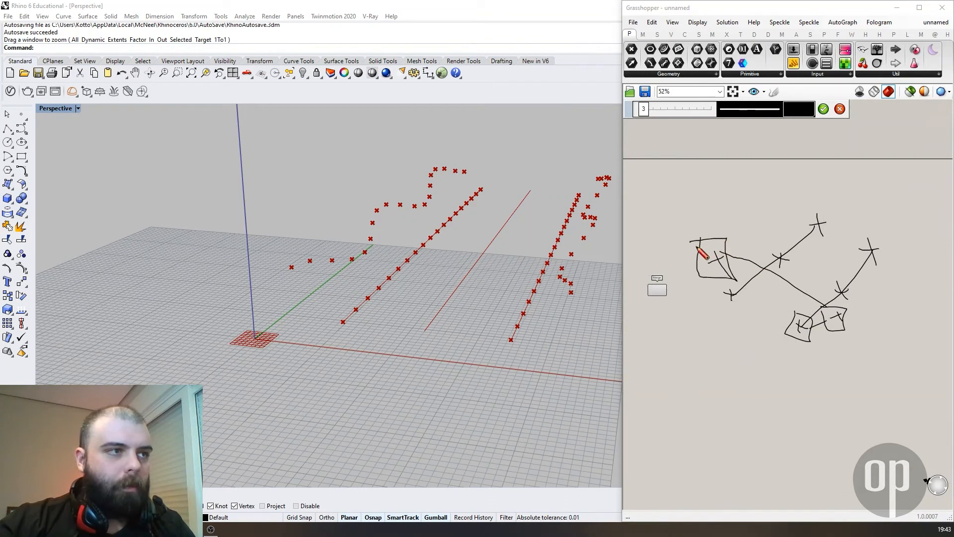
pyautogui.scroll(6, 702, 255)
pyautogui.moveTo(712, 328); pyautogui.dragTo(770, 293)
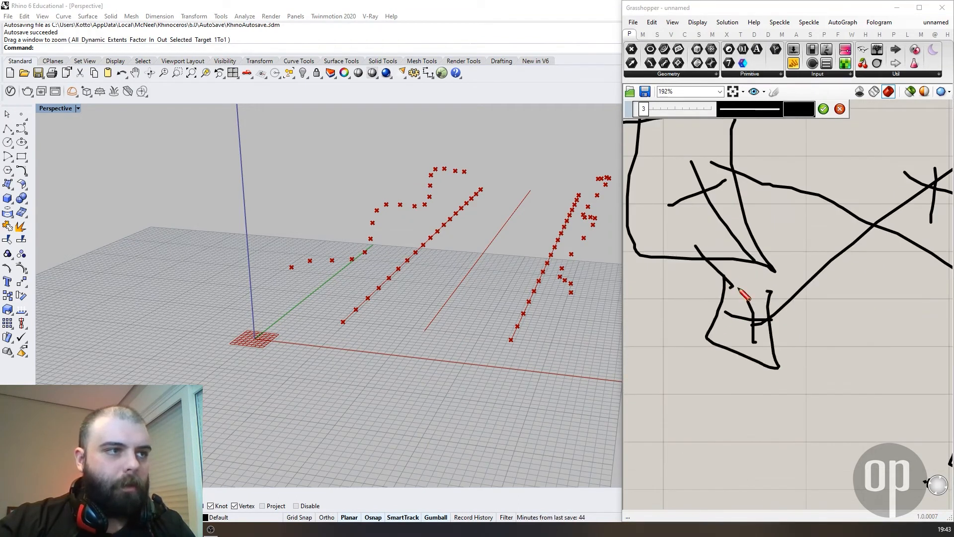
# Step: Accept the freehand sketch and delete all of its strokes from the canvas
pyautogui.click(824, 111)
pyautogui.scroll(-6, 727, 246)
pyautogui.moveTo(914, 358); pyautogui.dragTo(752, 171)
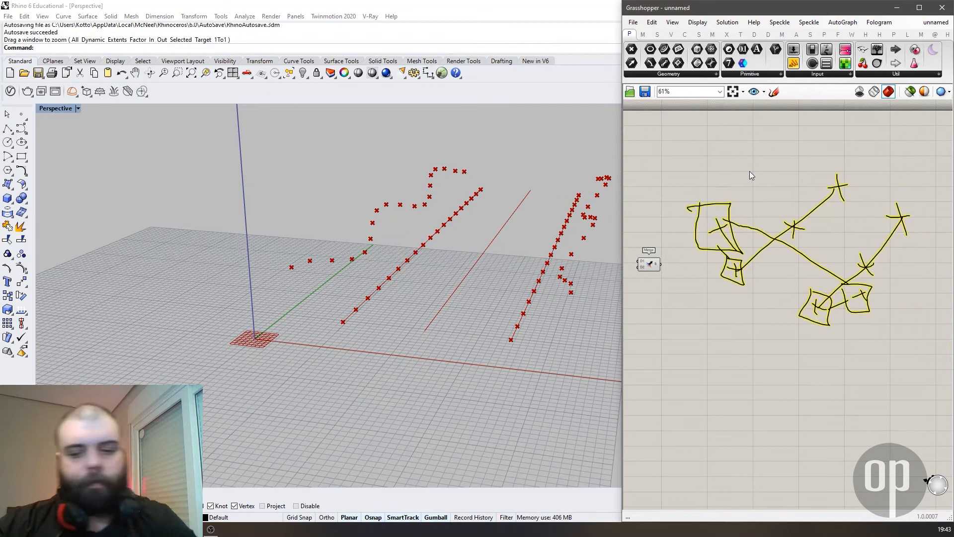
pyautogui.scroll(-3, 873, 219)
pyautogui.scroll(5, 785, 224)
pyautogui.press('Delete')
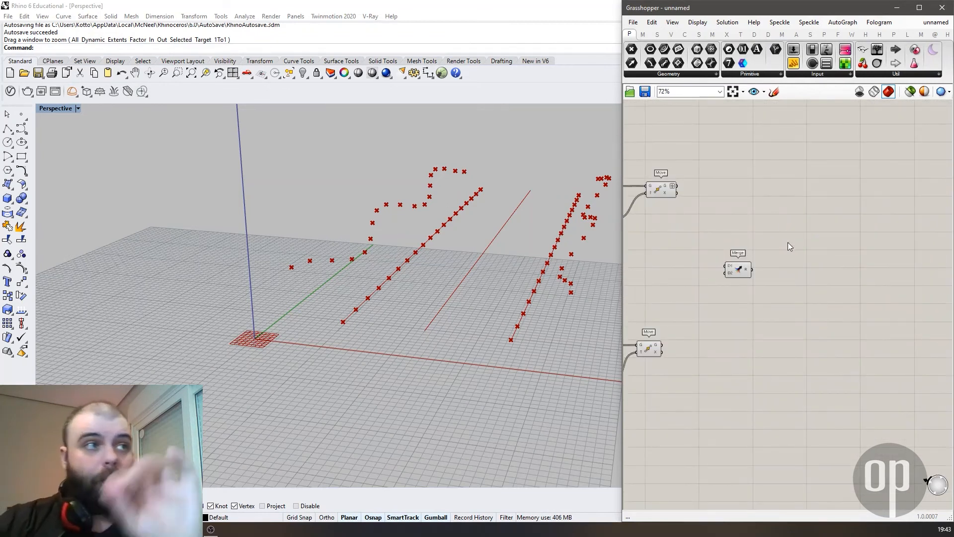
# Step: Turn off grafting on the upper Move's G output
pyautogui.scroll(4, 690, 228)
pyautogui.rightClick(656, 147)
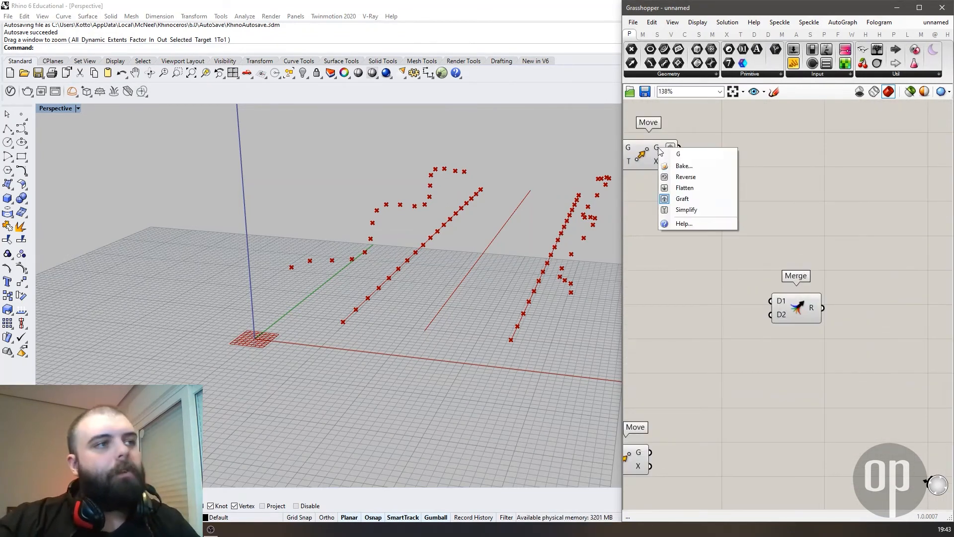
pyautogui.click(681, 198)
# Step: Connect the P output of the upper Divide Length to Merge's D1 input
pyautogui.moveTo(804, 308); pyautogui.dragTo(796, 273)
pyautogui.scroll(-3, 848, 218)
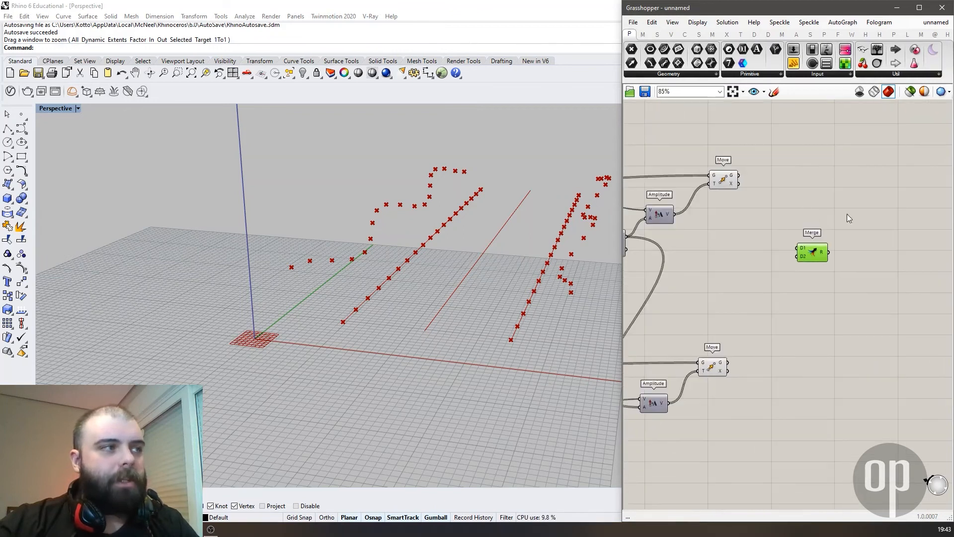
pyautogui.scroll(2, 803, 201)
pyautogui.click(693, 171)
pyautogui.scroll(-4, 870, 206)
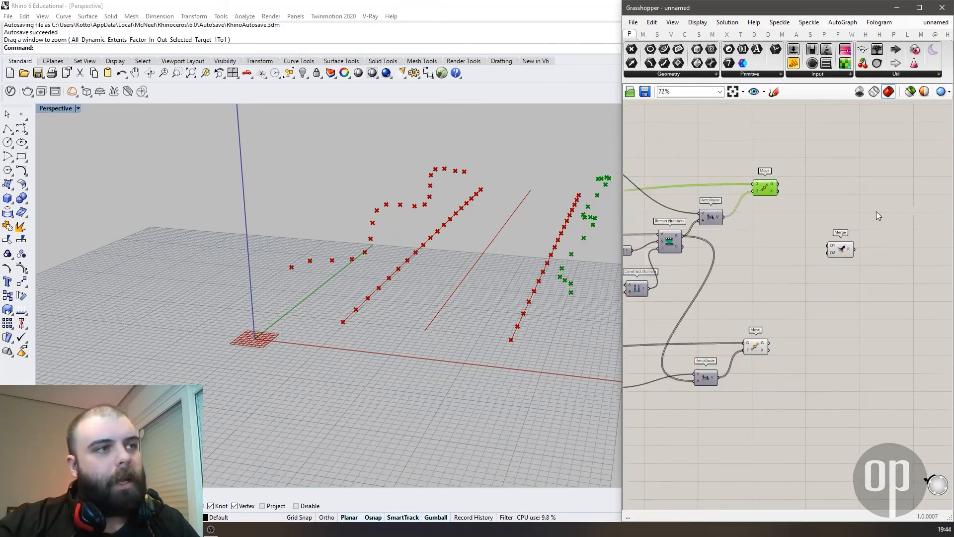
pyautogui.scroll(4, 688, 208)
pyautogui.click(707, 188)
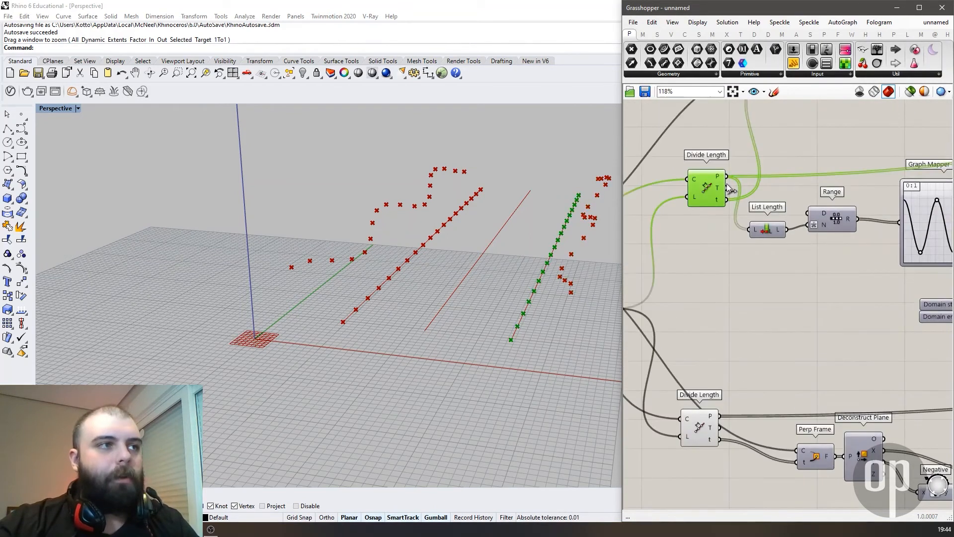
pyautogui.scroll(-5, 669, 204)
pyautogui.moveTo(728, 176); pyautogui.dragTo(853, 239)
pyautogui.scroll(5, 870, 204)
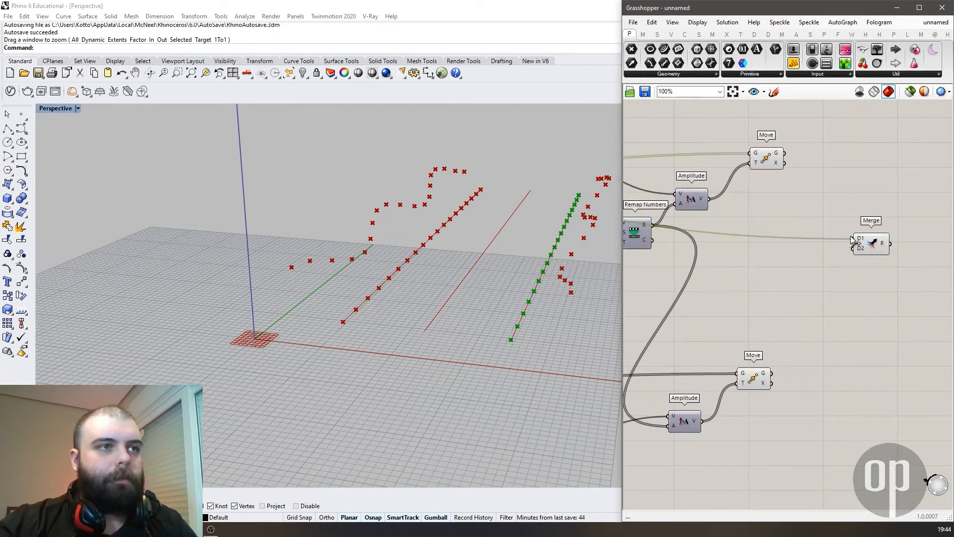
# Step: Connect the upper Move's G output to Merge's D2 input and the lower Move's G output to D3
pyautogui.click(802, 260)
pyautogui.click(768, 158)
pyautogui.moveTo(783, 156); pyautogui.dragTo(864, 249)
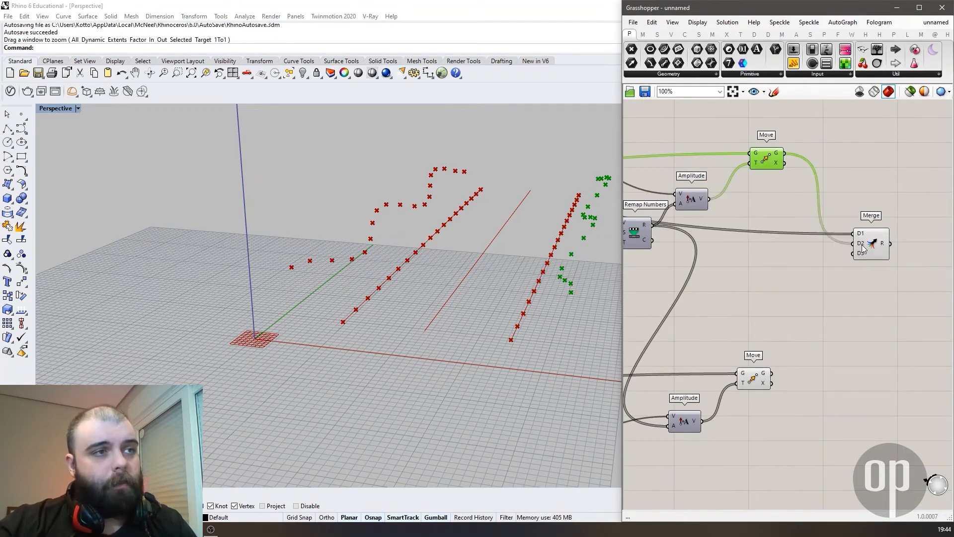
pyautogui.click(826, 316)
pyautogui.click(751, 388)
pyautogui.moveTo(772, 373); pyautogui.dragTo(855, 260)
pyautogui.click(872, 326)
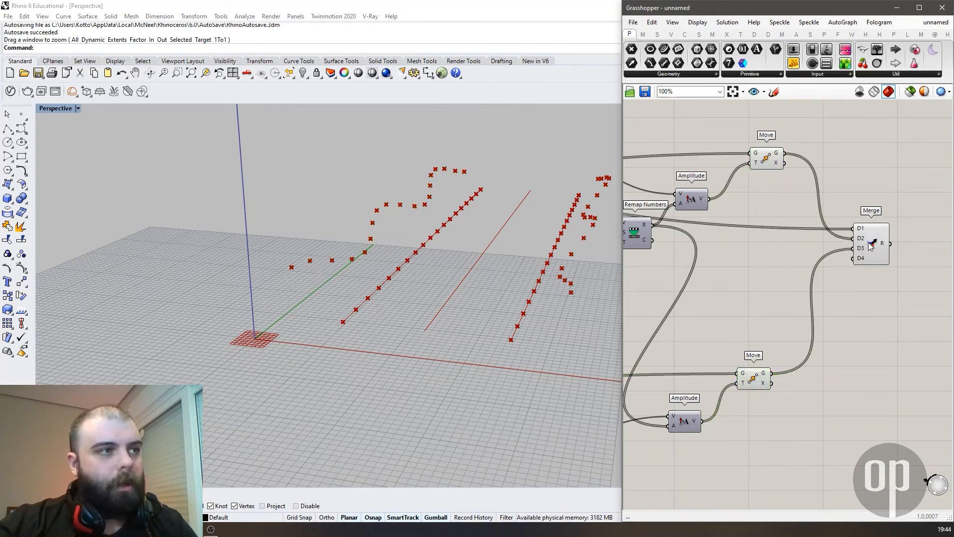
# Step: Connect the P output of the lower Divide Length to Merge's D4 input
pyautogui.scroll(-6, 868, 247)
pyautogui.scroll(6, 721, 290)
pyautogui.click(669, 285)
pyautogui.scroll(-6, 686, 280)
pyautogui.moveTo(685, 280); pyautogui.dragTo(809, 237)
pyautogui.scroll(6, 862, 231)
pyautogui.scroll(4, 859, 171)
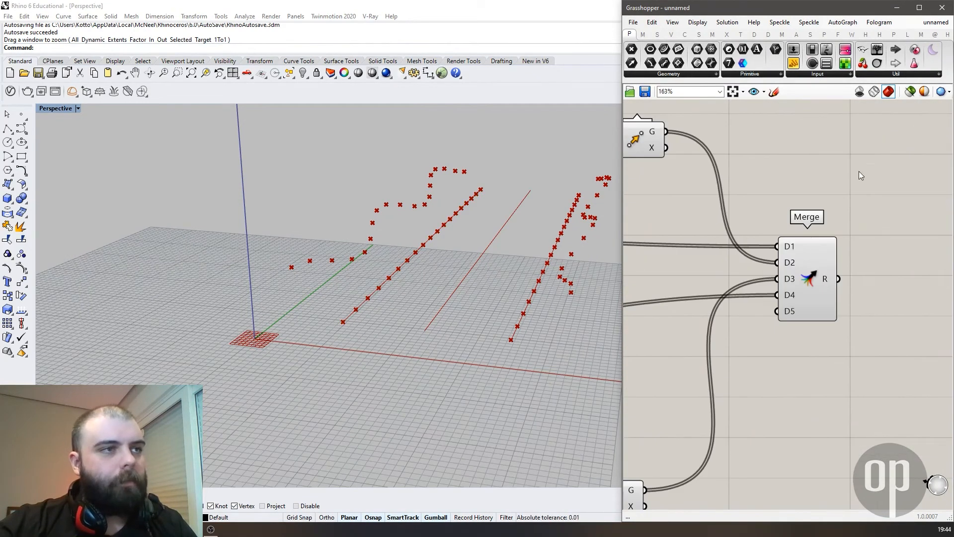
# Step: Examine the branch structure of the data in Merge's R output
pyautogui.moveTo(793, 251)
pyautogui.scroll(-6, 671, 234)
pyautogui.moveTo(794, 64); pyautogui.dragTo(800, 242)
pyautogui.scroll(4, 732, 238)
pyautogui.moveTo(709, 261); pyautogui.dragTo(878, 275)
pyautogui.click(884, 246)
pyautogui.press('Delete')
pyautogui.moveTo(700, 261)
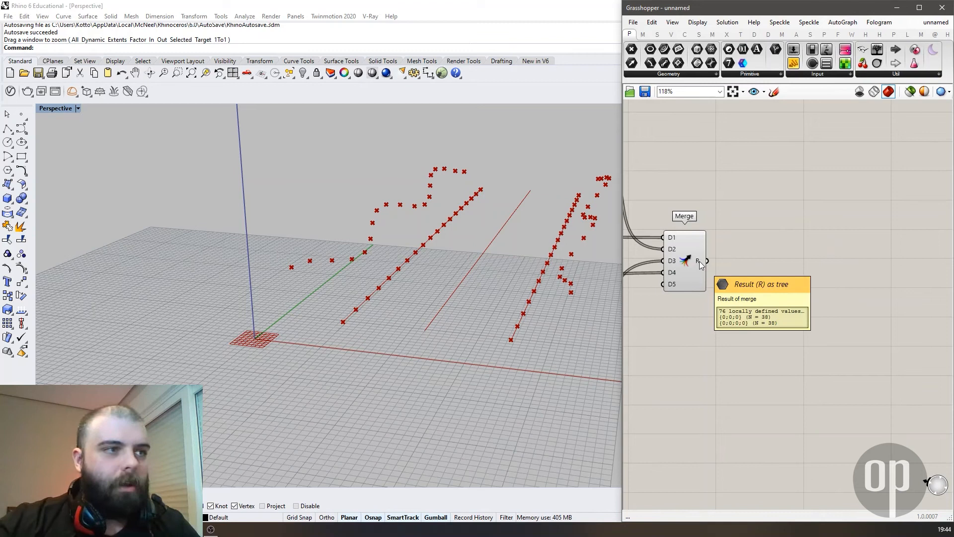
# Step: Graft the D1, D2, D3 and D4 inputs of the Merge component
pyautogui.scroll(2, 714, 257)
pyautogui.rightClick(725, 259)
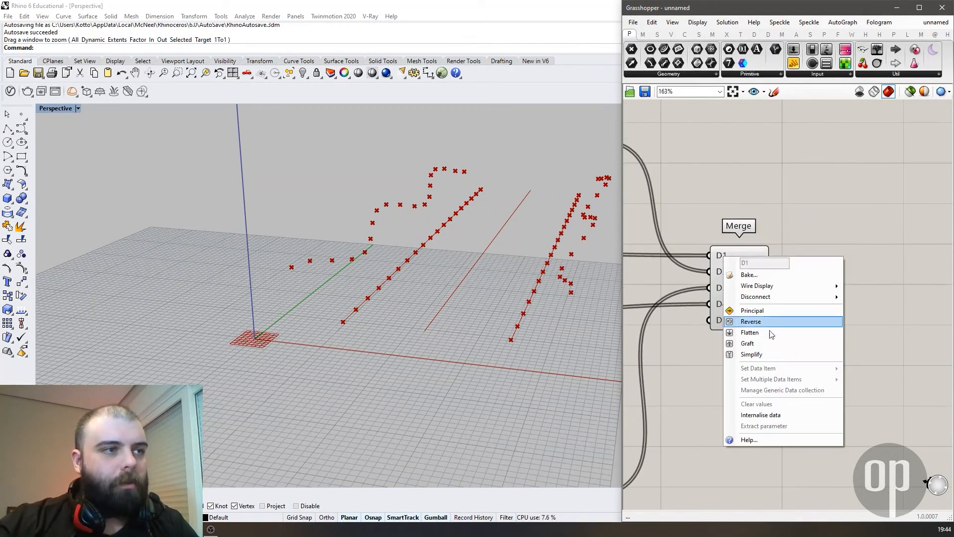
pyautogui.click(741, 342)
pyautogui.rightClick(722, 272)
pyautogui.click(741, 355)
pyautogui.rightClick(724, 295)
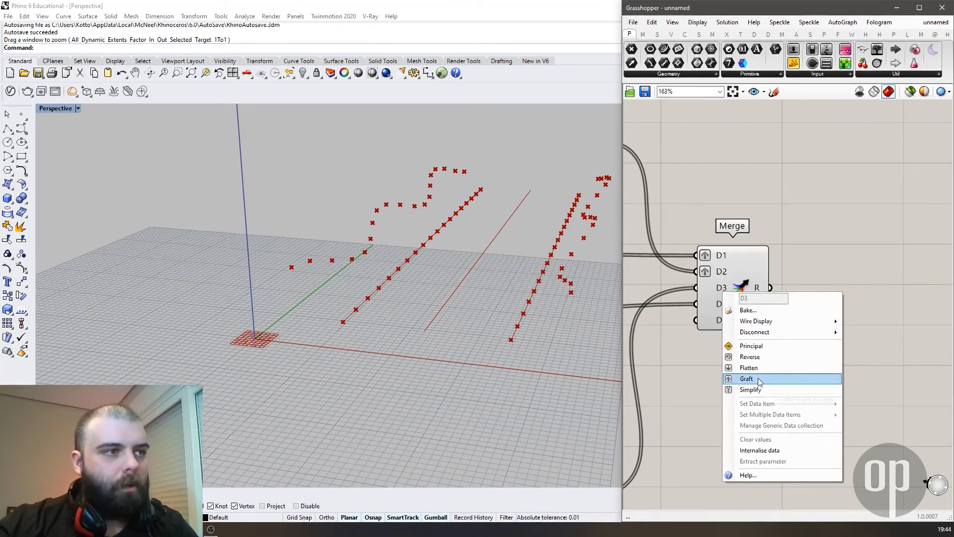
pyautogui.click(759, 378)
pyautogui.rightClick(719, 304)
pyautogui.click(748, 391)
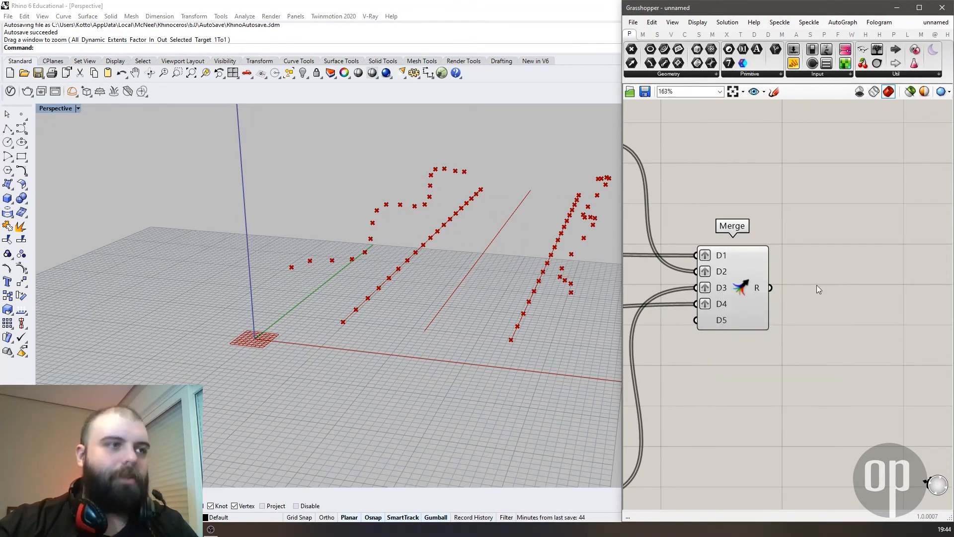
# Step: Apply Simplify to Merge's D1, D2, D3 and D4 inputs
pyautogui.moveTo(761, 286)
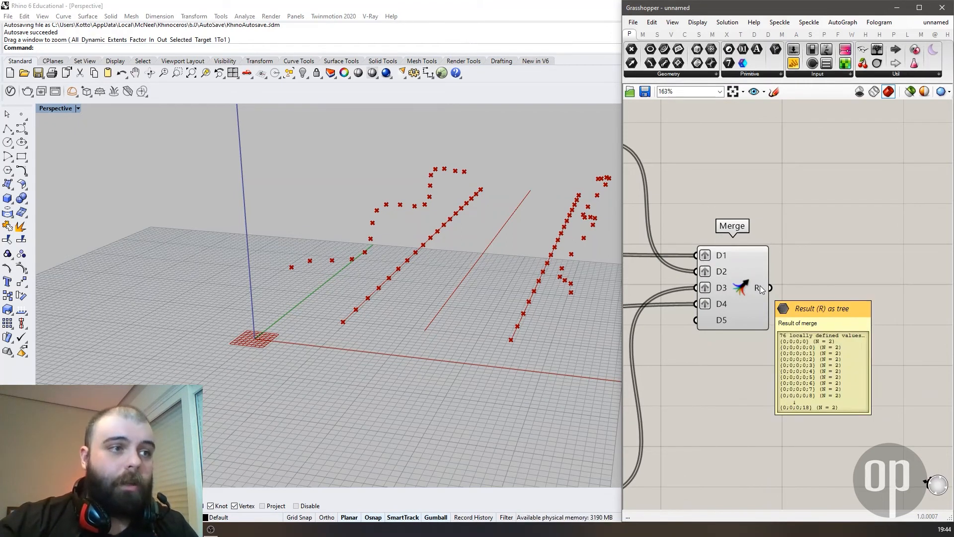
pyautogui.rightClick(724, 256)
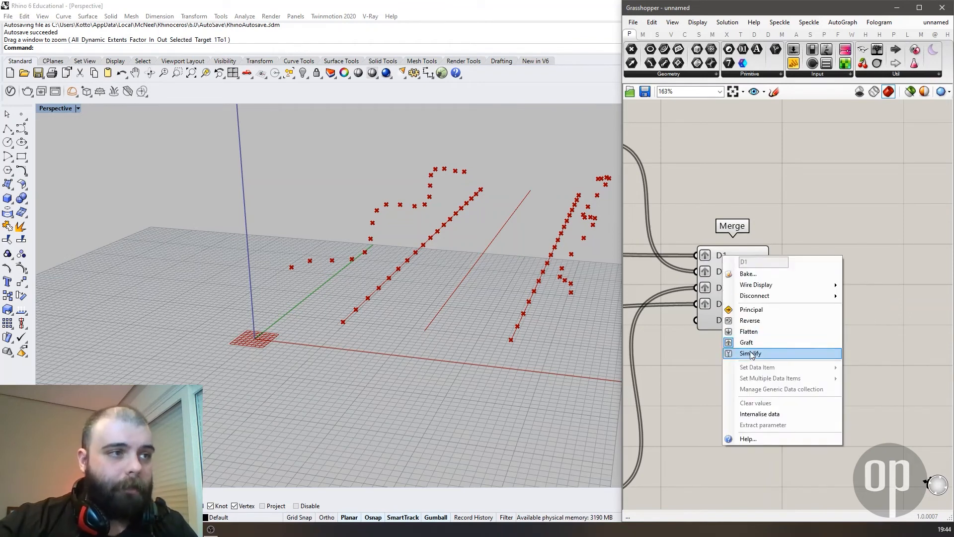
pyautogui.click(744, 348)
pyautogui.rightClick(719, 272)
pyautogui.click(744, 364)
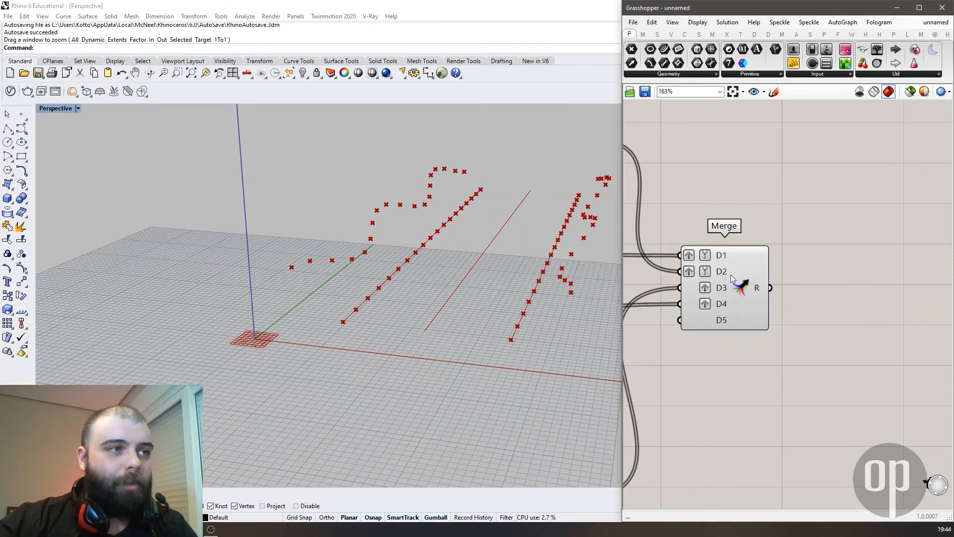
pyautogui.rightClick(722, 288)
pyautogui.click(756, 381)
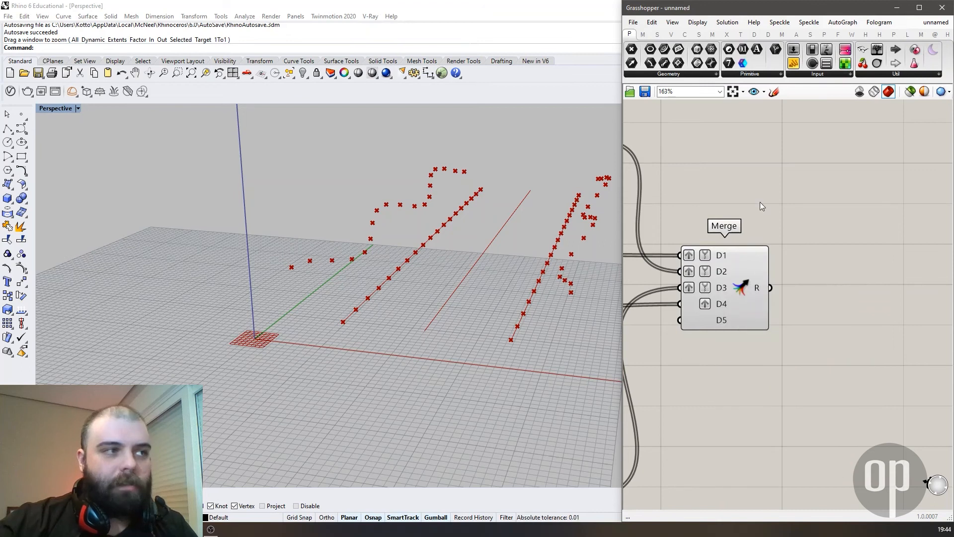
pyautogui.rightClick(727, 304)
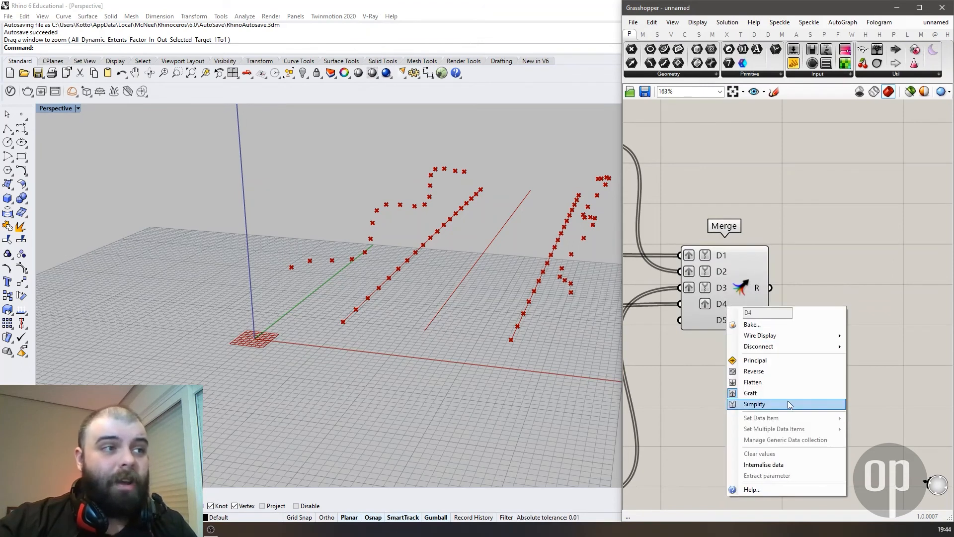
pyautogui.click(790, 403)
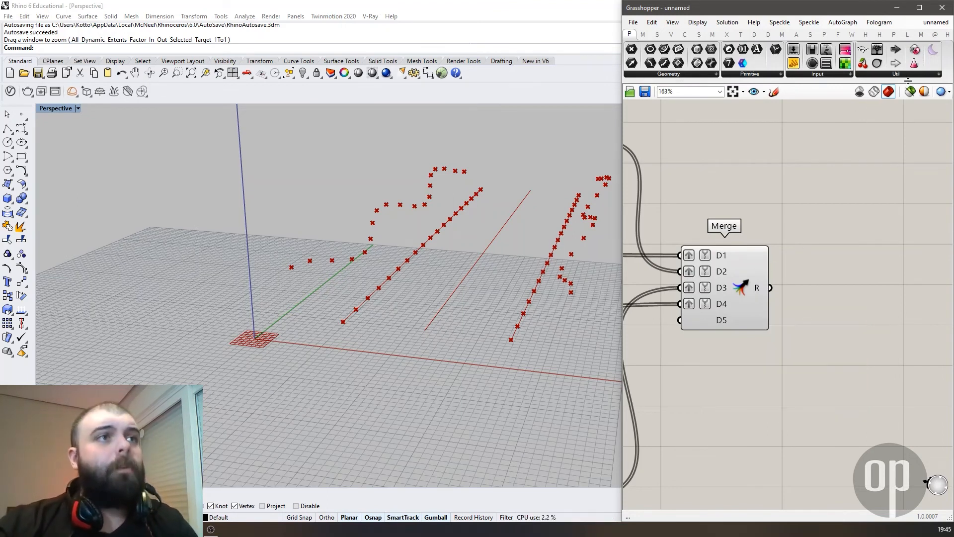
# Step: Add a Point Order component fed by Merge's R output and inspect the point sequence of each section in the viewport
pyautogui.click(755, 34)
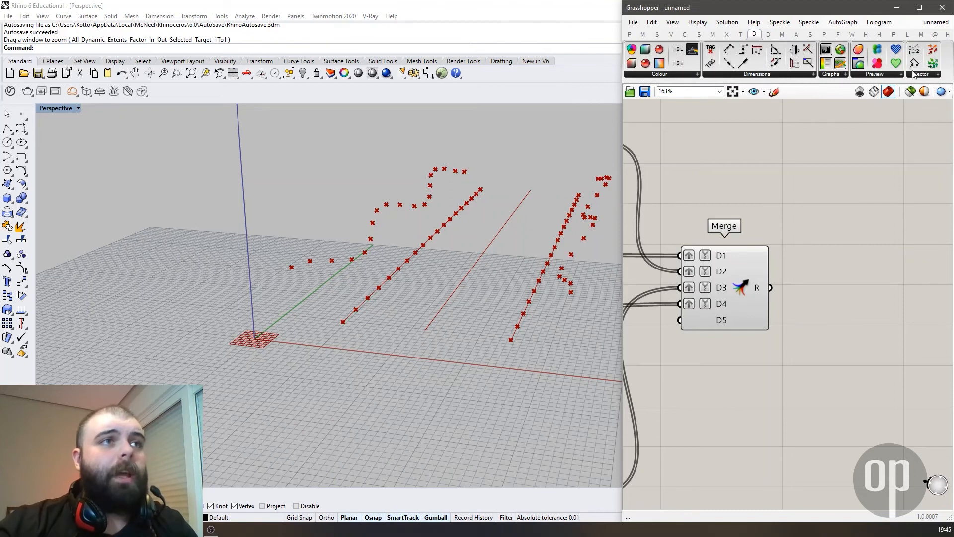
pyautogui.moveTo(840, 298); pyautogui.dragTo(824, 289)
pyautogui.moveTo(497, 316); pyautogui.dragTo(611, 308, button='right')
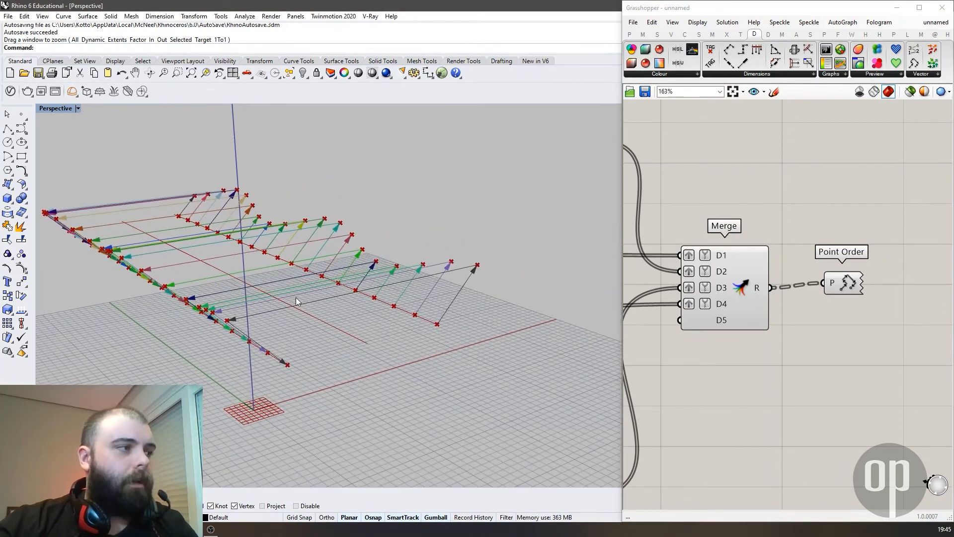
pyautogui.moveTo(291, 304); pyautogui.dragTo(378, 312, button='right')
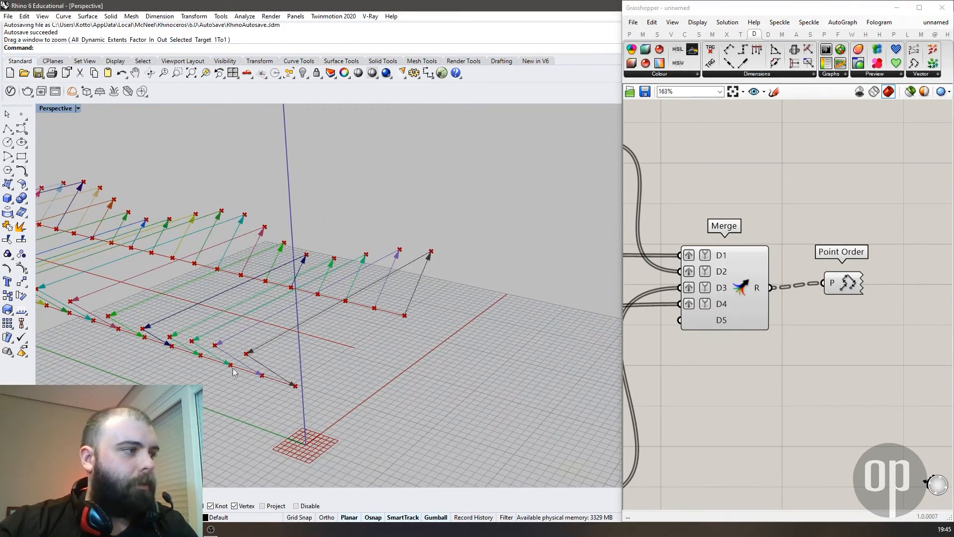
pyautogui.scroll(-10, 478, 285)
pyautogui.moveTo(478, 285); pyautogui.dragTo(447, 338, button='right')
pyautogui.scroll(7, 519, 236)
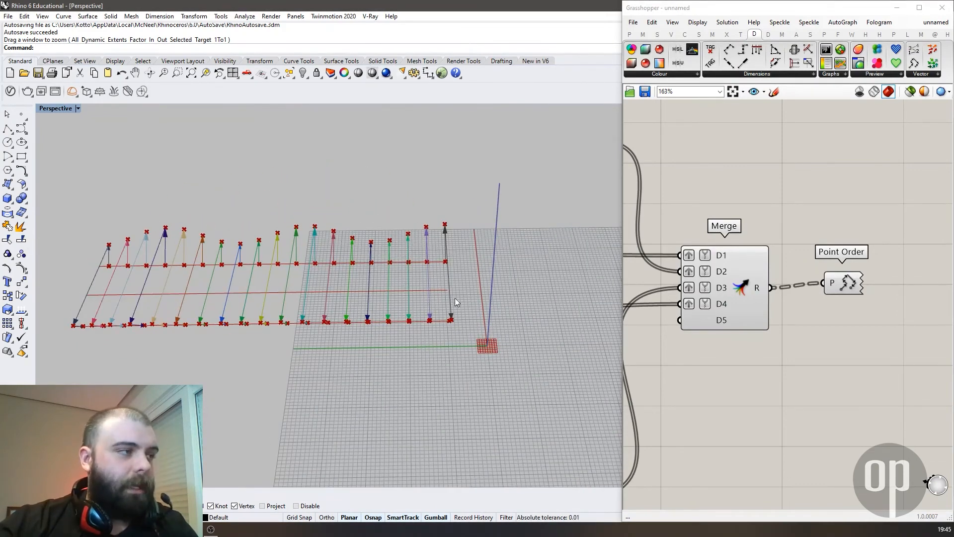
pyautogui.moveTo(454, 244); pyautogui.dragTo(413, 202, button='right')
# Step: Delete the Point Order component from the canvas
pyautogui.moveTo(891, 360); pyautogui.dragTo(820, 241)
pyautogui.press('Delete')
pyautogui.moveTo(556, 326); pyautogui.dragTo(333, 307, button='right')
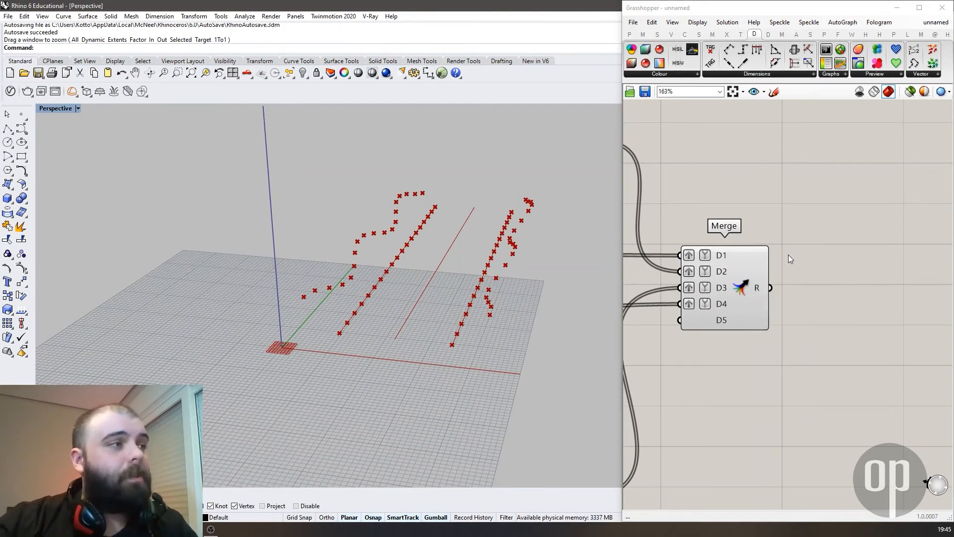
# Step: Reverse the data of the lower Amplitude's A input
pyautogui.moveTo(579, 319); pyautogui.dragTo(415, 272, button='right')
pyautogui.moveTo(396, 332); pyautogui.dragTo(417, 287, button='right')
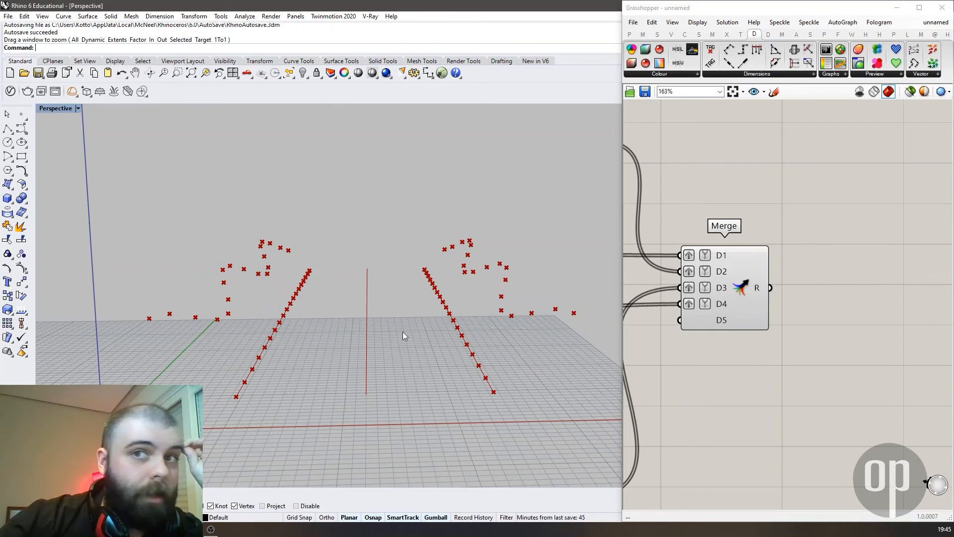
pyautogui.scroll(-5, 926, 215)
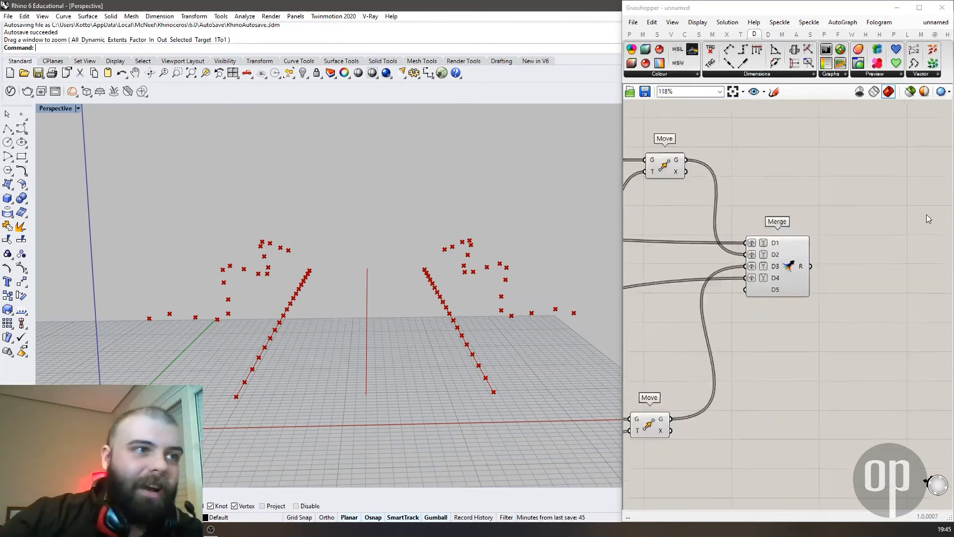
pyautogui.scroll(2, 846, 199)
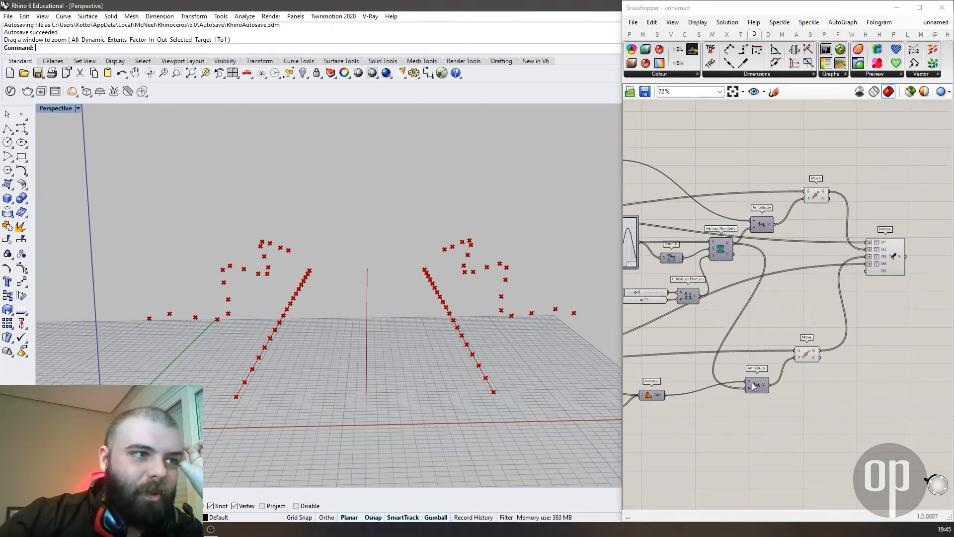
pyautogui.click(720, 251)
pyautogui.scroll(4, 772, 430)
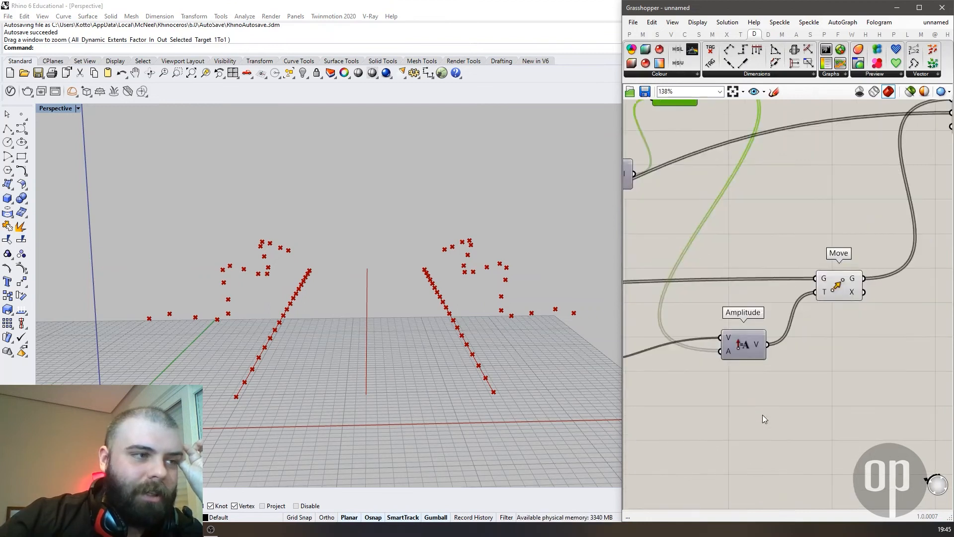
pyautogui.rightClick(725, 351)
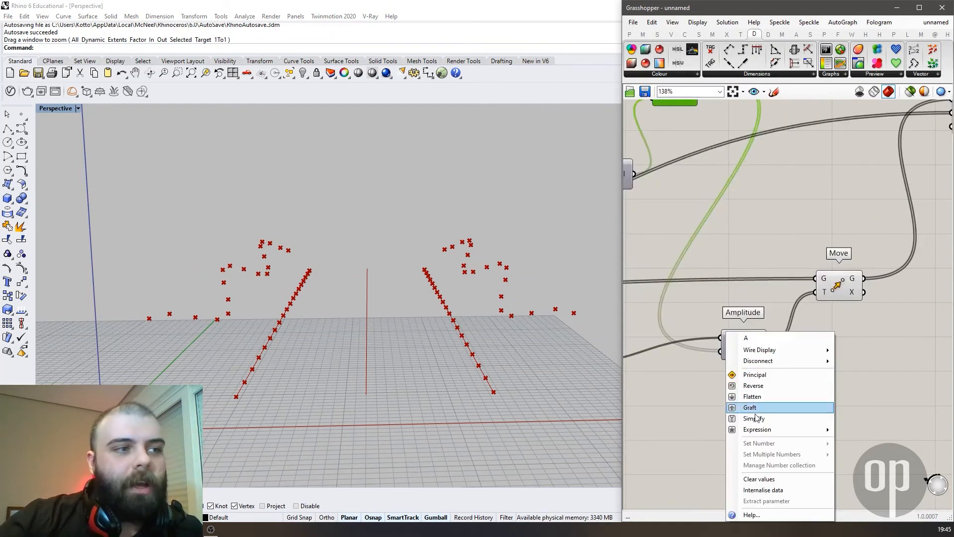
pyautogui.click(751, 385)
pyautogui.moveTo(362, 325); pyautogui.dragTo(316, 319, button='right')
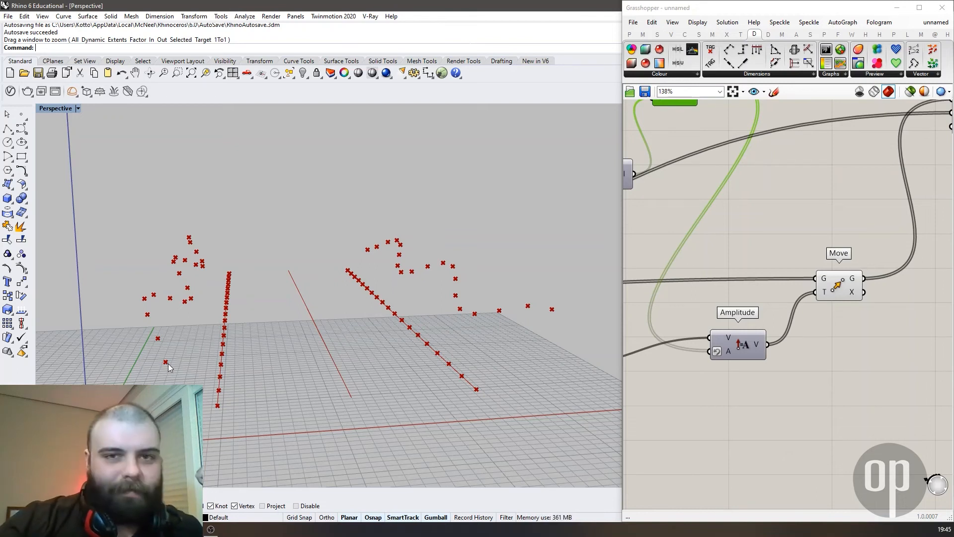
# Step: Add a PolyLine component with Merge's R output connected to its V input, and place it clear of the Merge
pyautogui.scroll(-4, 648, 301)
pyautogui.scroll(4, 789, 264)
pyautogui.doubleClick(791, 260)
pyautogui.write('Polyline')
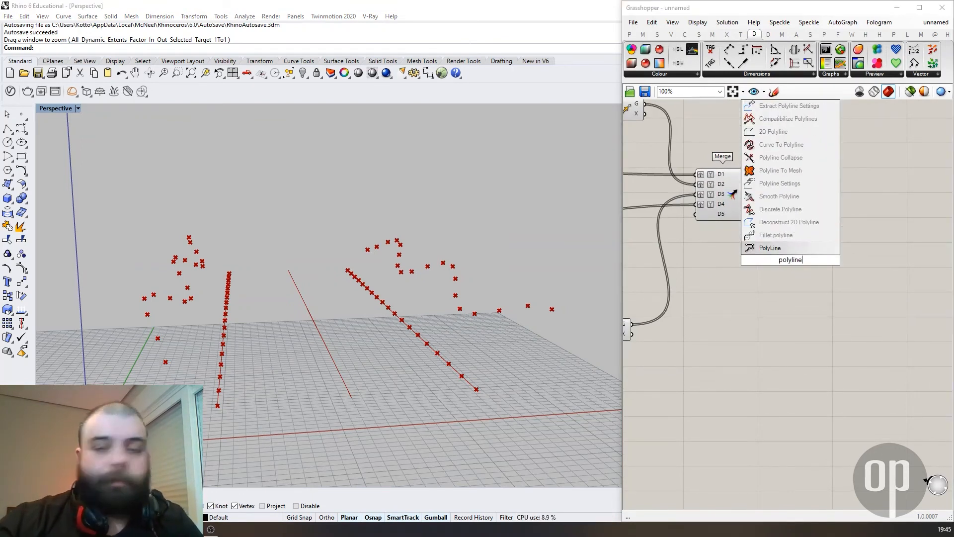
pyautogui.press('Return')
pyautogui.moveTo(760, 221); pyautogui.dragTo(777, 256)
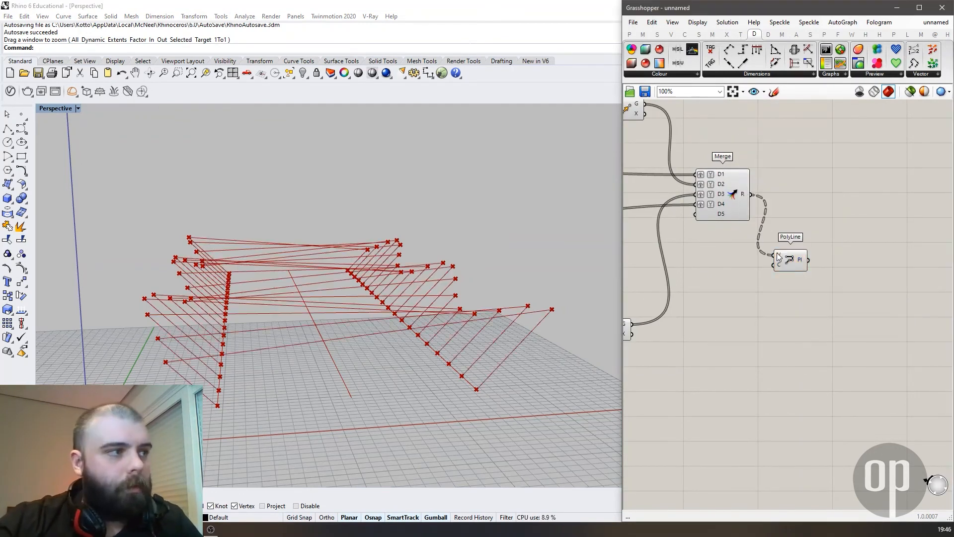
pyautogui.moveTo(415, 333); pyautogui.dragTo(402, 309, button='right')
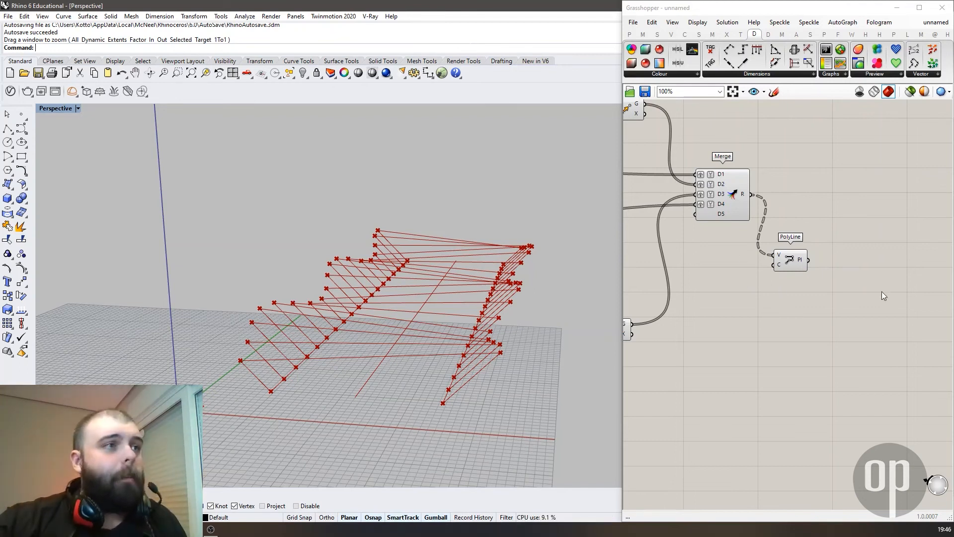
pyautogui.click(780, 263)
pyautogui.click(869, 224)
# Step: Turn off the preview of the division, move and merge components upstream of the PolyLine
pyautogui.scroll(-2, 880, 217)
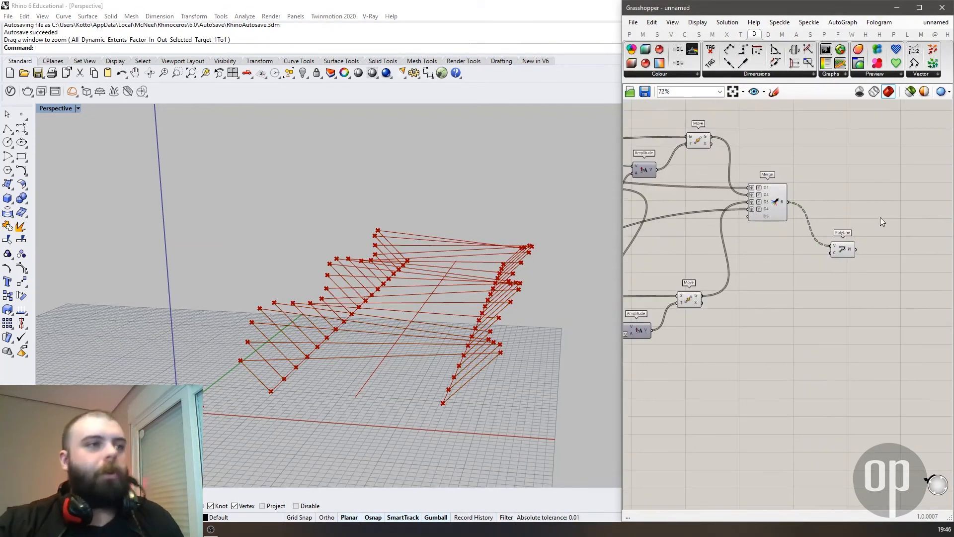
pyautogui.scroll(-6, 877, 247)
pyautogui.scroll(4, 775, 240)
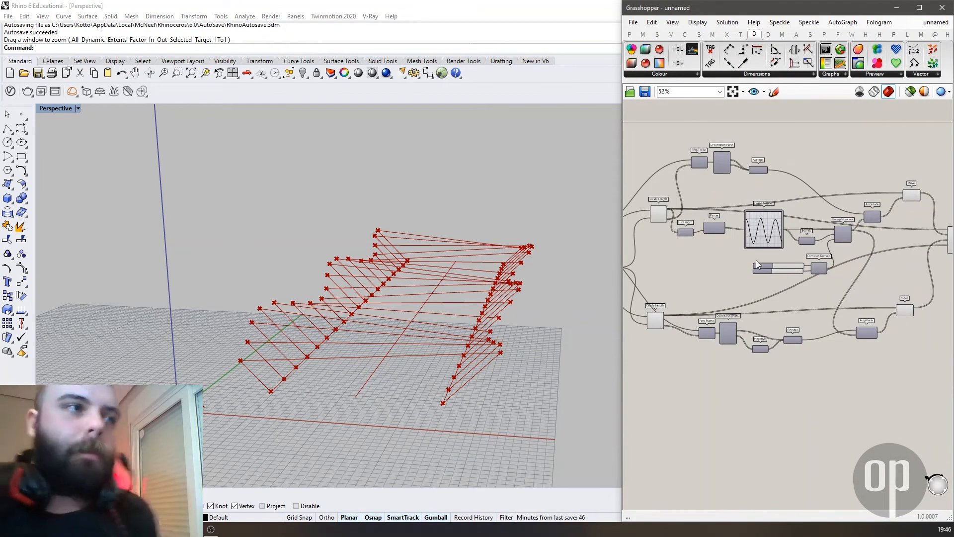
pyautogui.scroll(-1, 813, 230)
pyautogui.scroll(-2, 815, 231)
pyautogui.moveTo(893, 332); pyautogui.dragTo(628, 179)
pyautogui.press('space')
pyautogui.click(854, 203)
pyautogui.scroll(-1, 855, 203)
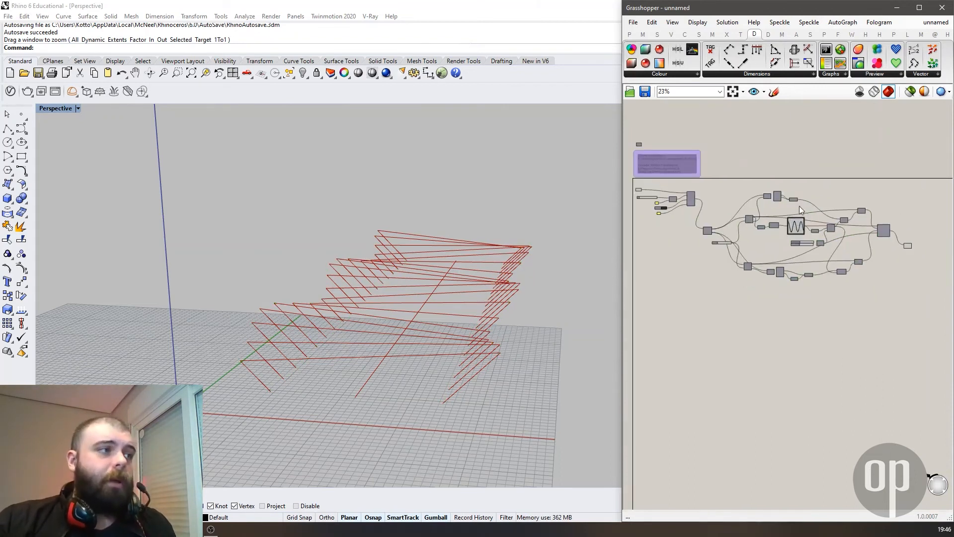
pyautogui.moveTo(451, 340); pyautogui.dragTo(571, 279, button='right')
pyautogui.scroll(5, 636, 188)
pyautogui.moveTo(706, 201); pyautogui.dragTo(703, 199)
pyautogui.click(708, 211)
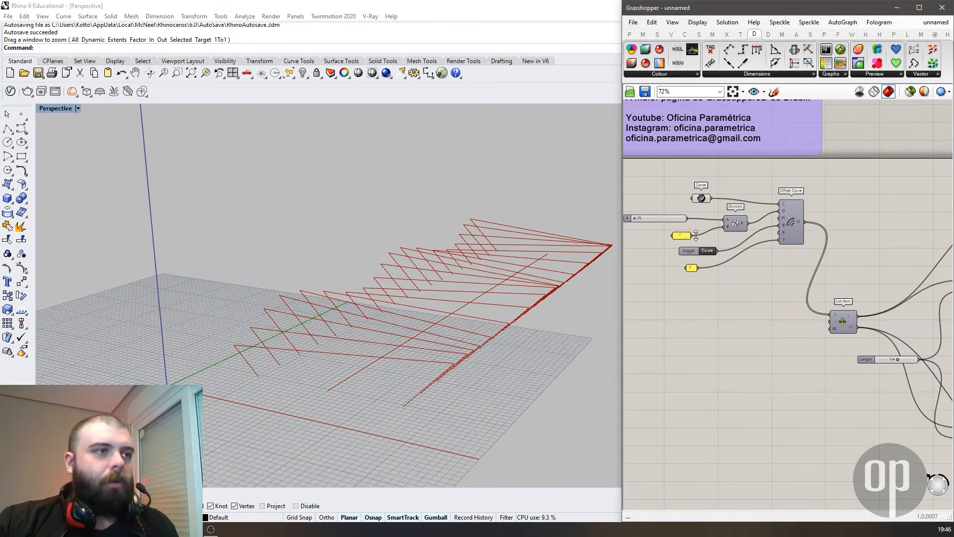
# Step: Move the Division component, the toggle and the two panels into a compact arrangement beside Offset Curve's inputs
pyautogui.scroll(3, 696, 236)
pyautogui.moveTo(680, 248); pyautogui.dragTo(753, 205)
pyautogui.moveTo(677, 269); pyautogui.dragTo(764, 346)
pyautogui.moveTo(731, 278); pyautogui.dragTo(815, 265)
pyautogui.click(830, 331)
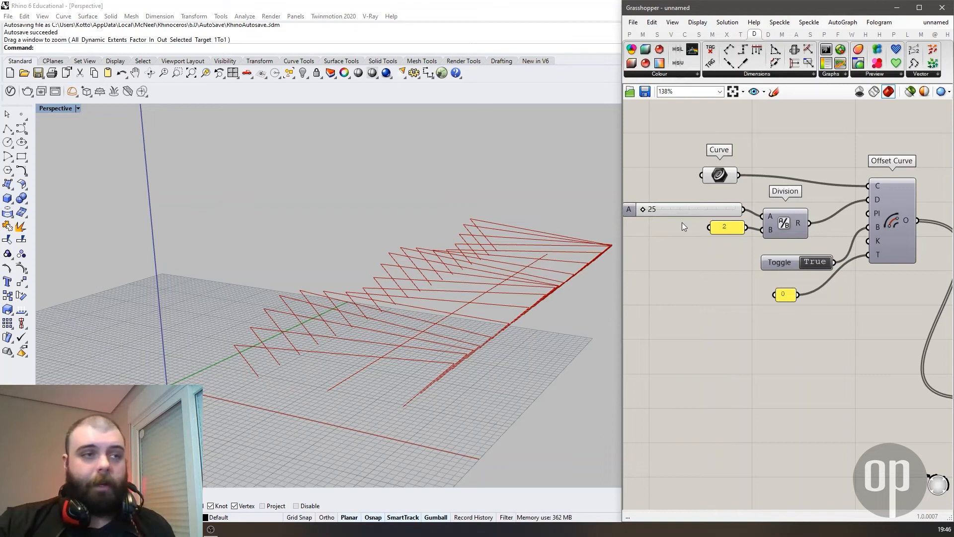
pyautogui.scroll(-1, 639, 201)
pyautogui.scroll(-2, 639, 200)
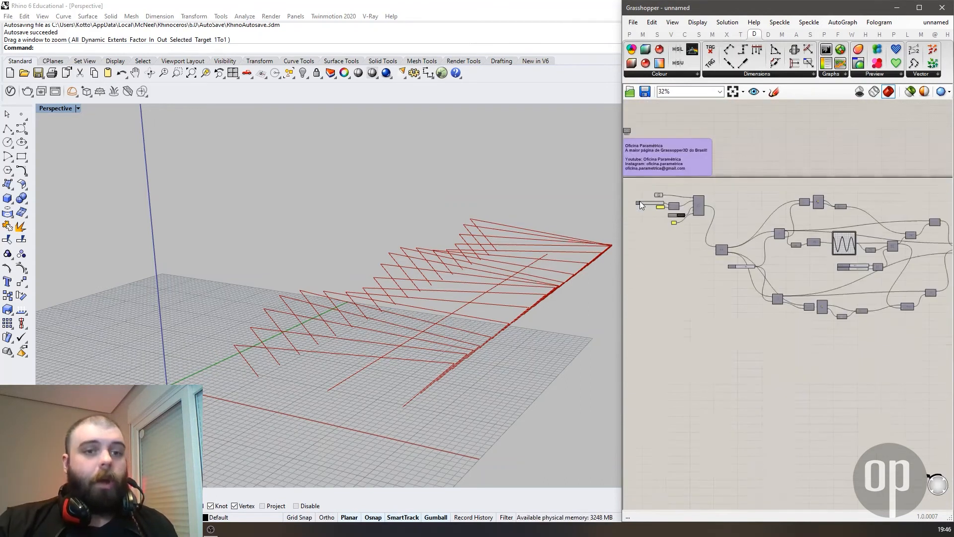
pyautogui.scroll(-3, 640, 201)
pyautogui.scroll(4, 827, 214)
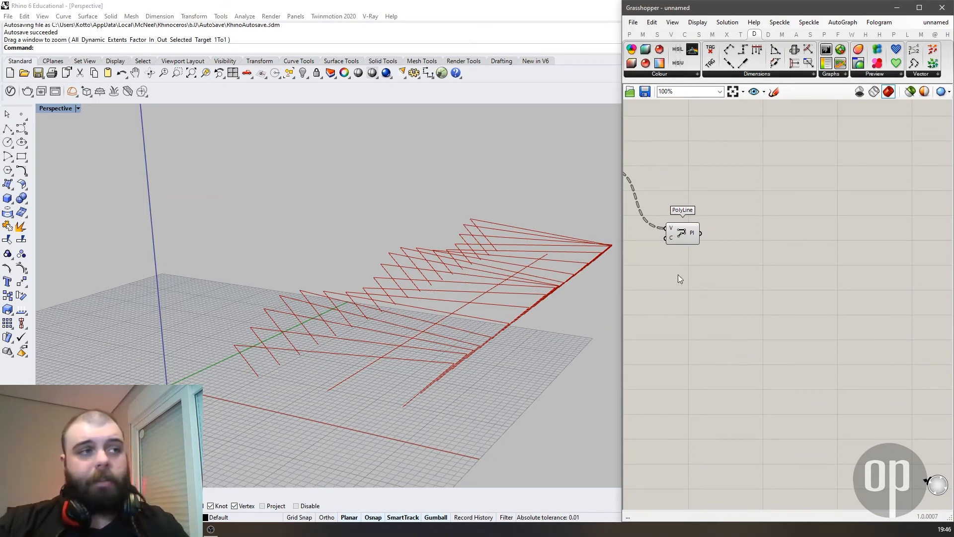
pyautogui.moveTo(462, 369); pyautogui.dragTo(510, 379, button='right')
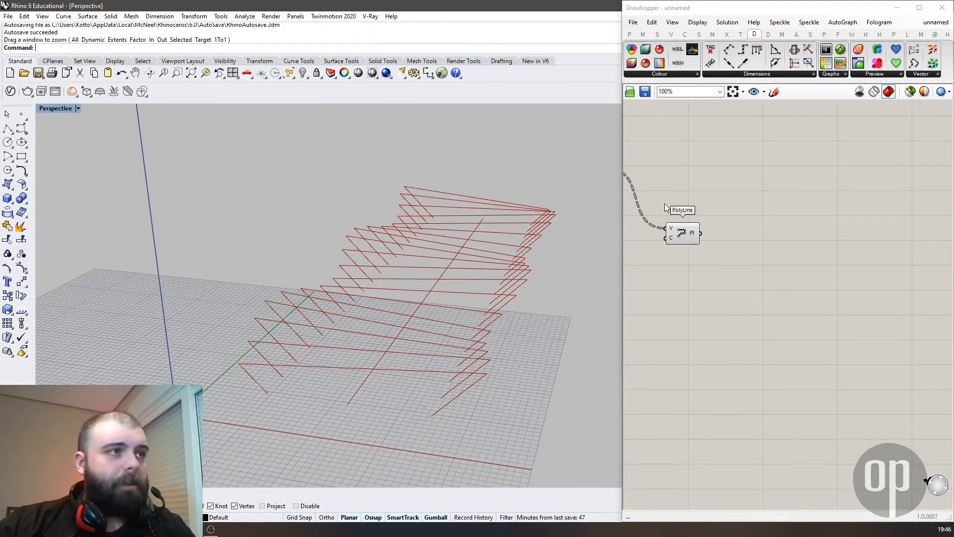
pyautogui.click(774, 91)
pyautogui.scroll(-5, 735, 383)
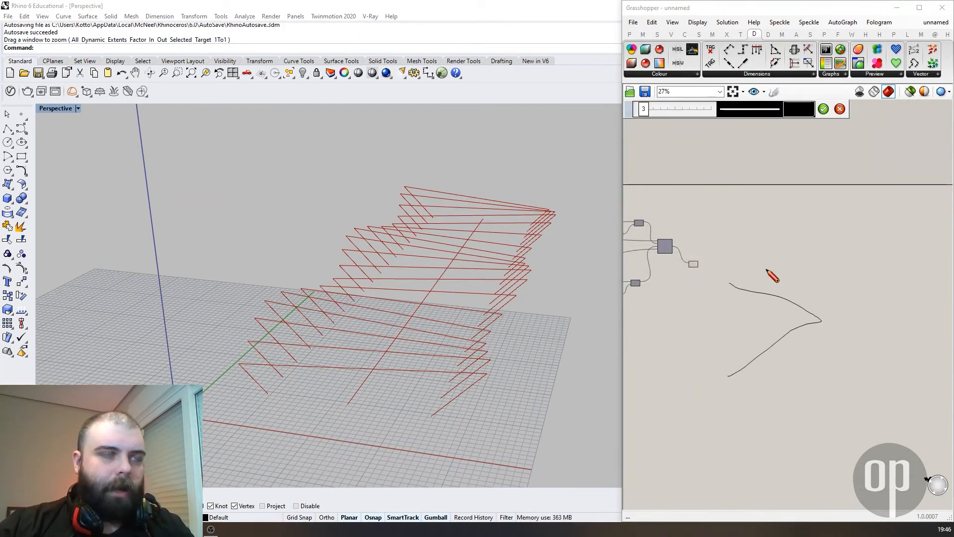
pyautogui.click(840, 109)
# Step: Sketch a freehand sharply bent line on the empty canvas near the PolyLine component
pyautogui.click(774, 92)
pyautogui.scroll(5, 748, 352)
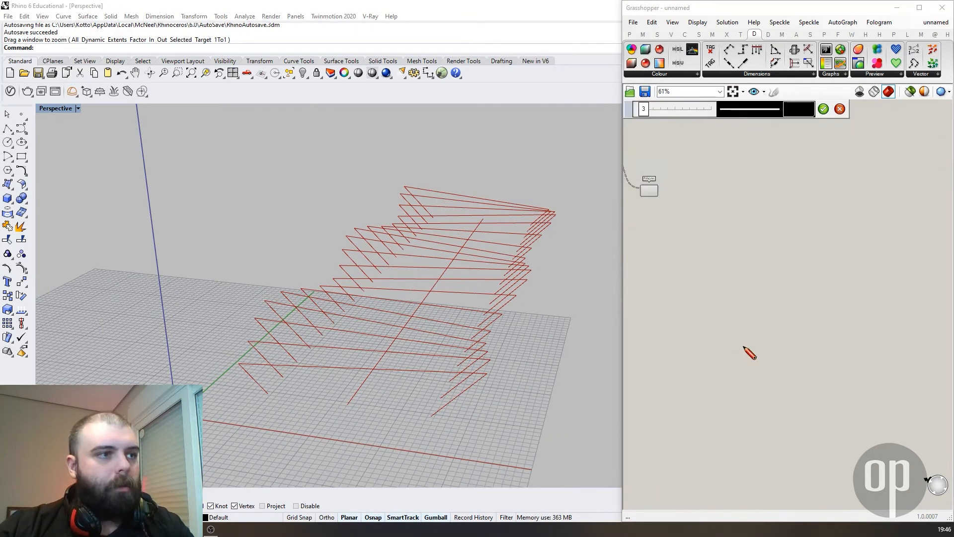
pyautogui.moveTo(718, 368)
pyautogui.mouseDown()
pyautogui.moveTo(790, 294)
pyautogui.moveTo(663, 275)
pyautogui.mouseUp()
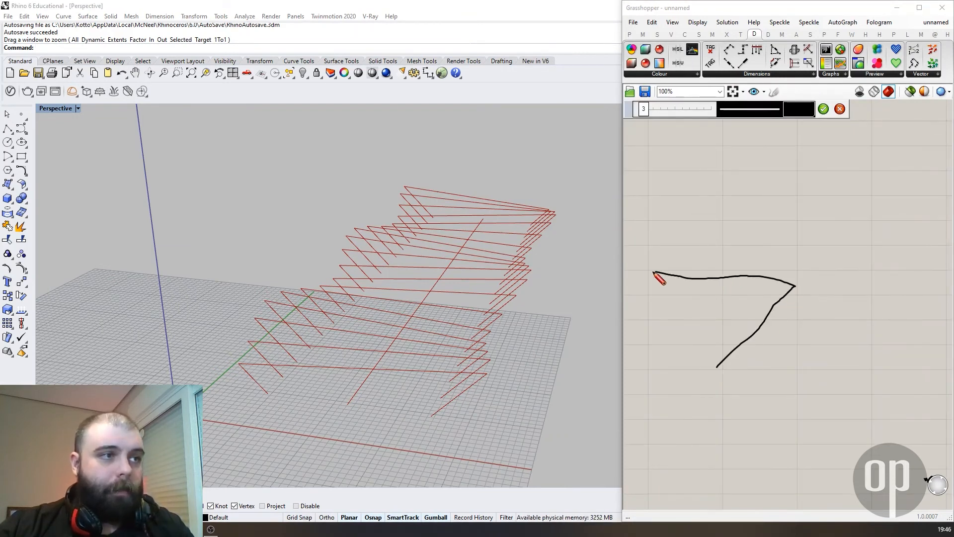
pyautogui.scroll(3, 736, 352)
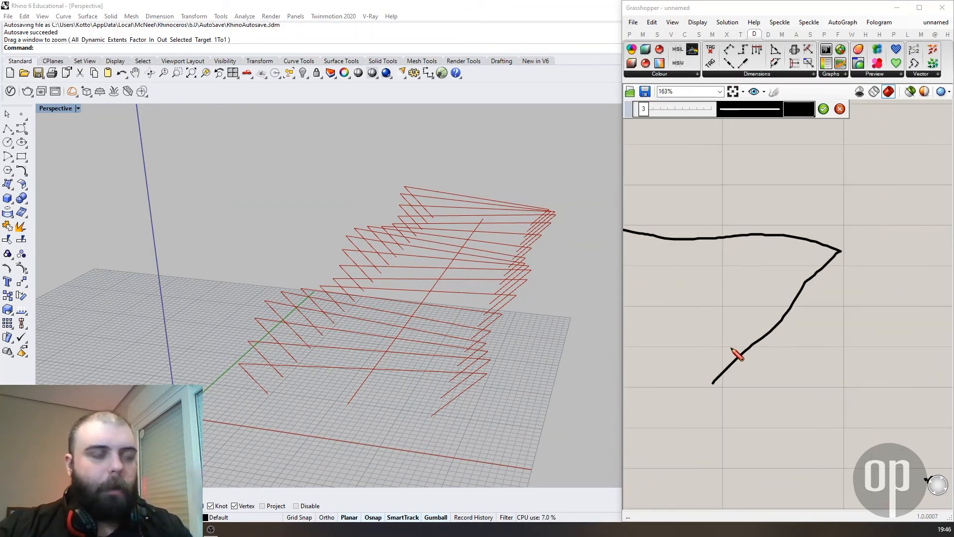
# Step: Sketch a small rectangle nested inside a larger rectangular frame around the bent line's lower end and accept the sketch
pyautogui.scroll(2, 716, 388)
pyautogui.moveTo(675, 383)
pyautogui.mouseDown()
pyautogui.moveTo(748, 432)
pyautogui.moveTo(793, 354)
pyautogui.mouseUp()
pyautogui.moveTo(689, 315); pyautogui.dragTo(742, 354)
pyautogui.moveTo(674, 388)
pyautogui.mouseDown()
pyautogui.moveTo(715, 334)
pyautogui.moveTo(745, 389)
pyautogui.moveTo(763, 348)
pyautogui.moveTo(686, 357)
pyautogui.mouseUp()
pyautogui.scroll(3, 712, 447)
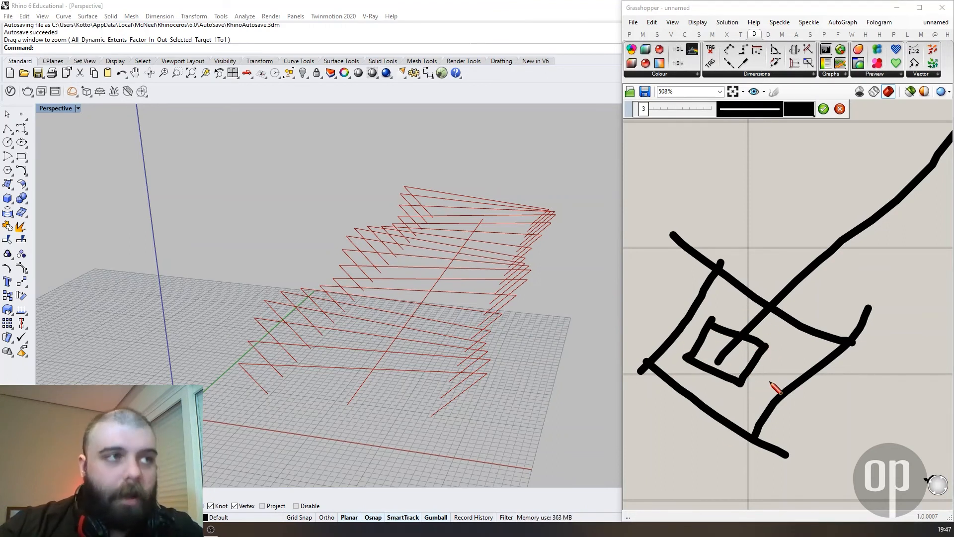
pyautogui.click(823, 109)
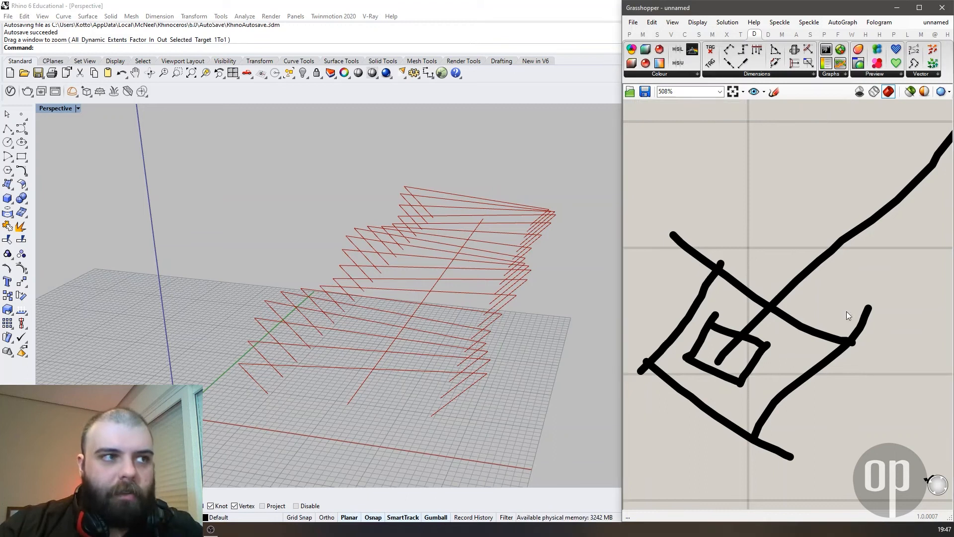
# Step: Add a Perp Frame component beside PolyLine and connect PolyLine's Pl output to its C input
pyautogui.scroll(-4, 839, 266)
pyautogui.scroll(1, 843, 374)
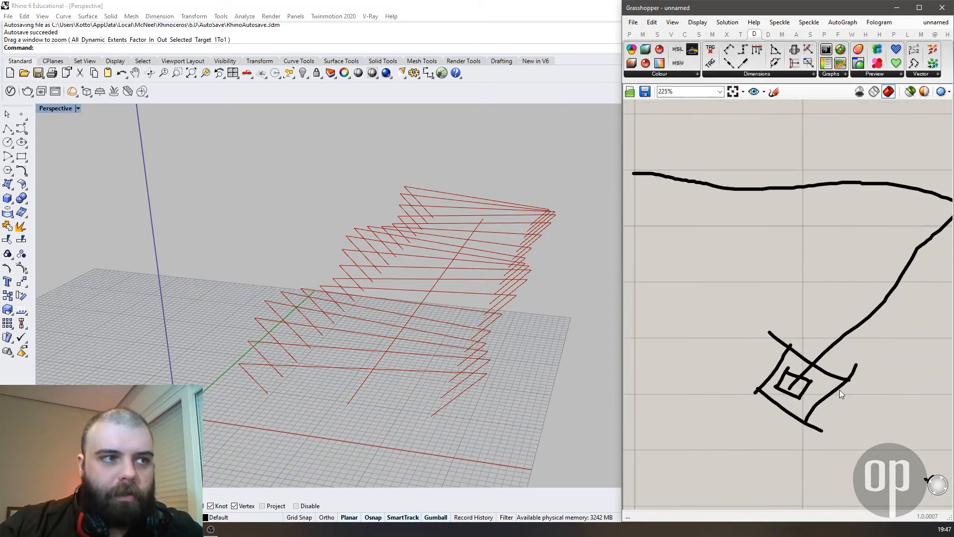
pyautogui.scroll(-12, 899, 366)
pyautogui.scroll(9, 741, 233)
pyautogui.scroll(-4, 723, 263)
pyautogui.scroll(5, 835, 204)
pyautogui.scroll(-8, 618, 259)
pyautogui.scroll(-3, 652, 271)
pyautogui.scroll(8, 926, 335)
pyautogui.doubleClick(884, 354)
pyautogui.write('perp frame')
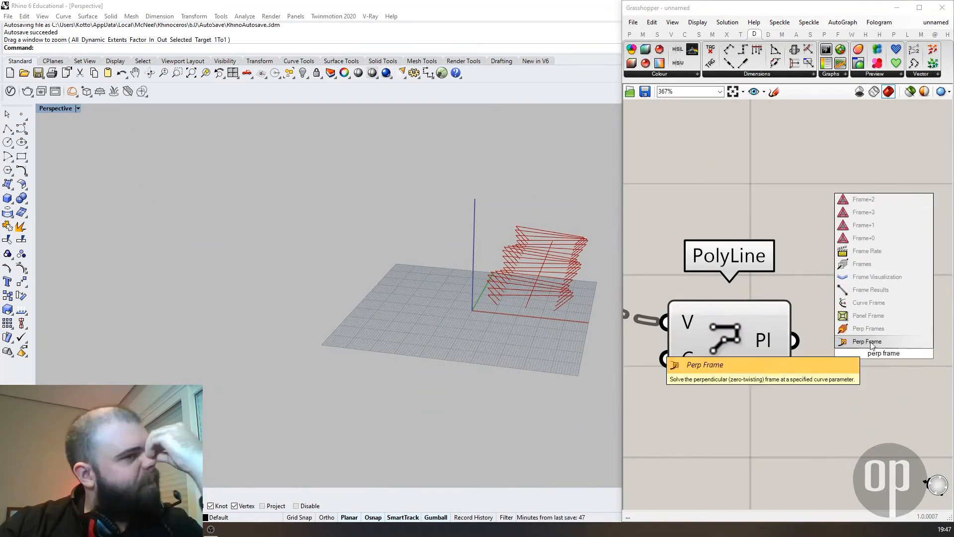
pyautogui.click(868, 341)
pyautogui.scroll(8, 584, 312)
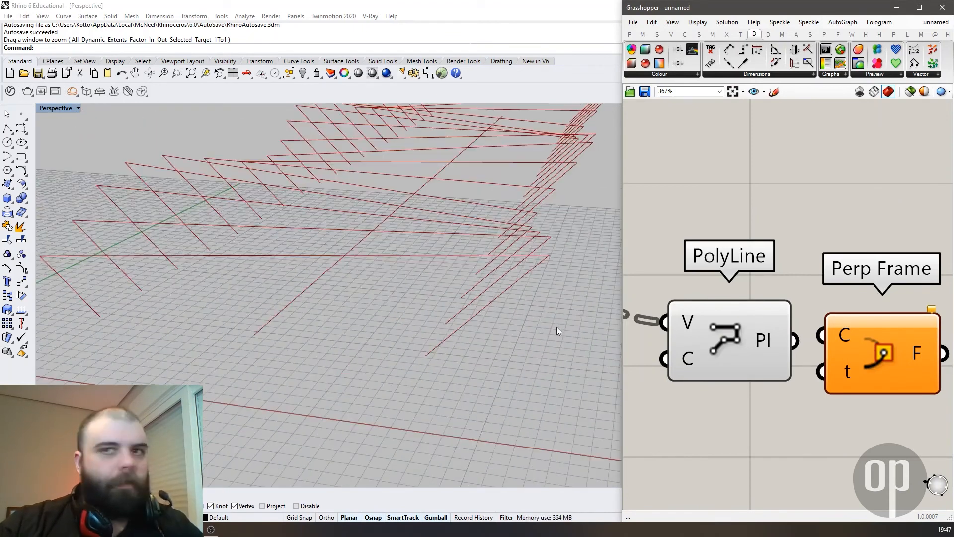
pyautogui.scroll(-5, 557, 327)
pyautogui.moveTo(794, 340); pyautogui.dragTo(881, 384)
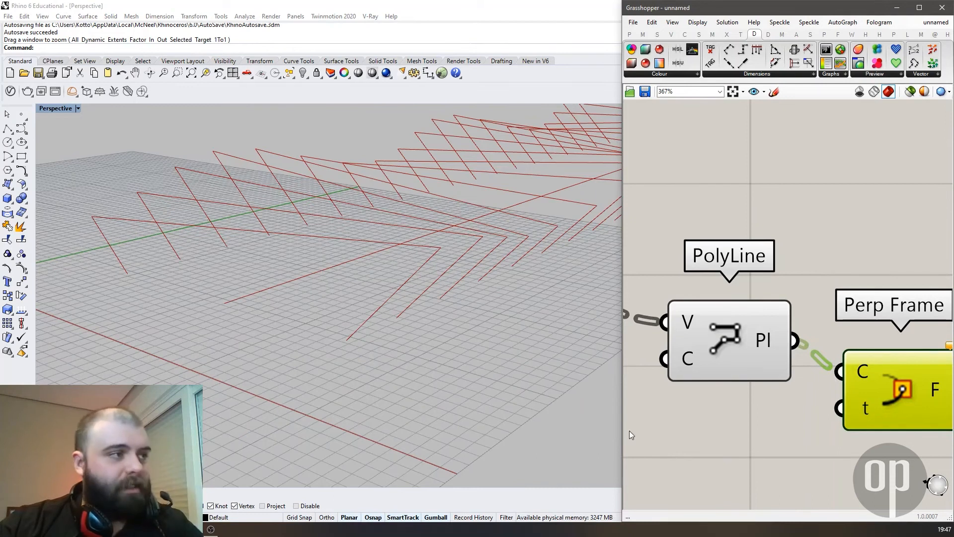
# Step: Add a panel containing 0 and connect it to Perp Frame's t input
pyautogui.doubleClick(682, 437)
pyautogui.write('//0')
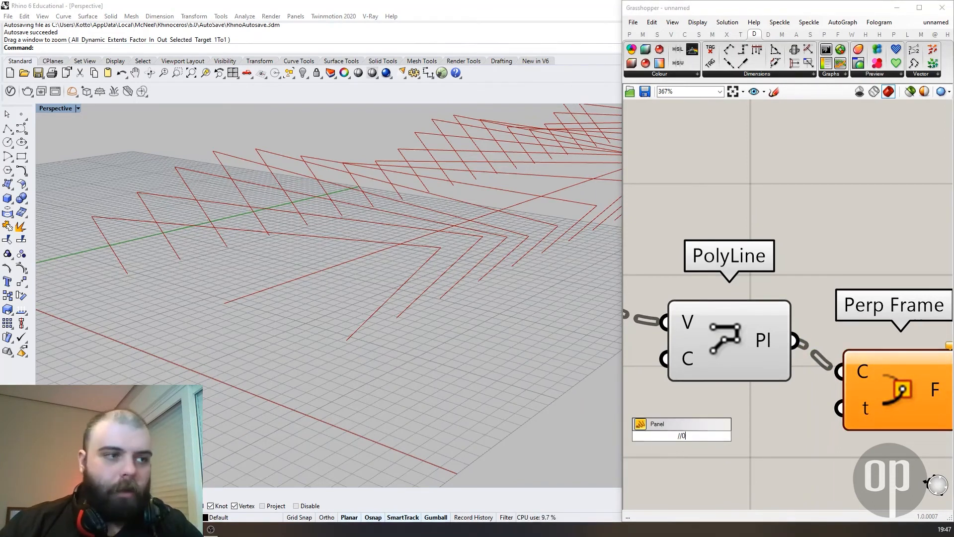
pyautogui.press('Return')
pyautogui.moveTo(715, 435); pyautogui.dragTo(841, 408)
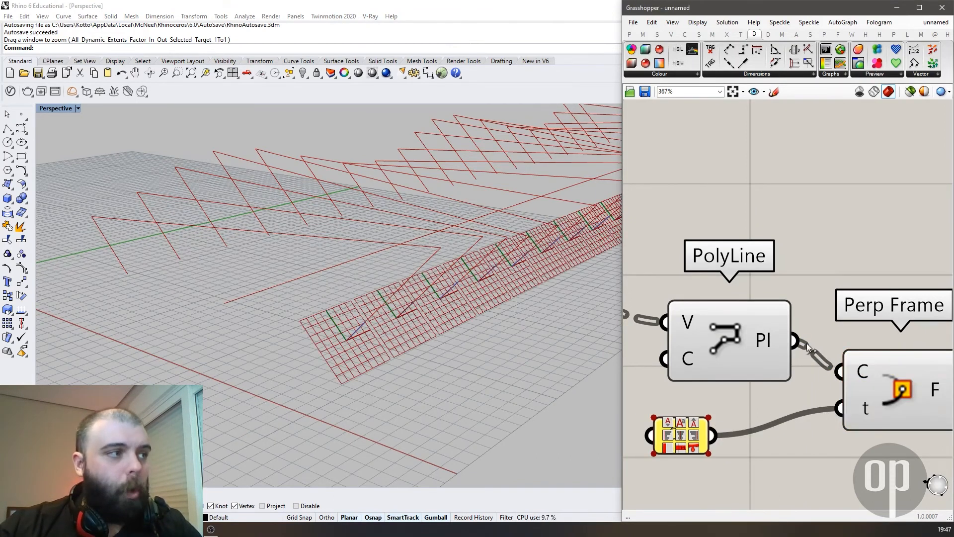
pyautogui.moveTo(461, 309)
pyautogui.mouseDown(button='right')
pyautogui.moveTo(539, 298)
pyautogui.moveTo(466, 302)
pyautogui.mouseUp(button='right')
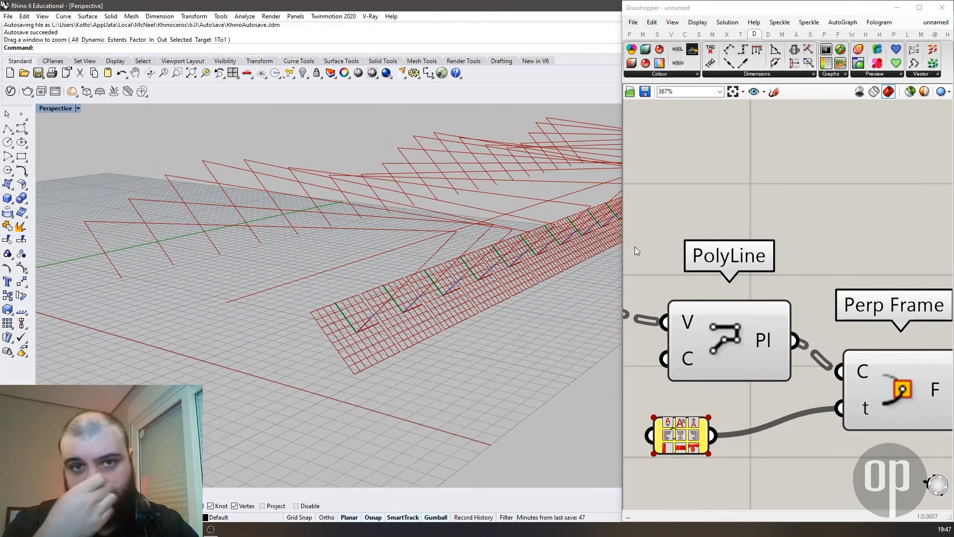
# Step: Add a Rectangle component, place it clear of Perp Frame, and connect Perp Frame's F output to its P input
pyautogui.scroll(-5, 660, 237)
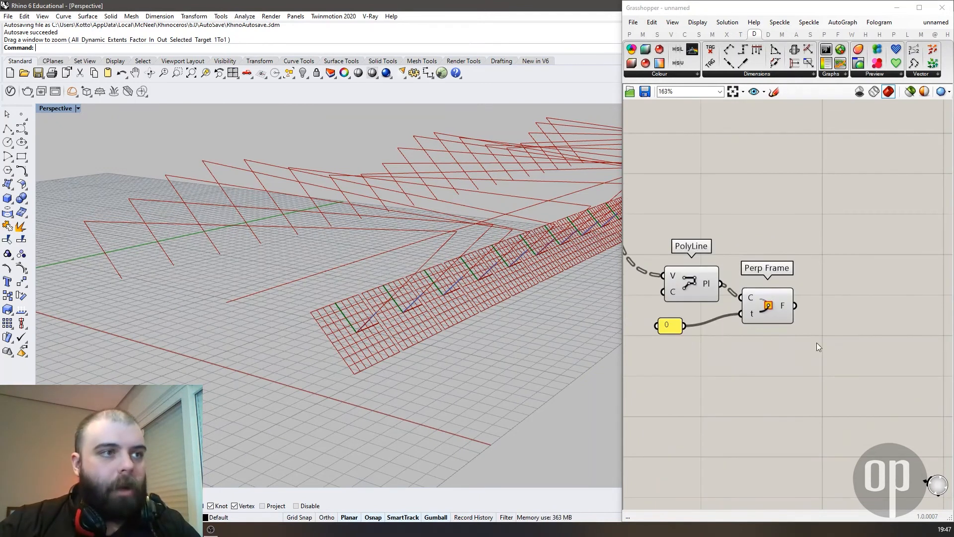
pyautogui.doubleClick(805, 334)
pyautogui.write('rectangle')
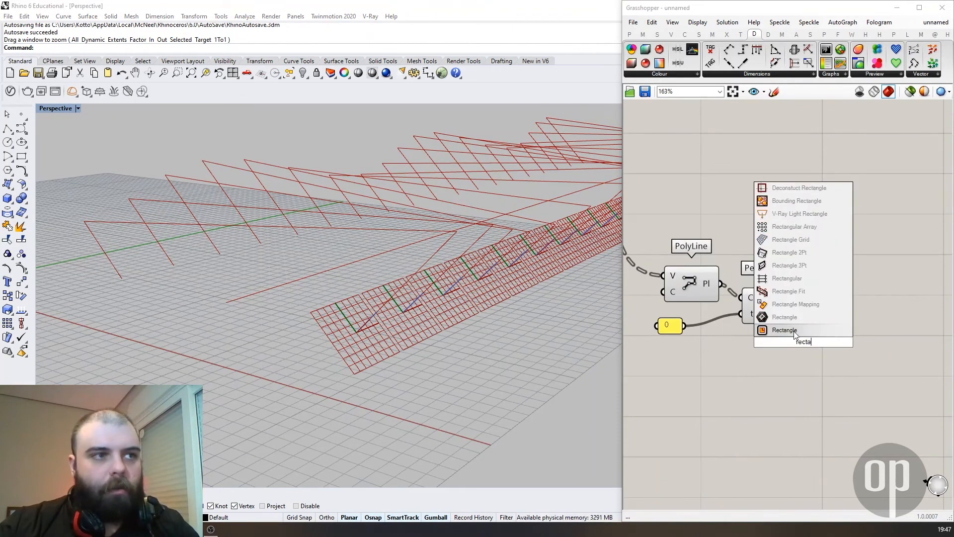
pyautogui.press('Return')
pyautogui.moveTo(795, 334); pyautogui.dragTo(852, 363)
pyautogui.click(843, 296)
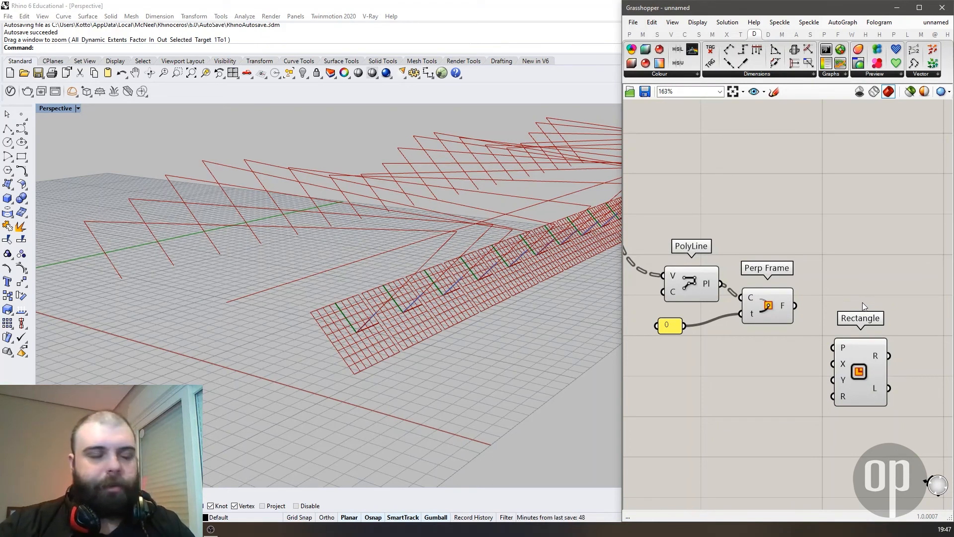
pyautogui.scroll(2, 863, 303)
pyautogui.moveTo(768, 306); pyautogui.dragTo(826, 356)
pyautogui.moveTo(856, 398); pyautogui.dragTo(862, 391)
# Step: Turn off the preview of the Perp Frame component
pyautogui.click(752, 304)
pyautogui.moveTo(794, 368); pyautogui.dragTo(661, 231)
pyautogui.middleClick(661, 230)
pyautogui.click(793, 392)
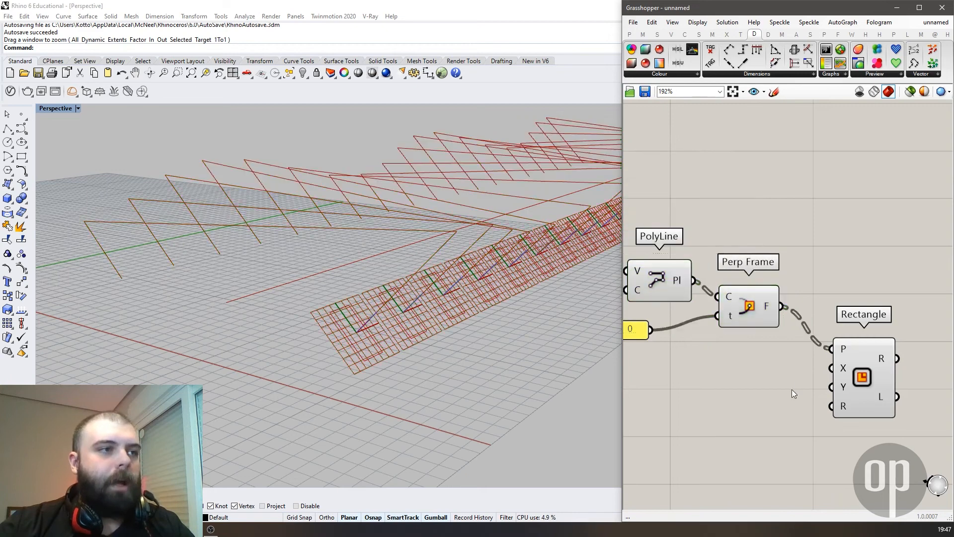
pyautogui.click(754, 311)
pyautogui.middleClick(755, 234)
pyautogui.click(789, 209)
pyautogui.moveTo(457, 301)
pyautogui.mouseDown(button='right')
pyautogui.moveTo(447, 271)
pyautogui.moveTo(438, 297)
pyautogui.mouseUp(button='right')
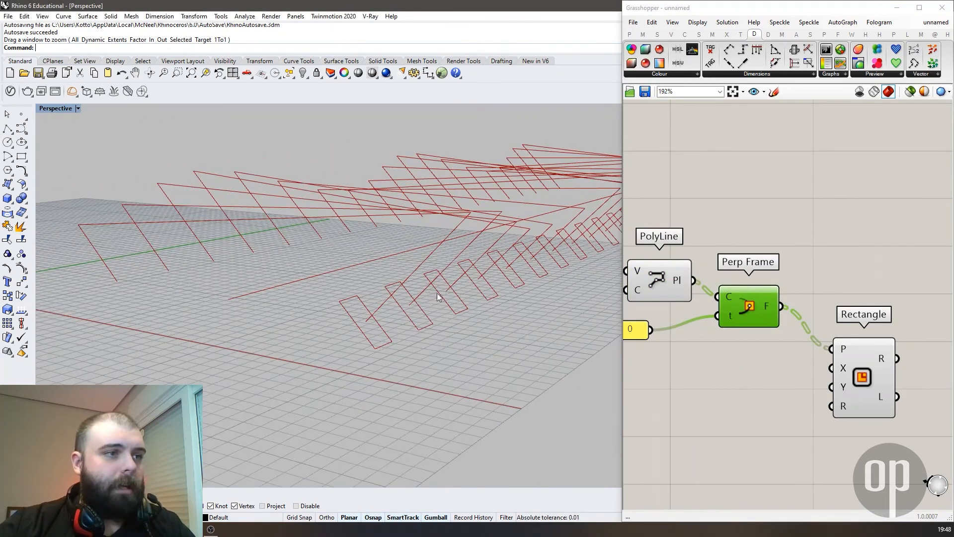
# Step: Create two number sliders from 0 to 5 with two decimals and connect them to Rectangle's X and Y inputs
pyautogui.doubleClick(700, 410)
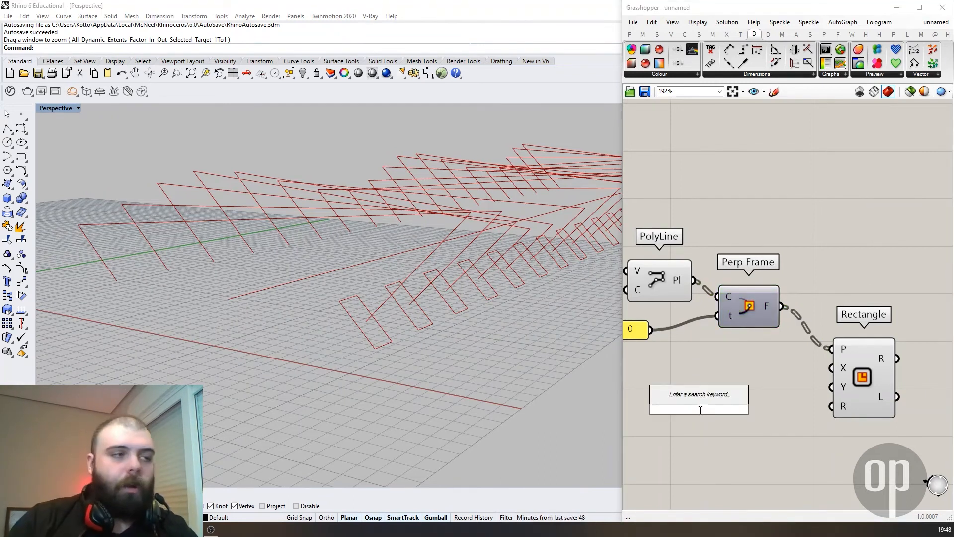
pyautogui.write('0')
pyautogui.press('BackSpace')
pyautogui.press('BackSpace')
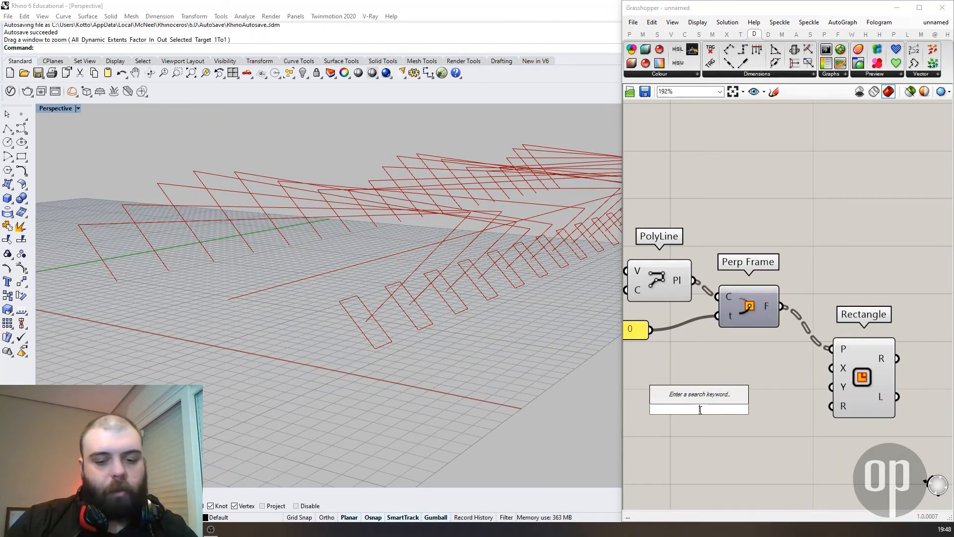
pyautogui.write('0<')
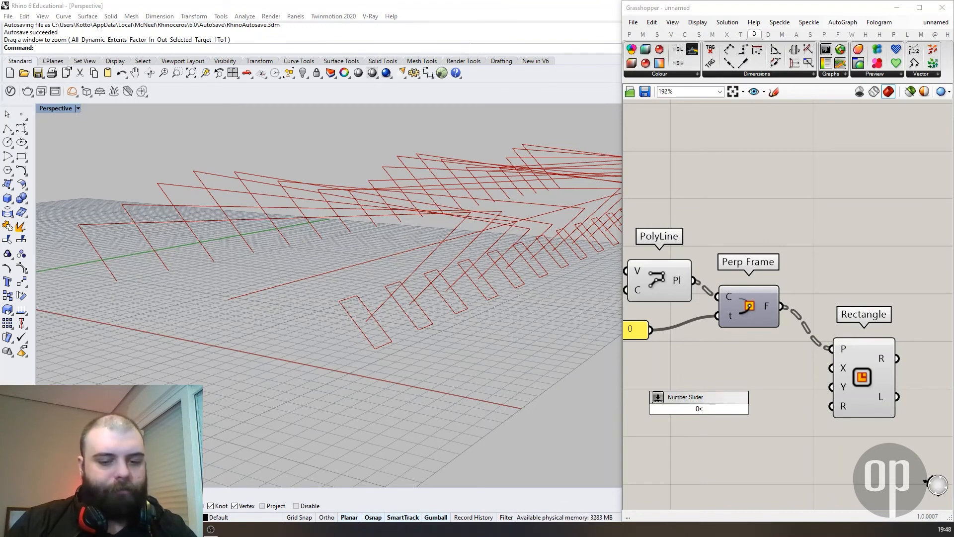
pyautogui.write('5')
pyautogui.press('Return')
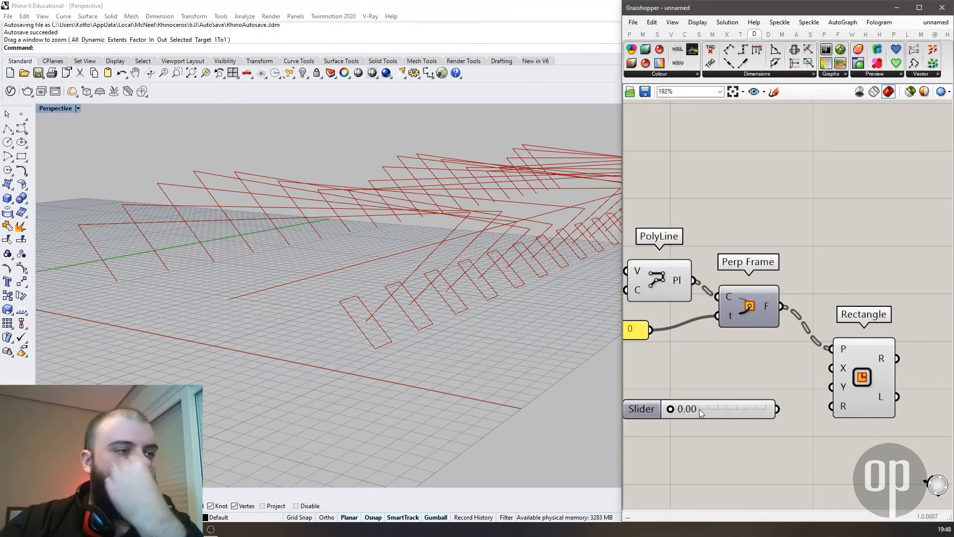
pyautogui.moveTo(721, 390); pyautogui.dragTo(832, 367)
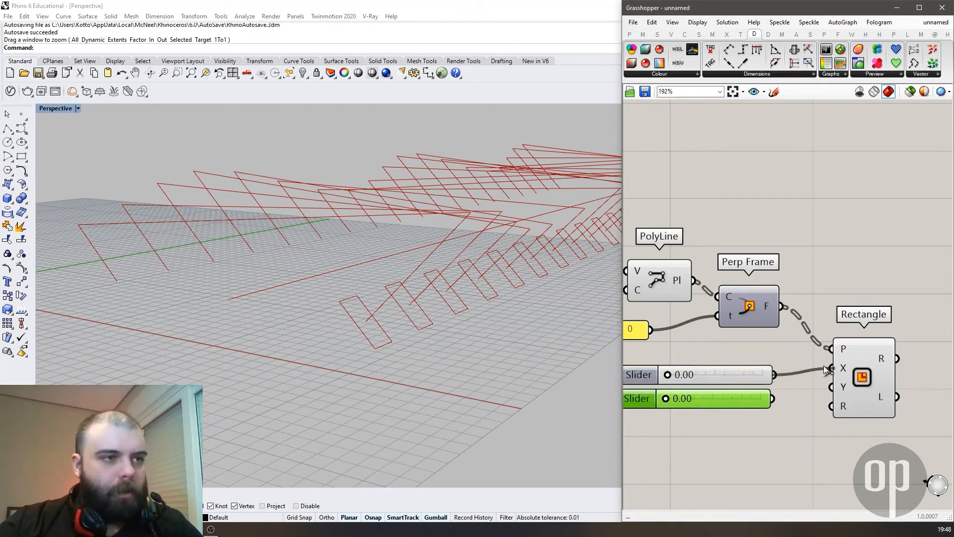
pyautogui.moveTo(773, 398); pyautogui.dragTo(831, 387)
# Step: Set the rectangle's X Size slider to 0.62 and its Y Size slider to 0.71
pyautogui.moveTo(670, 374); pyautogui.dragTo(681, 399)
pyautogui.scroll(3, 389, 314)
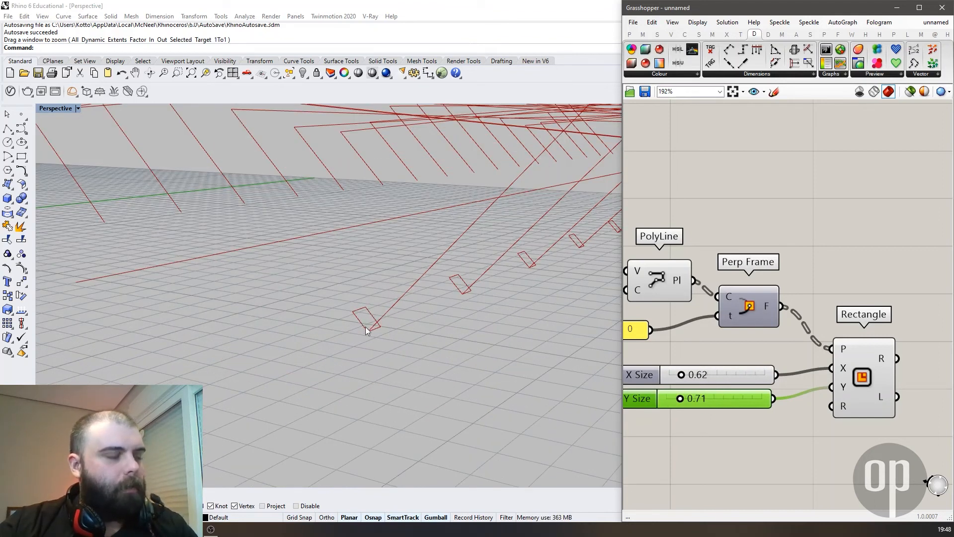
pyautogui.scroll(-2, 388, 315)
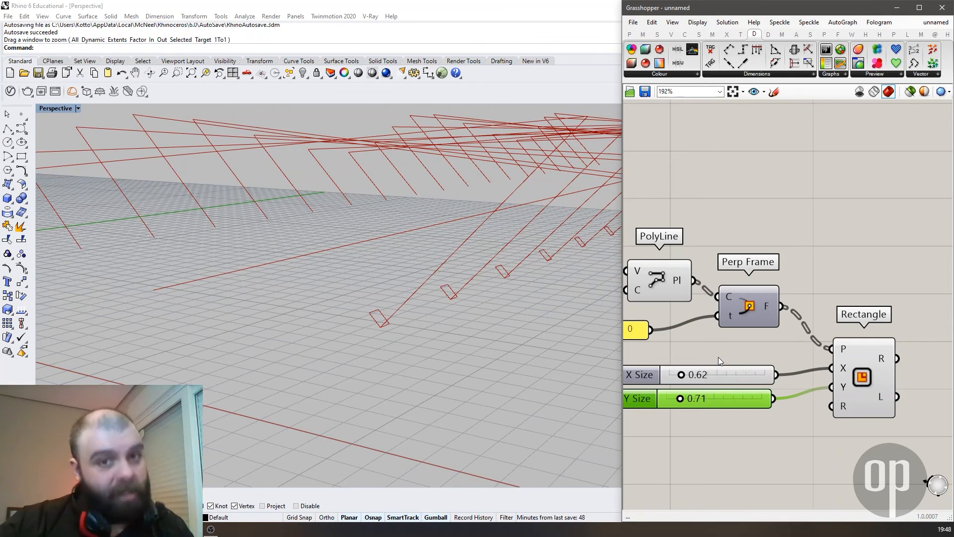
pyautogui.moveTo(681, 289)
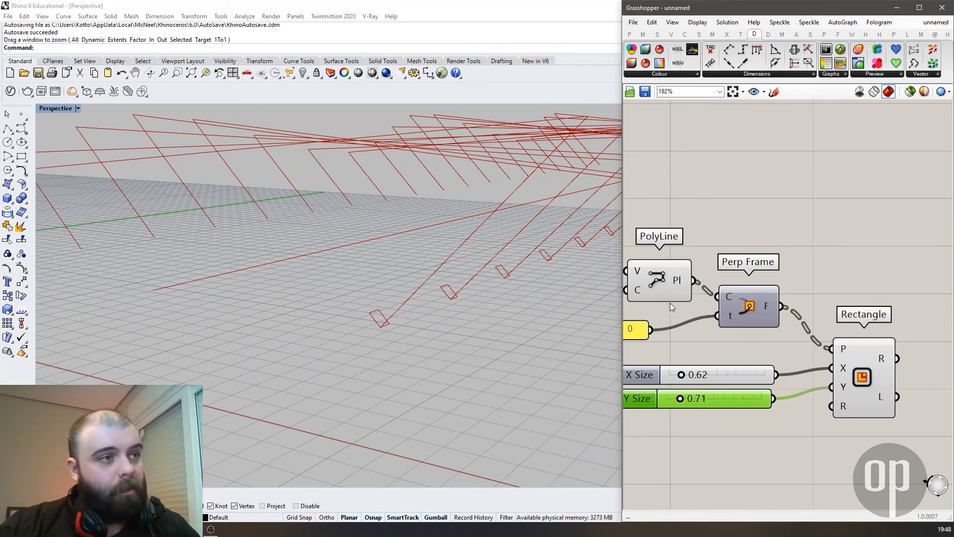
# Step: Move the Rectangle component farther away from Perp Frame and its size sliders
pyautogui.scroll(-4, 679, 302)
pyautogui.scroll(3, 827, 344)
pyautogui.moveTo(766, 342); pyautogui.dragTo(807, 343)
pyautogui.moveTo(773, 326)
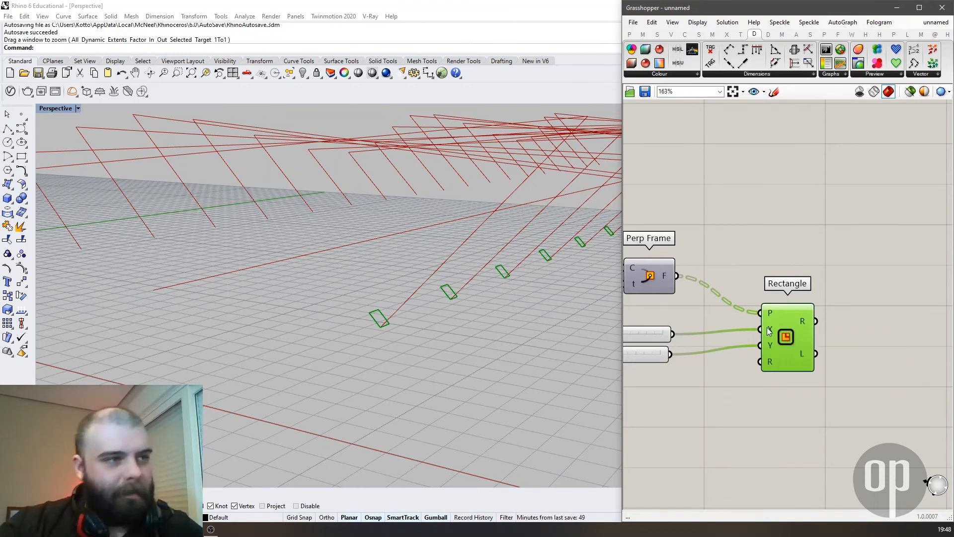
pyautogui.click(757, 235)
# Step: Set the rectangle's X Size slider to 0.46 and its Y Size slider to 0.95
pyautogui.scroll(-7, 682, 333)
pyautogui.scroll(9, 659, 336)
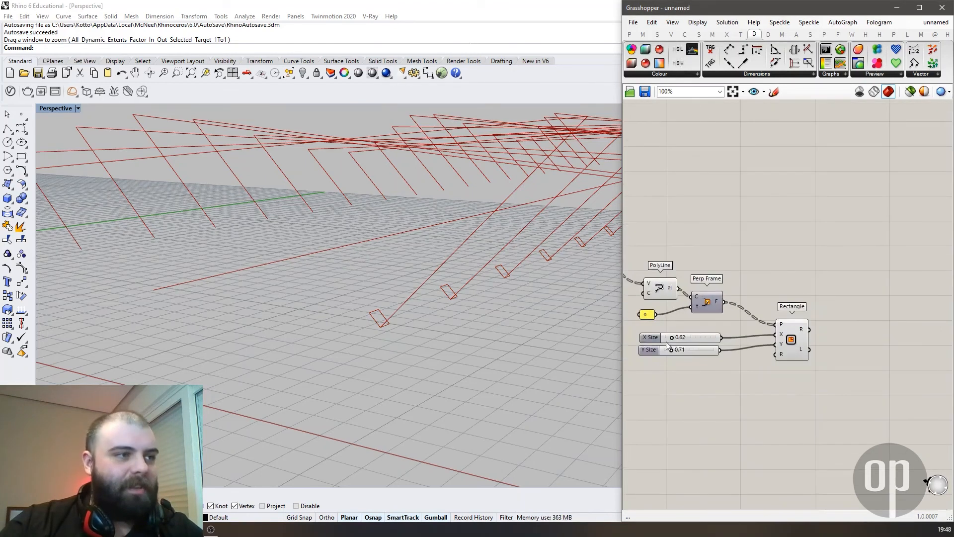
pyautogui.moveTo(675, 361); pyautogui.dragTo(672, 338)
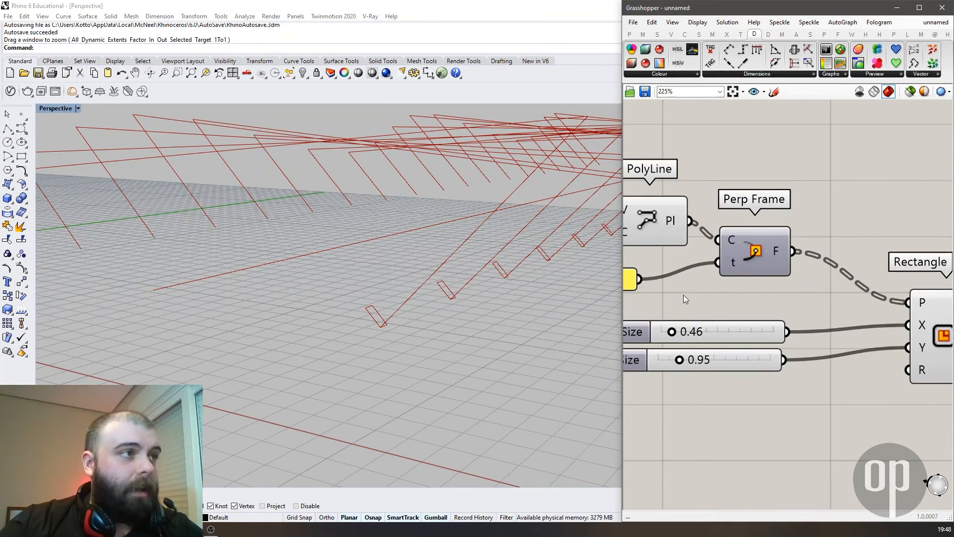
pyautogui.scroll(-5, 684, 295)
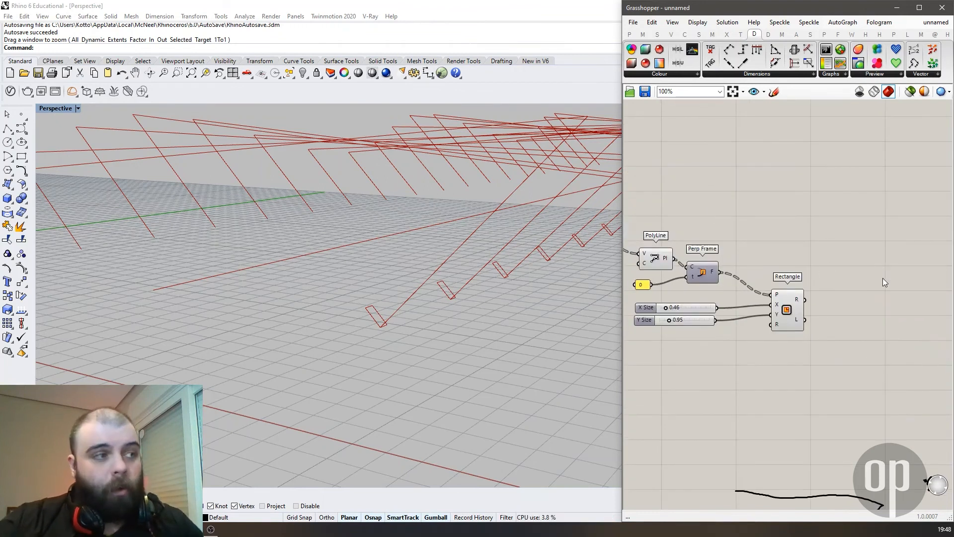
pyautogui.moveTo(550, 300); pyautogui.dragTo(437, 322, button='right')
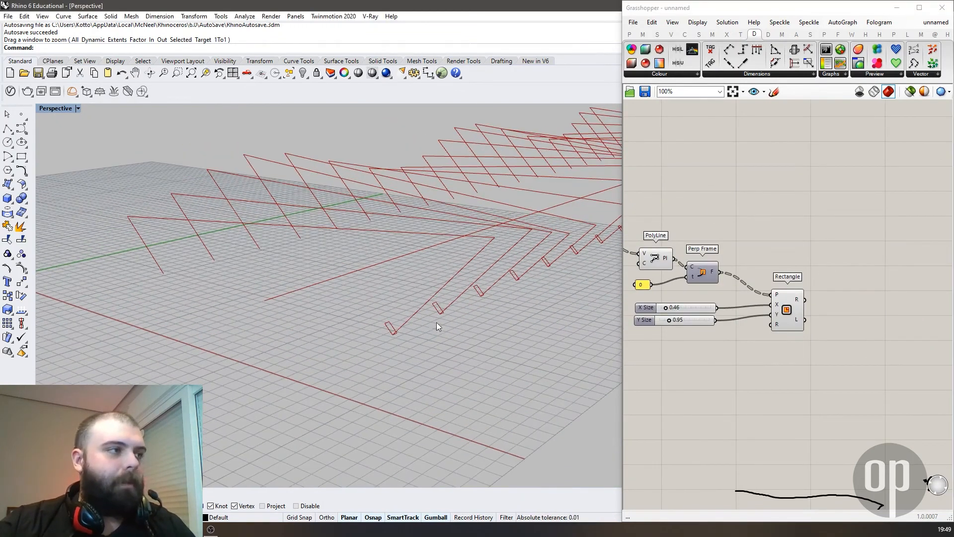
# Step: Add a Sweep1 component beyond Rectangle and connect PolyLine's output to its Rail input
pyautogui.doubleClick(832, 260)
pyautogui.write('sw')
pyautogui.click(818, 241)
pyautogui.scroll(3, 855, 272)
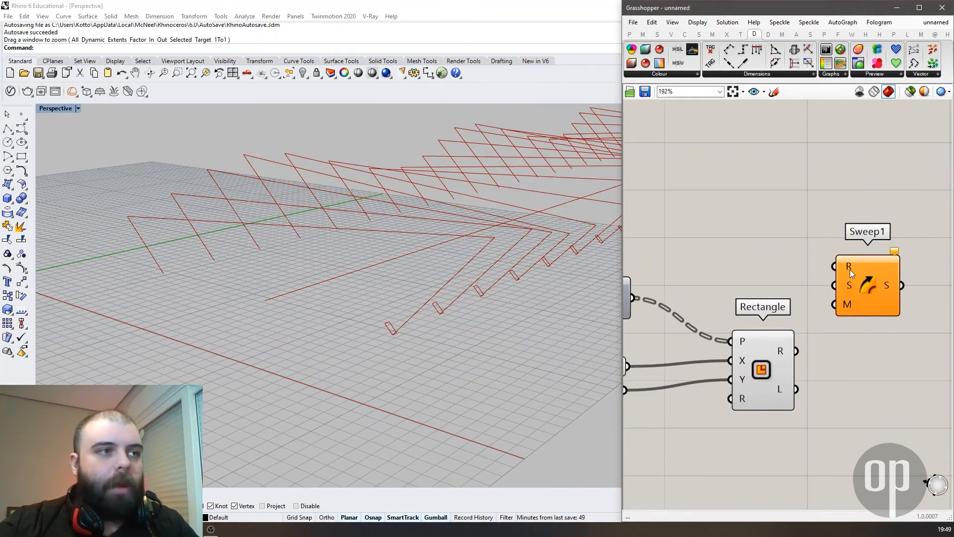
pyautogui.moveTo(850, 270)
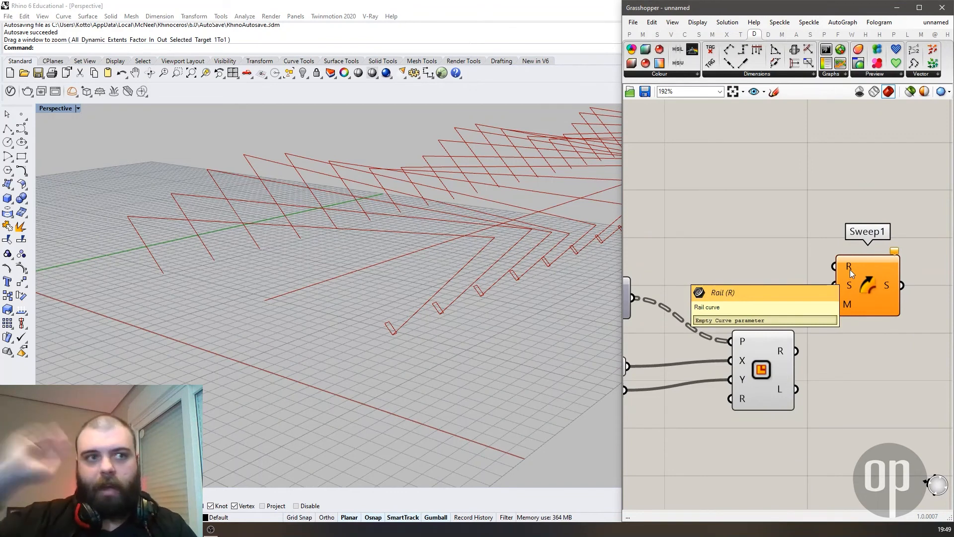
pyautogui.scroll(-3, 815, 245)
pyautogui.moveTo(661, 261); pyautogui.dragTo(852, 271)
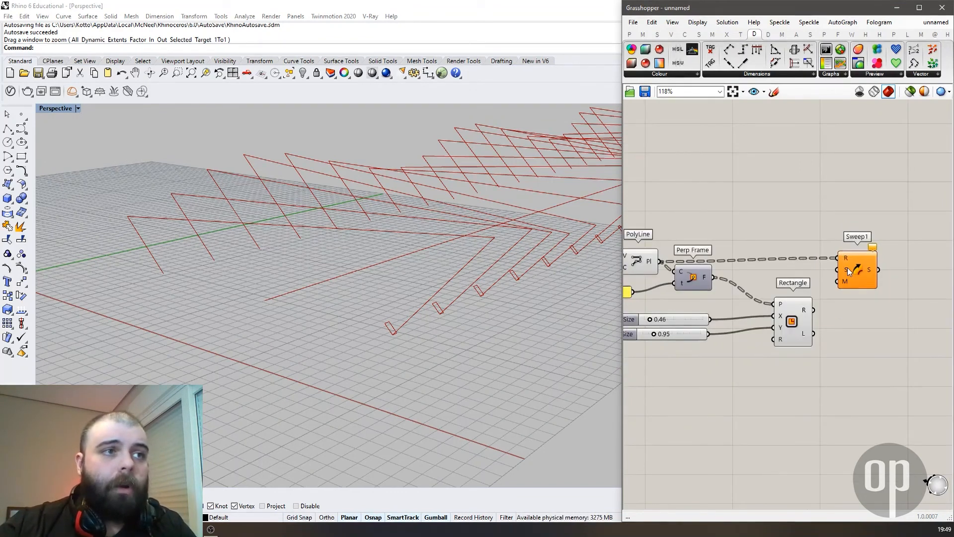
# Step: Connect Rectangle's rectangle output to Sweep1's section input to sweep the profiles along the polylines
pyautogui.click(796, 316)
pyautogui.moveTo(813, 310); pyautogui.dragTo(840, 270)
pyautogui.click(791, 200)
pyautogui.moveTo(415, 266); pyautogui.dragTo(324, 276, button='right')
pyautogui.scroll(3, 910, 304)
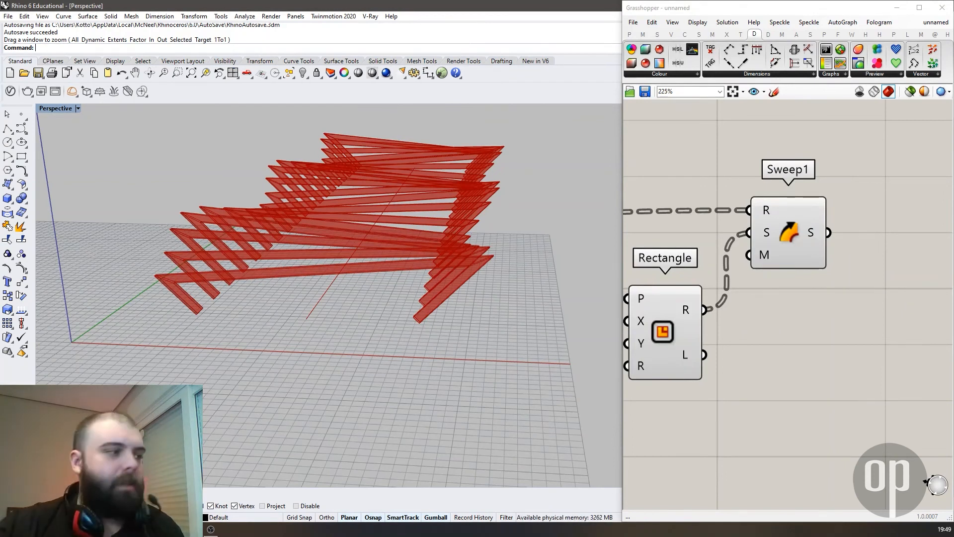
# Step: Turn off the viewport preview of the components feeding Sweep1, leaving Sweep1 itself out of the selection
pyautogui.scroll(-4, 897, 327)
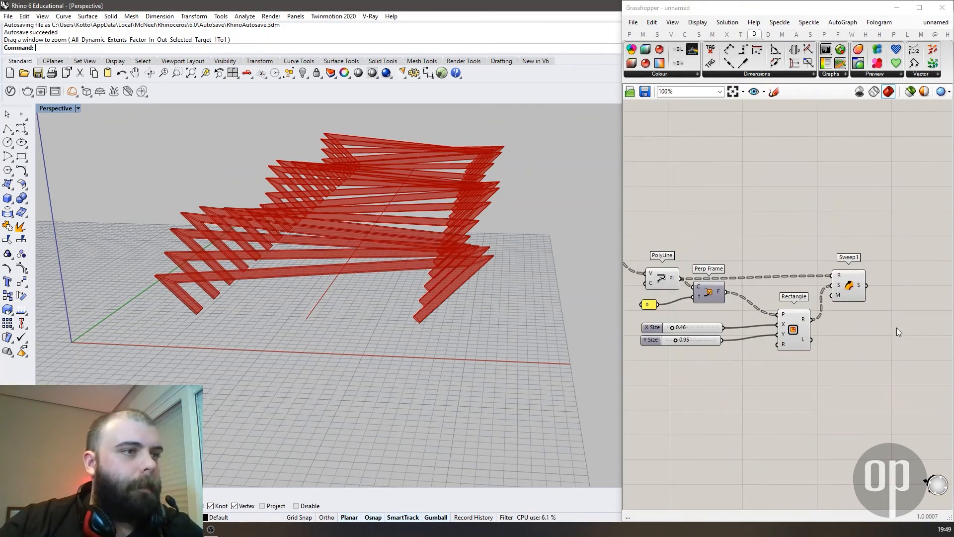
pyautogui.scroll(-3, 808, 358)
pyautogui.moveTo(784, 403)
pyautogui.mouseDown()
pyautogui.moveTo(702, 311)
pyautogui.moveTo(780, 403)
pyautogui.mouseUp()
pyautogui.moveTo(870, 420); pyautogui.dragTo(719, 288)
pyautogui.click(746, 266)
pyautogui.moveTo(806, 364); pyautogui.dragTo(713, 256)
pyautogui.middleClick(727, 244)
pyautogui.click(757, 211)
# Step: Set the A slider feeding the Division component to 27
pyautogui.scroll(-8, 937, 264)
pyautogui.scroll(6, 738, 248)
pyautogui.scroll(7, 711, 223)
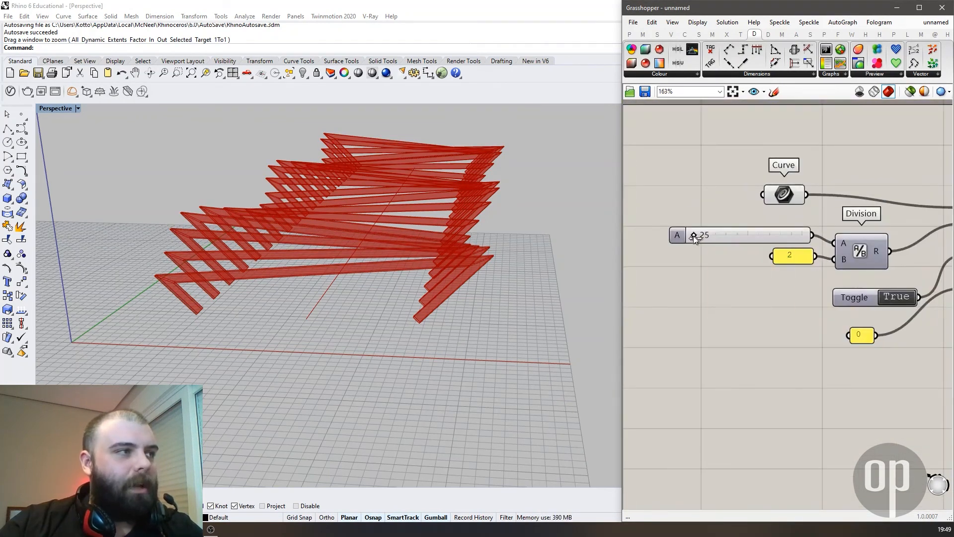
pyautogui.moveTo(711, 235); pyautogui.dragTo(695, 235)
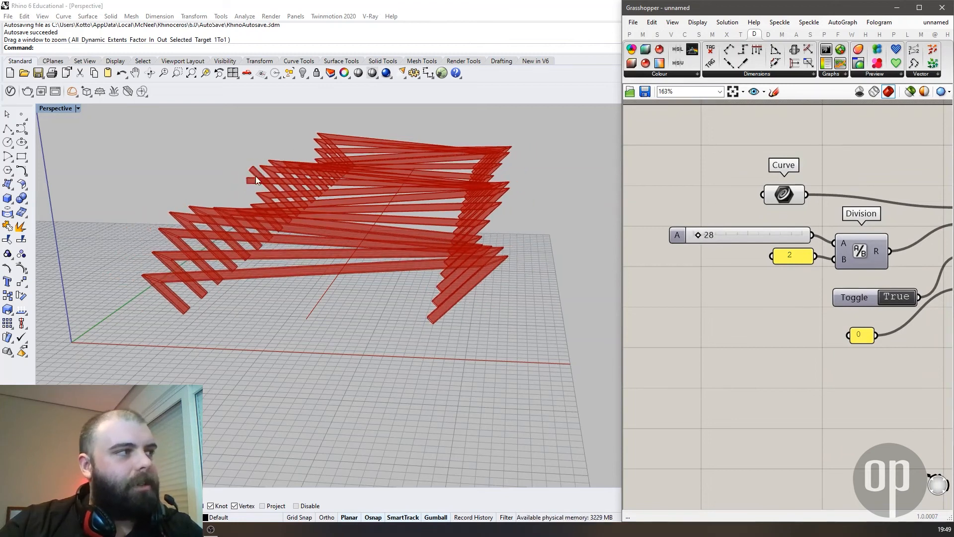
pyautogui.moveTo(261, 168); pyautogui.dragTo(230, 190, button='right')
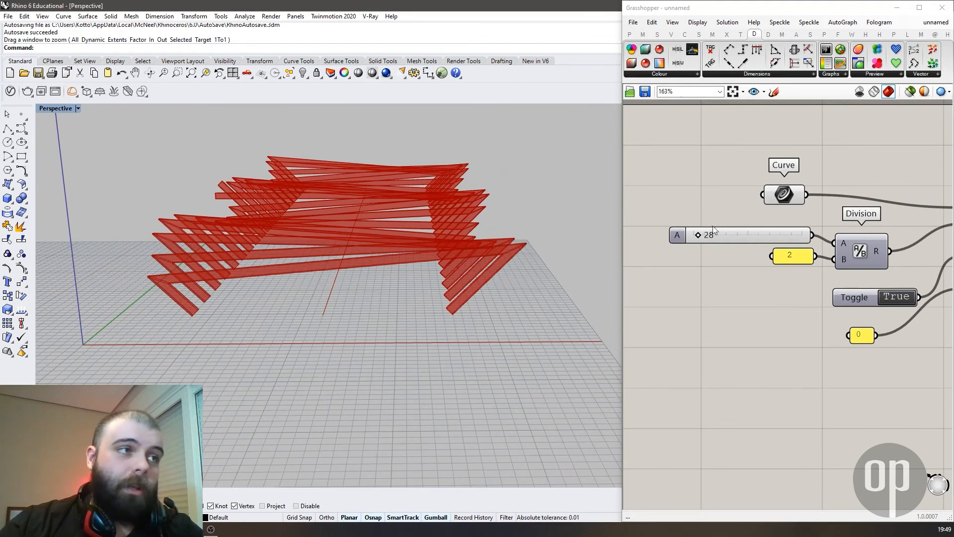
pyautogui.scroll(4, 698, 234)
pyautogui.moveTo(698, 229); pyautogui.dragTo(695, 228)
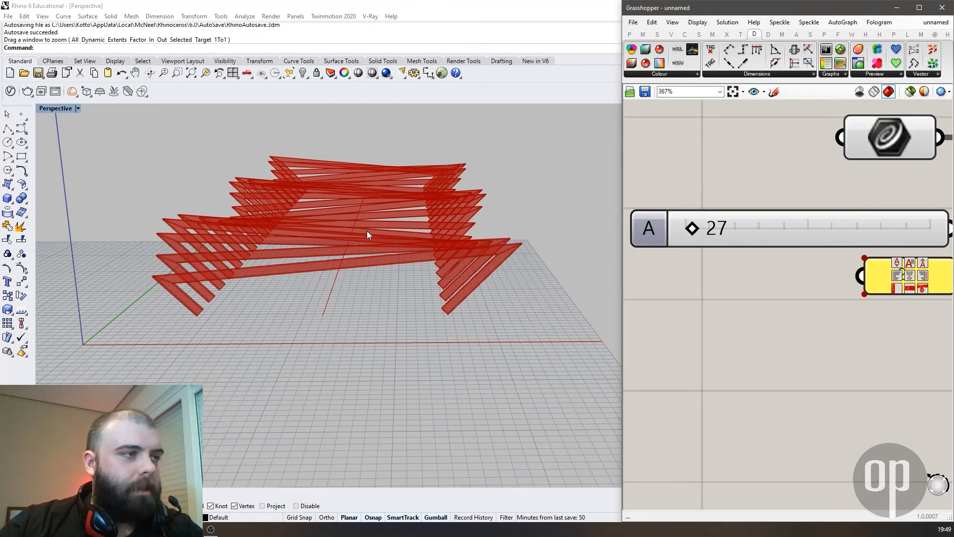
# Step: Set the Length slider near List Item to 2.8 to space the swept beams more densely
pyautogui.scroll(-4, 426, 249)
pyautogui.scroll(-8, 676, 248)
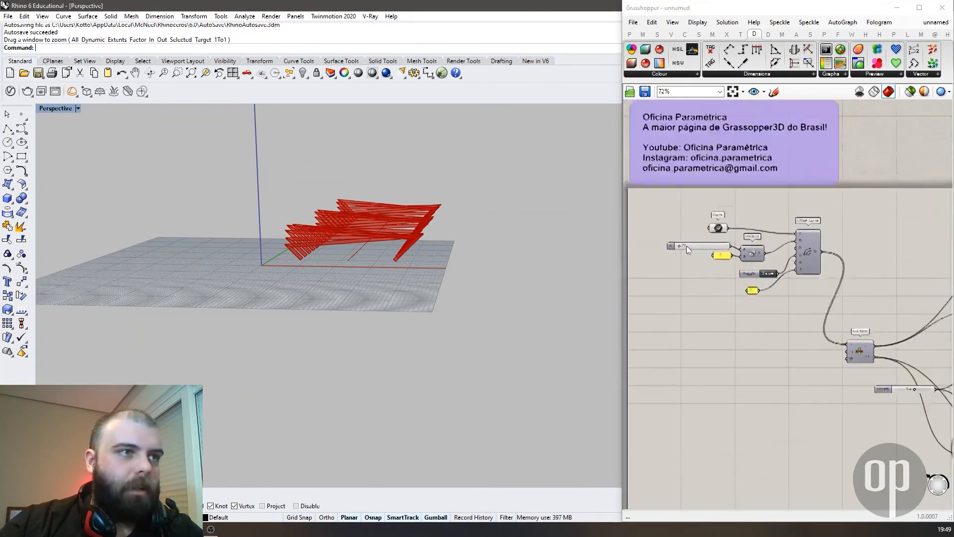
pyautogui.scroll(4, 910, 365)
pyautogui.scroll(-4, 780, 339)
pyautogui.scroll(5, 761, 354)
pyautogui.moveTo(460, 259); pyautogui.dragTo(385, 313, button='right')
pyautogui.scroll(4, 465, 181)
pyautogui.moveTo(378, 238); pyautogui.dragTo(316, 316, button='right')
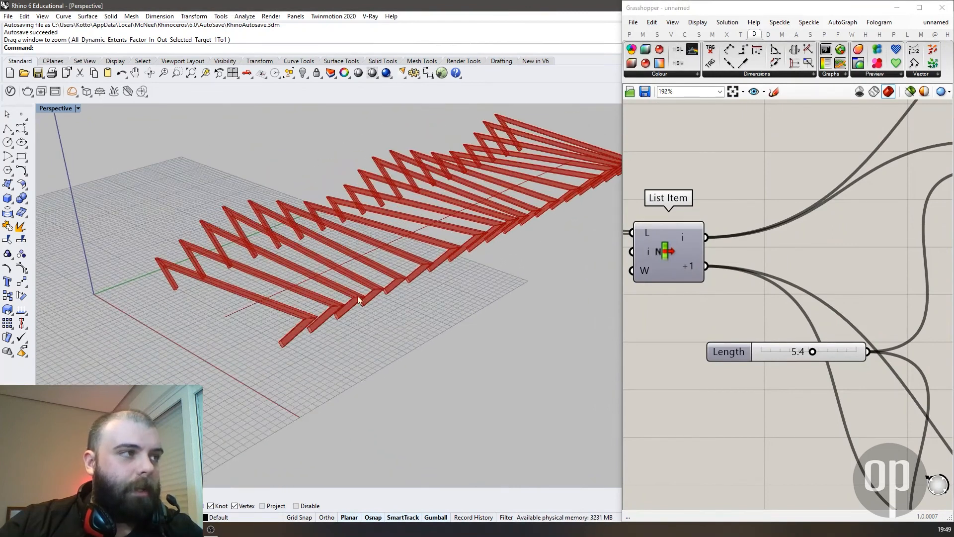
pyautogui.scroll(2, 796, 350)
pyautogui.moveTo(824, 354); pyautogui.dragTo(782, 354)
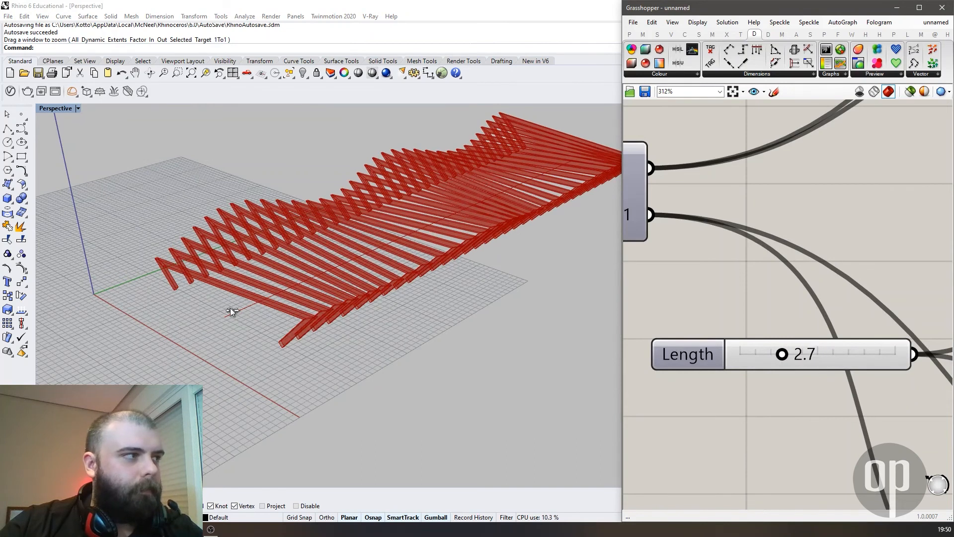
pyautogui.moveTo(283, 293); pyautogui.dragTo(207, 223, button='right')
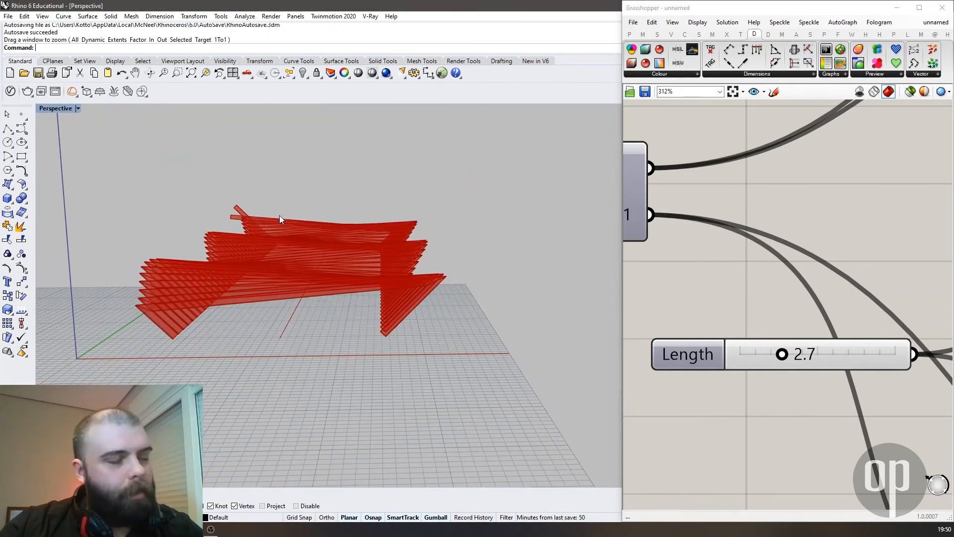
pyautogui.click(784, 357)
pyautogui.moveTo(785, 356); pyautogui.dragTo(785, 357)
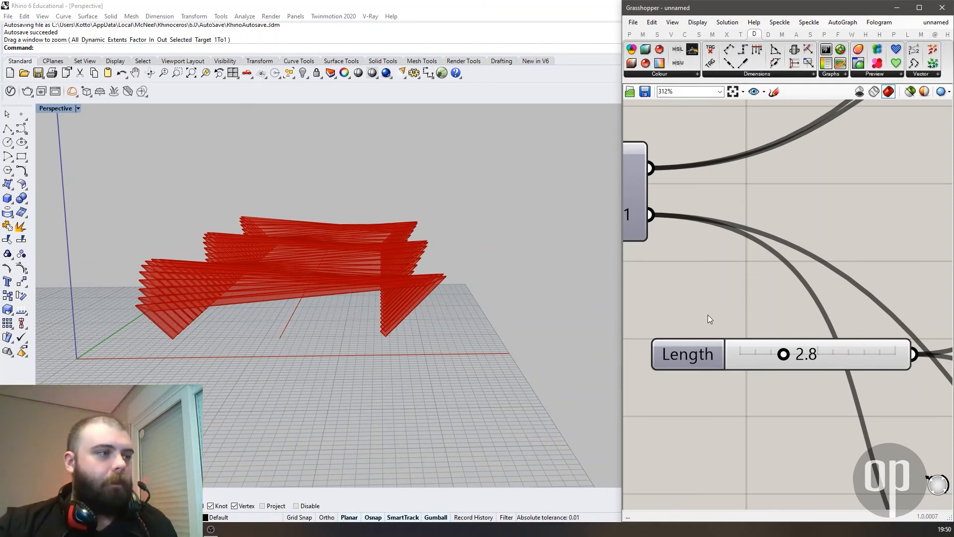
pyautogui.moveTo(571, 311); pyautogui.dragTo(244, 308, button='right')
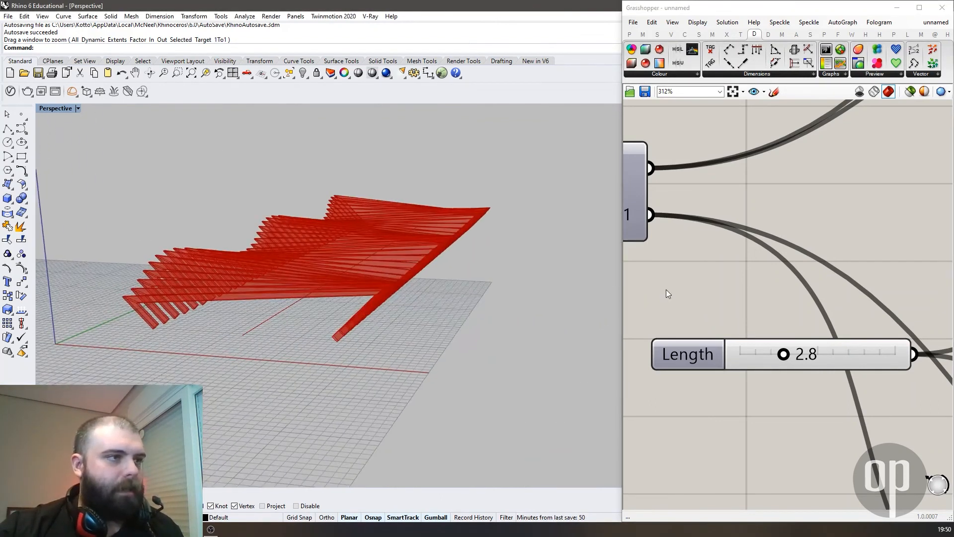
# Step: Fine-tune the wavelength of the Graph Mapper's sine curve by moving its peak handle
pyautogui.scroll(-10, 668, 289)
pyautogui.scroll(6, 808, 303)
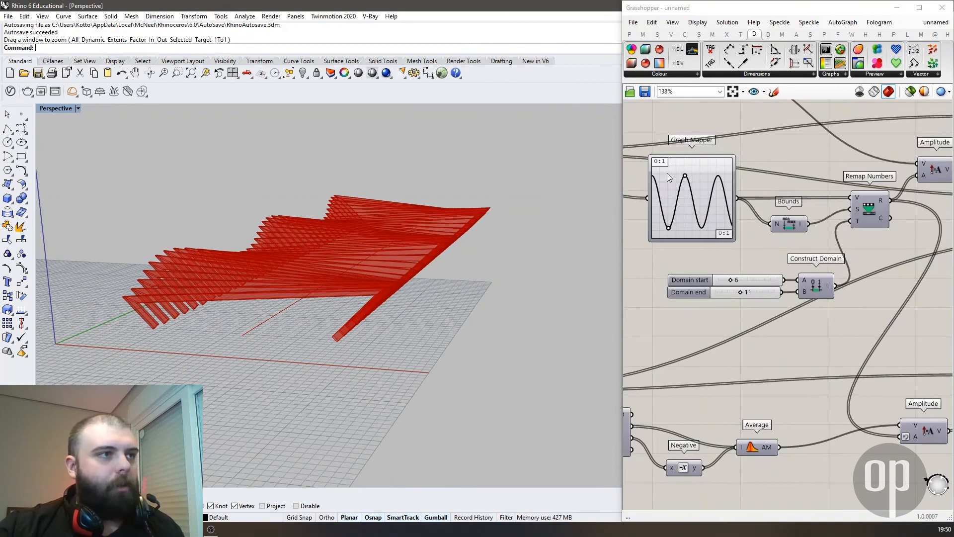
pyautogui.scroll(4, 668, 174)
pyautogui.moveTo(706, 177)
pyautogui.mouseDown()
pyautogui.moveTo(731, 179)
pyautogui.moveTo(704, 181)
pyautogui.moveTo(721, 174)
pyautogui.mouseUp()
pyautogui.moveTo(283, 261); pyautogui.dragTo(249, 246, button='right')
pyautogui.moveTo(721, 175)
pyautogui.mouseDown()
pyautogui.moveTo(744, 176)
pyautogui.moveTo(706, 164)
pyautogui.moveTo(696, 177)
pyautogui.moveTo(704, 176)
pyautogui.mouseUp()
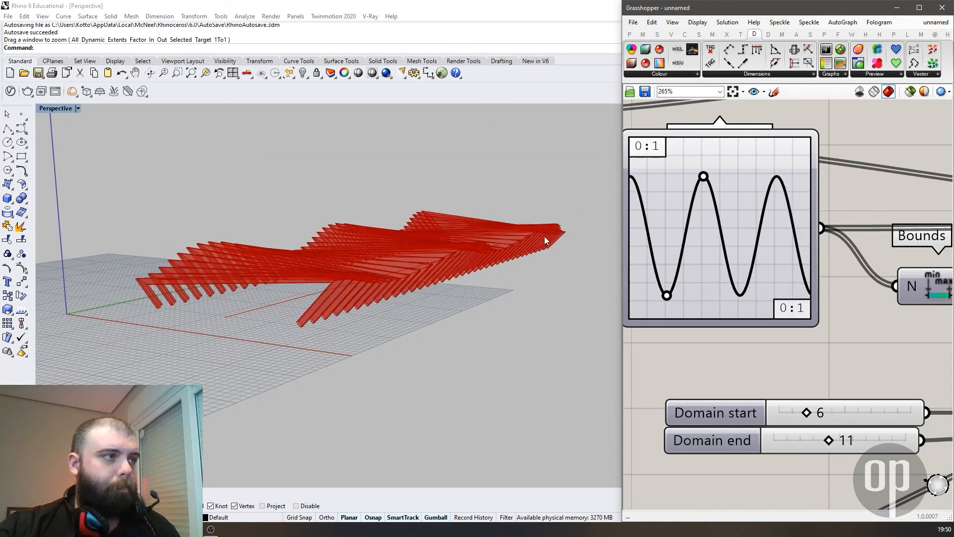
pyautogui.moveTo(300, 257); pyautogui.dragTo(256, 281, button='right')
pyautogui.scroll(1, 709, 175)
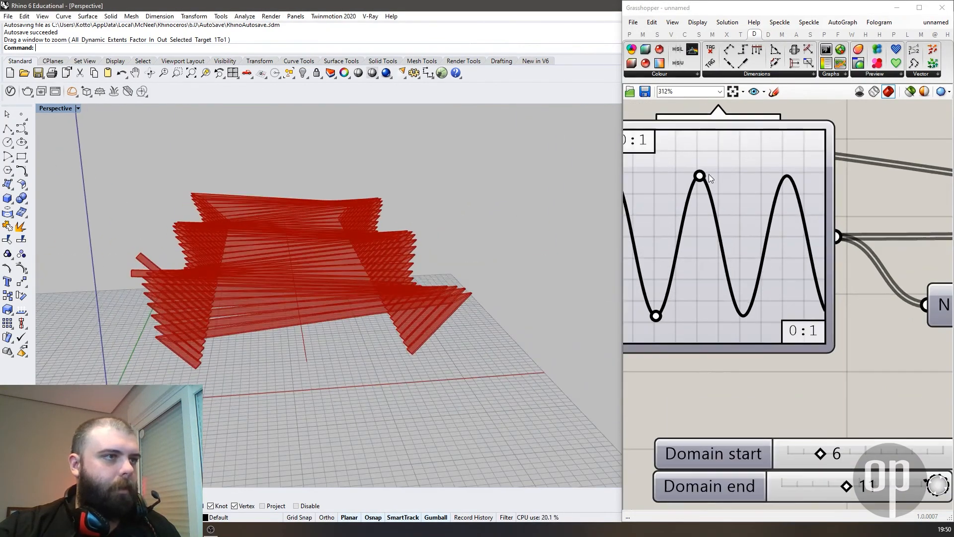
pyautogui.moveTo(701, 178); pyautogui.dragTo(701, 178)
pyautogui.moveTo(403, 240)
pyautogui.mouseDown(button='right')
pyautogui.moveTo(413, 252)
pyautogui.moveTo(240, 241)
pyautogui.moveTo(377, 237)
pyautogui.moveTo(527, 252)
pyautogui.moveTo(342, 253)
pyautogui.moveTo(469, 229)
pyautogui.mouseUp(button='right')
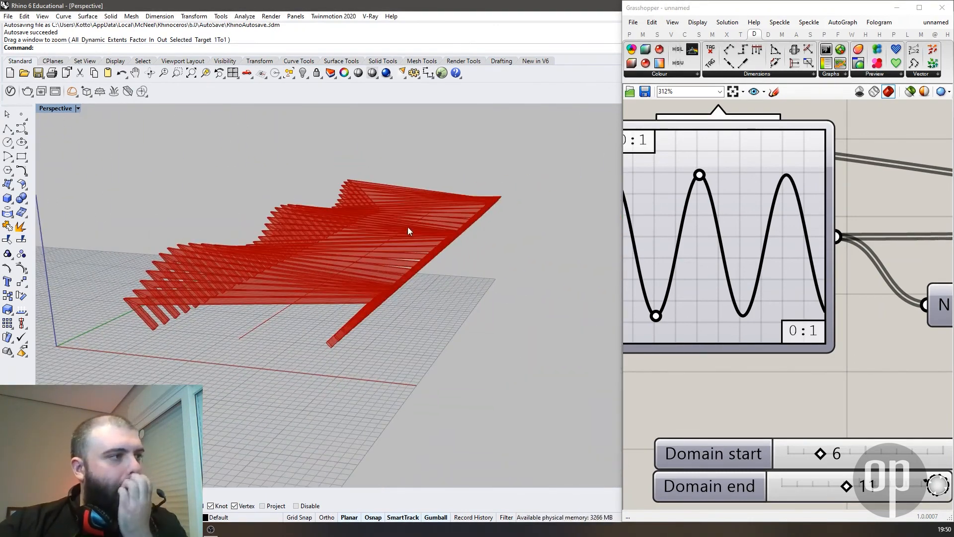
# Step: Try other values for the Domain end and Domain start sliders and return them to 11 and 6
pyautogui.scroll(-2, 663, 211)
pyautogui.scroll(2, 746, 398)
pyautogui.moveTo(818, 411); pyautogui.dragTo(841, 415)
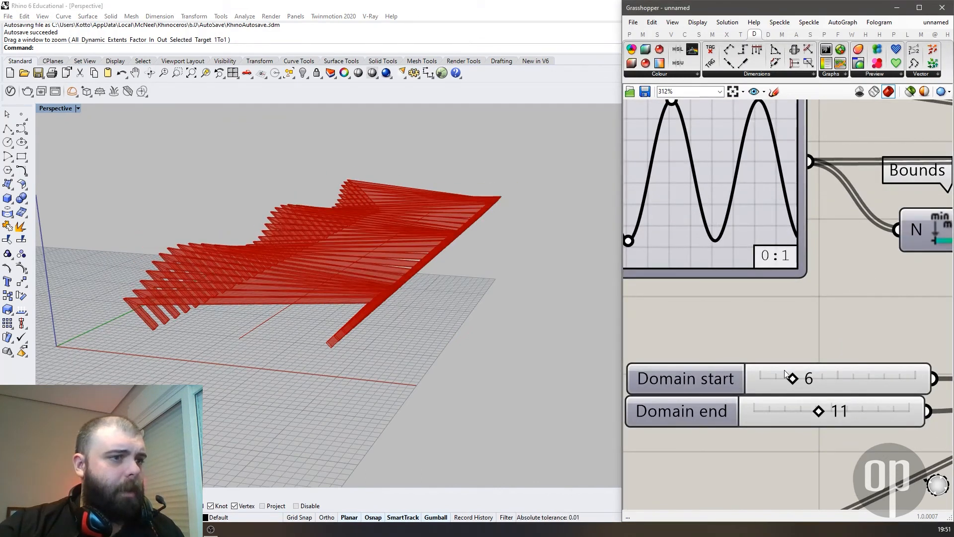
pyautogui.moveTo(791, 378); pyautogui.dragTo(771, 379)
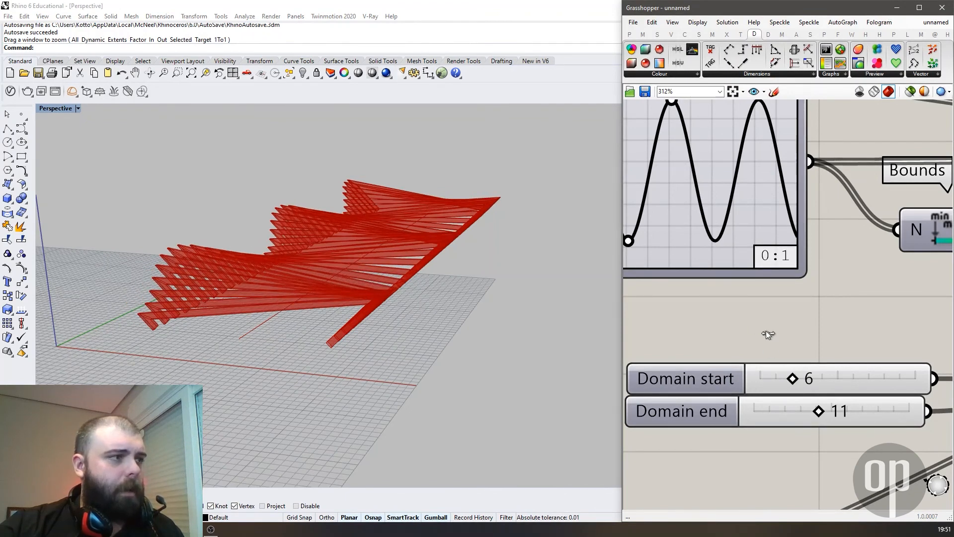
# Step: Set the rectangle's Y Size slider to 0.66
pyautogui.scroll(-10, 691, 254)
pyautogui.scroll(10, 847, 328)
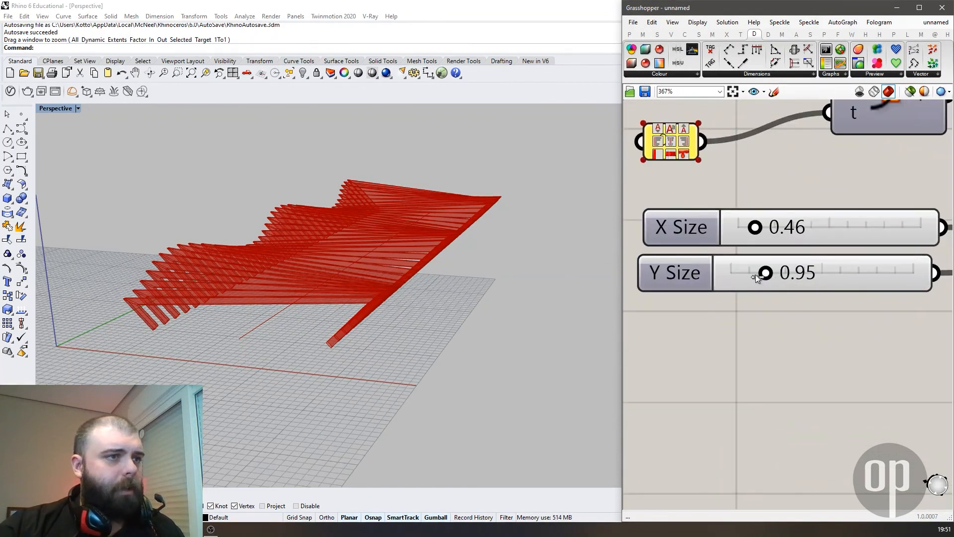
pyautogui.moveTo(755, 274); pyautogui.dragTo(755, 276)
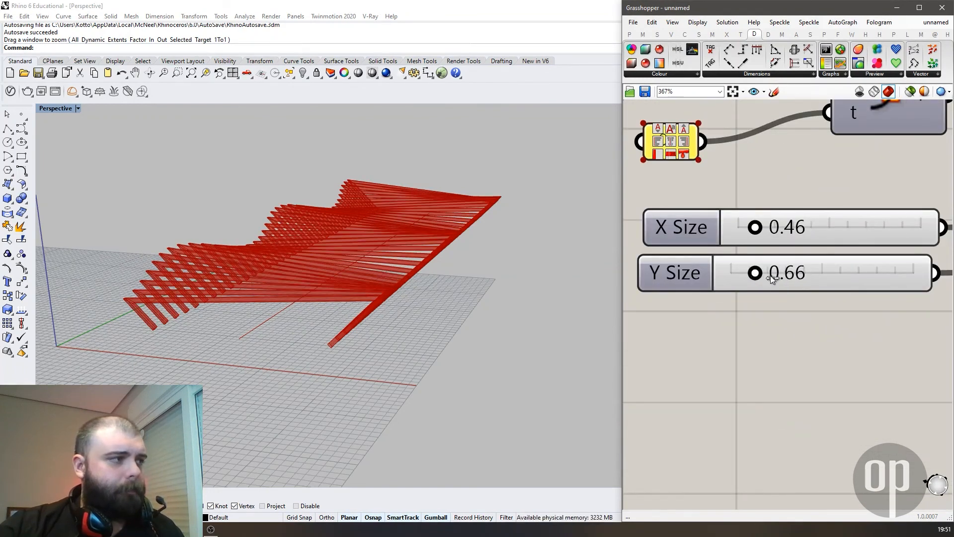